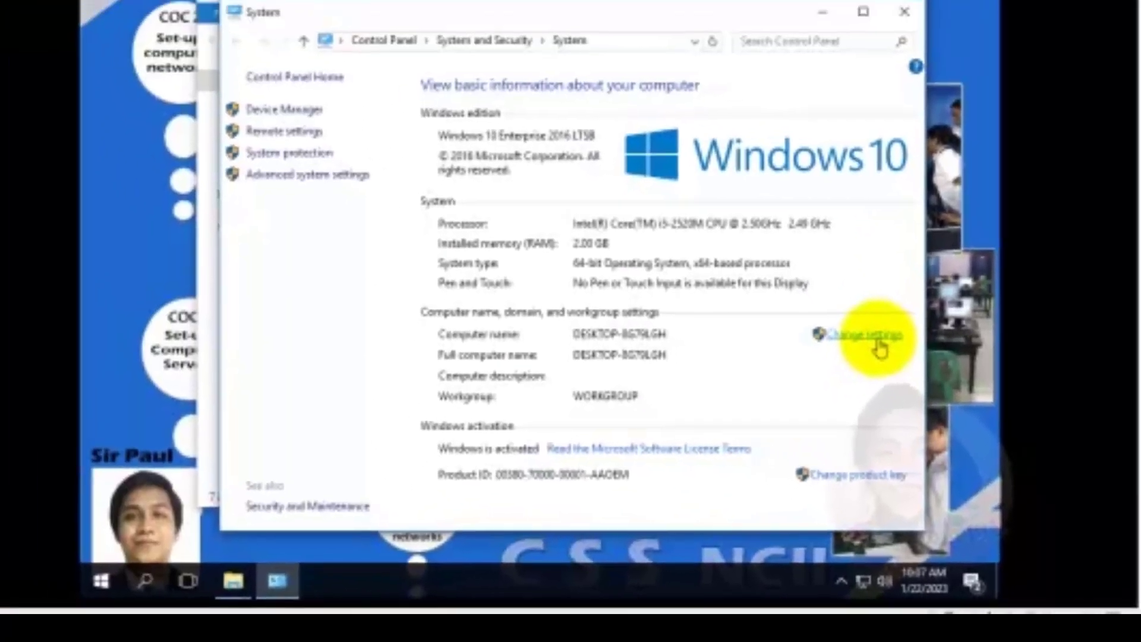
Enter computer name CLIENT and workgroup CSS in the Computer Name/Domain Changes dialog
left_click(748, 195)
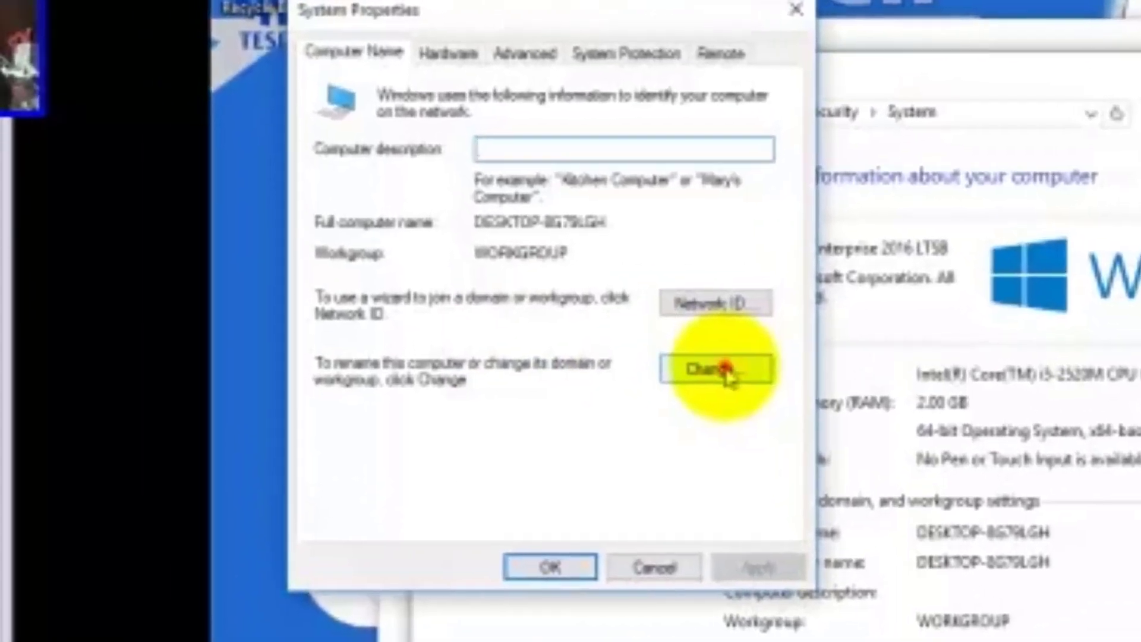
left_click(476, 248)
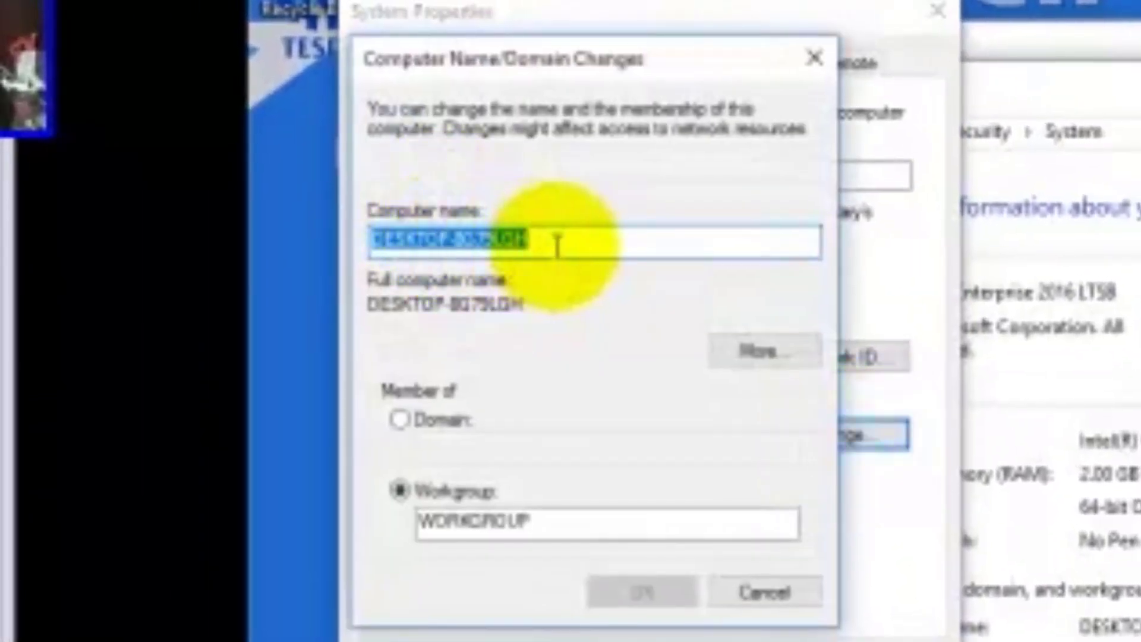
type("CLIENT")
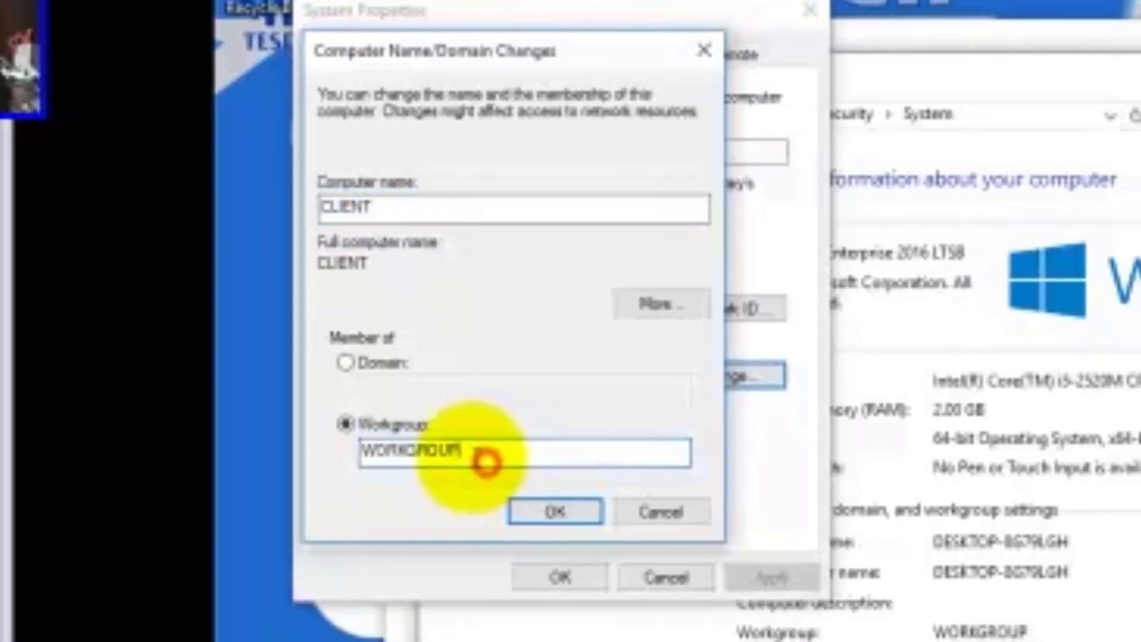
left_click_drag(483, 457, 359, 447)
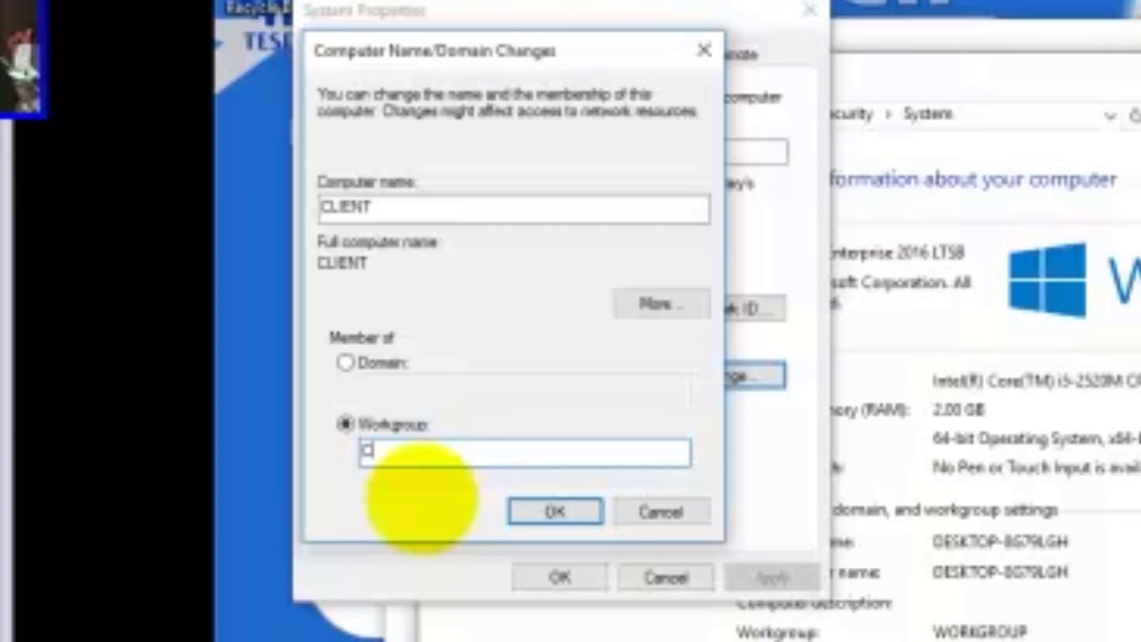
type("SS")
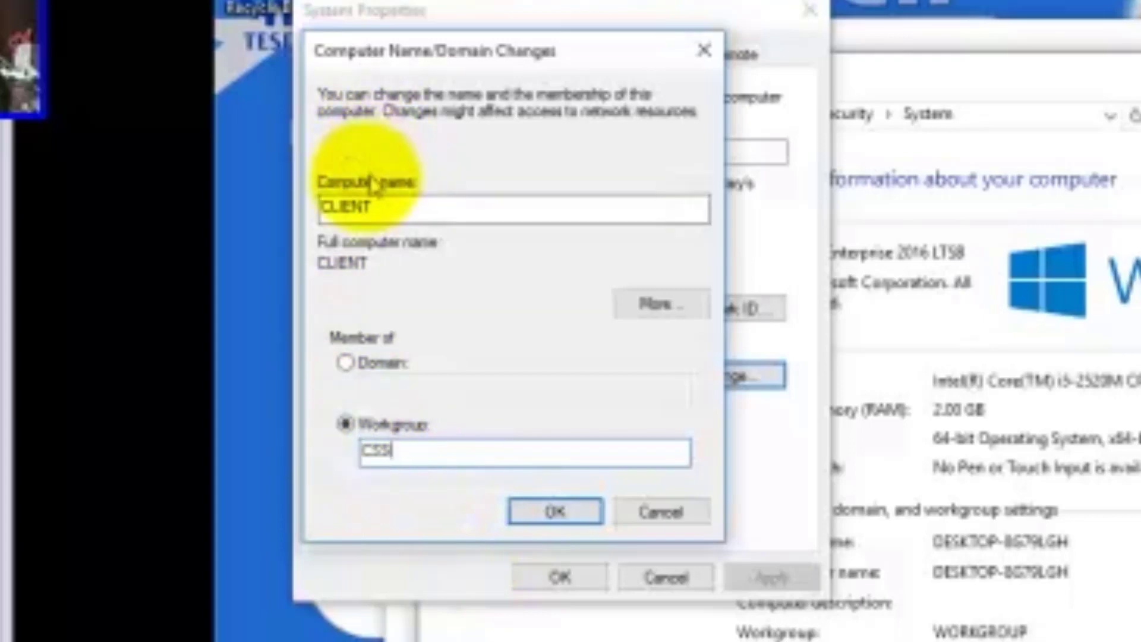
left_click_drag(386, 206, 255, 241)
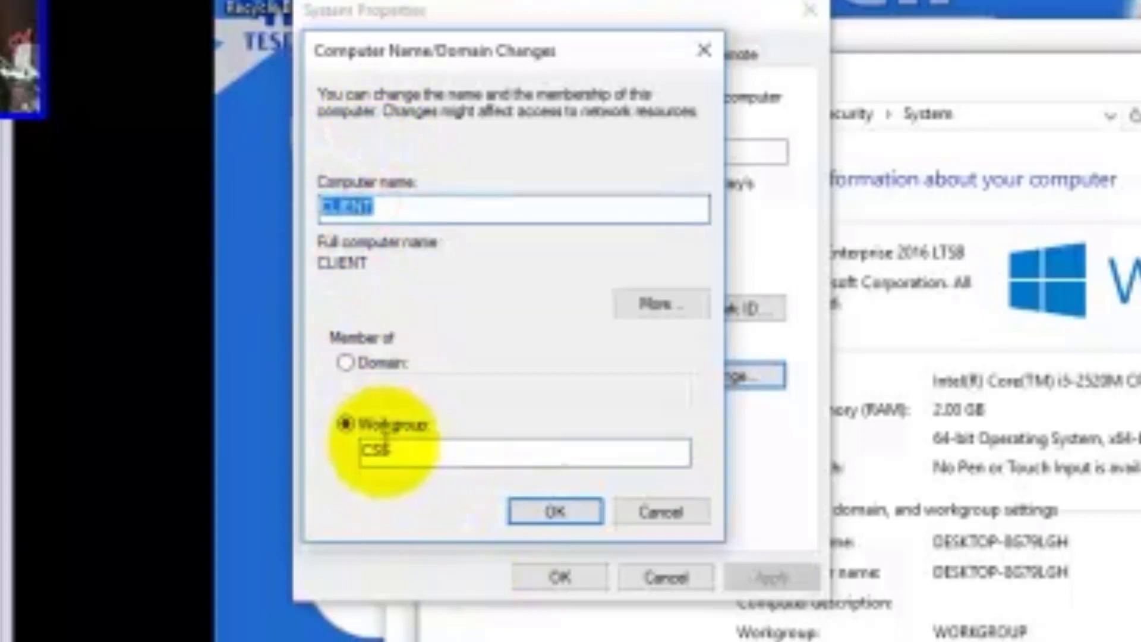
left_click(404, 449)
left_click_drag(359, 450, 357, 450)
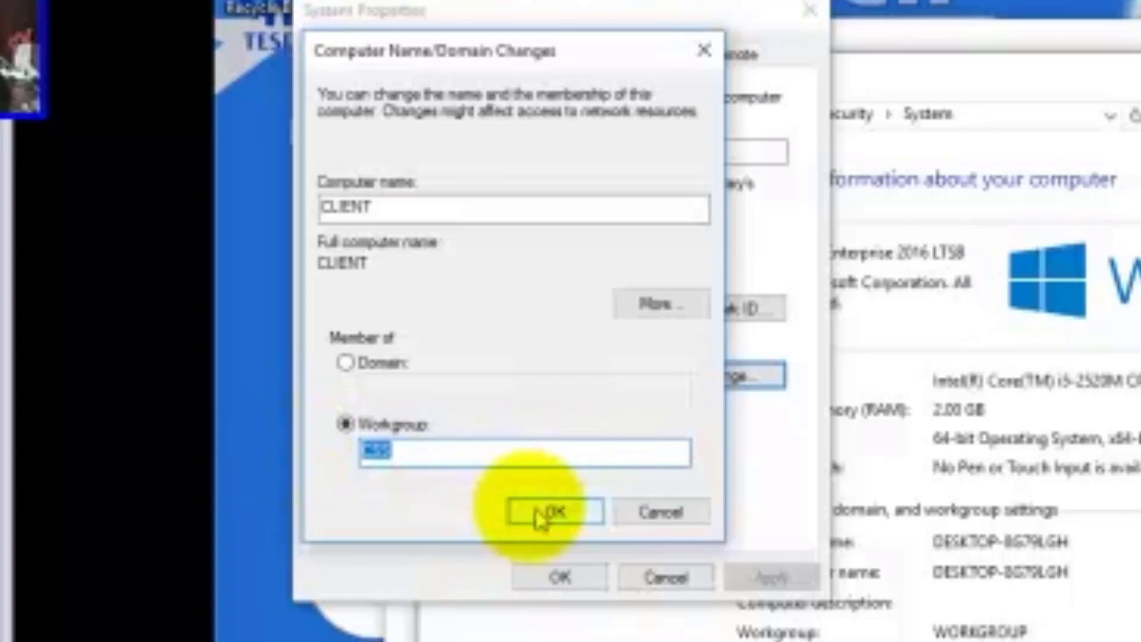
Apply the CLIENT/CSS change, acknowledge the welcome and restart messages, and close System Properties
left_click(562, 514)
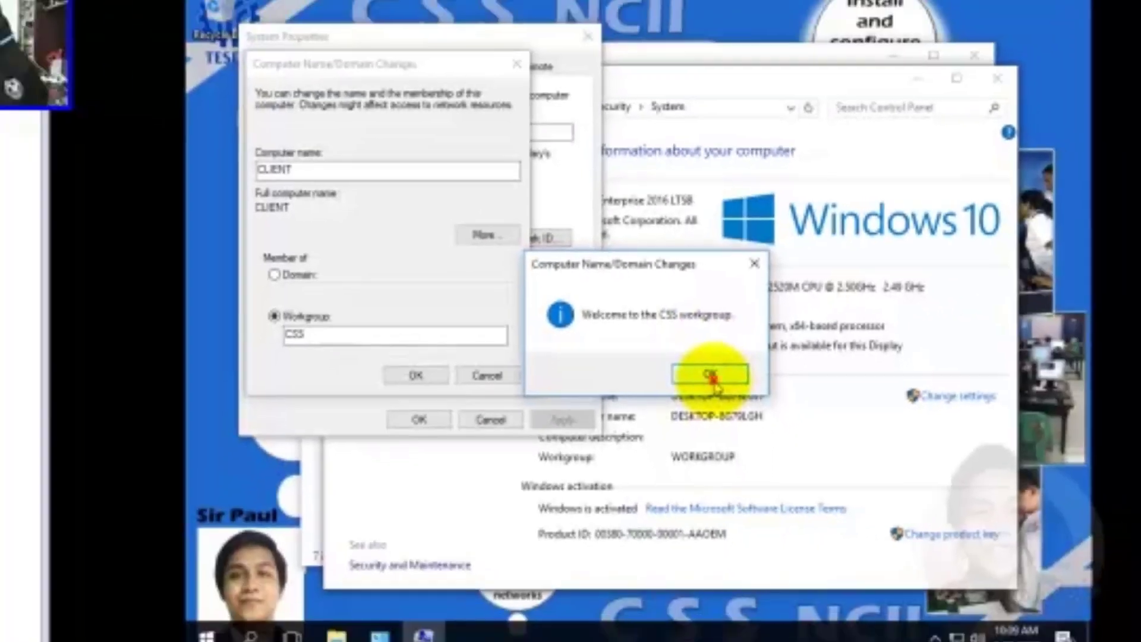
left_click(785, 437)
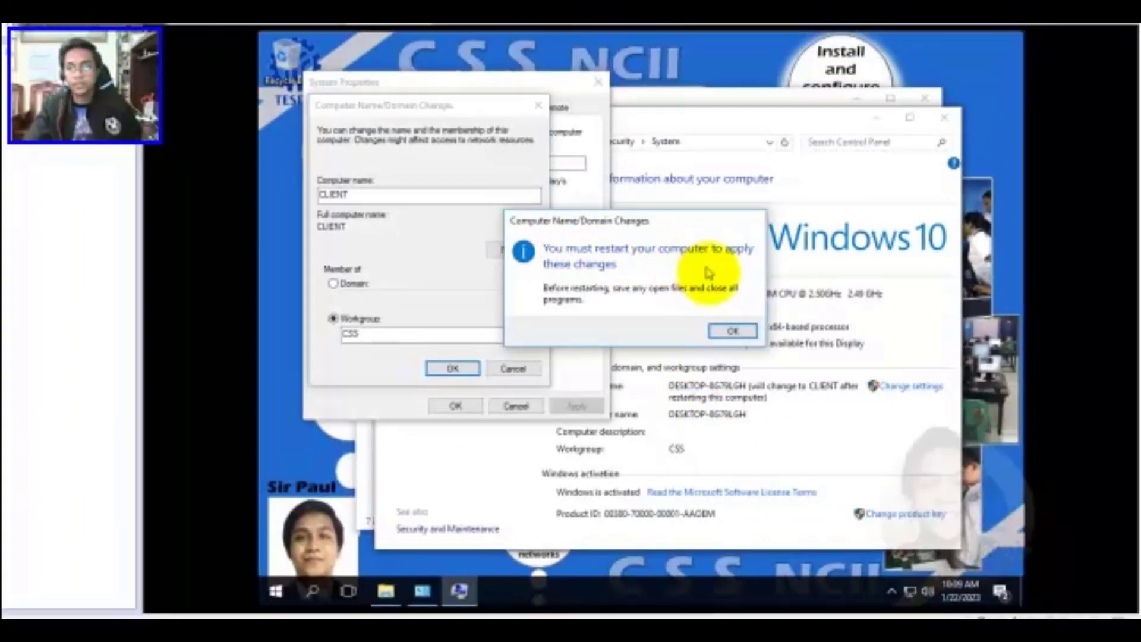
left_click(731, 331)
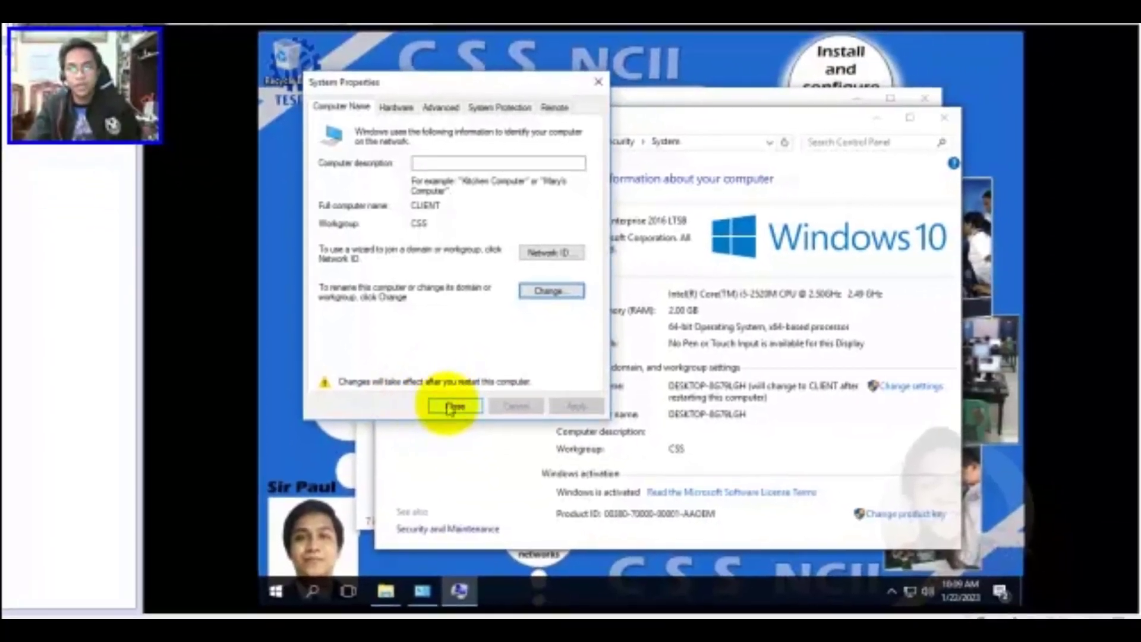
left_click(454, 407)
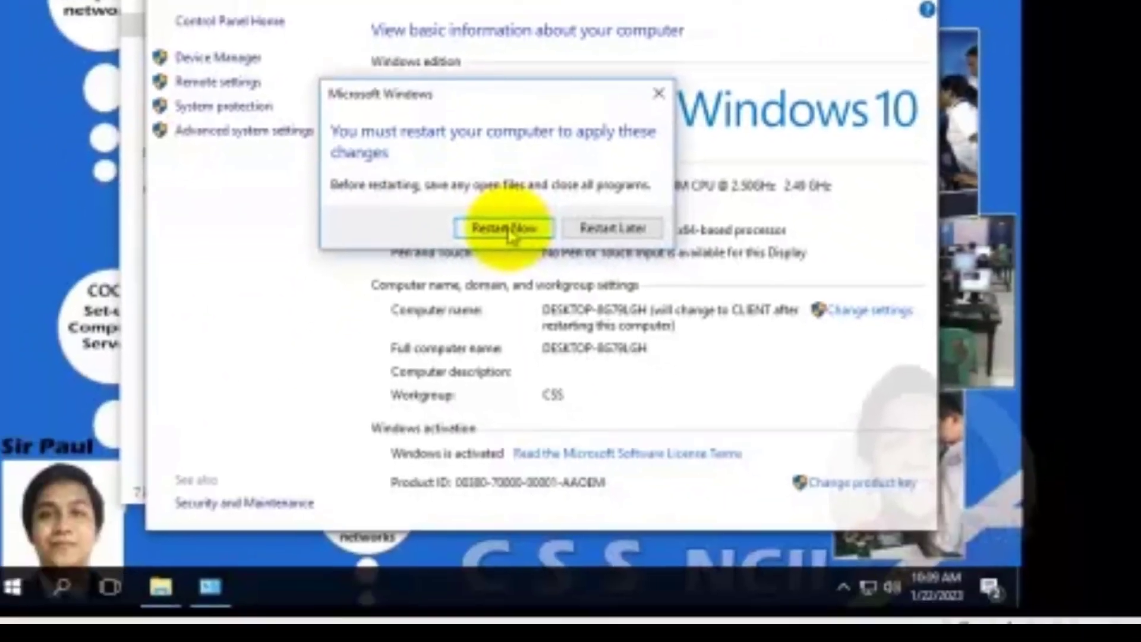
Restart the Windows 10 computer now
left_click(577, 380)
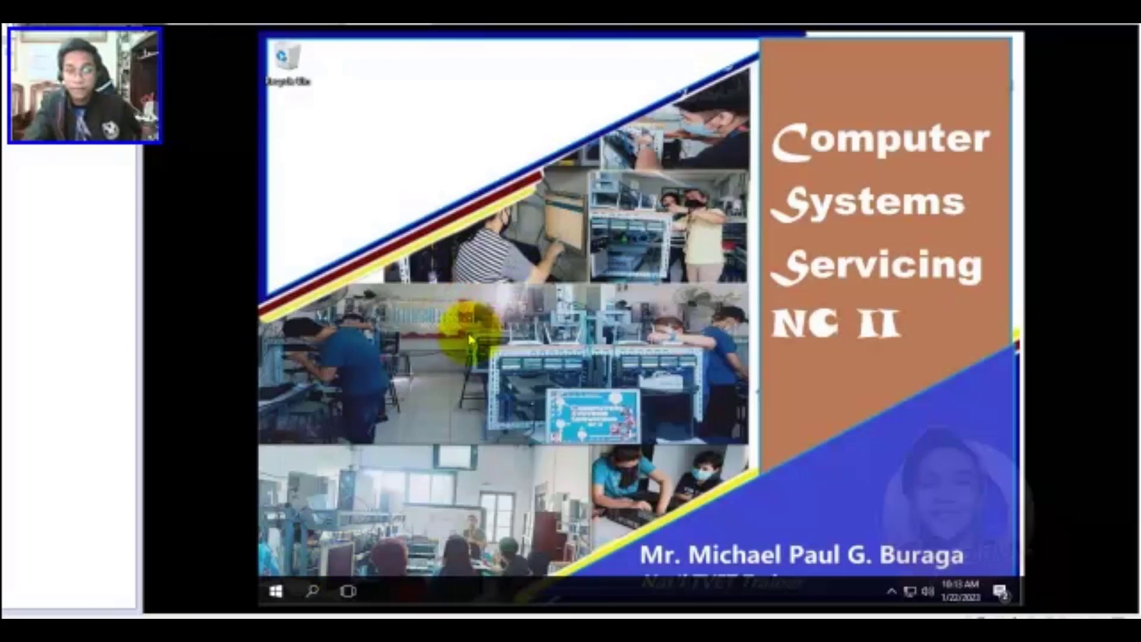
Open This PC in File Explorer and view its system properties
key("super+e")
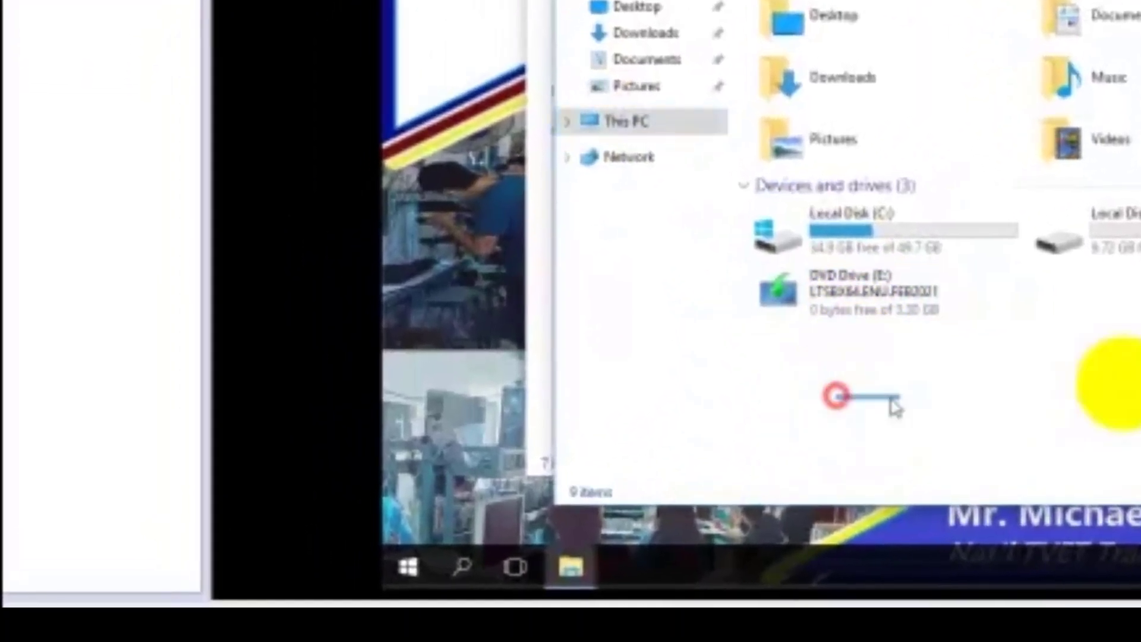
left_click_drag(896, 407, 1140, 368)
right_click(1140, 368)
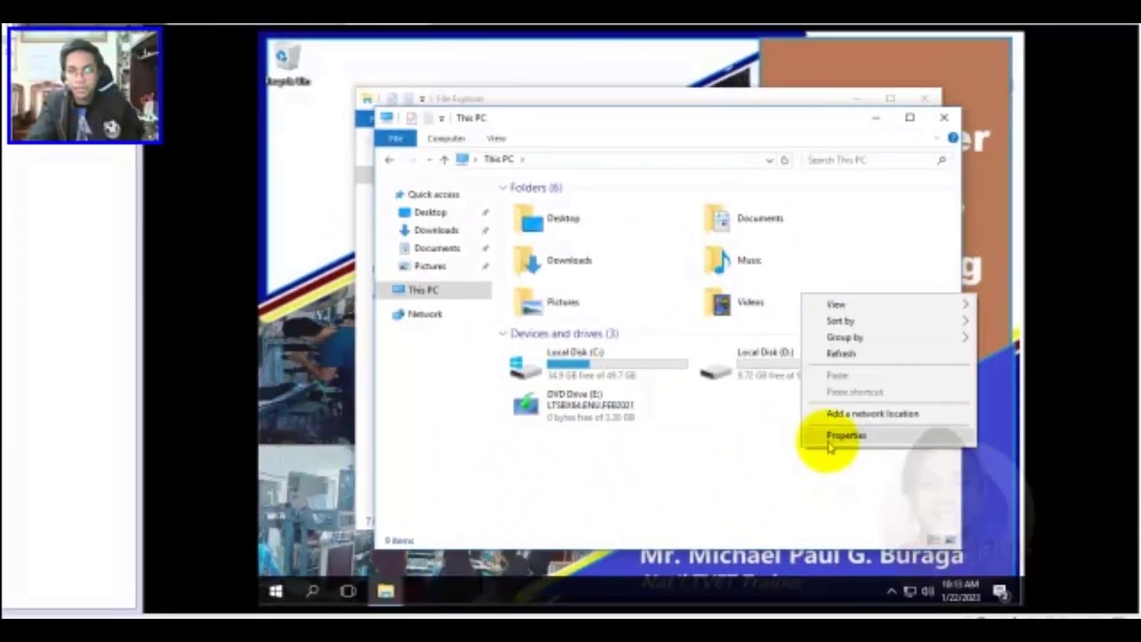
left_click(828, 439)
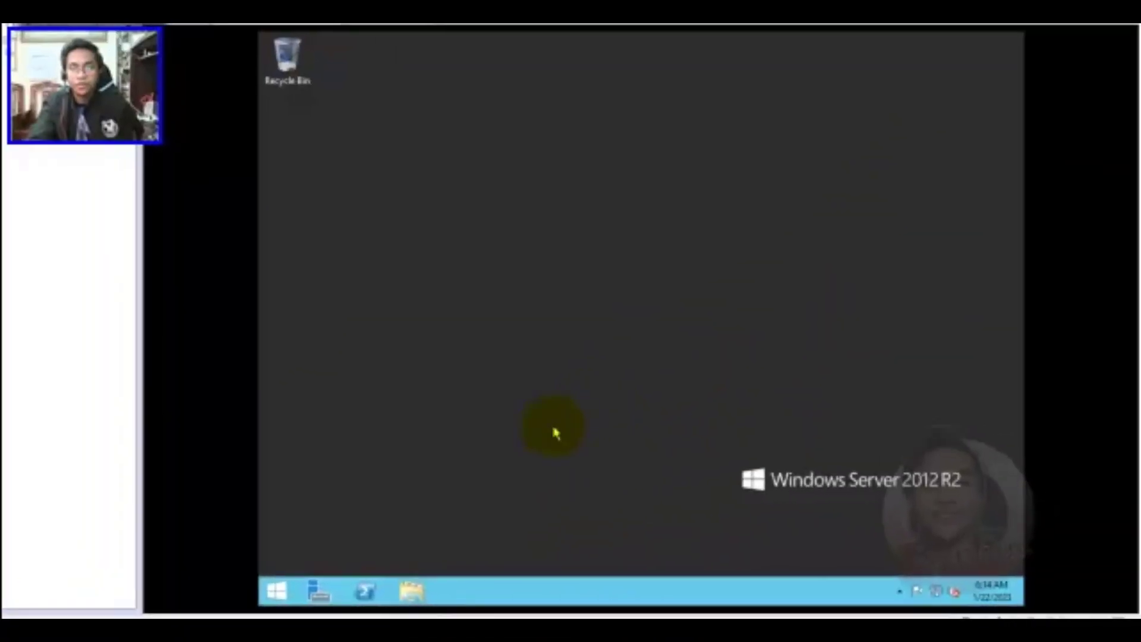
On the server, open This PC's system properties and reach the computer name change dialog
key("super+e")
right_click(416, 252)
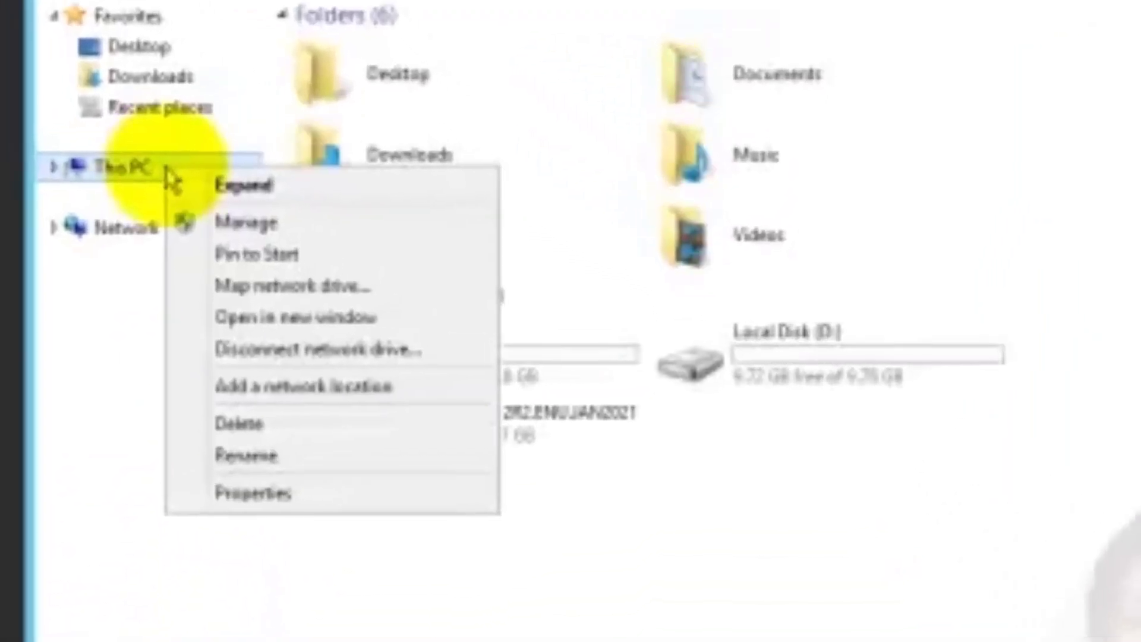
left_click(270, 497)
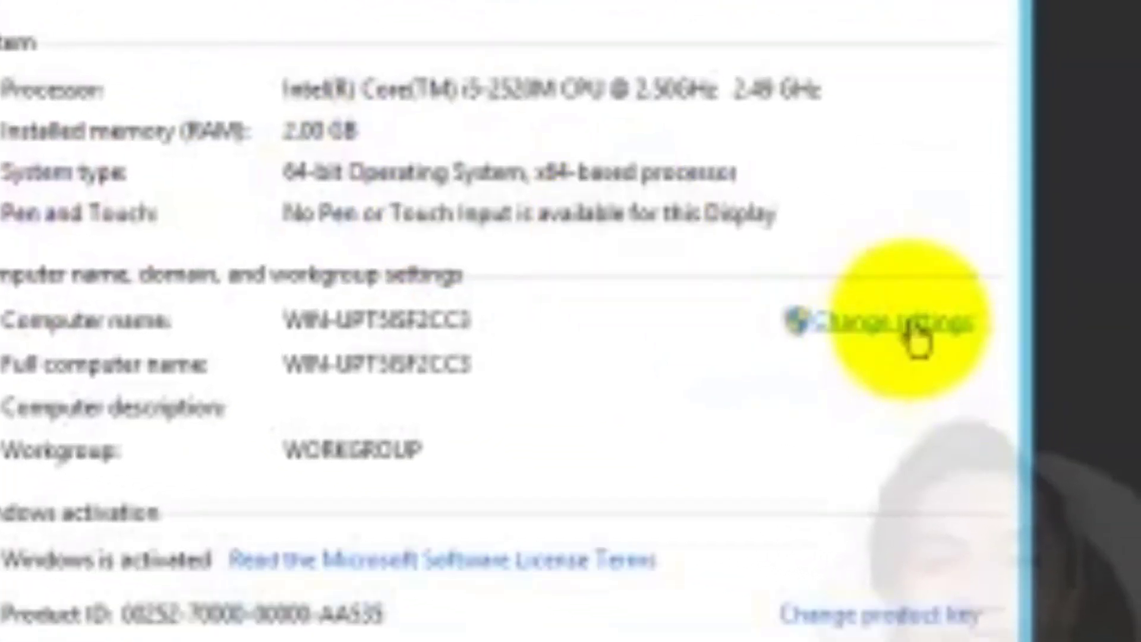
left_click(831, 336)
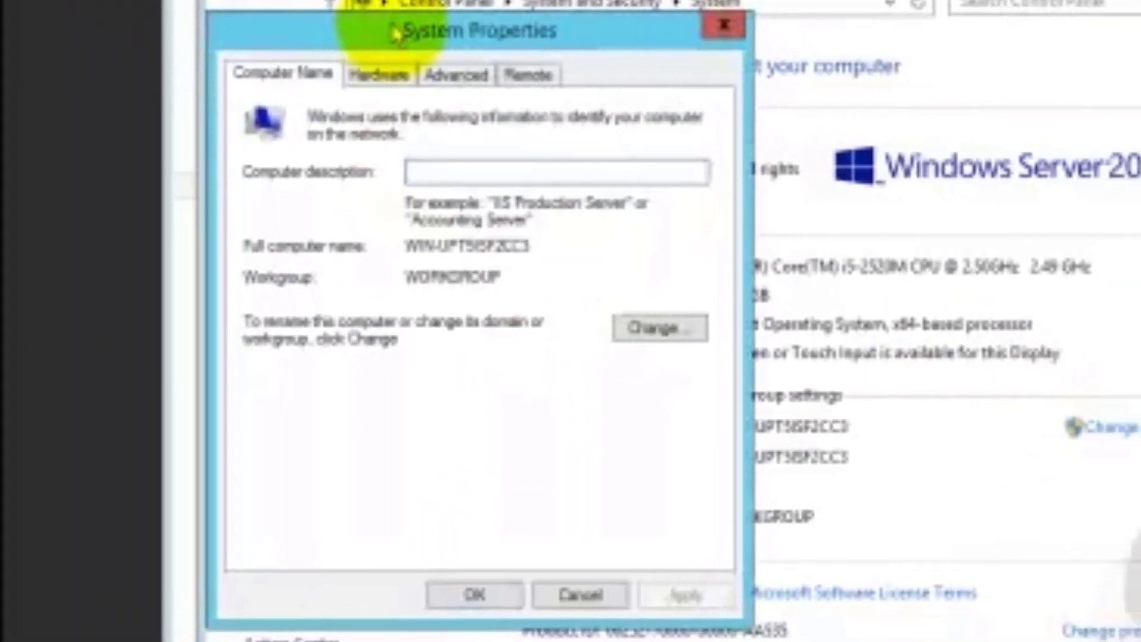
left_click_drag(416, 47, 205, 47)
left_click_drag(301, 25, 1140, 13)
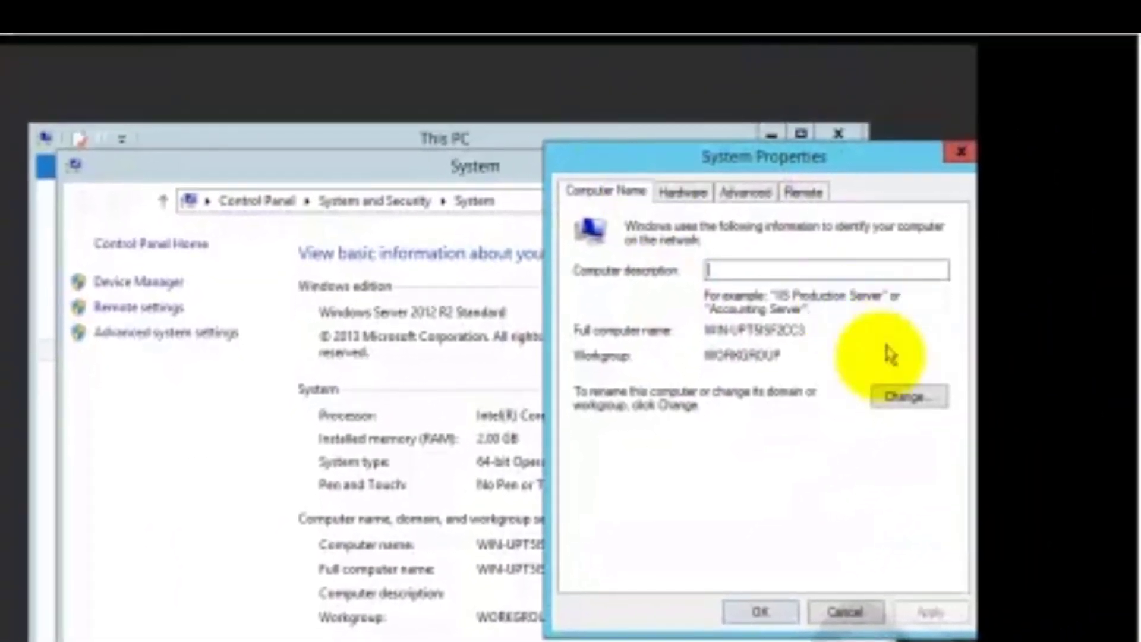
left_click(907, 400)
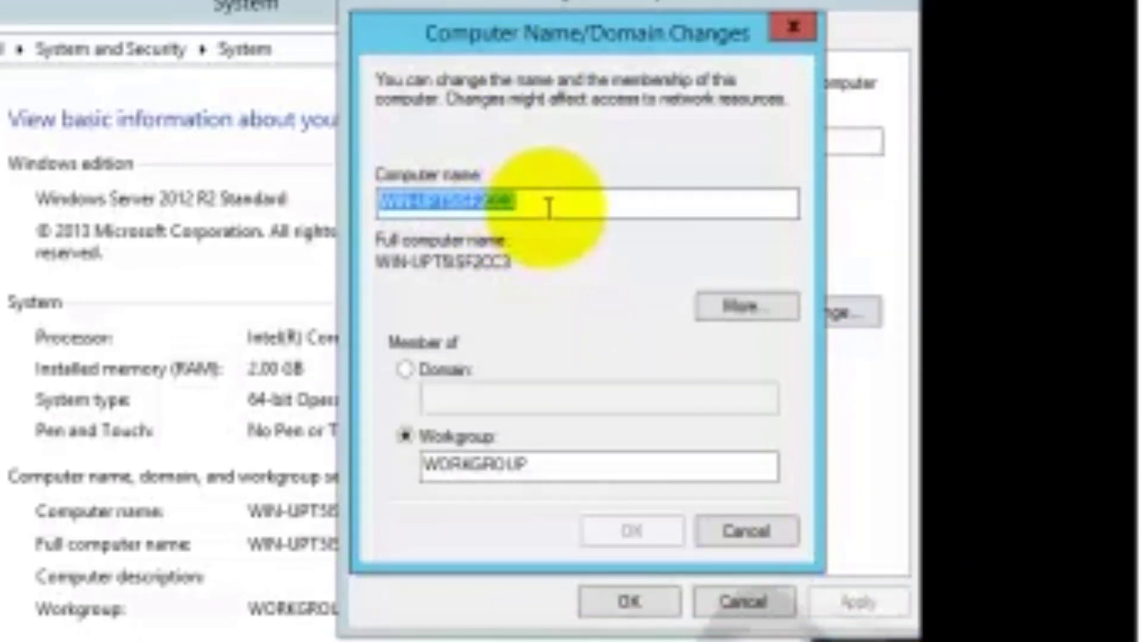
Replace the computer name with SERVER and the workgroup with CSS
key("BackSpace")
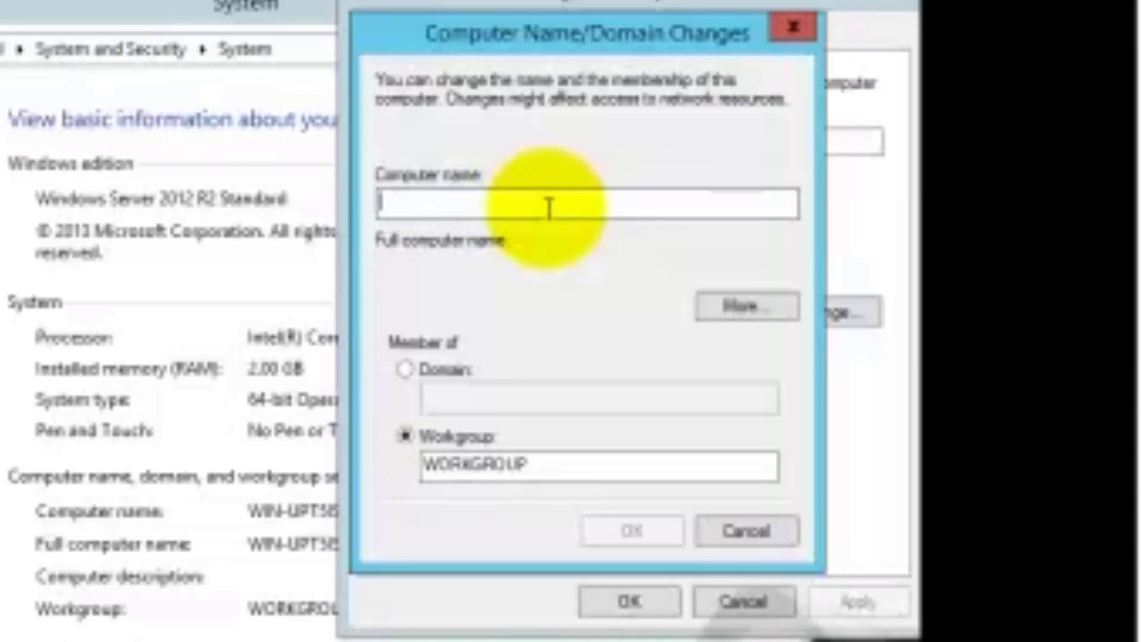
type("SERVER")
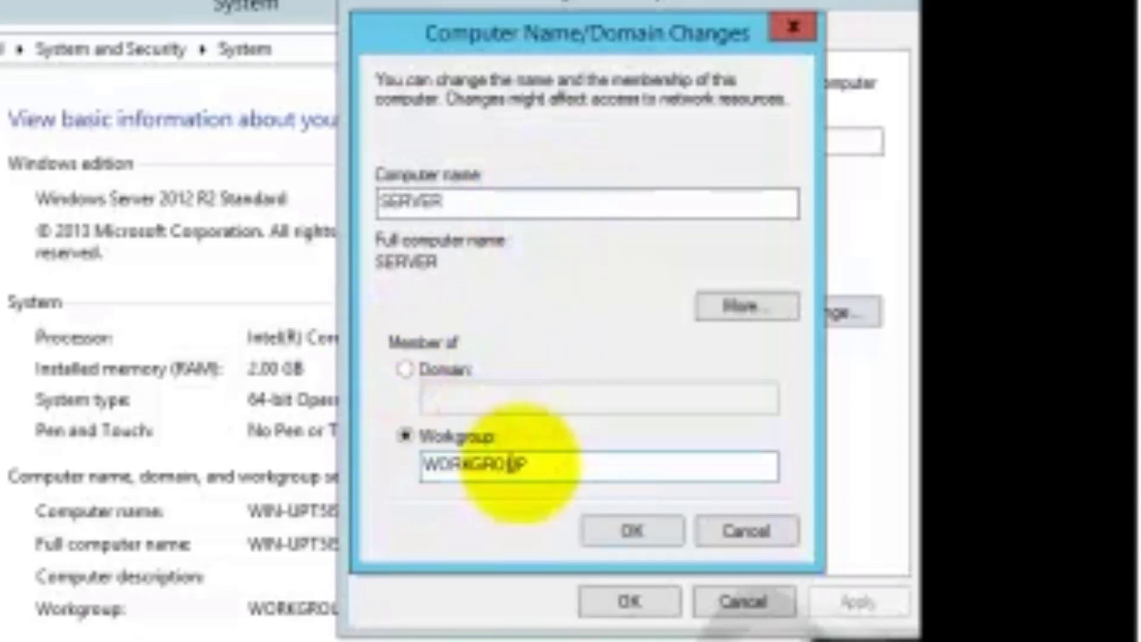
left_click_drag(558, 469, 140, 487)
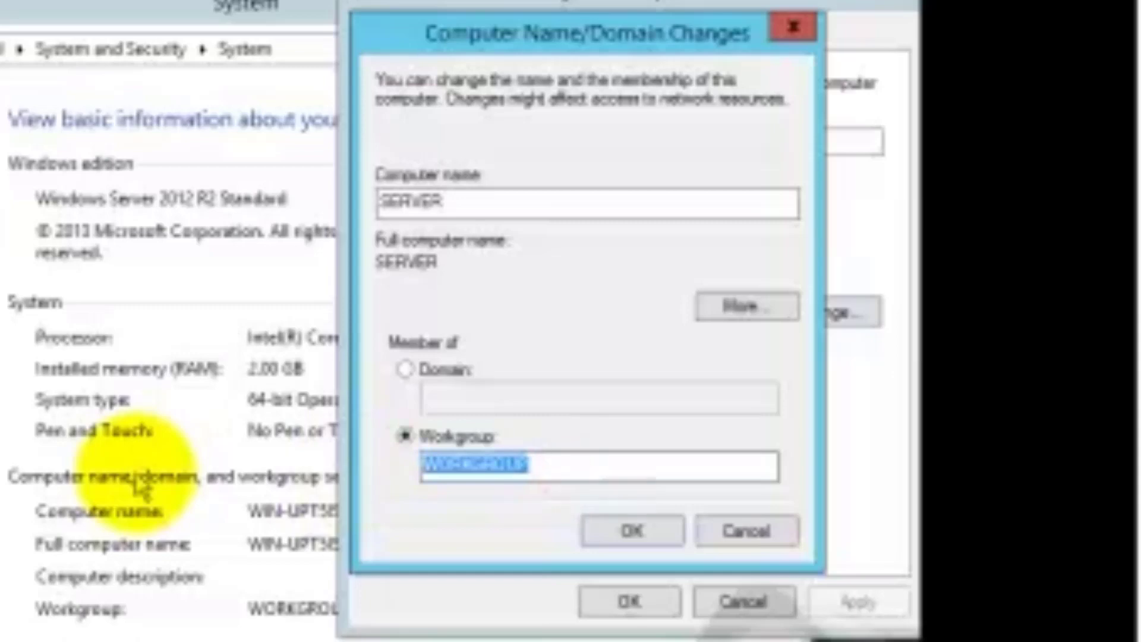
type("C")
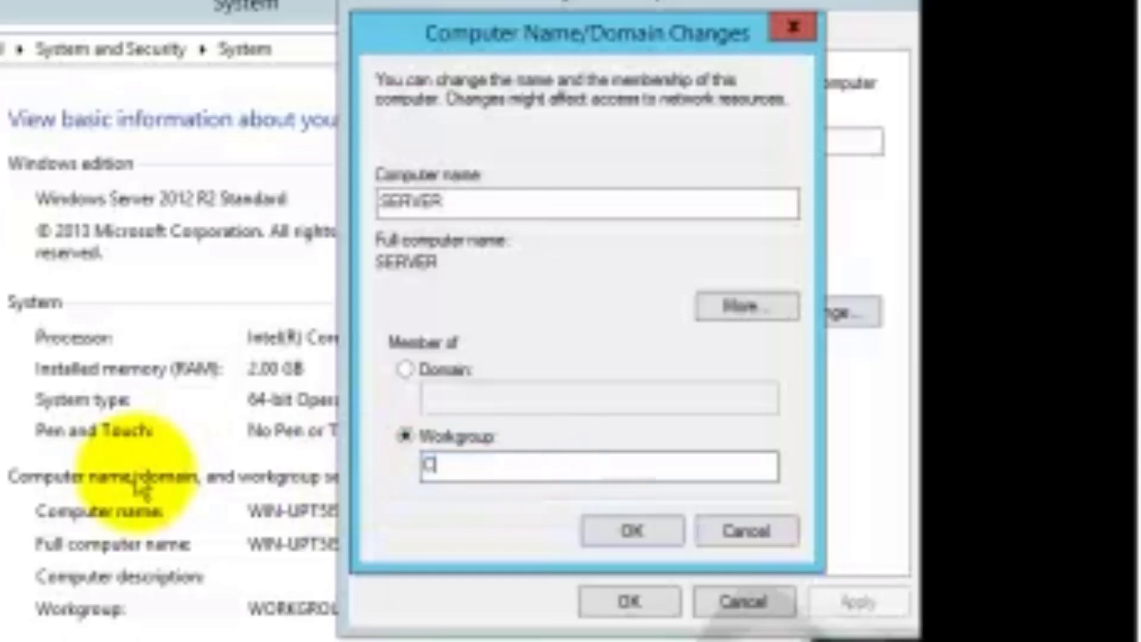
type("SS")
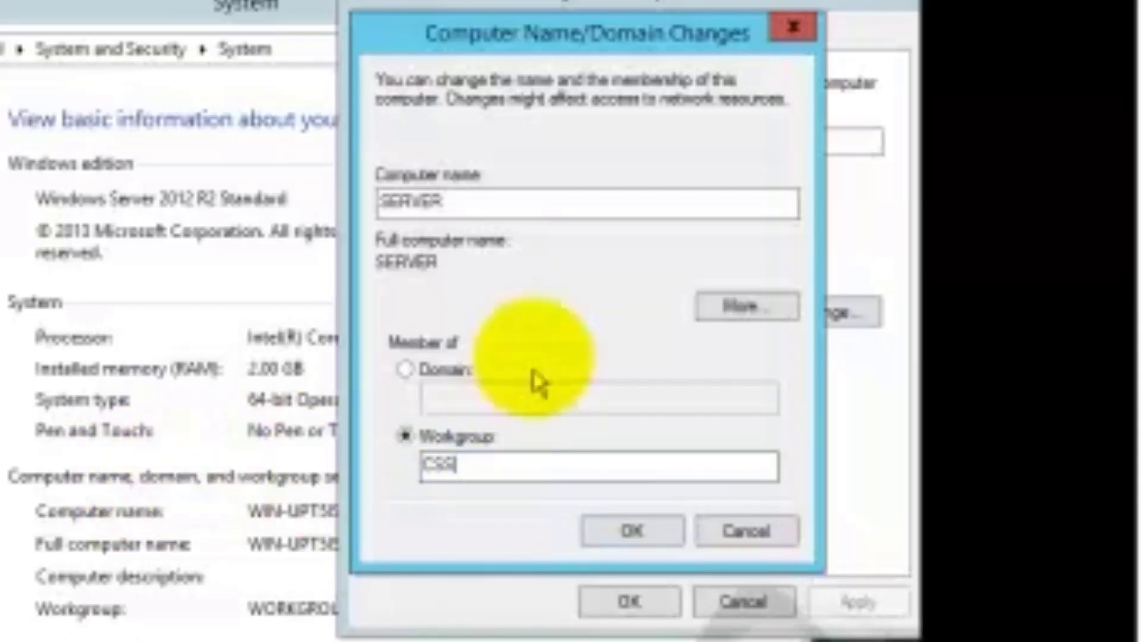
double_click(458, 202)
double_click(440, 464)
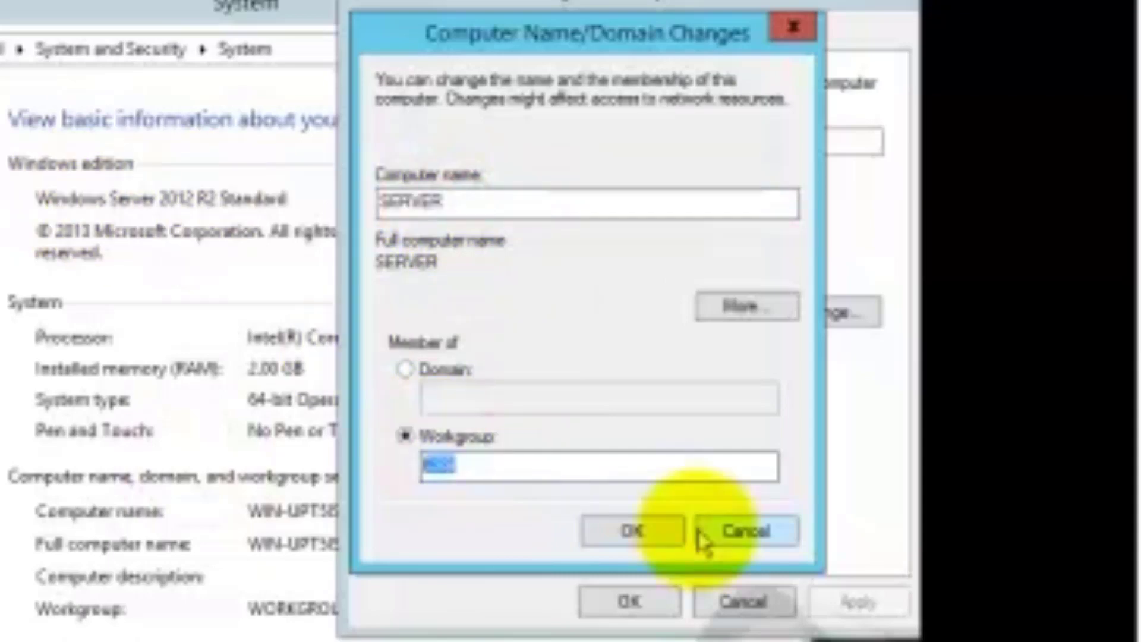
Apply the SERVER name and CSS workgroup, close System Properties, and restart the server
left_click(625, 535)
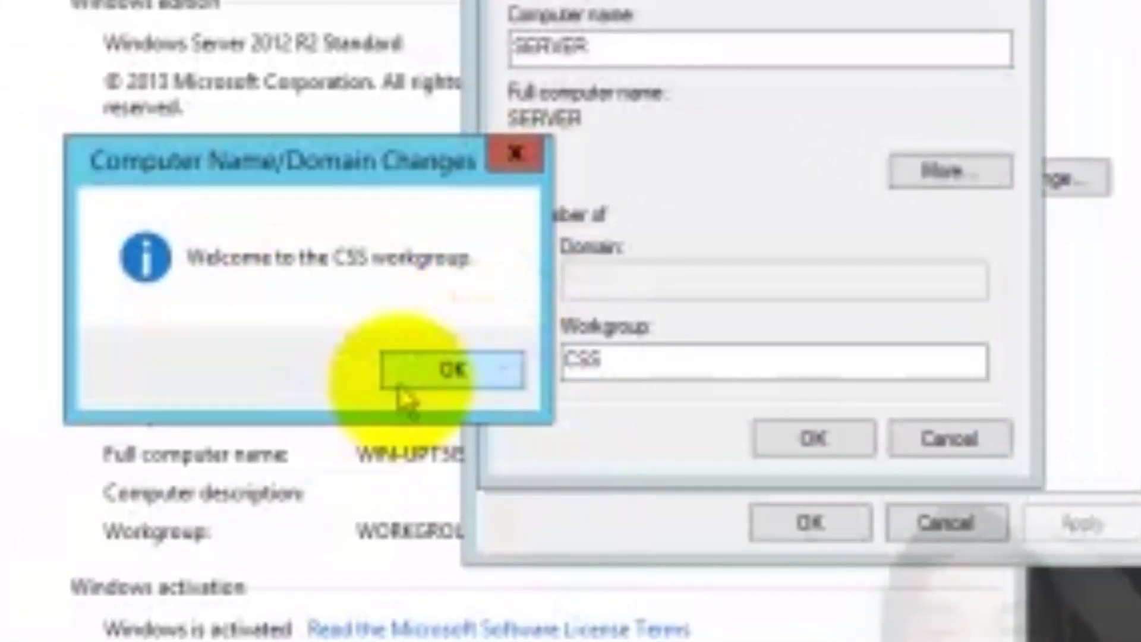
left_click(423, 379)
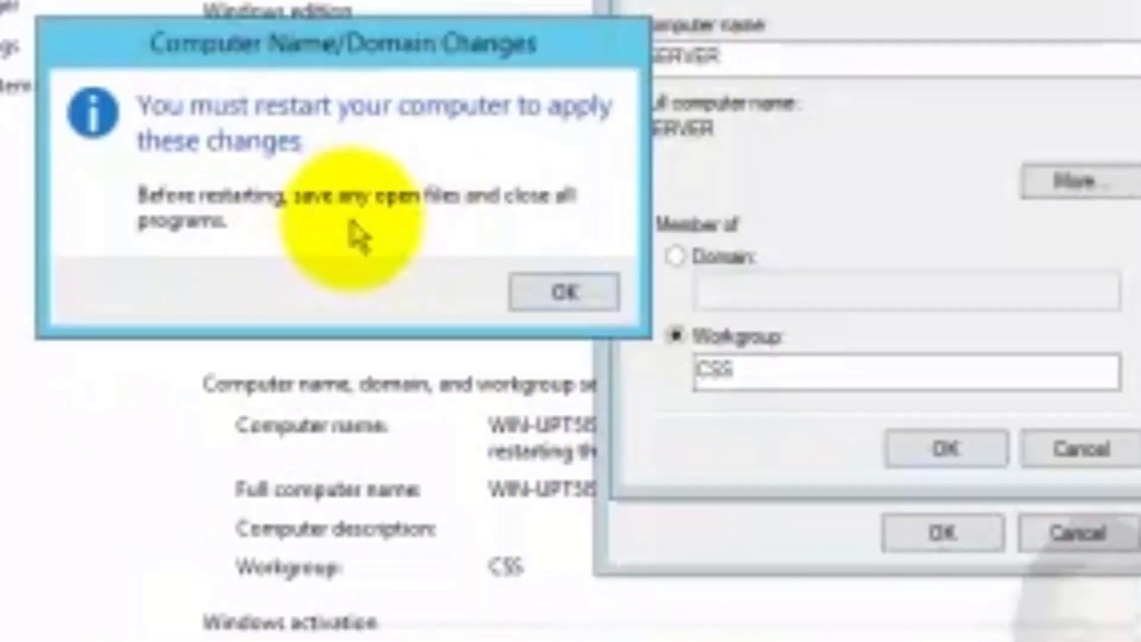
left_click(559, 296)
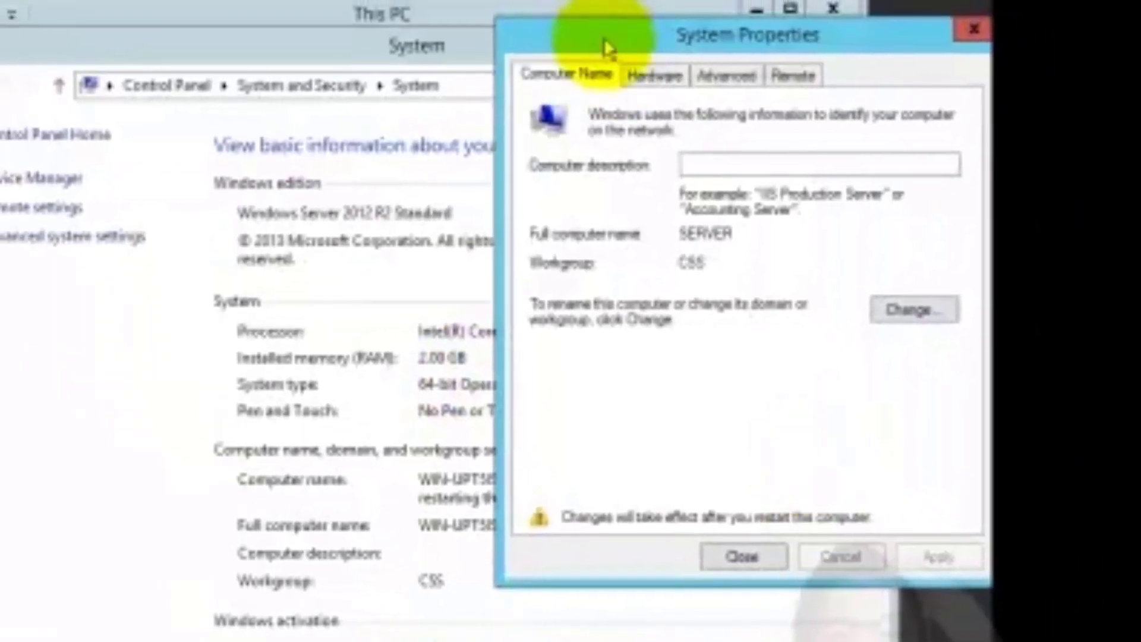
left_click_drag(603, 46, 574, 18)
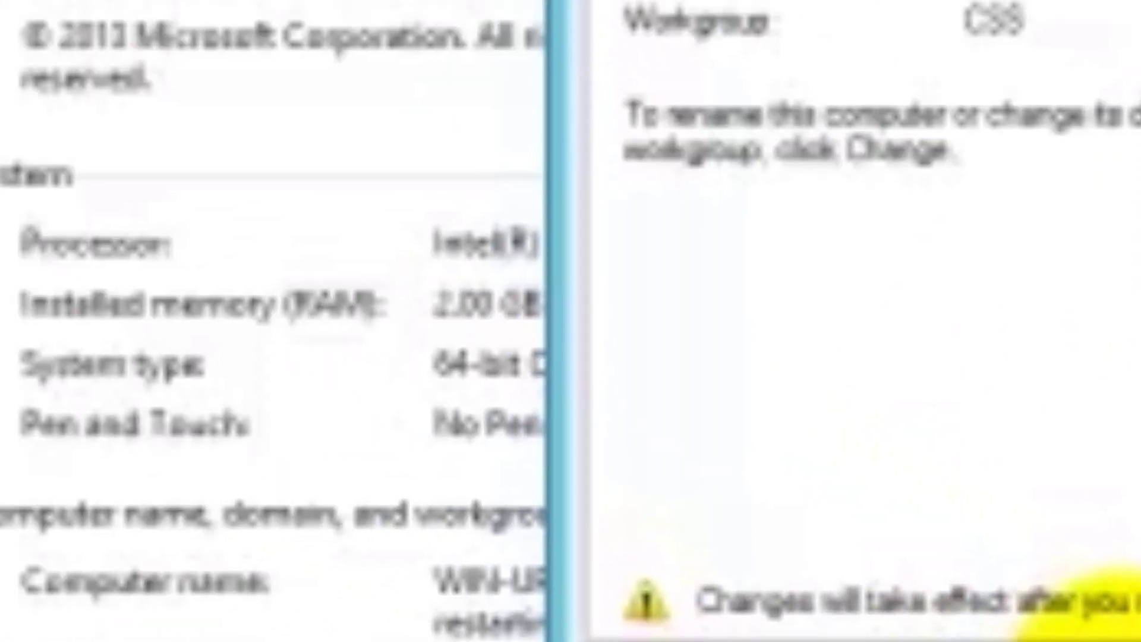
left_click(574, 443)
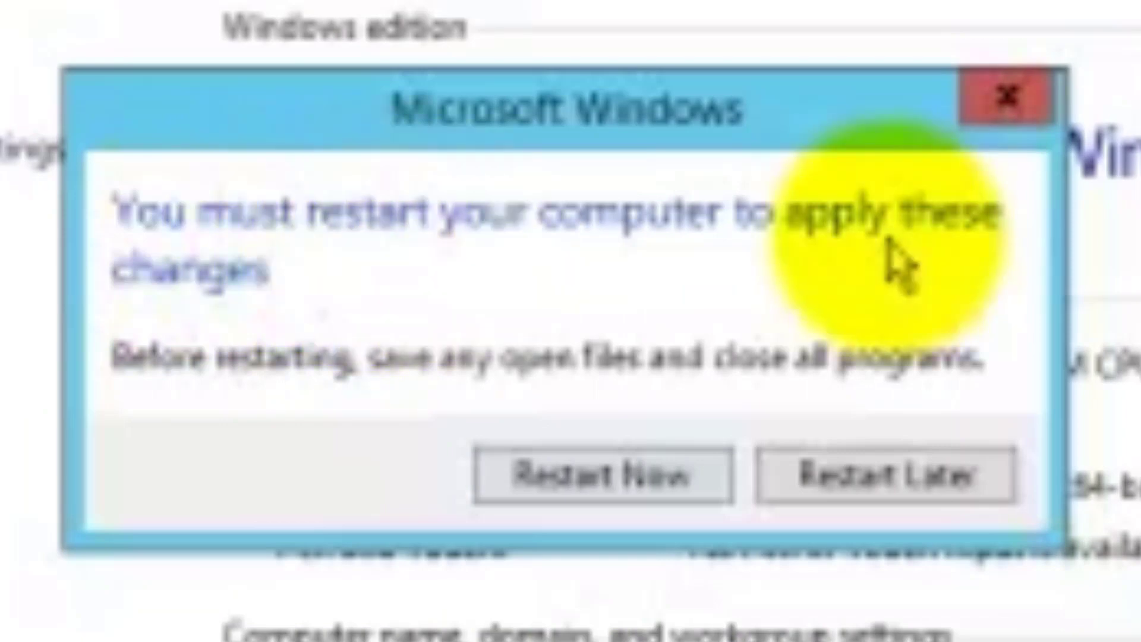
left_click(600, 492)
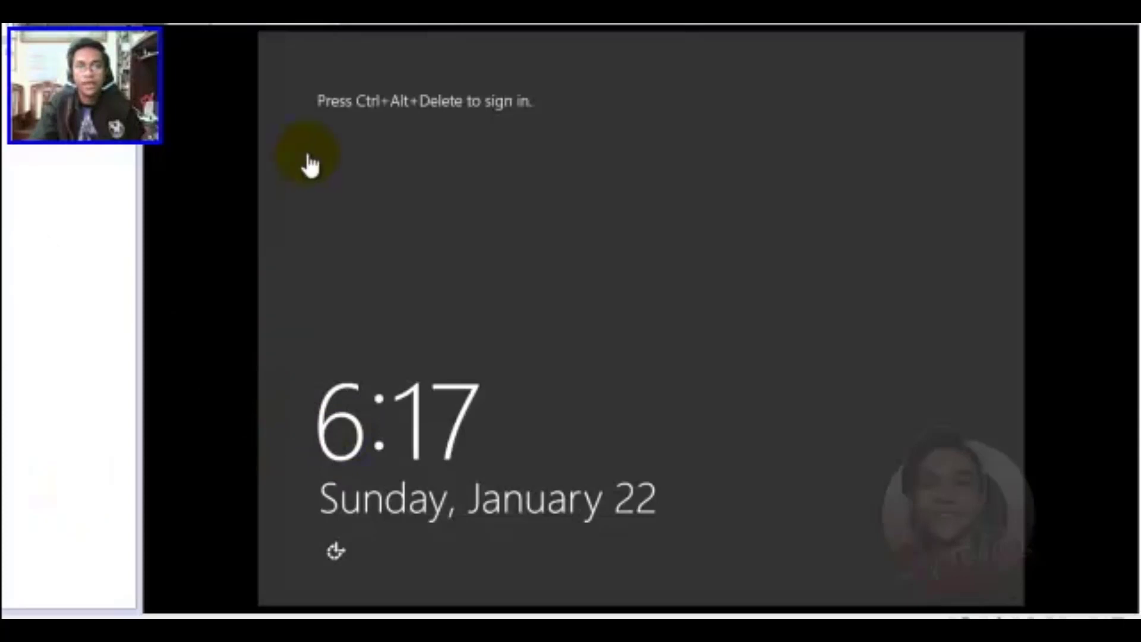
Press Ctrl+Alt+Delete at the lock screen to reach the Administrator sign-in
key("ctrl+alt")
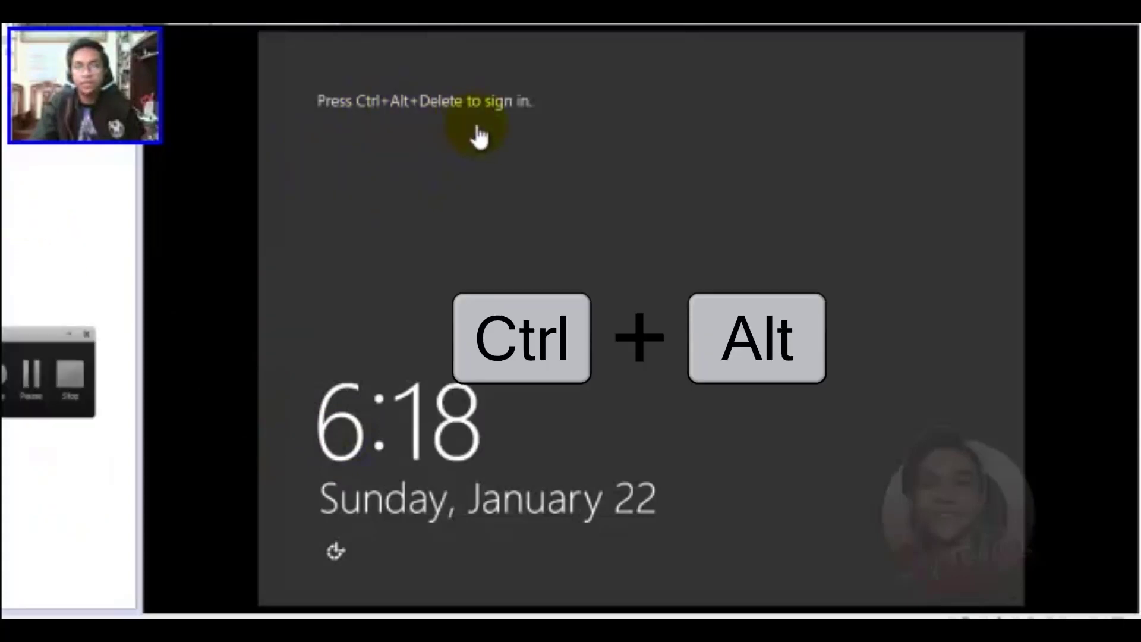
key("ctrl+alt+Delete")
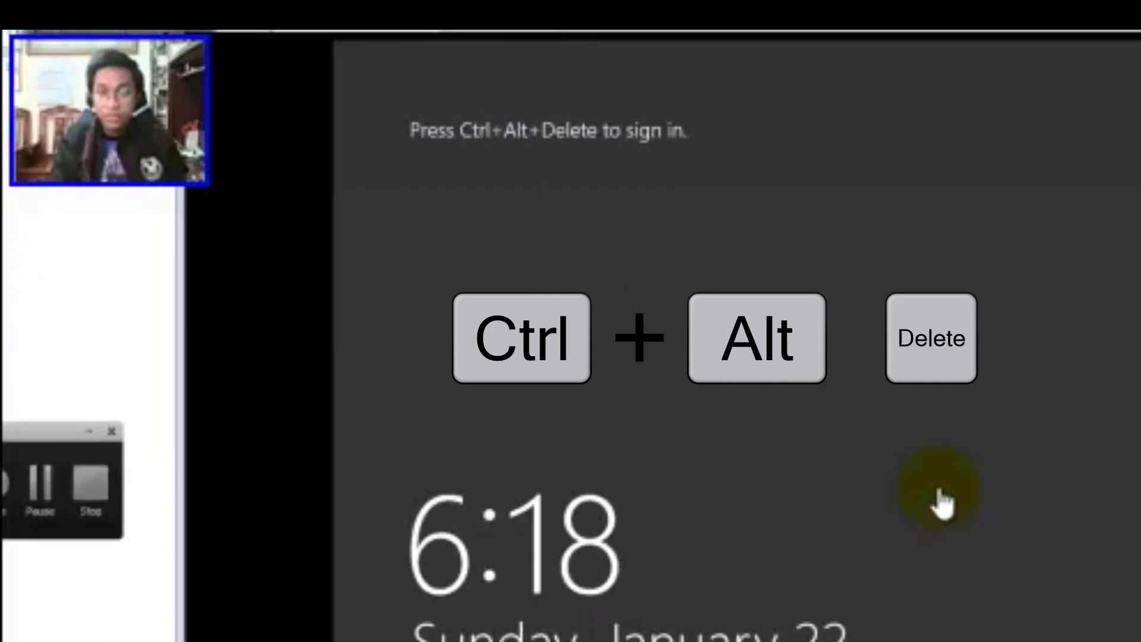
left_click(939, 489)
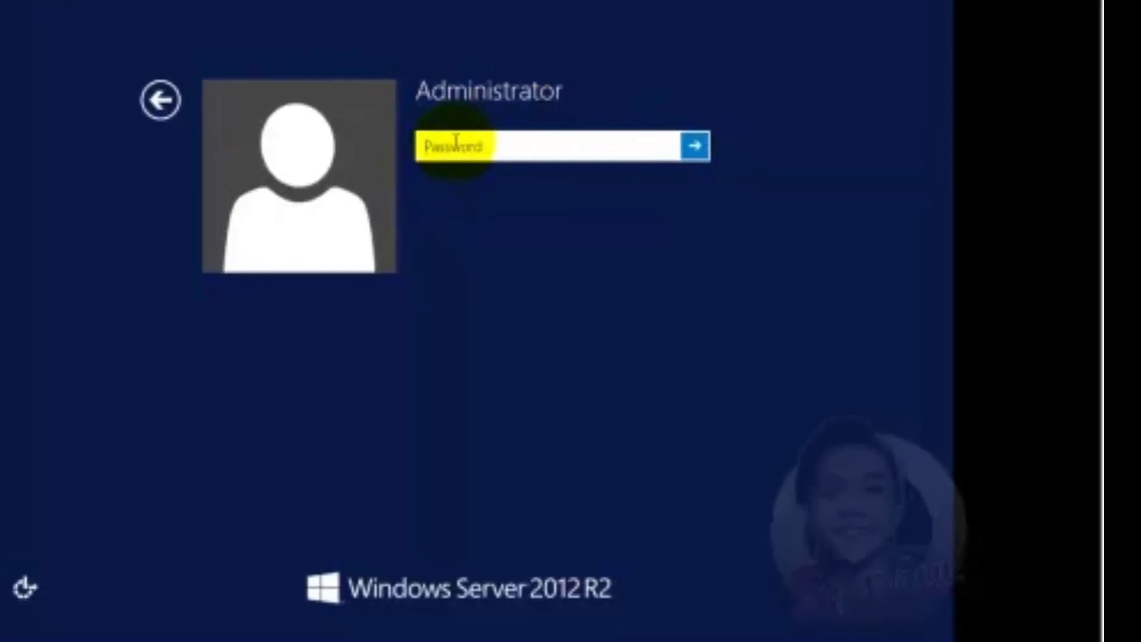
Sign in as Administrator, entering the account password and verifying it with the reveal icon
left_click(803, 269)
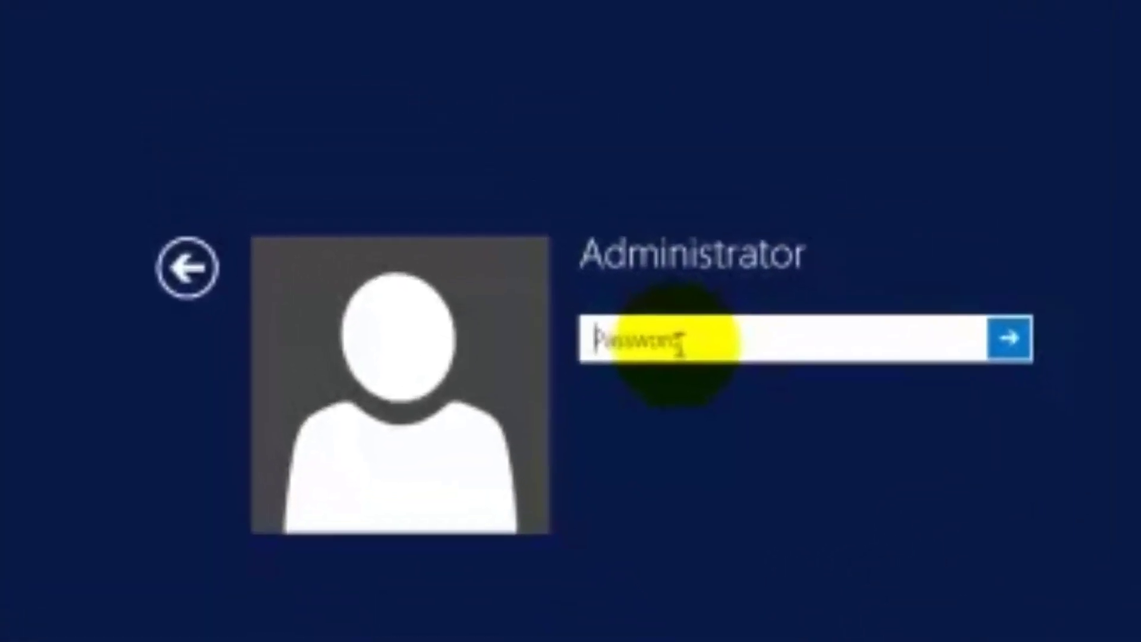
type("Passw0r")
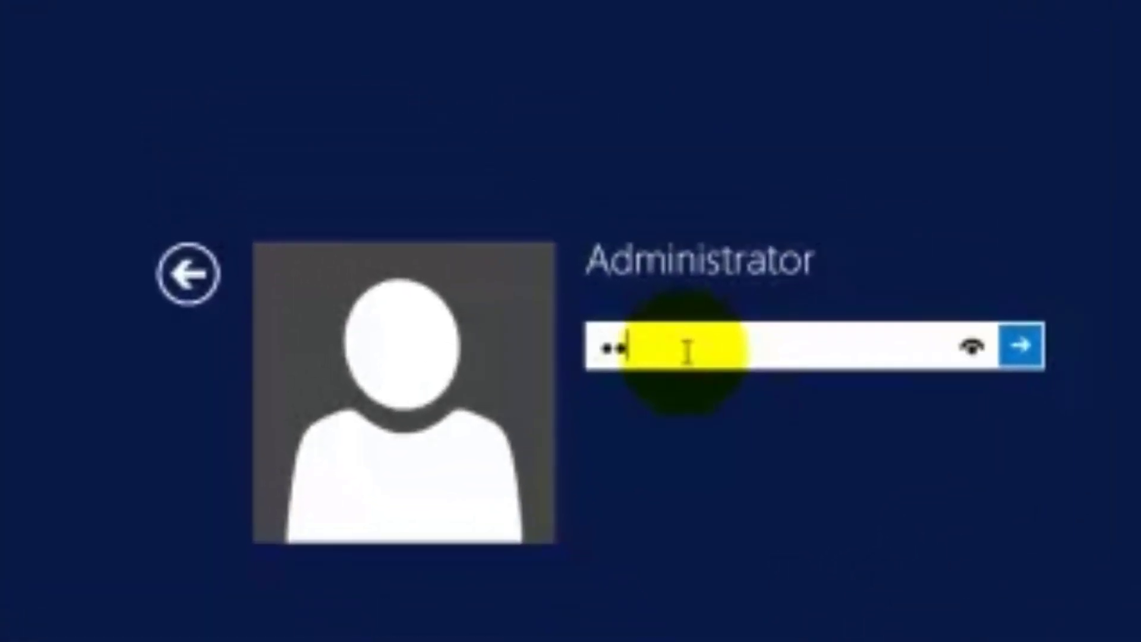
type("d123")
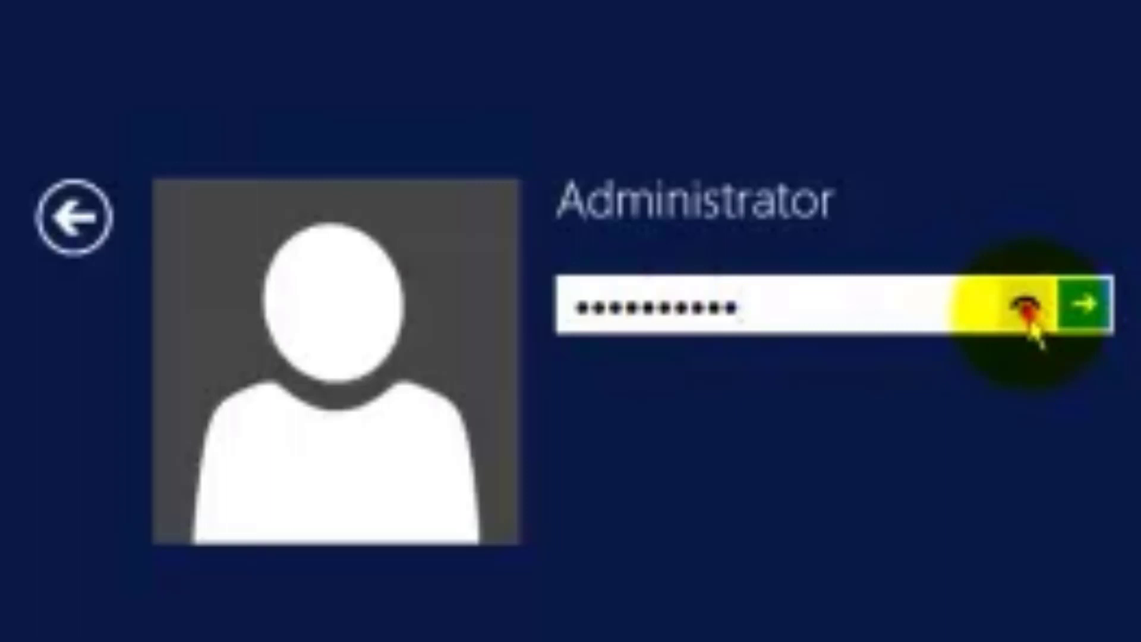
left_click(1023, 306)
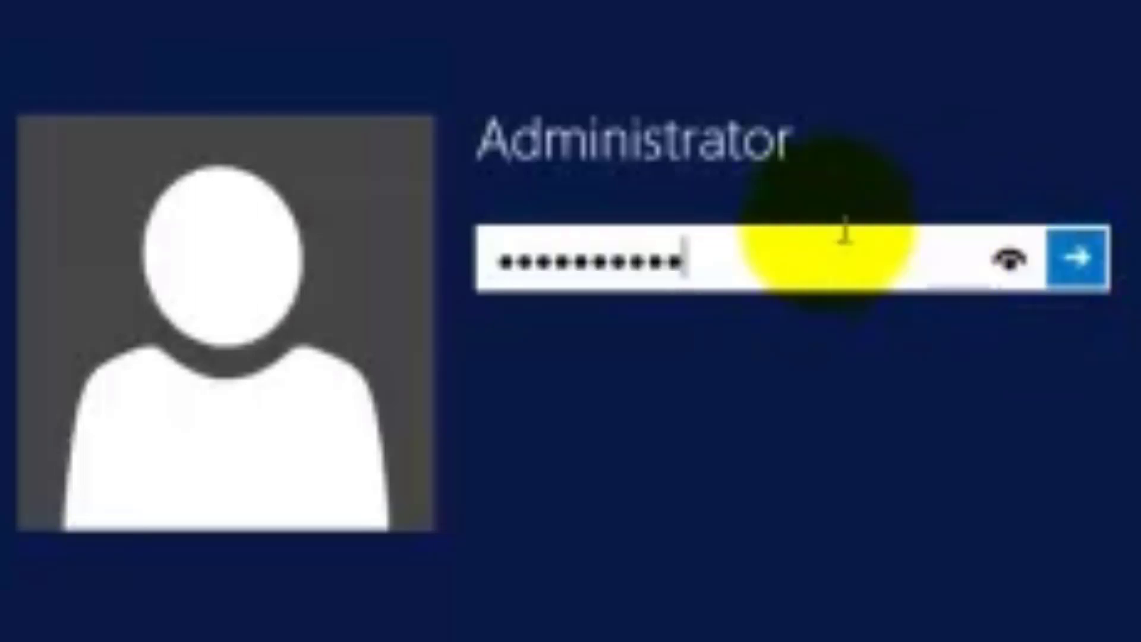
left_click(472, 132)
left_click(975, 271)
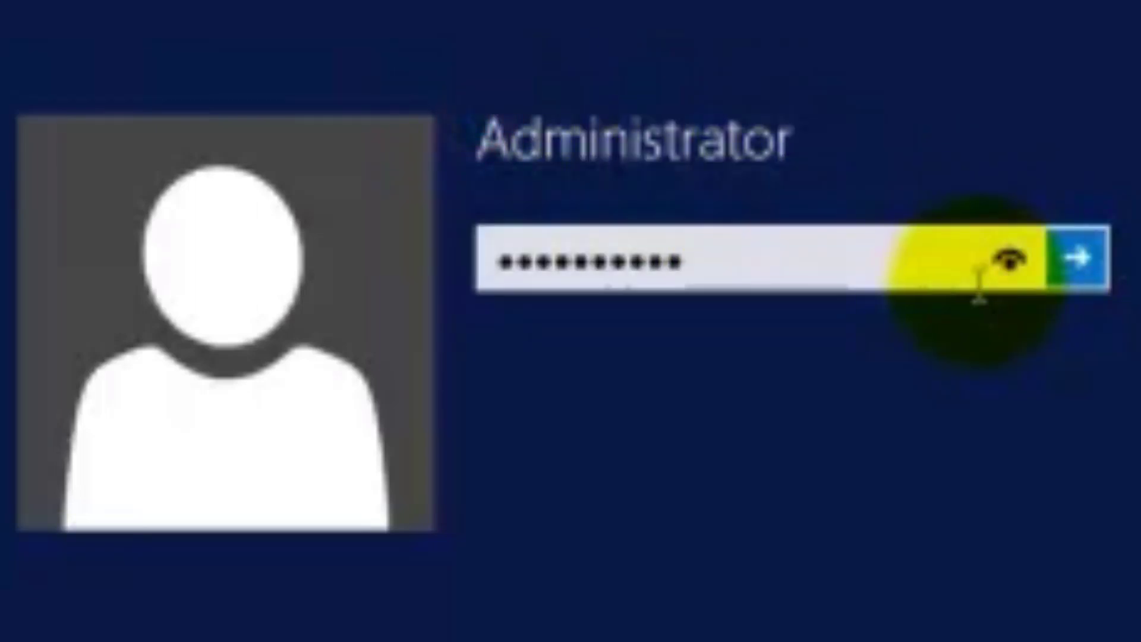
left_click(1005, 258)
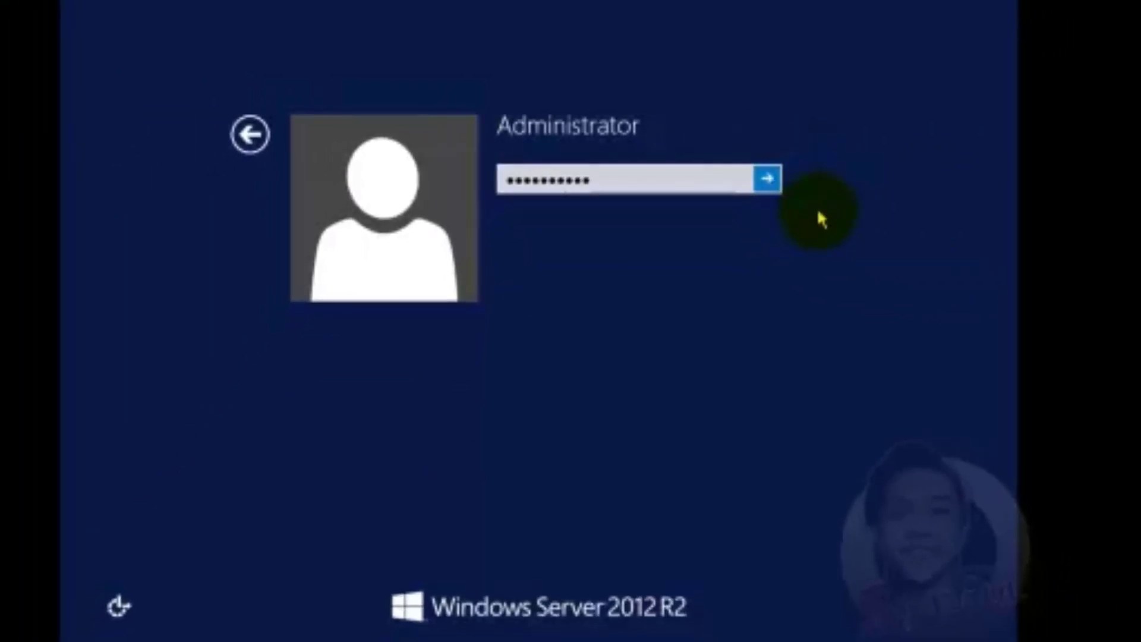
left_click(767, 179)
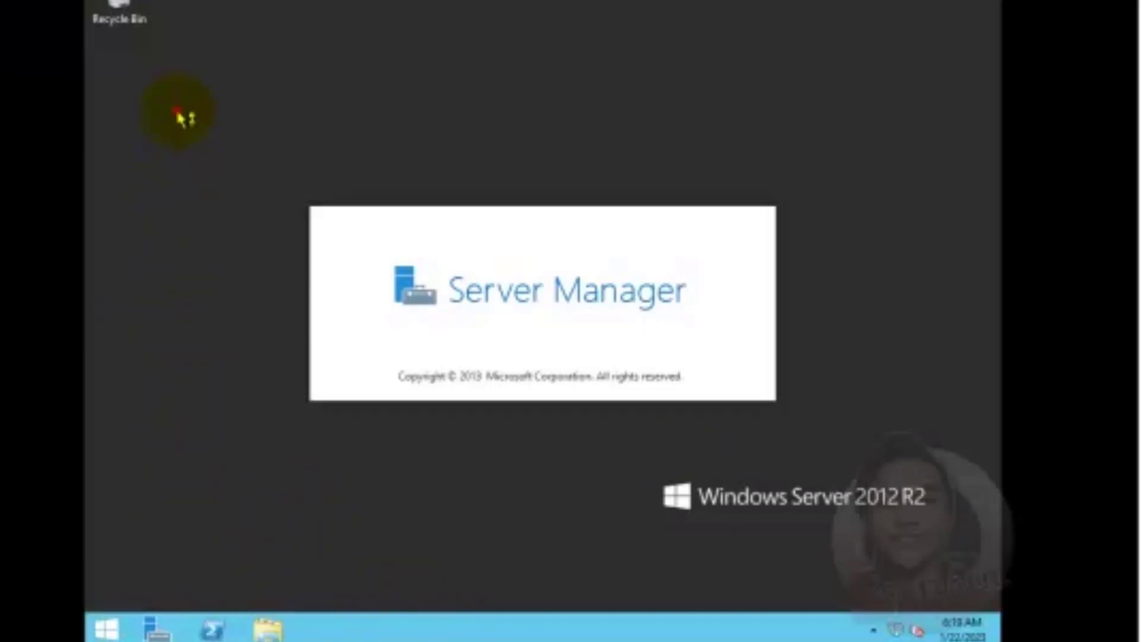
Open File Explorer at This PC on the server with Win+E
left_click_drag(177, 110, 225, 404)
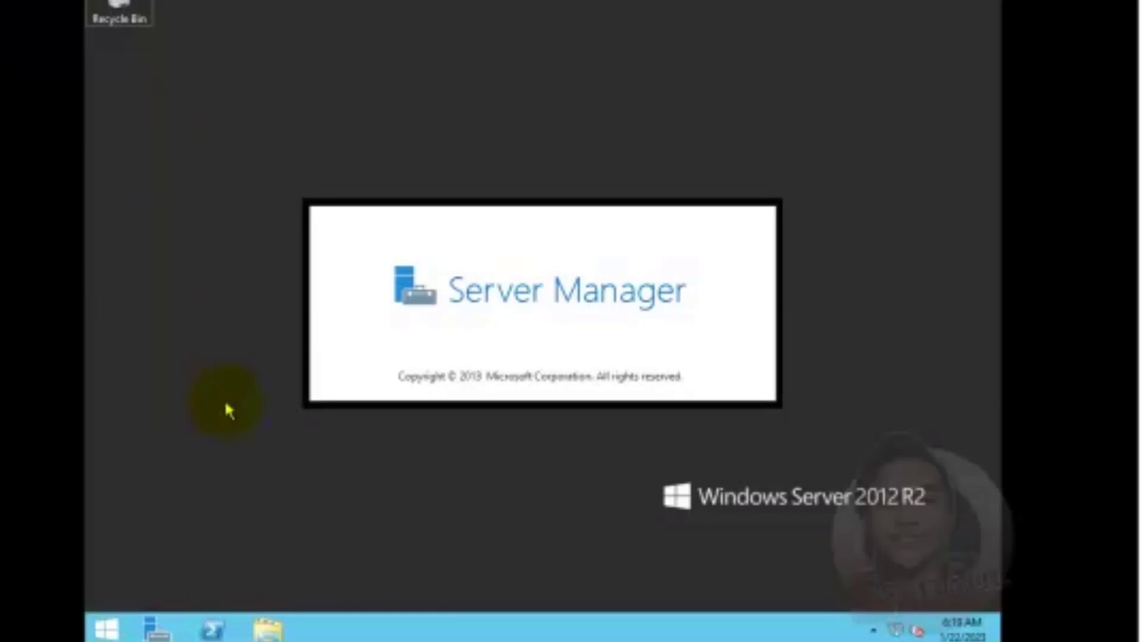
key("super+e")
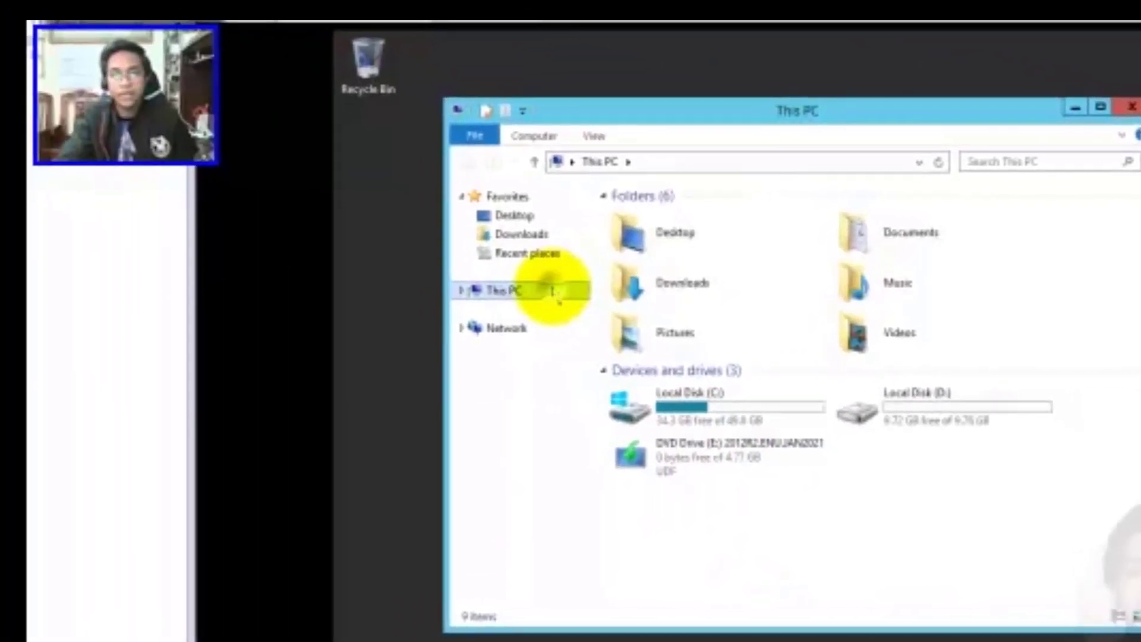
Open This PC's System page from its right-click Properties option
right_click(306, 223)
left_click(606, 489)
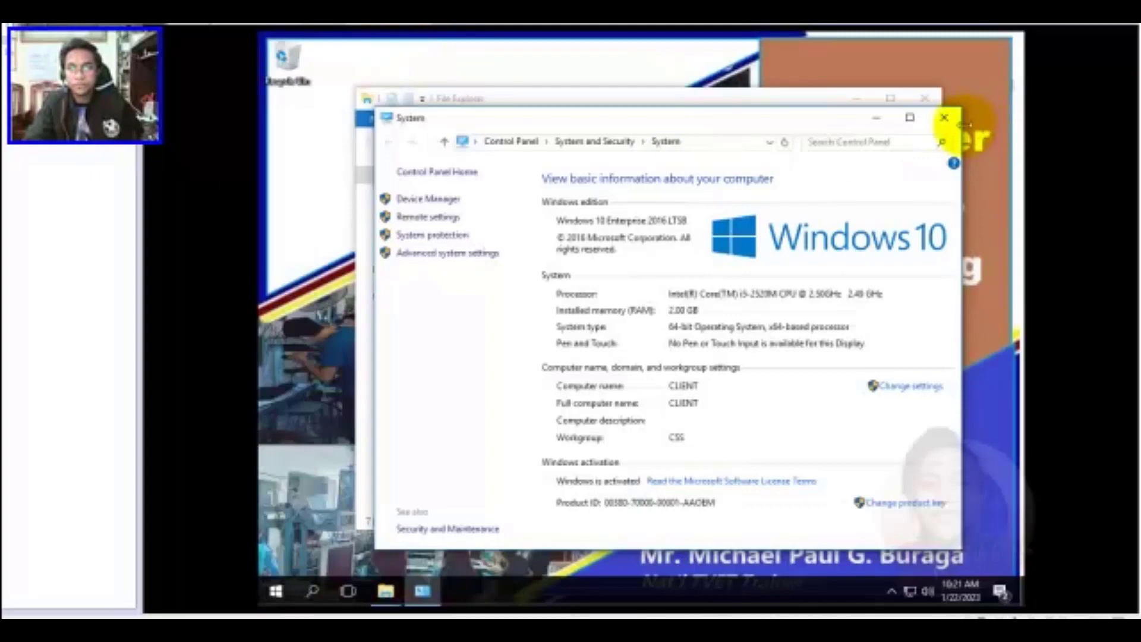
Close the System and Explorer windows and open Network and Sharing Center from the tray network icon
left_click(944, 117)
left_click(934, 106)
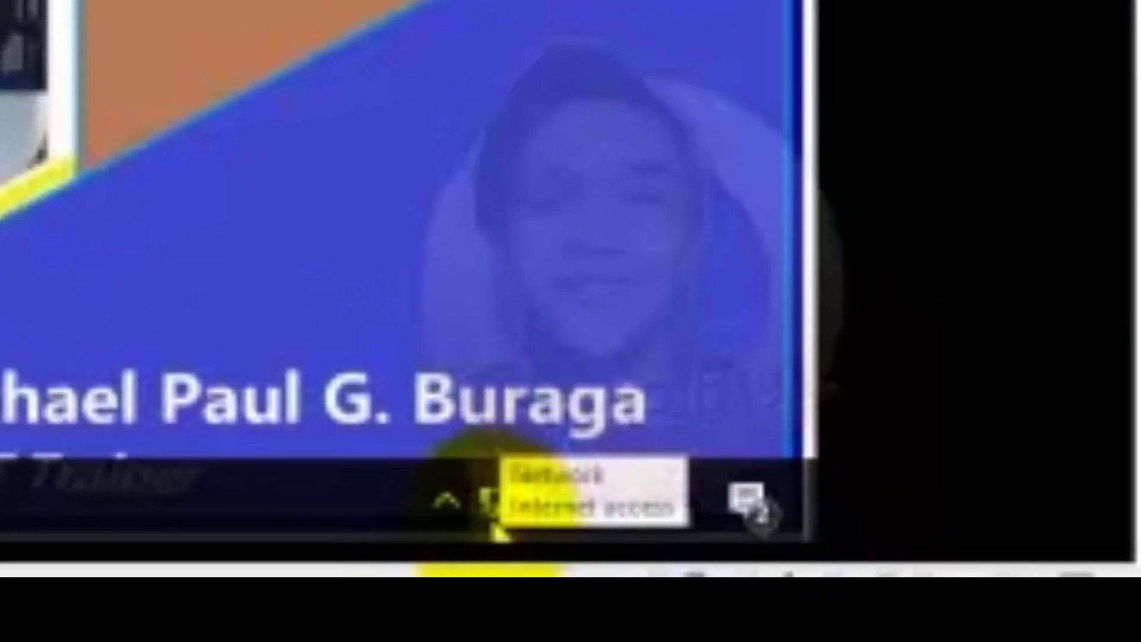
right_click(495, 504)
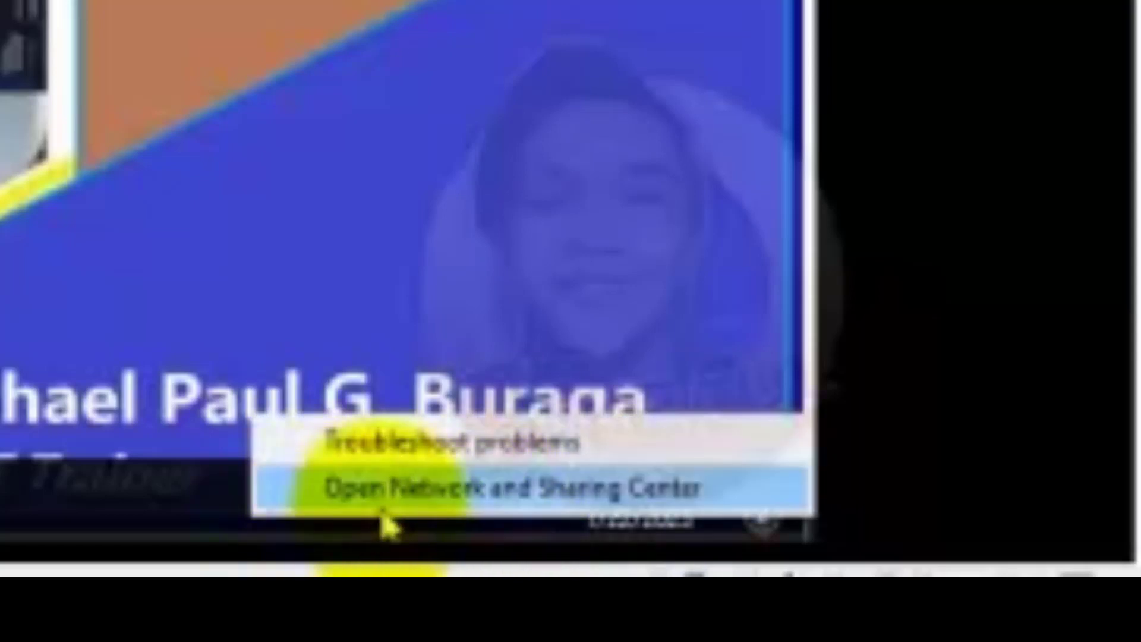
left_click(667, 489)
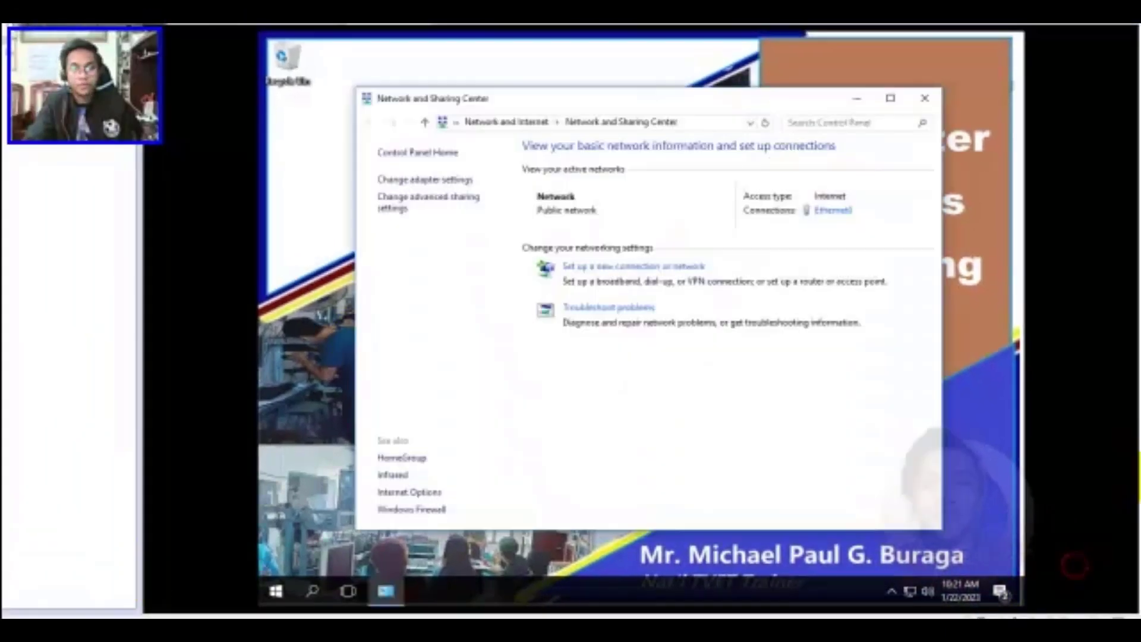
left_click_drag(436, 90, 436, 88)
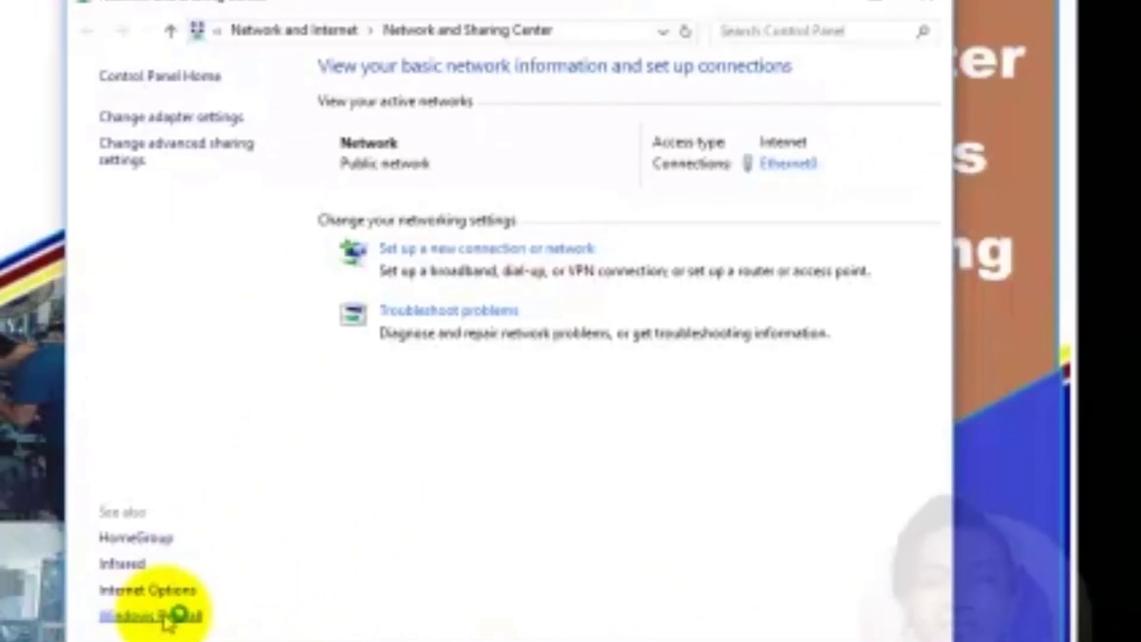
Go to Windows Firewall and show its list of allowed apps and features
left_click(168, 618)
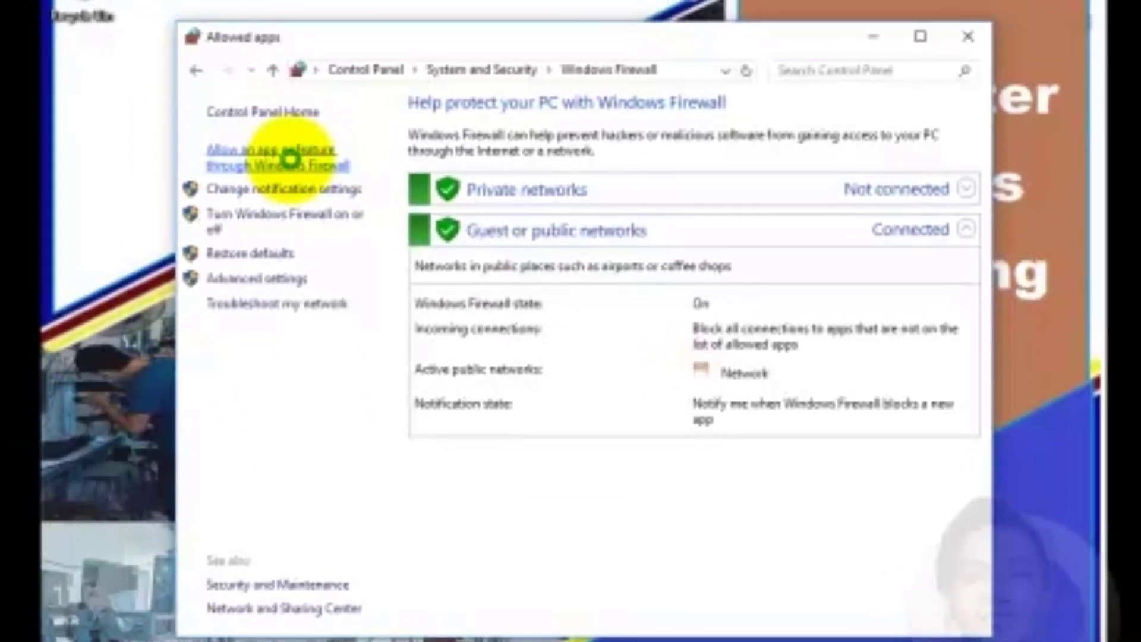
left_click(290, 159)
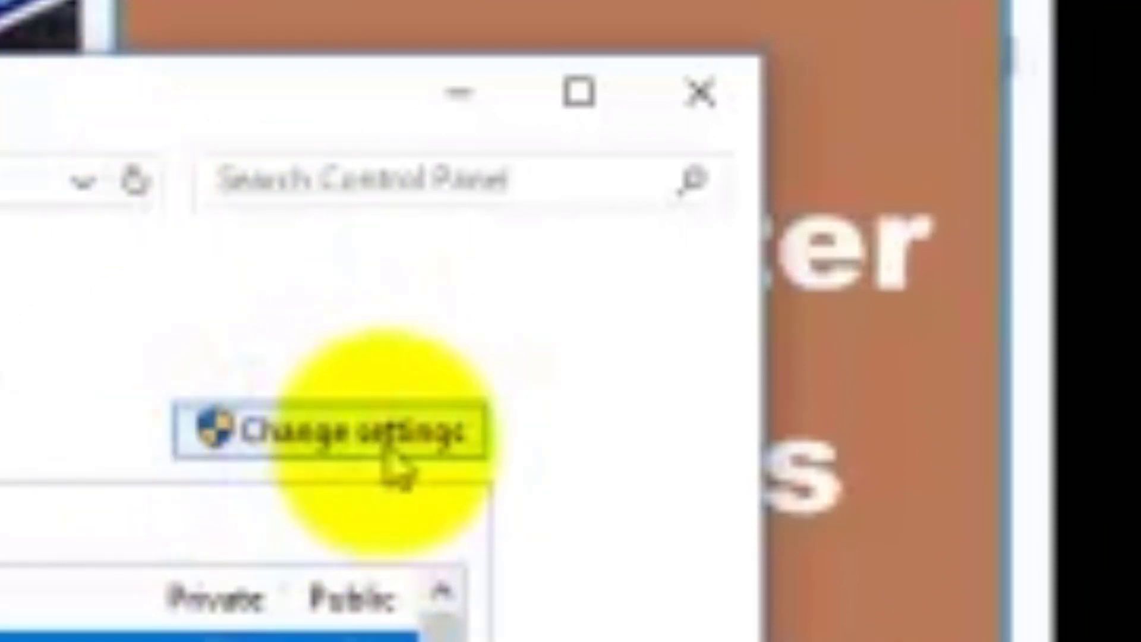
Allow File and Printer Sharing, Netlogon Service and Network Discovery on private and public networks
left_click(330, 427)
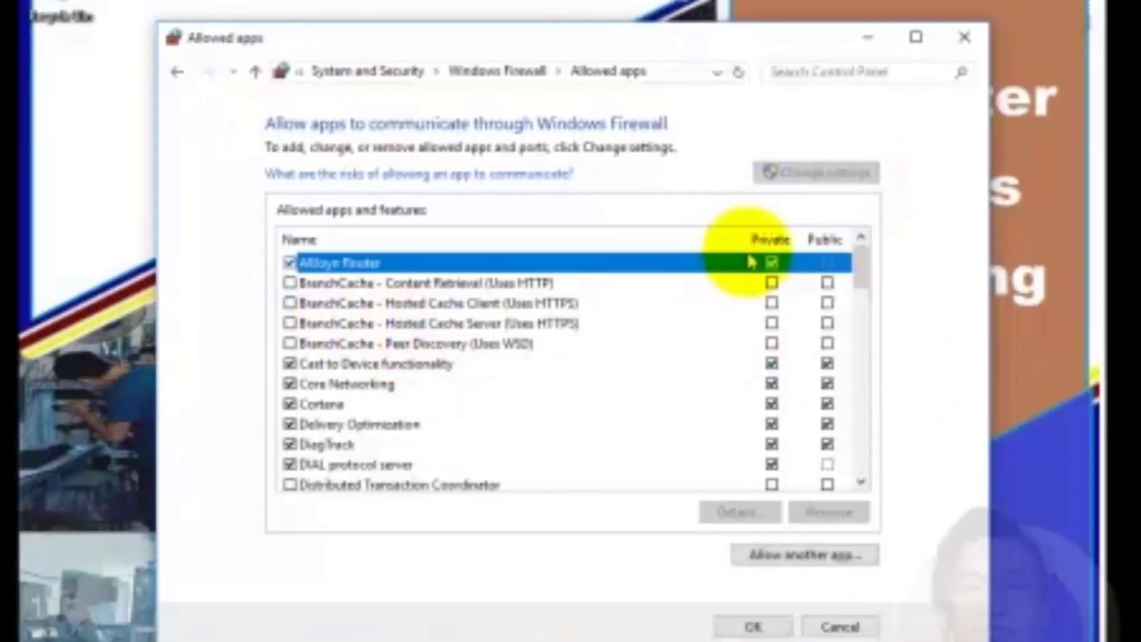
left_click_drag(865, 277, 867, 313)
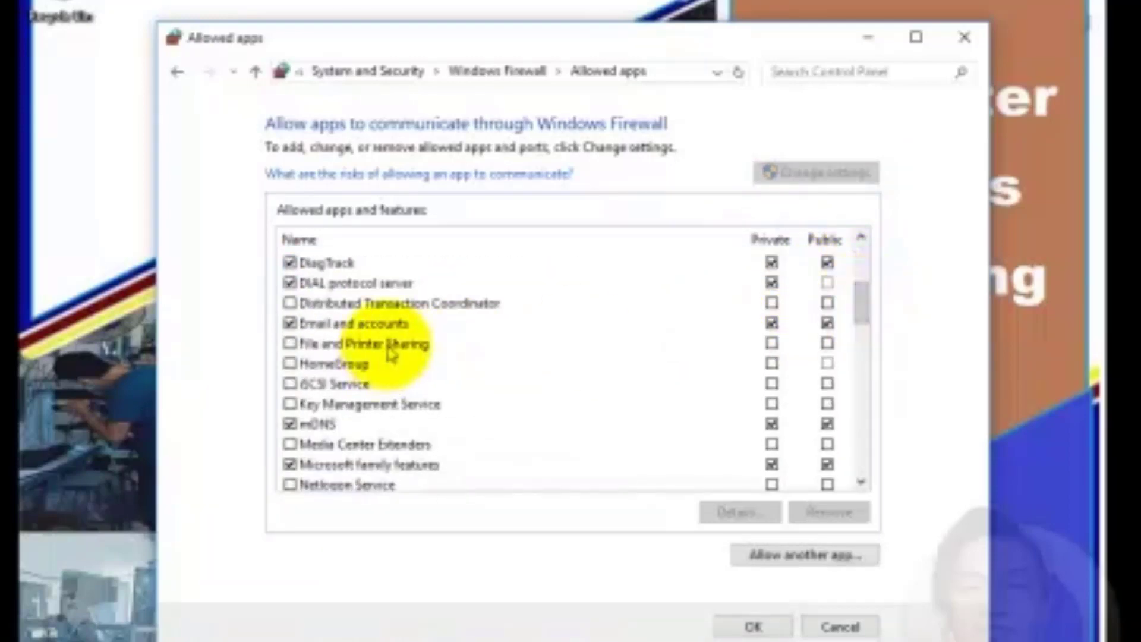
left_click(290, 344)
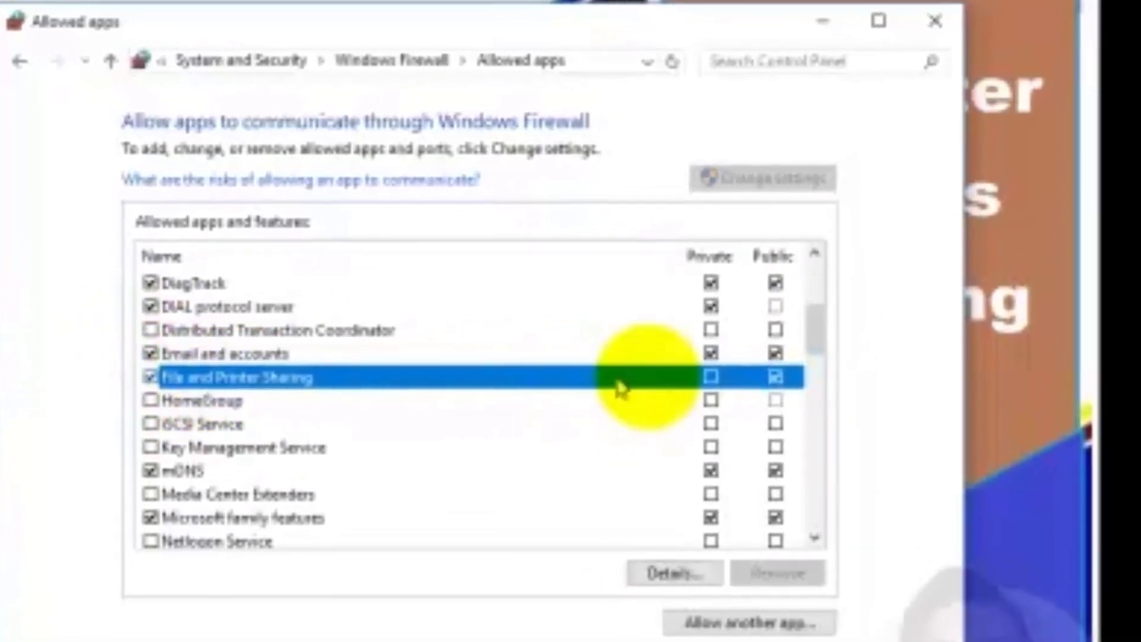
left_click(711, 378)
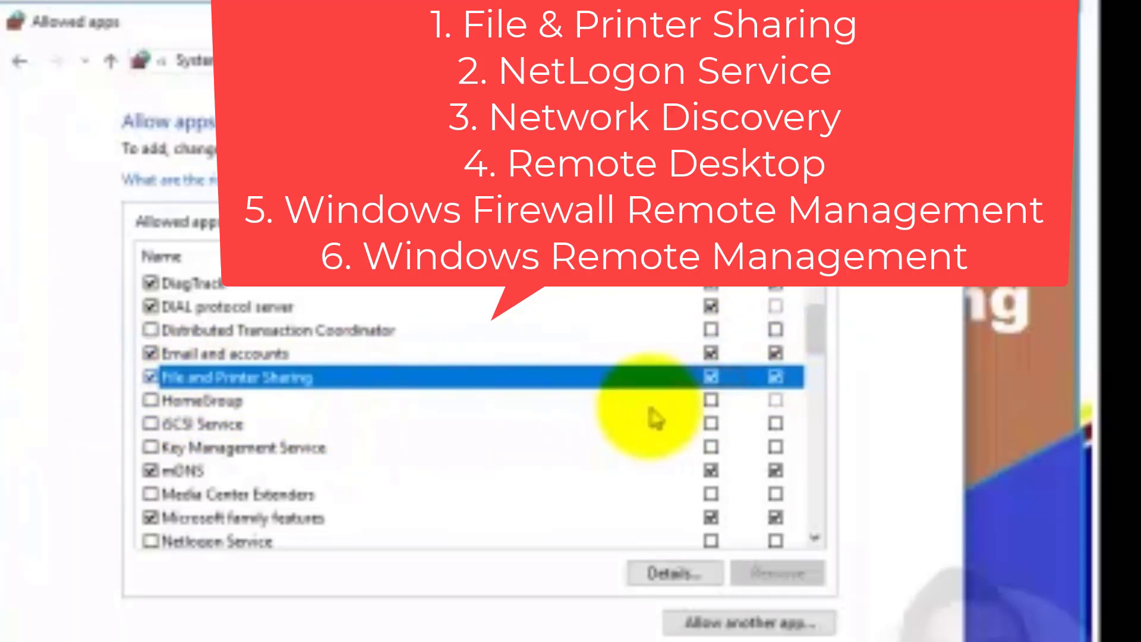
scroll(746, 410, "down", 1)
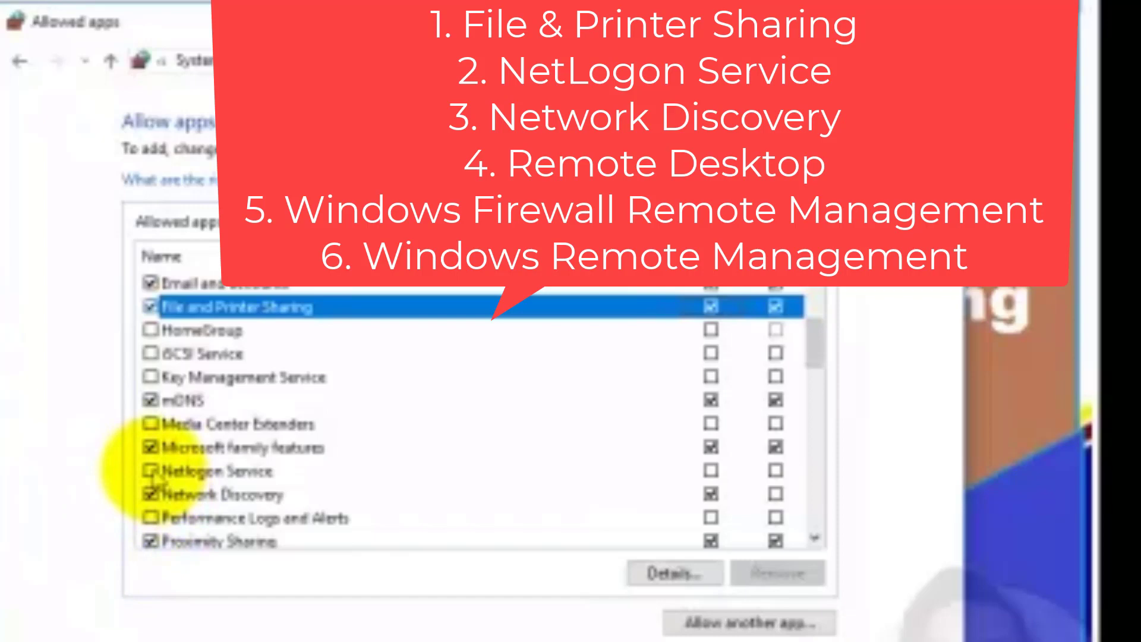
left_click(151, 472)
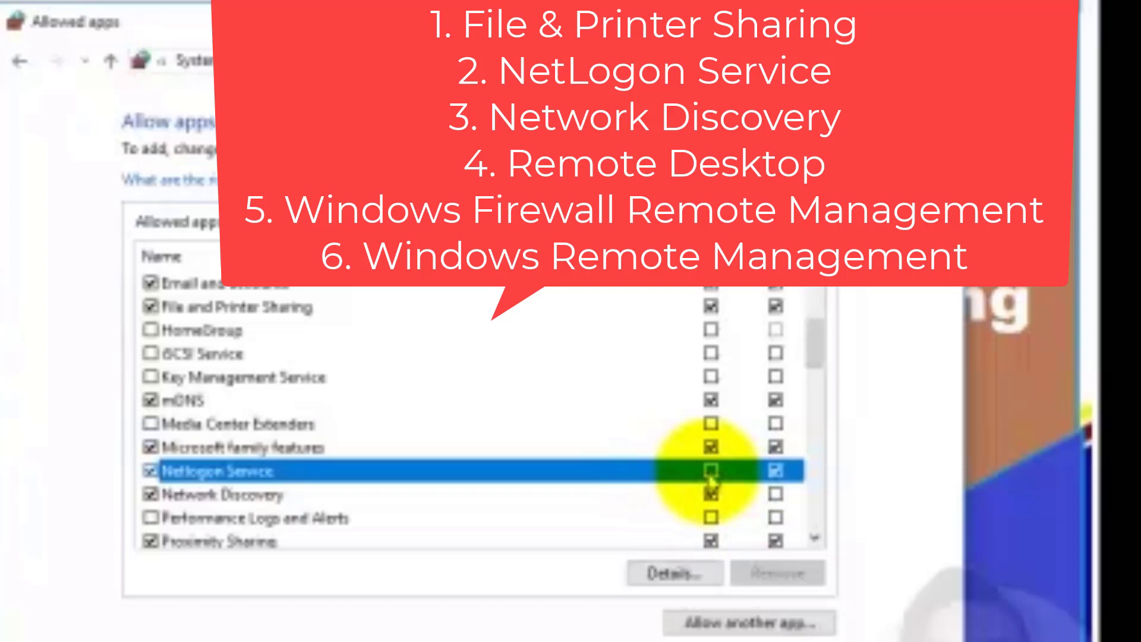
left_click(197, 497)
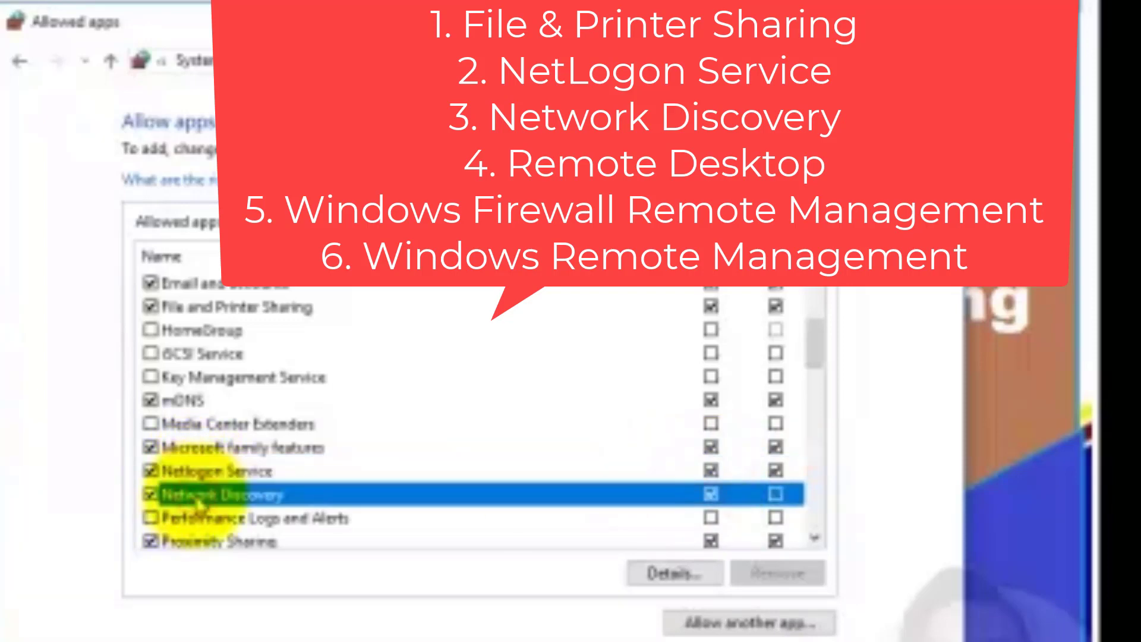
left_click(770, 497)
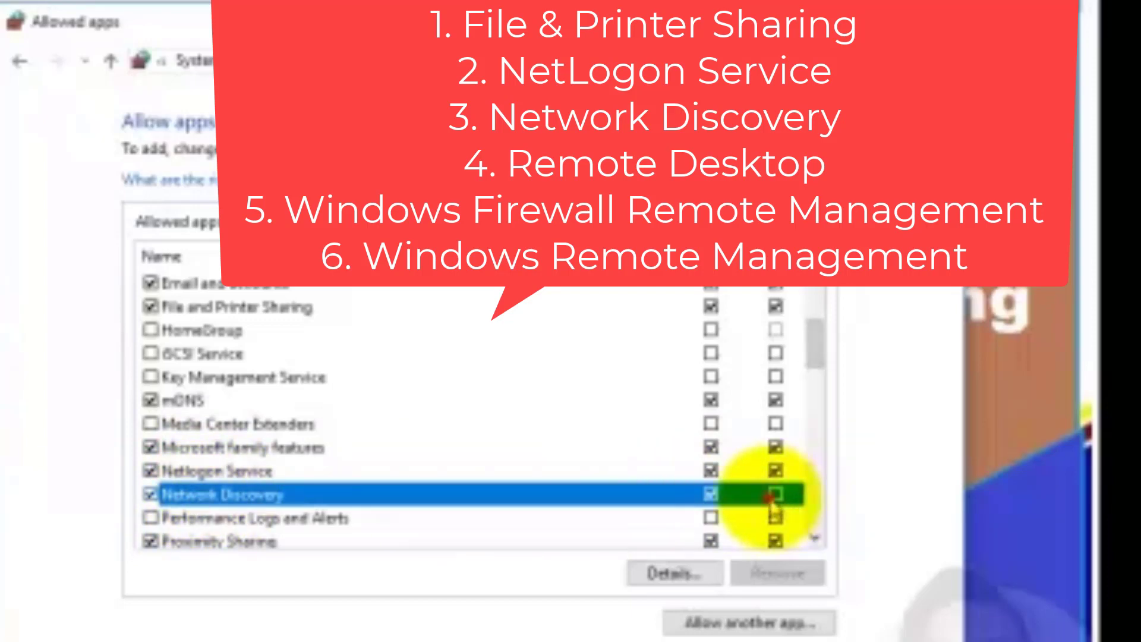
left_click_drag(815, 337, 815, 369)
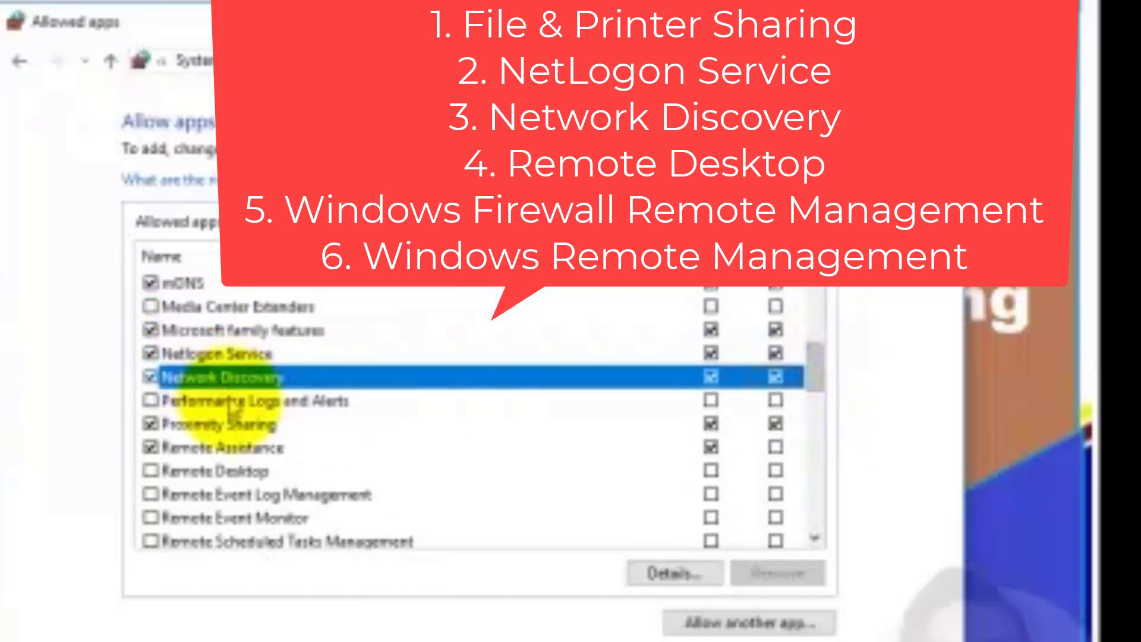
Allow Remote Desktop, Windows Firewall Remote Management and Windows Remote Management on private and public networks
scroll(216, 464, "down", 2)
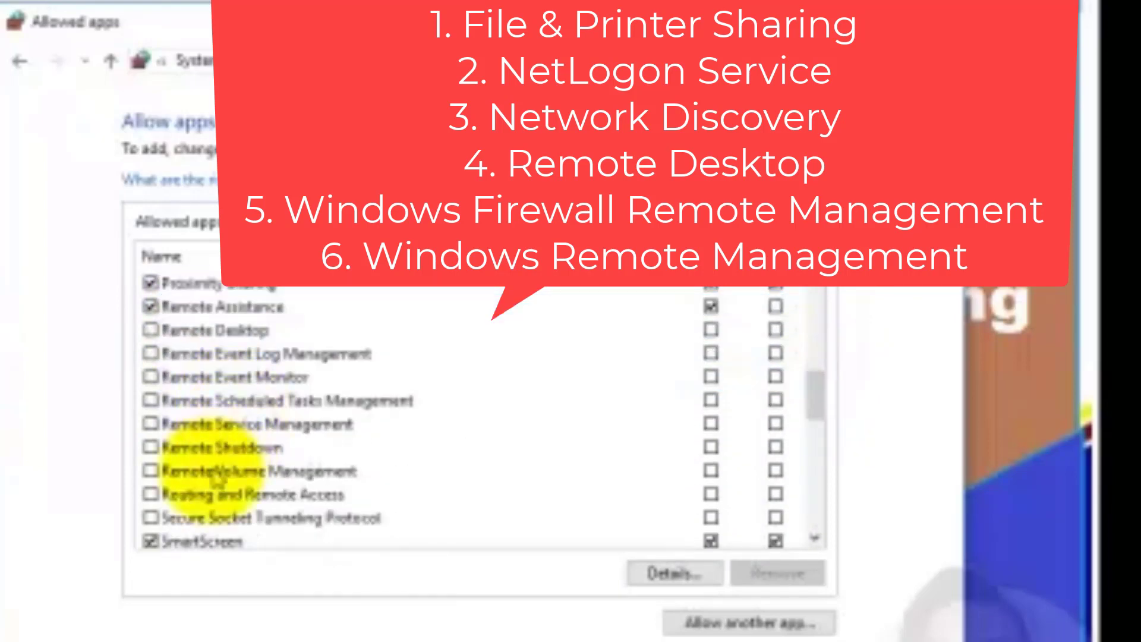
left_click(149, 332)
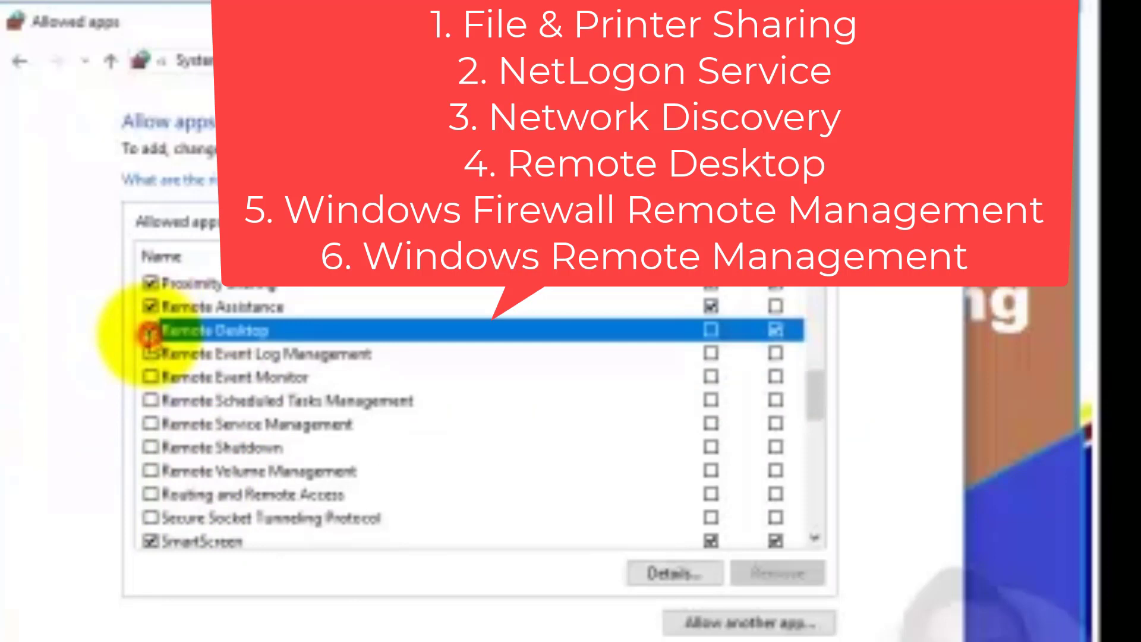
left_click(711, 331)
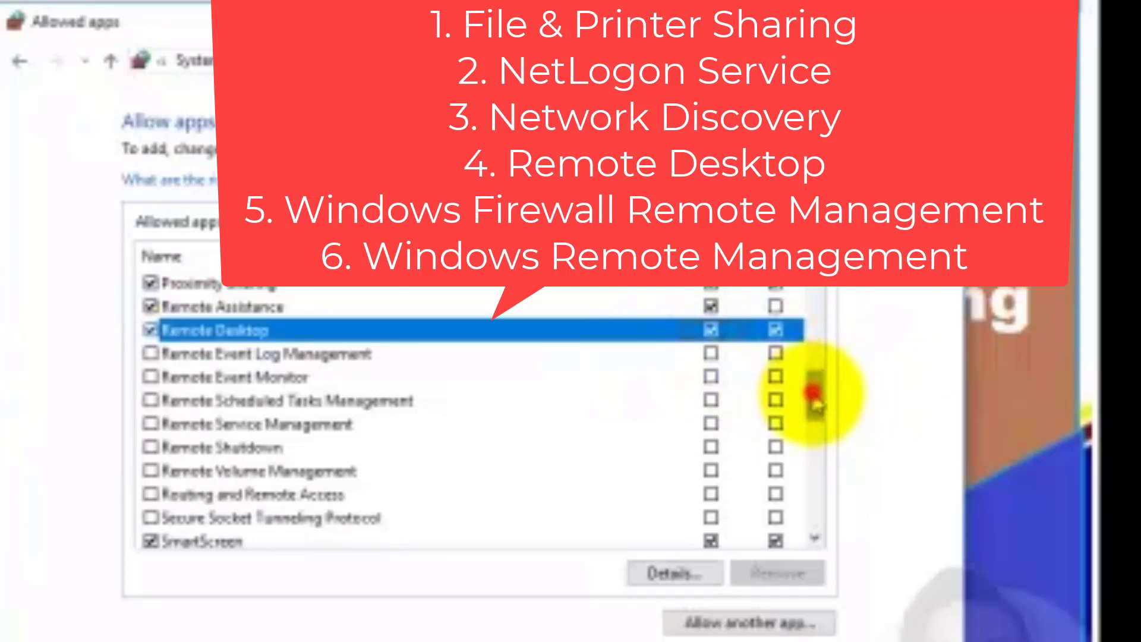
left_click_drag(815, 399, 823, 480)
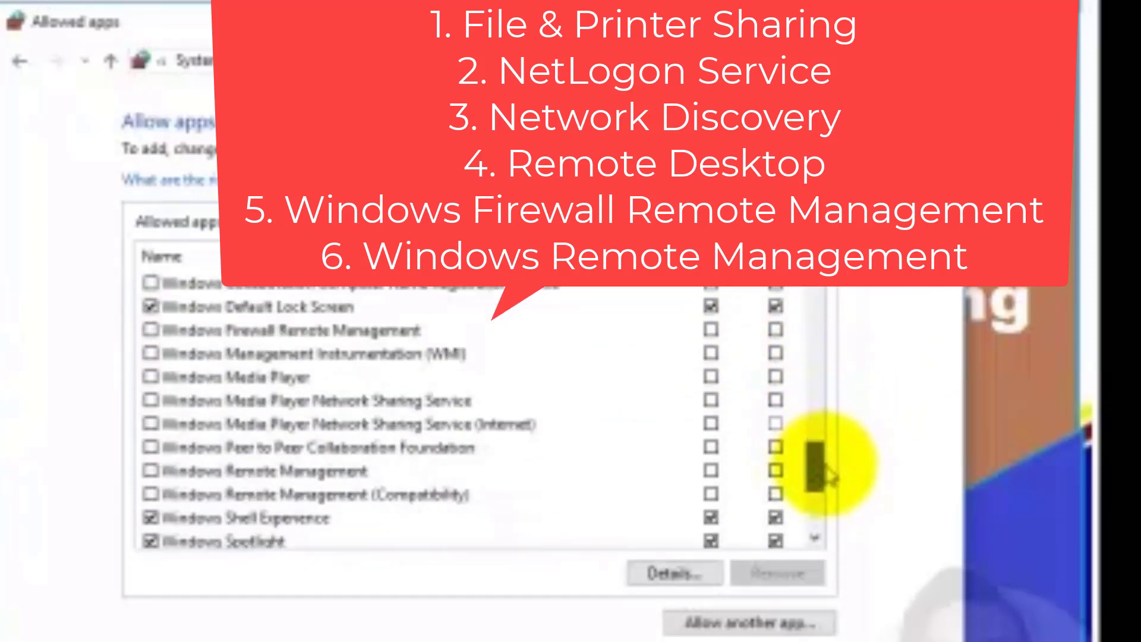
left_click(151, 330)
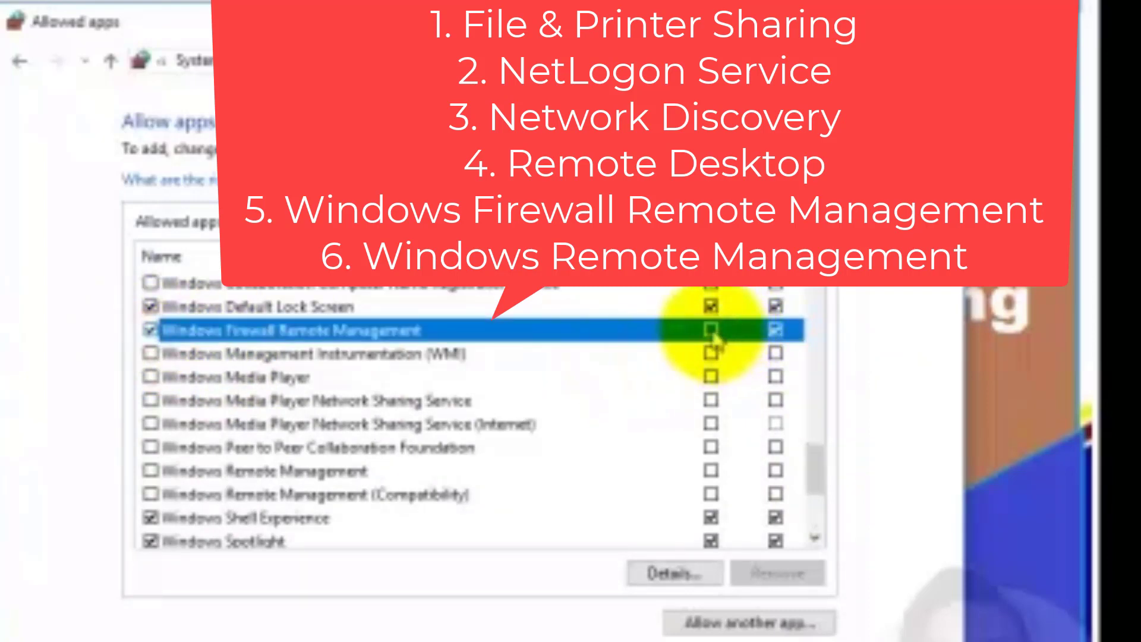
left_click_drag(808, 470, 826, 516)
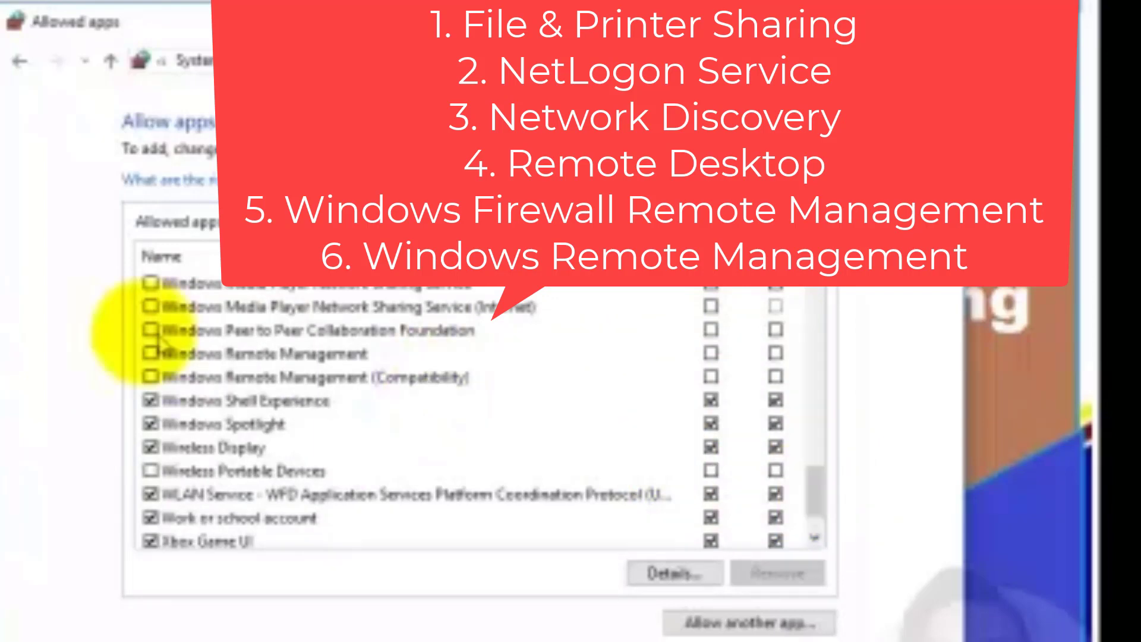
left_click(151, 355)
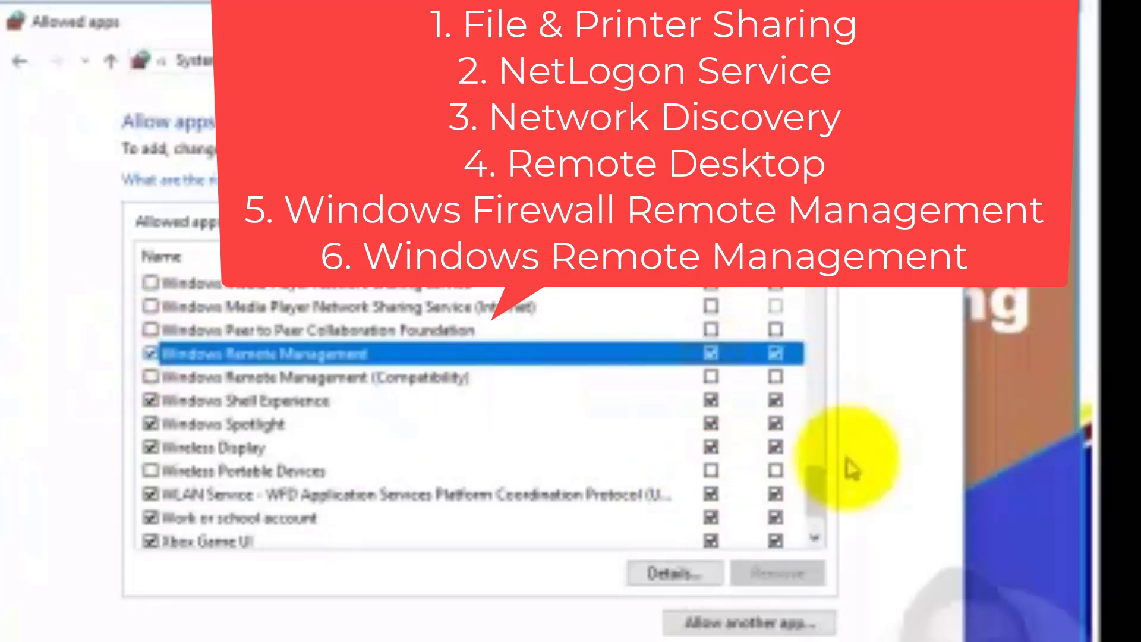
left_click_drag(820, 500, 817, 306)
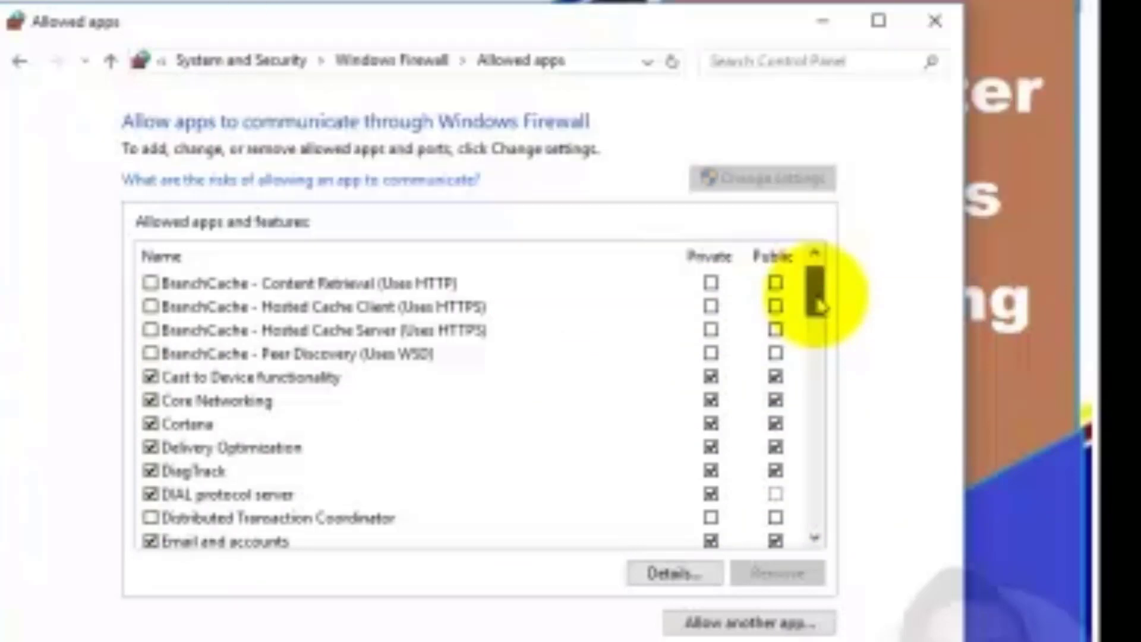
left_click_drag(819, 306, 827, 545)
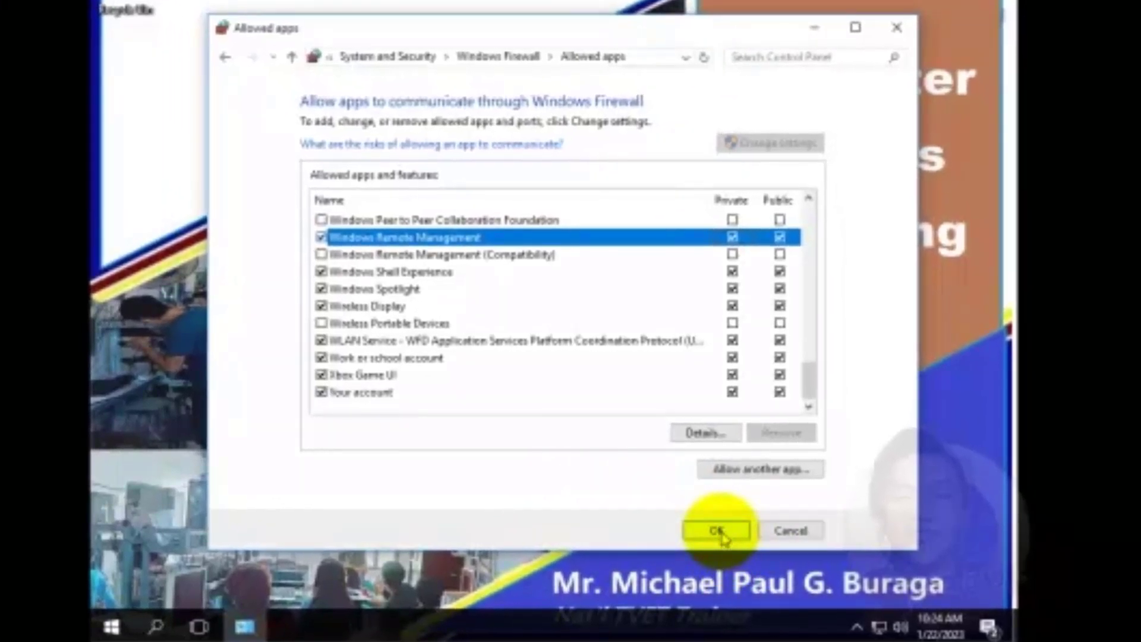
Save the allowed apps, then turn Windows Firewall off for private and public networks
left_click(721, 532)
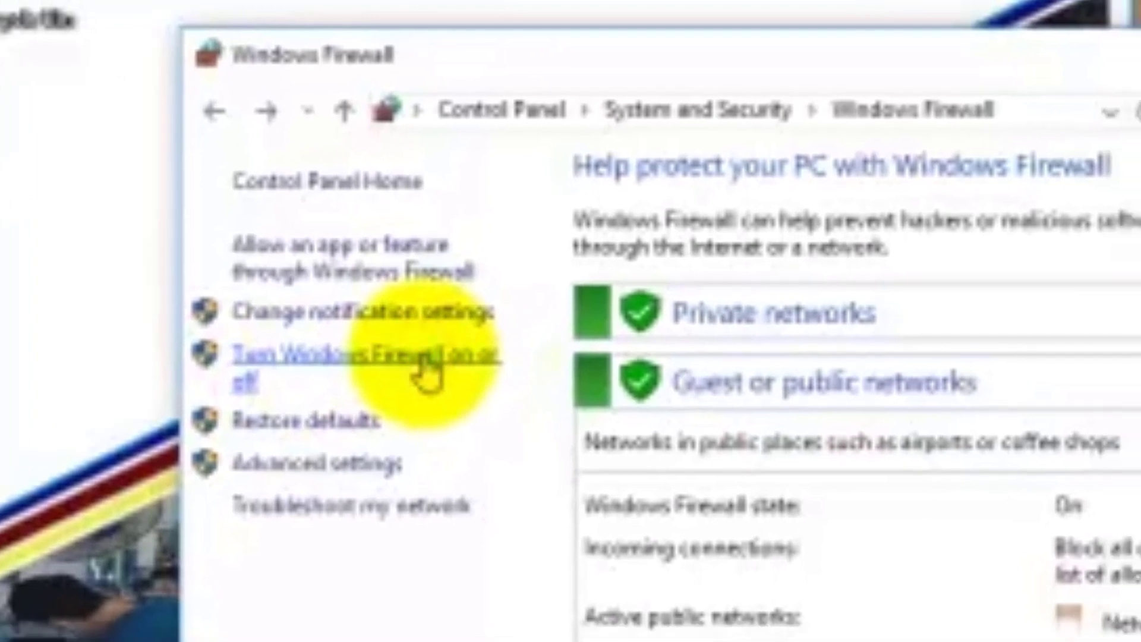
left_click(520, 336)
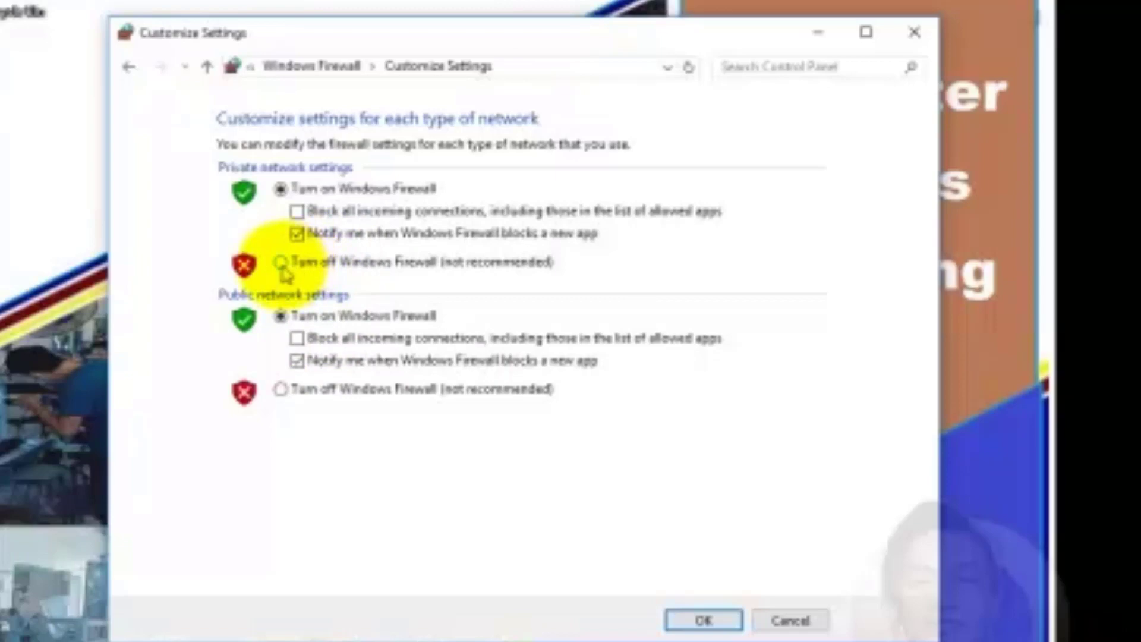
left_click(281, 265)
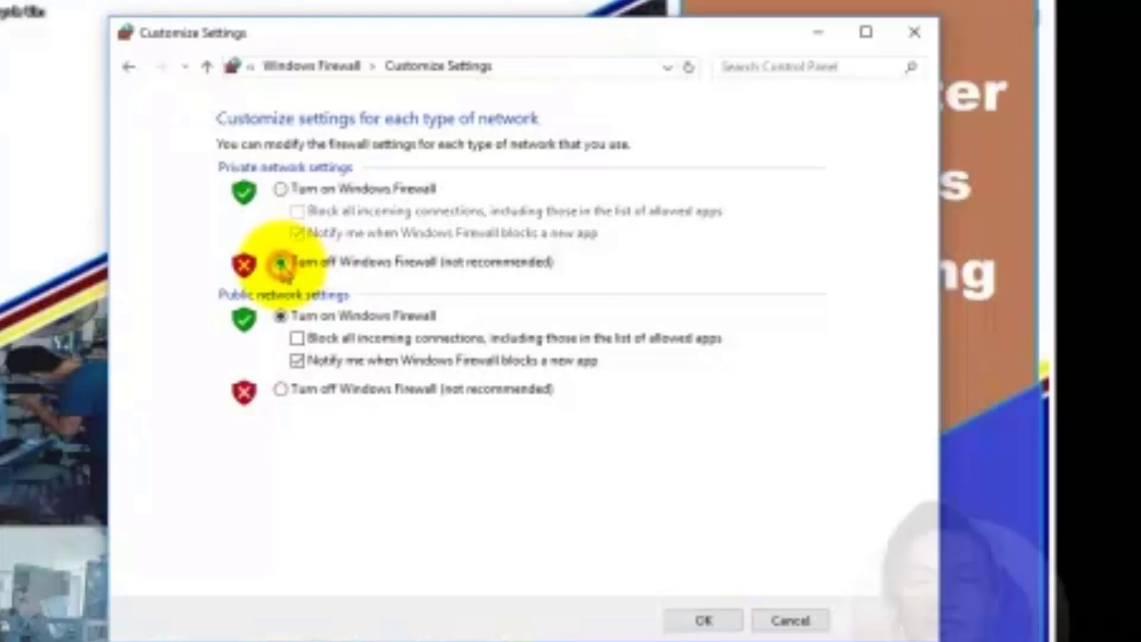
left_click(282, 391)
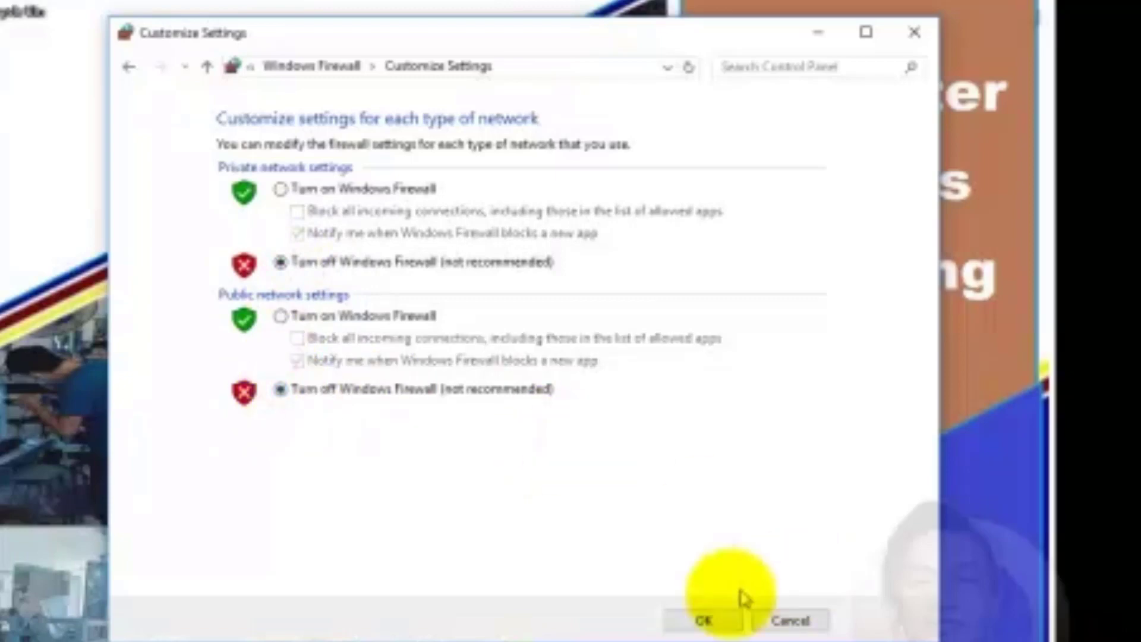
left_click(692, 617)
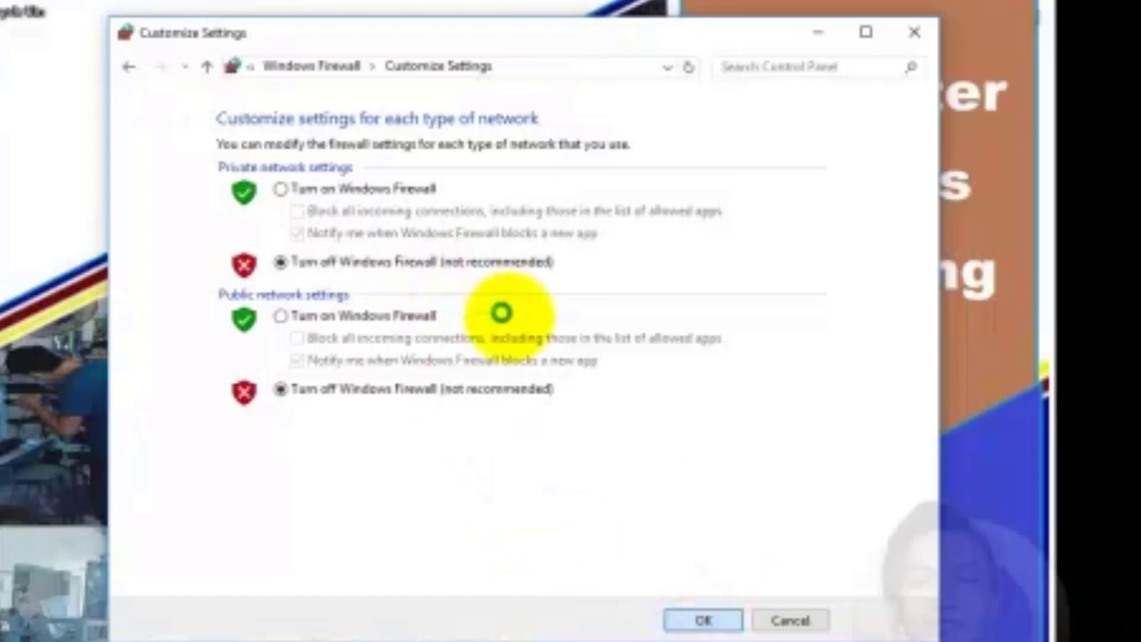
left_click(722, 619)
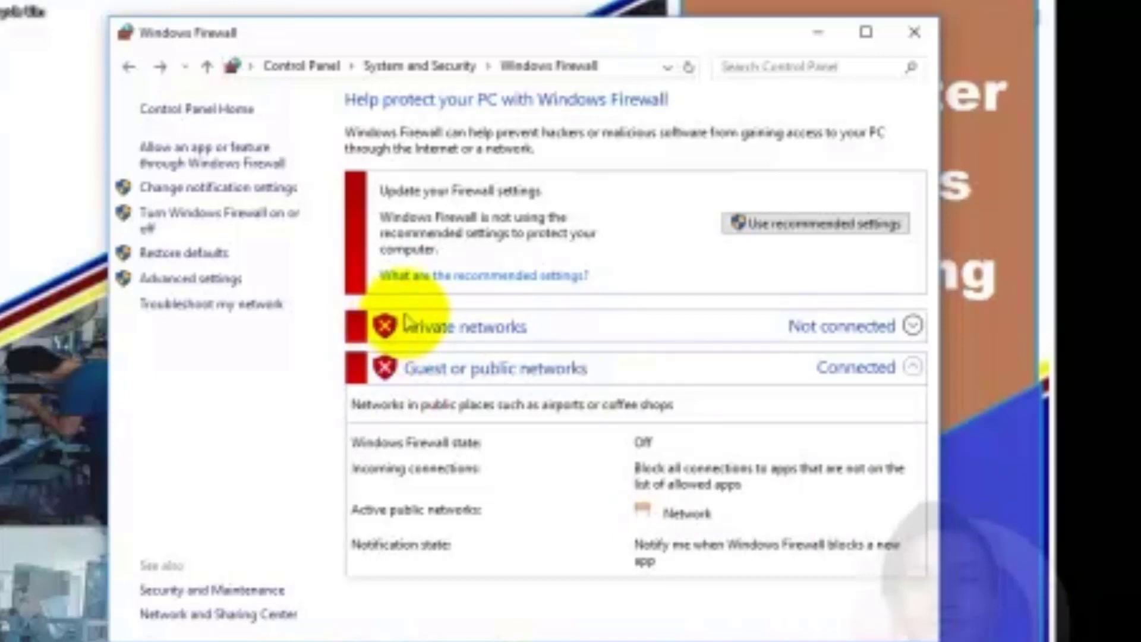
Turn Windows Firewall back on for private and public networks, then return to Network and Sharing Center
left_click(254, 215)
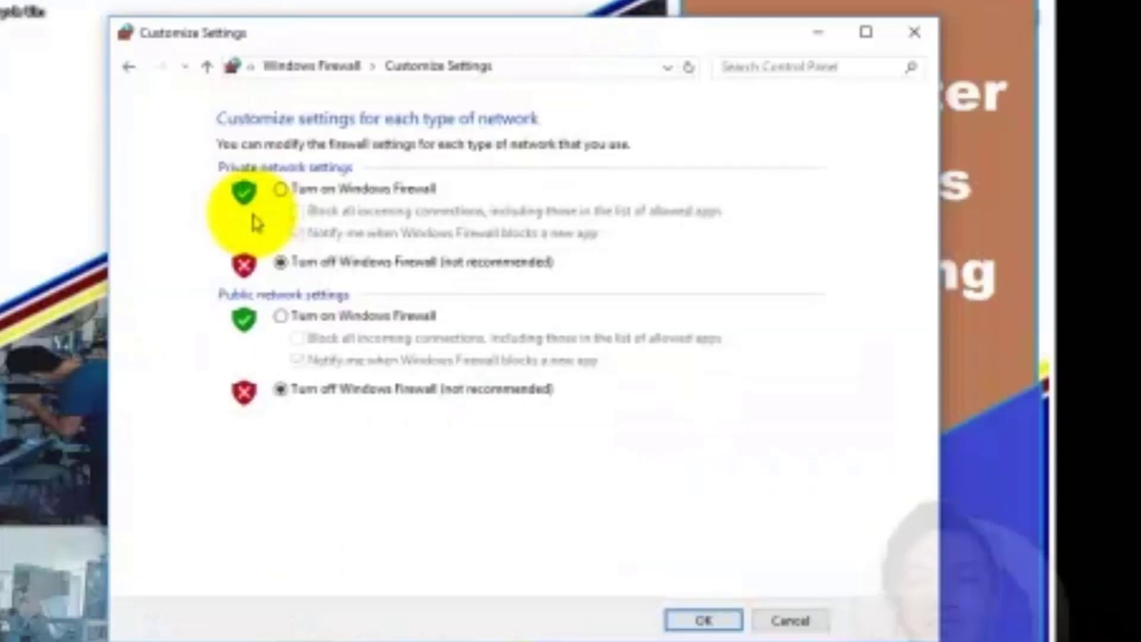
left_click(281, 189)
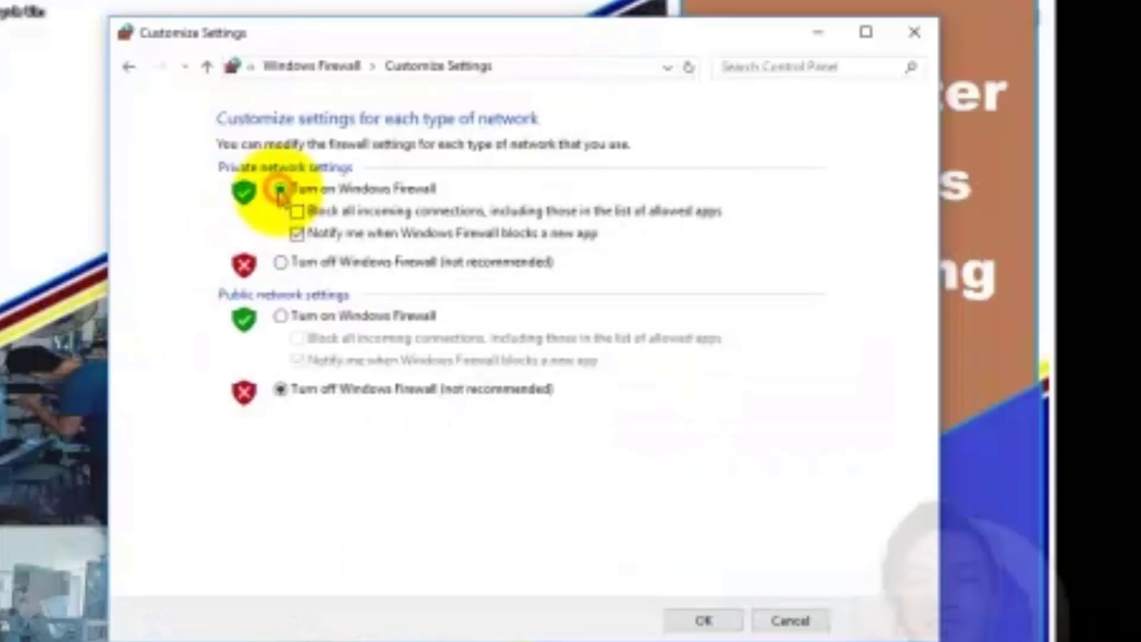
left_click(281, 315)
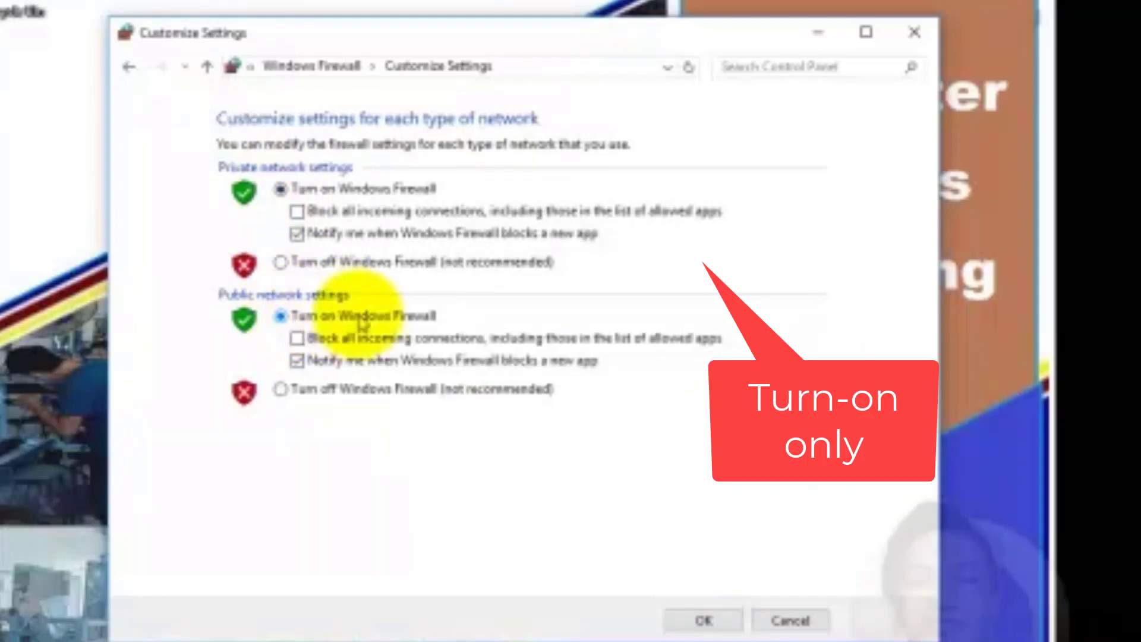
left_click(702, 617)
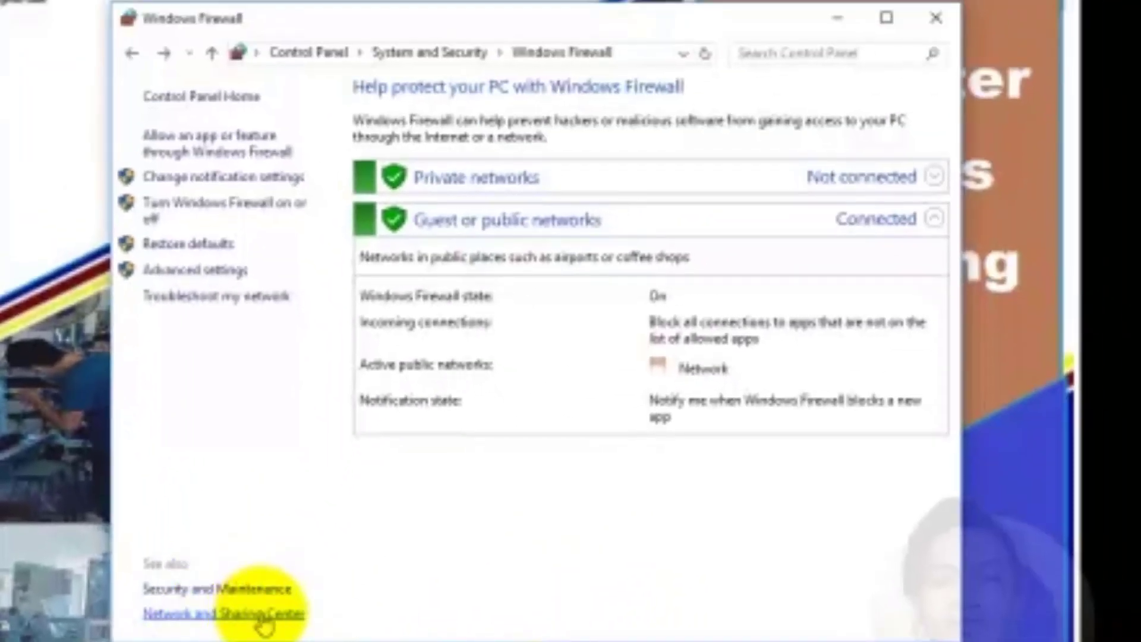
left_click(263, 618)
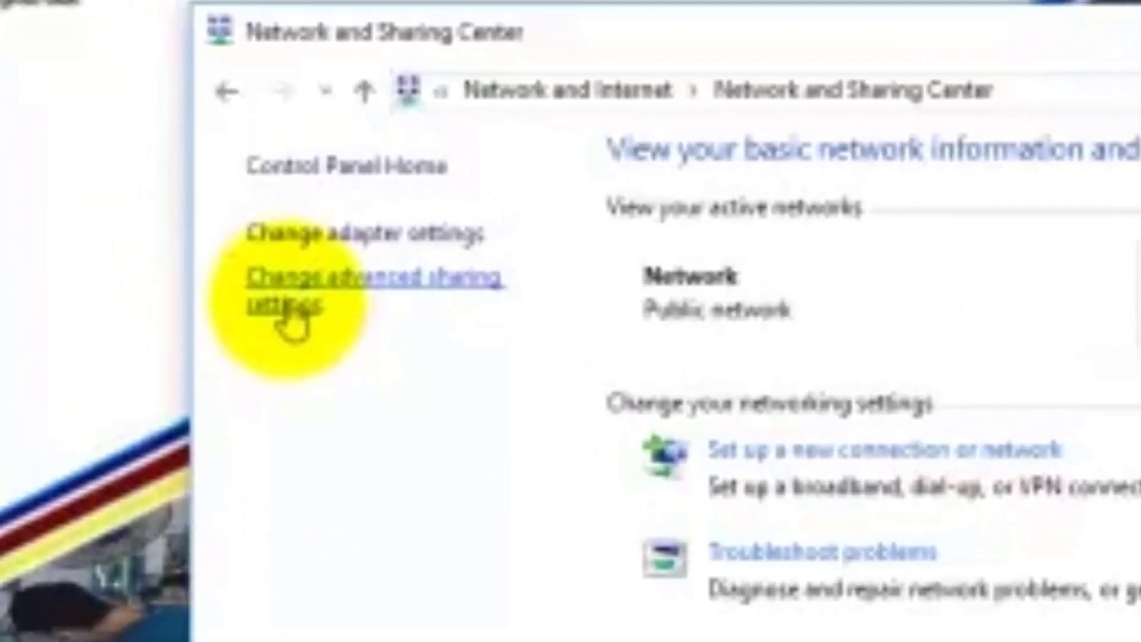
Open Advanced sharing settings and review the Private profile's discovery and sharing options
left_click(286, 309)
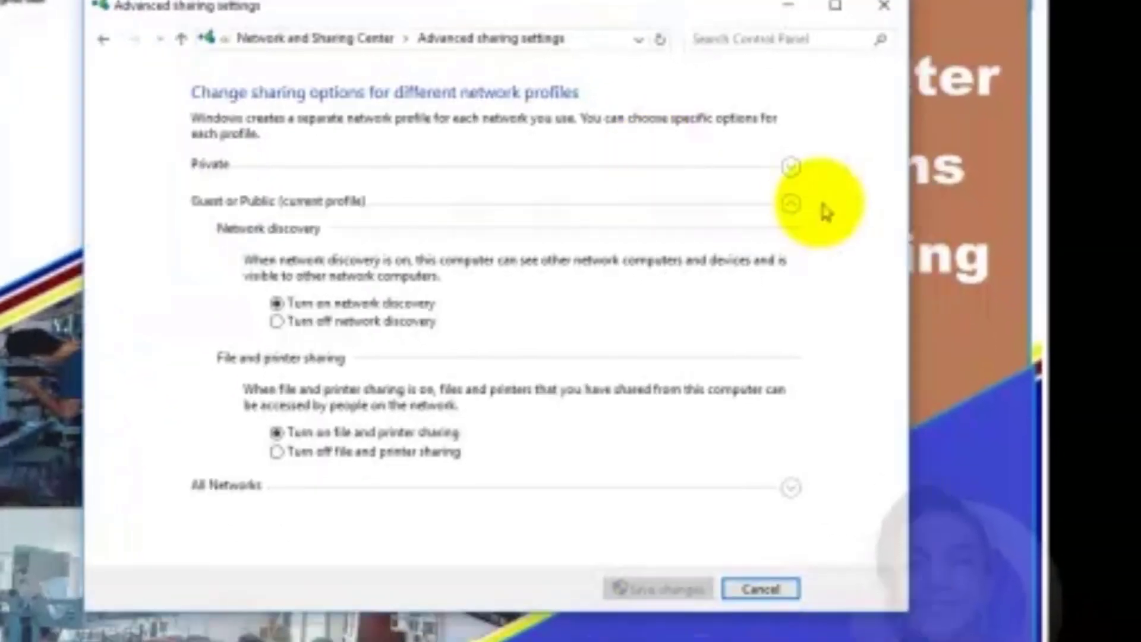
left_click(790, 204)
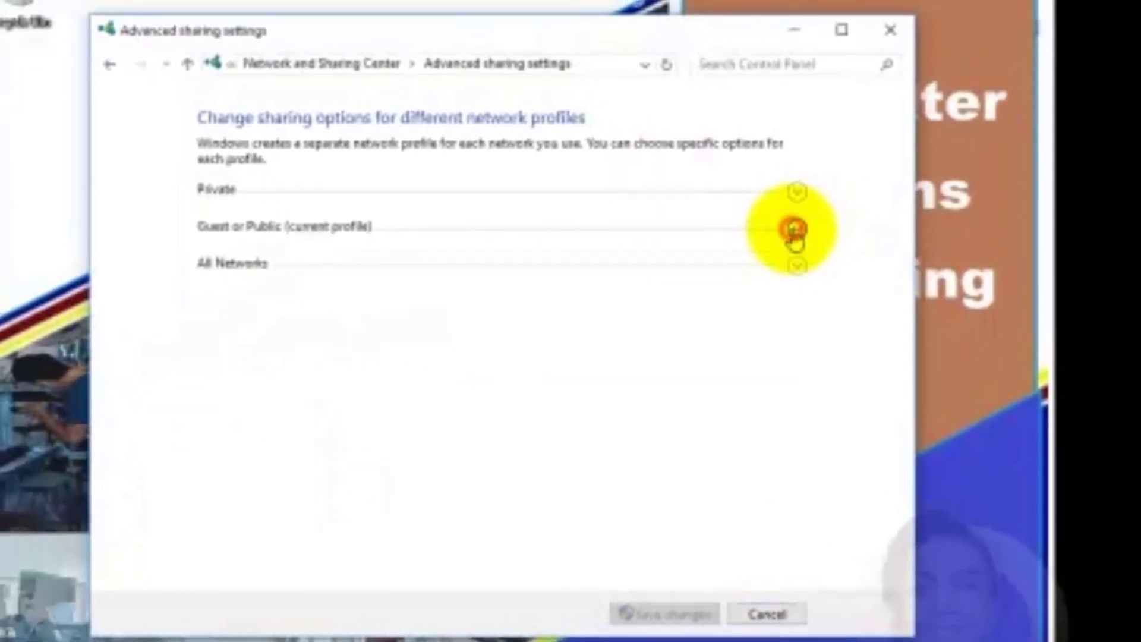
left_click(798, 193)
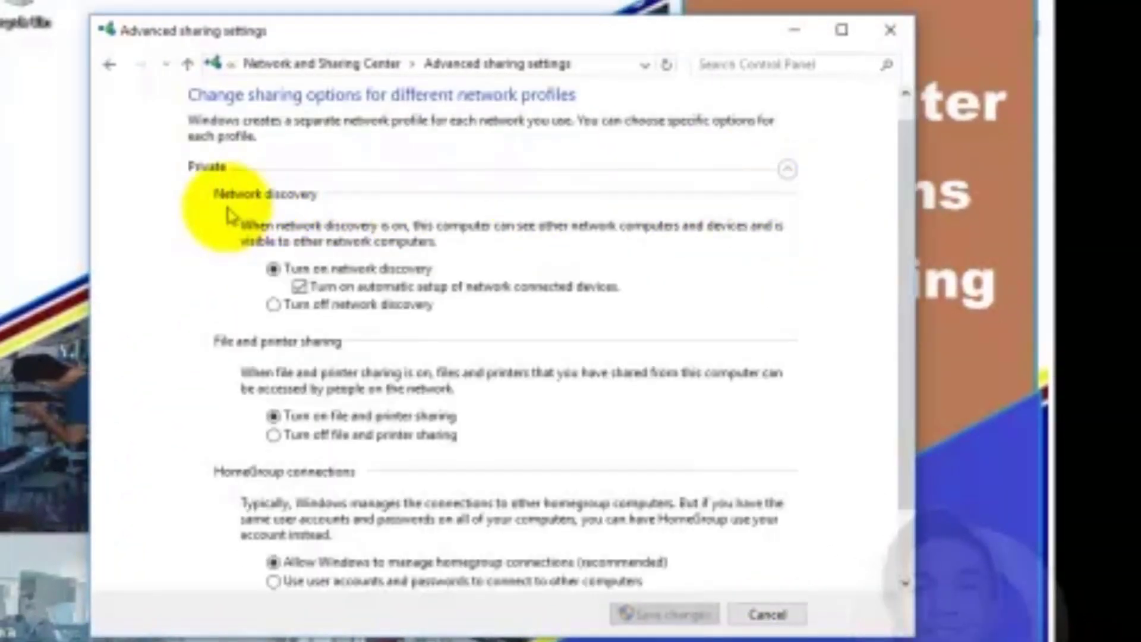
left_click(273, 271)
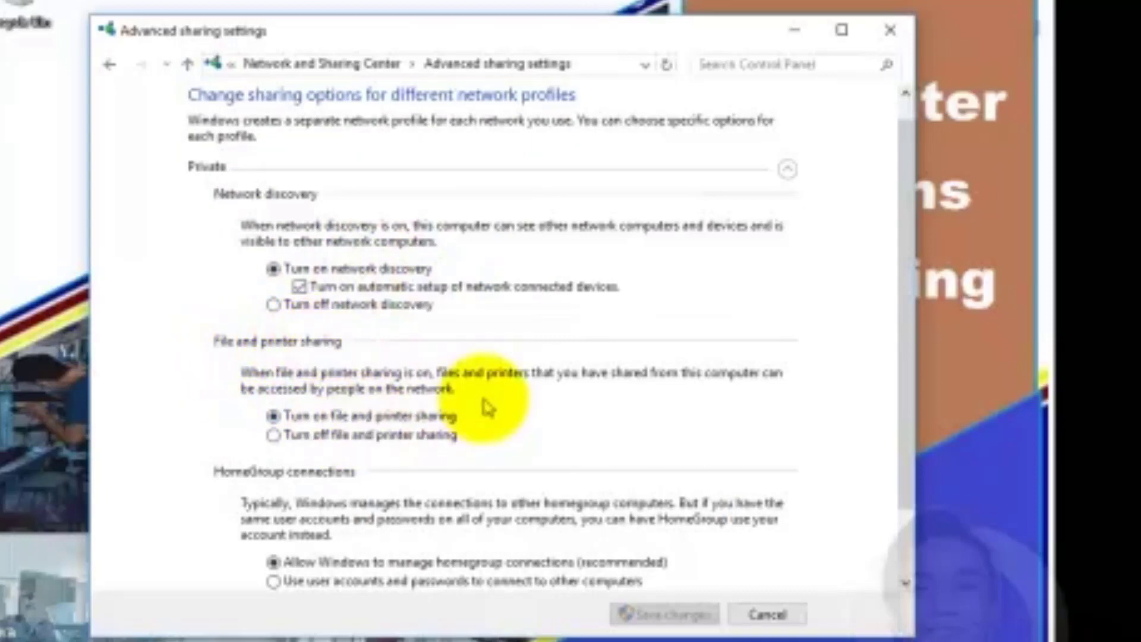
scroll(810, 369, "down", 3)
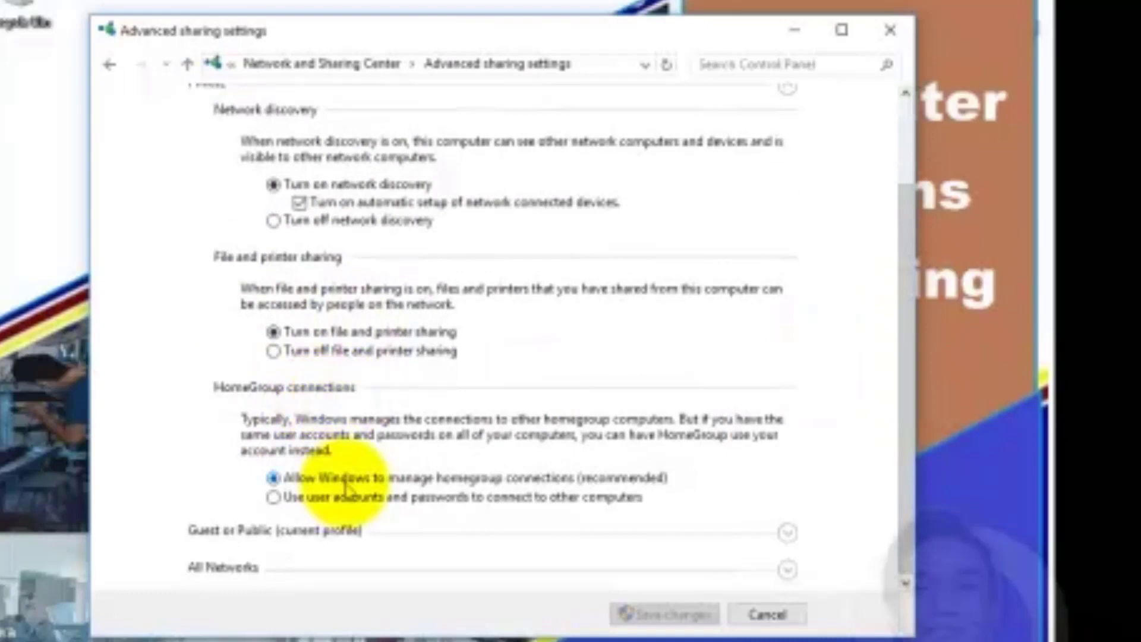
scroll(293, 285, "up", 3)
scroll(362, 333, "down", 3)
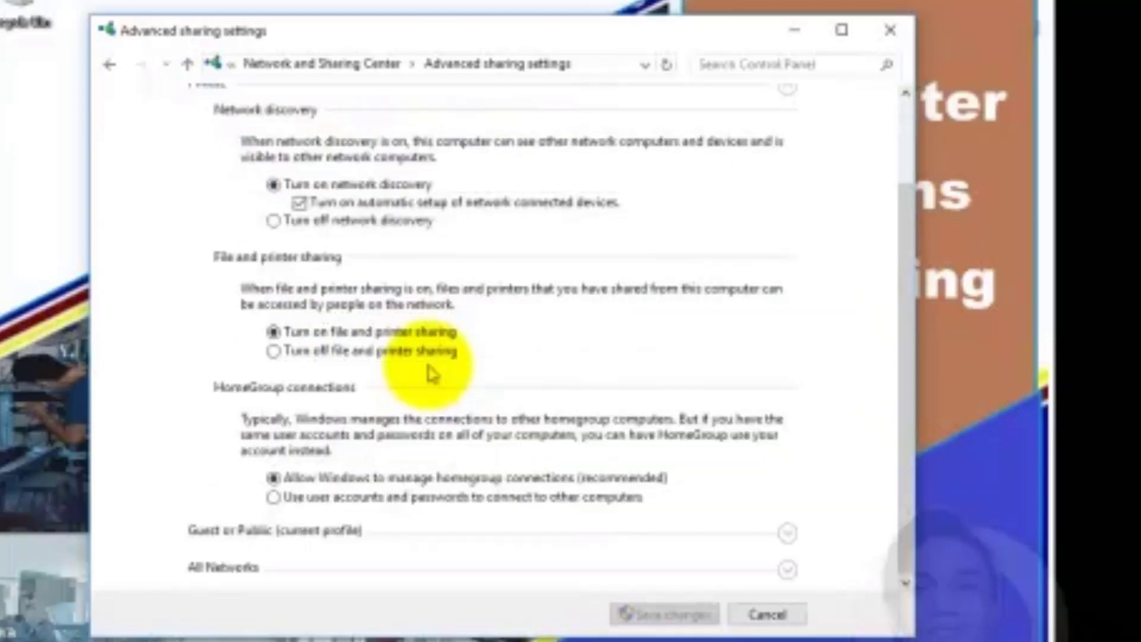
Expand the Guest or Public and All Networks profiles to check their sharing options
left_click(789, 533)
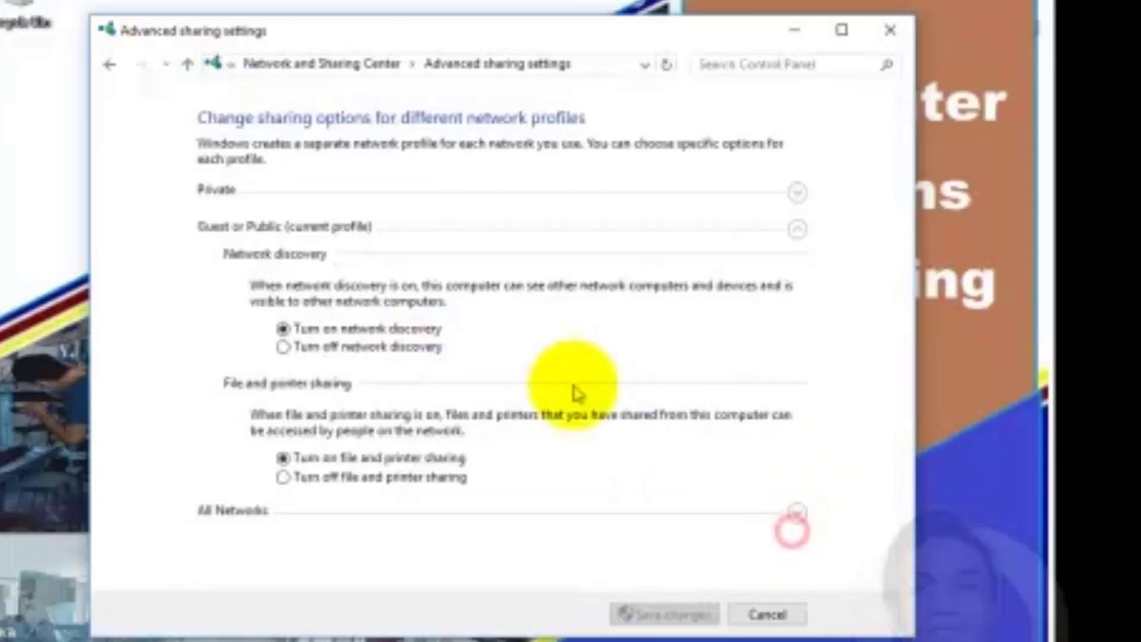
left_click(328, 336)
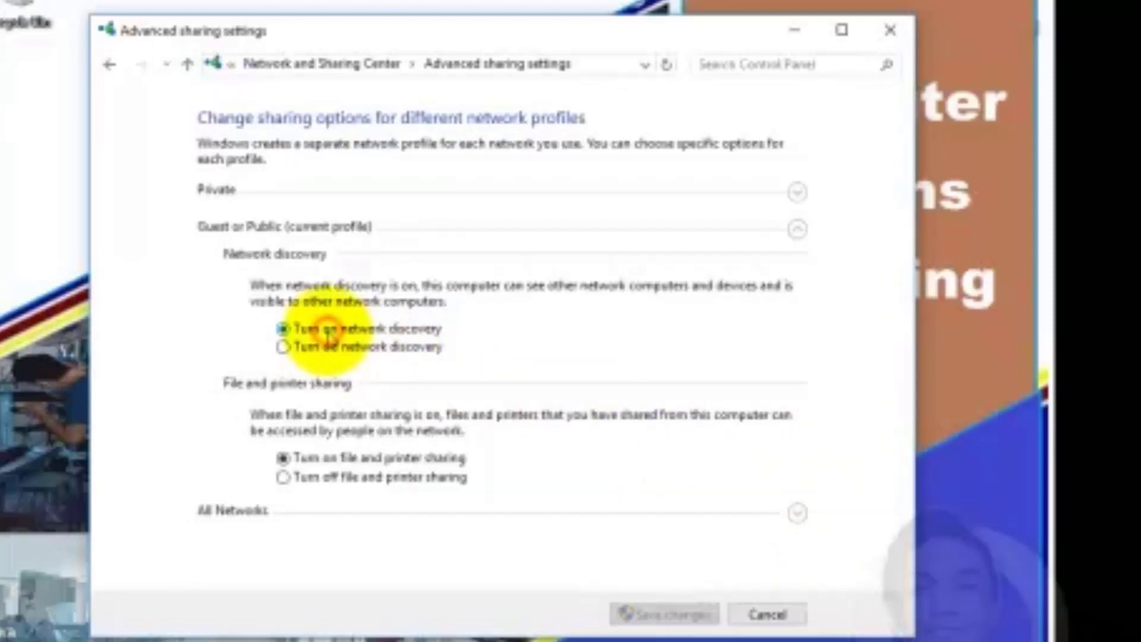
left_click(349, 463)
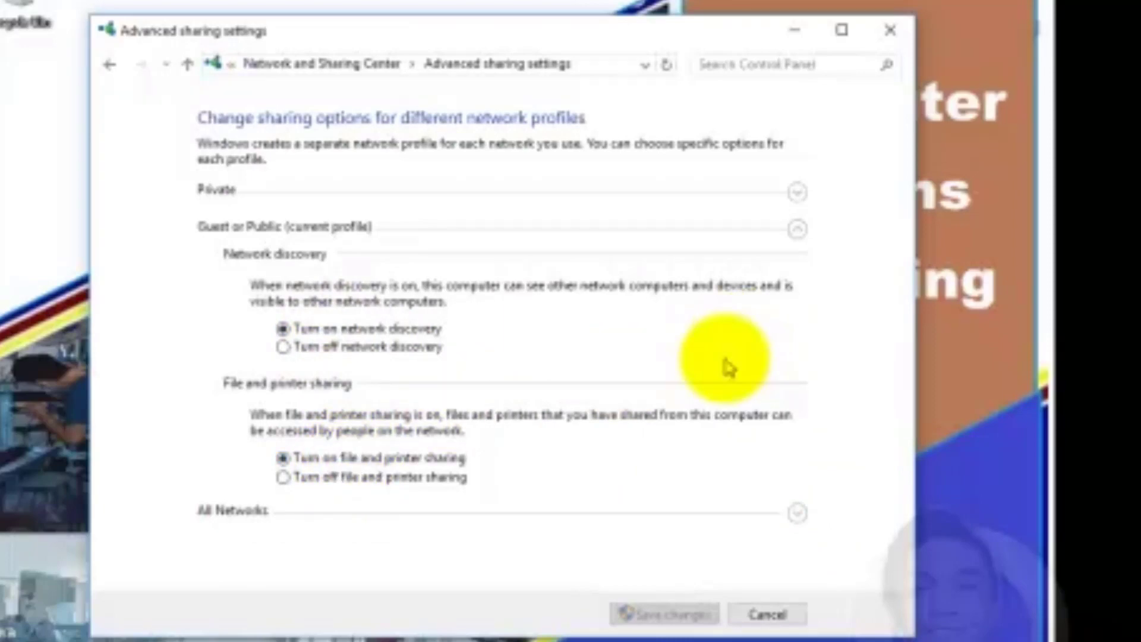
left_click(797, 513)
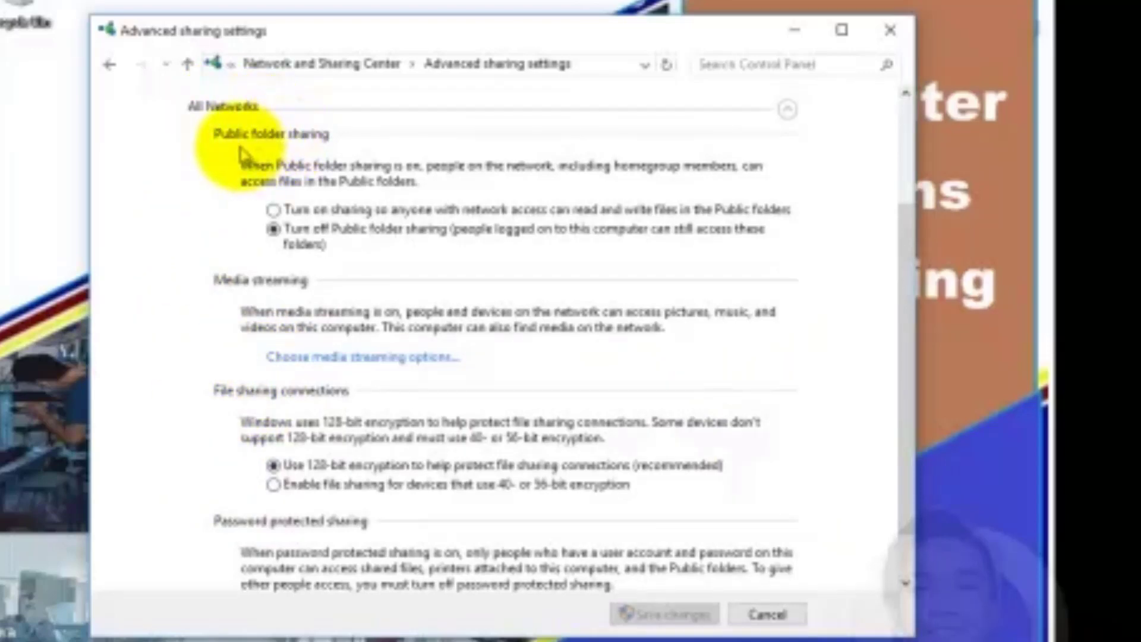
Turn on public folder sharing and turn off password protected sharing
left_click(273, 210)
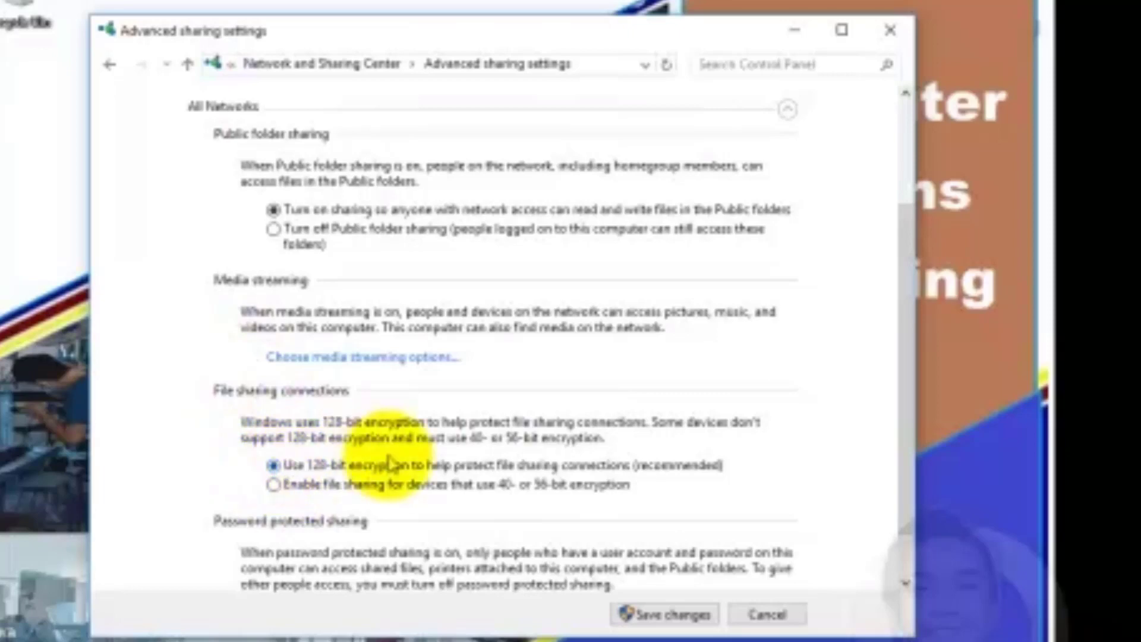
scroll(380, 464, "down", 1)
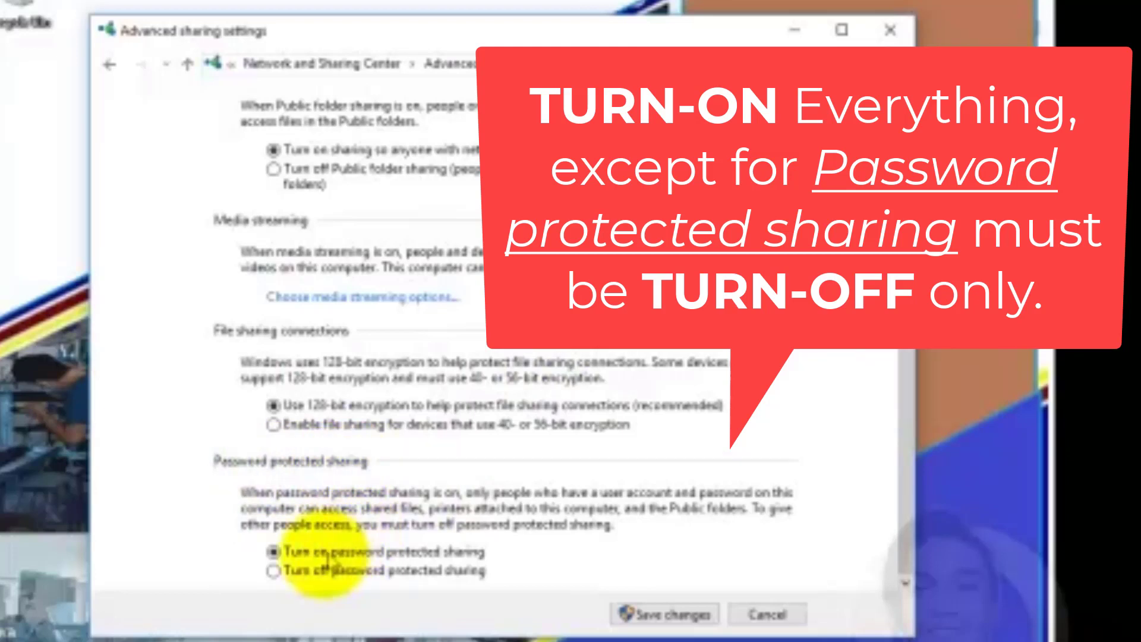
left_click(277, 575)
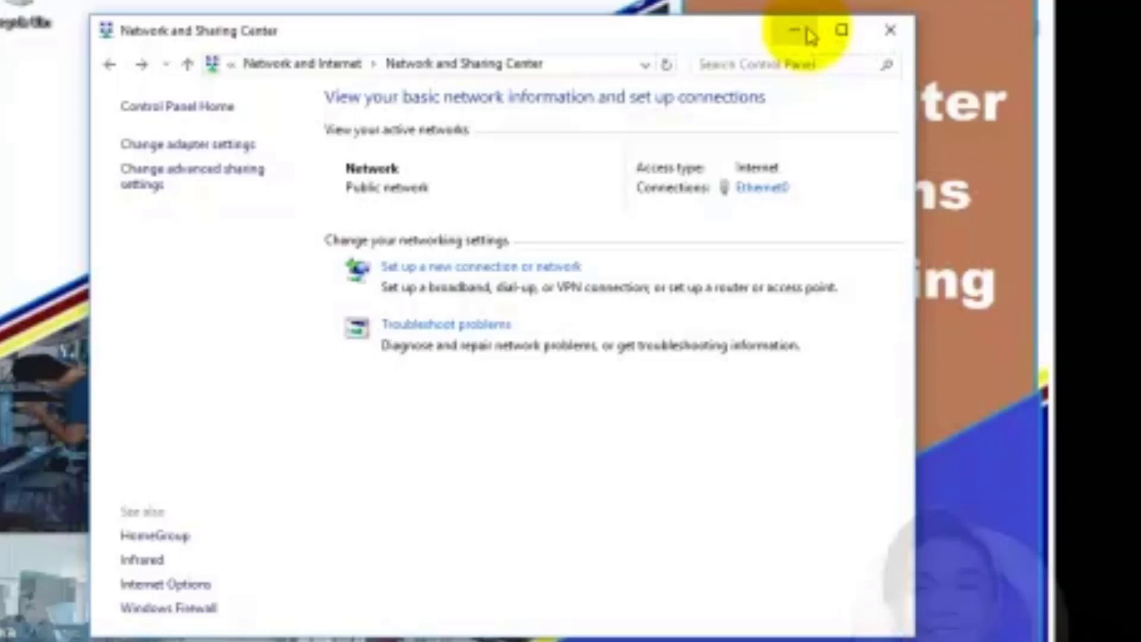
Minimize Network and Sharing Center and run services.msc from the Run box
left_click(807, 32)
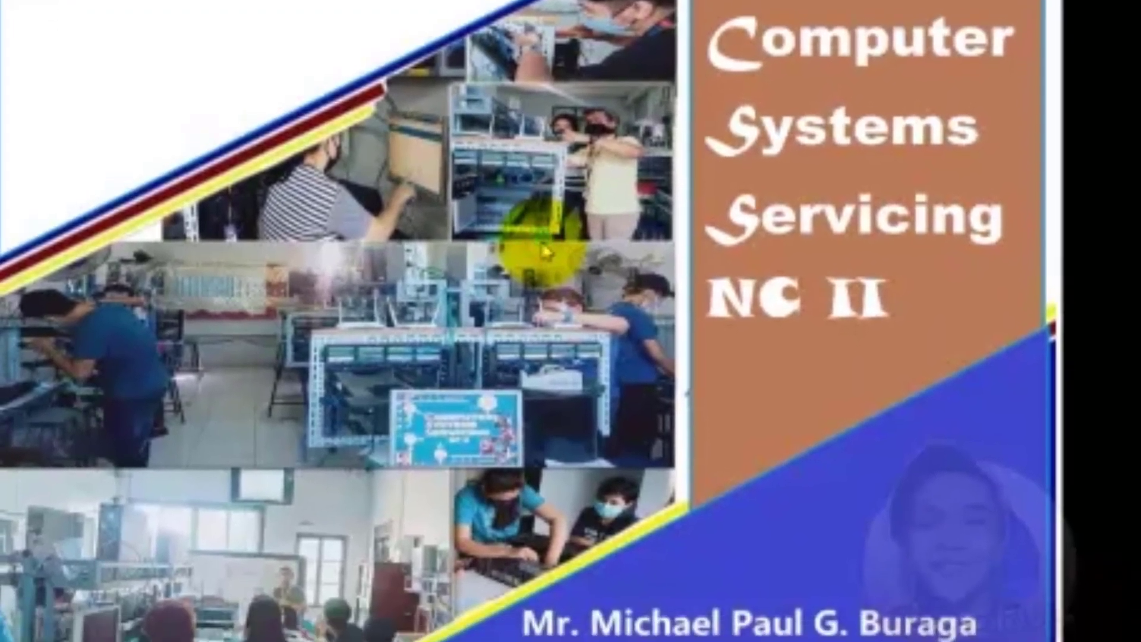
key("super+r")
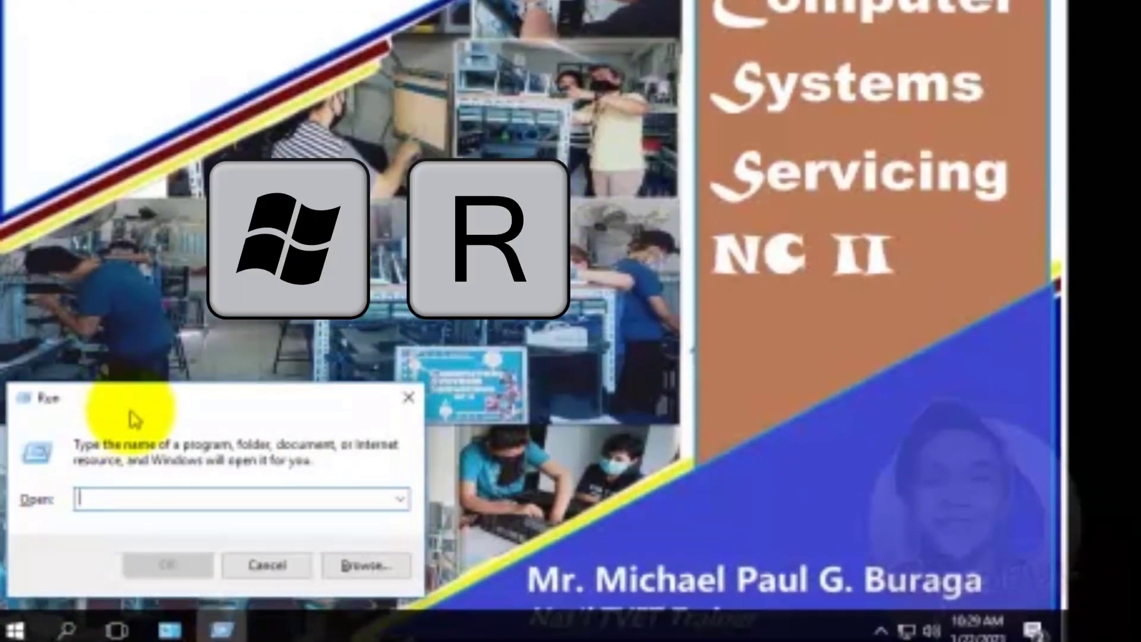
type("ser")
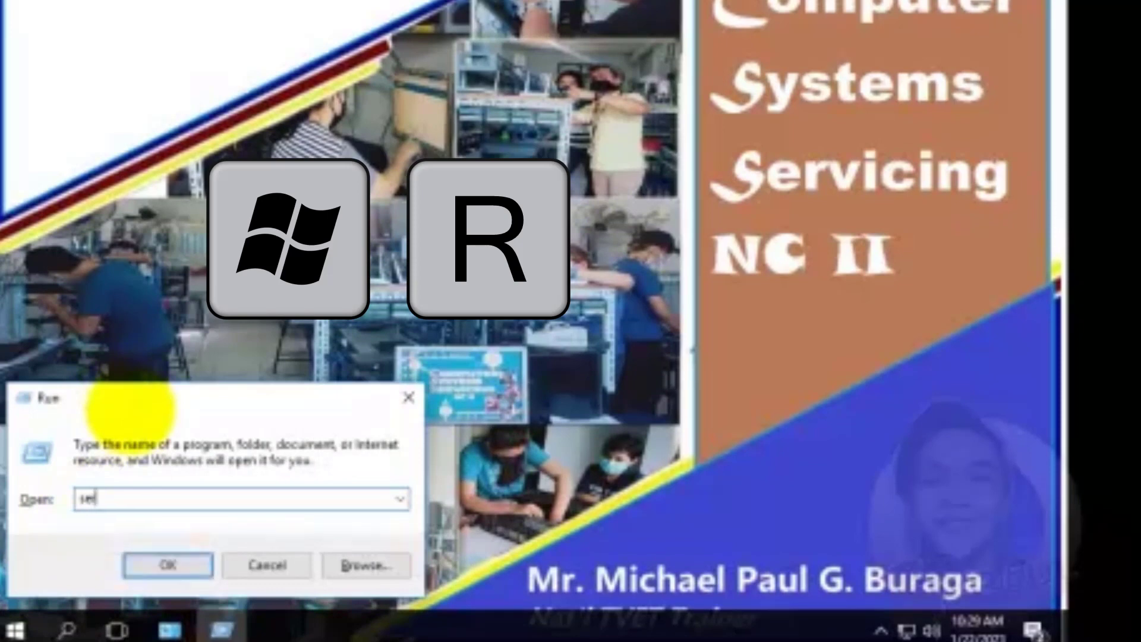
type("vices.msc")
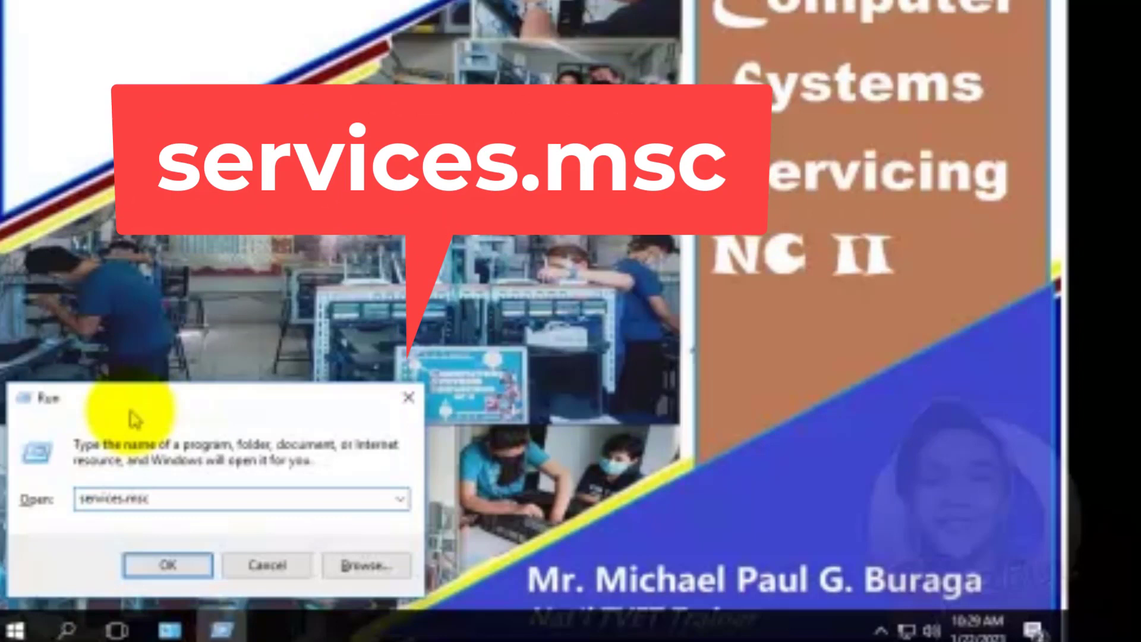
key("Return")
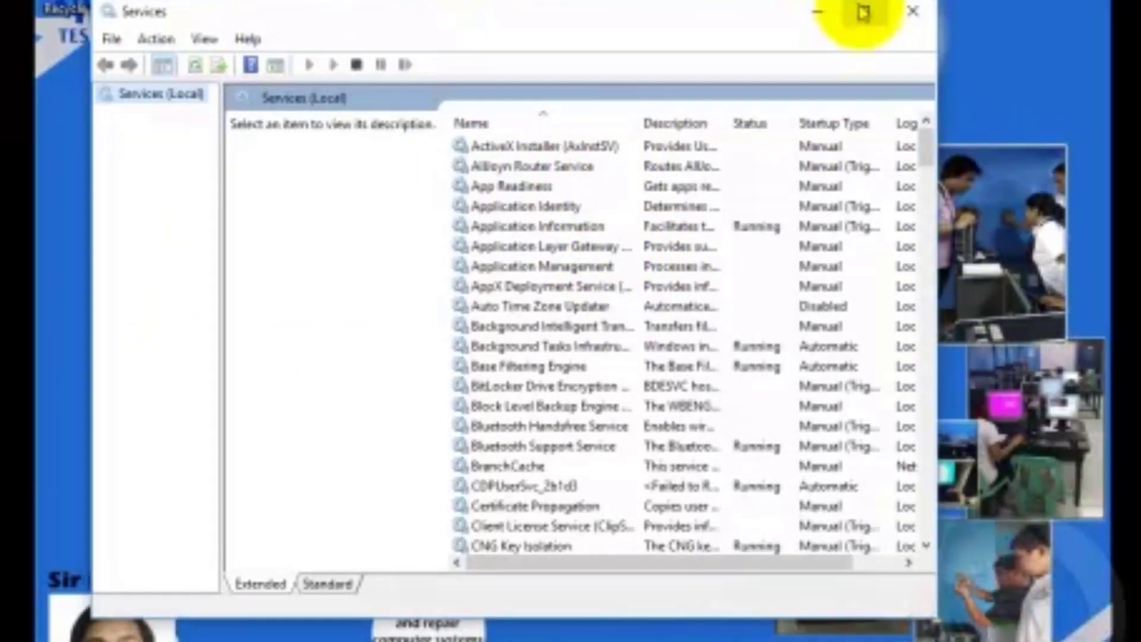
Find Function Discovery Resource Publication in the Services list and widen the name column
left_click_drag(928, 164, 933, 238)
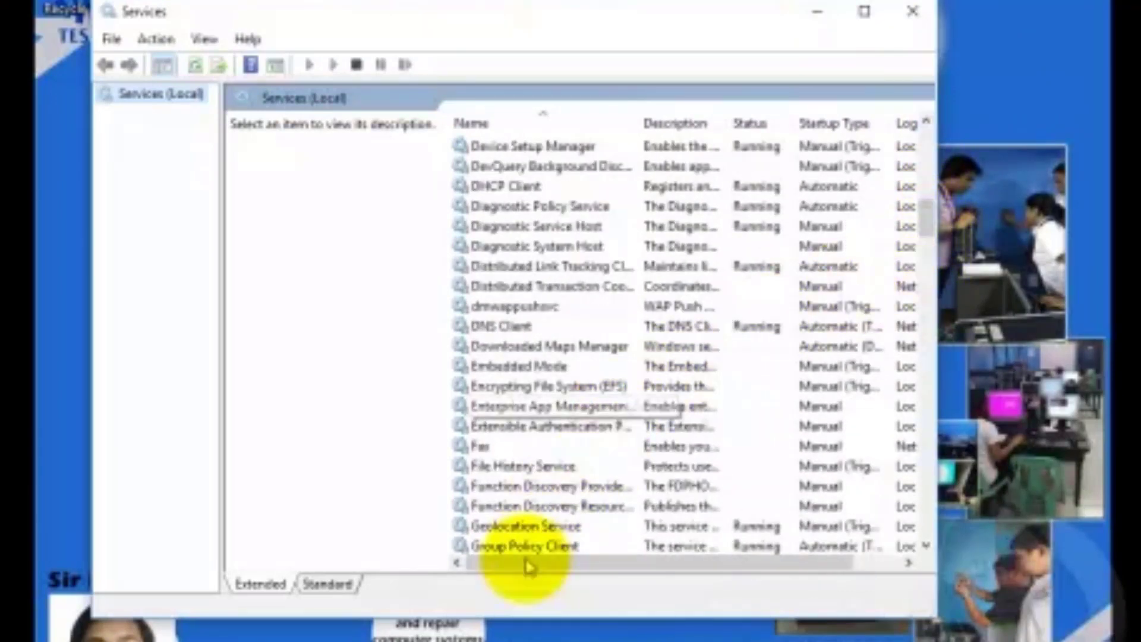
left_click(579, 508)
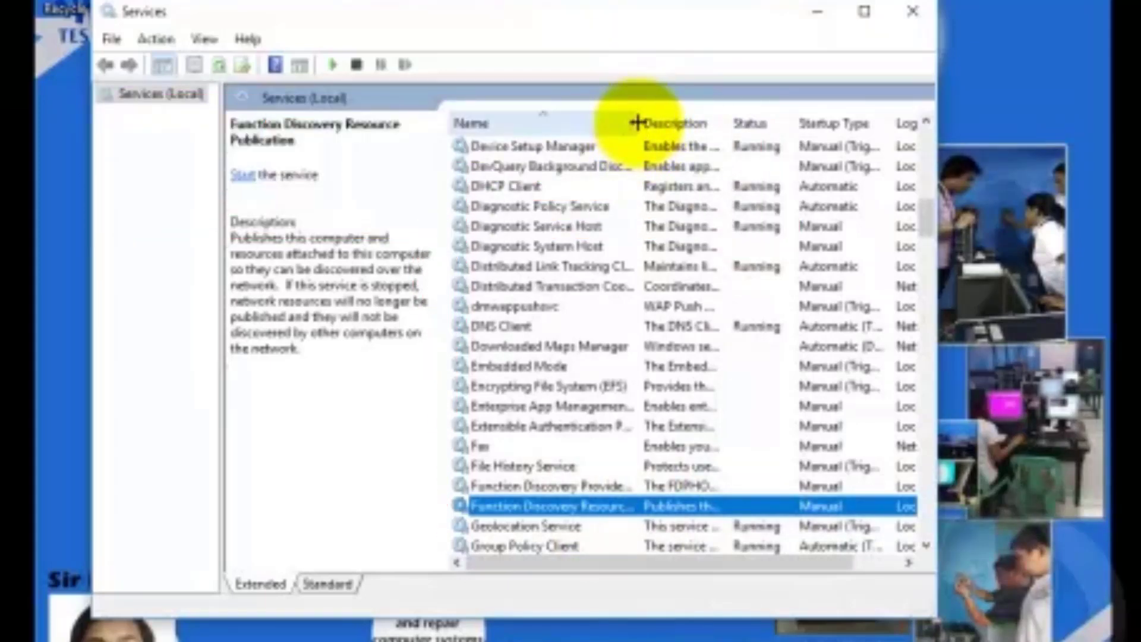
left_click_drag(637, 123, 800, 123)
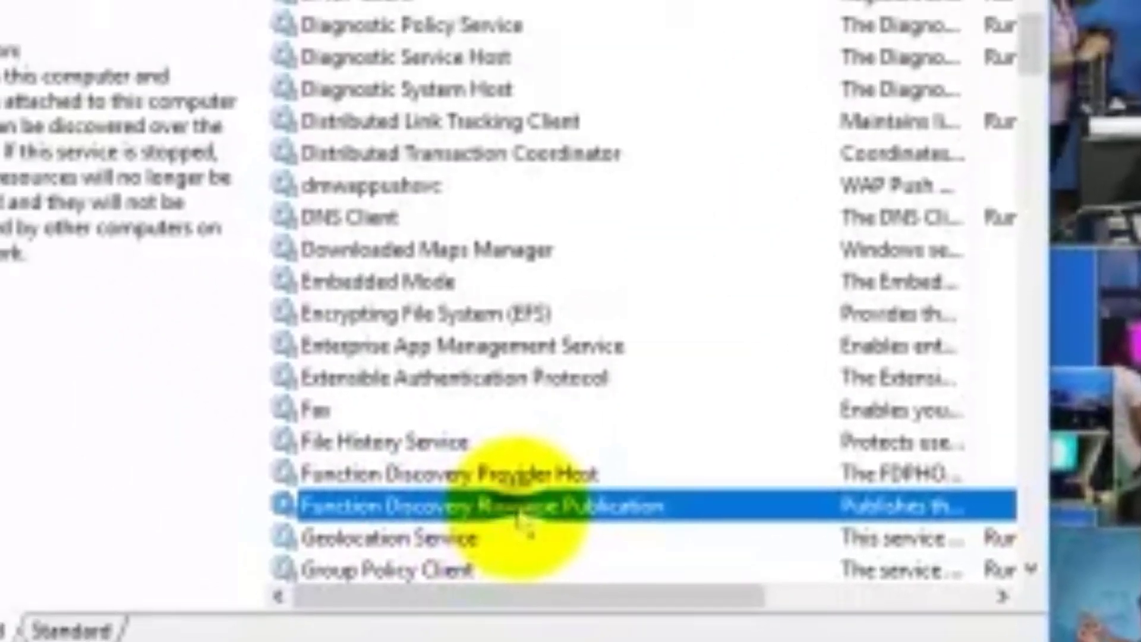
In its properties, set startup type to Automatic, start the service, and apply
right_click(315, 275)
left_click(565, 437)
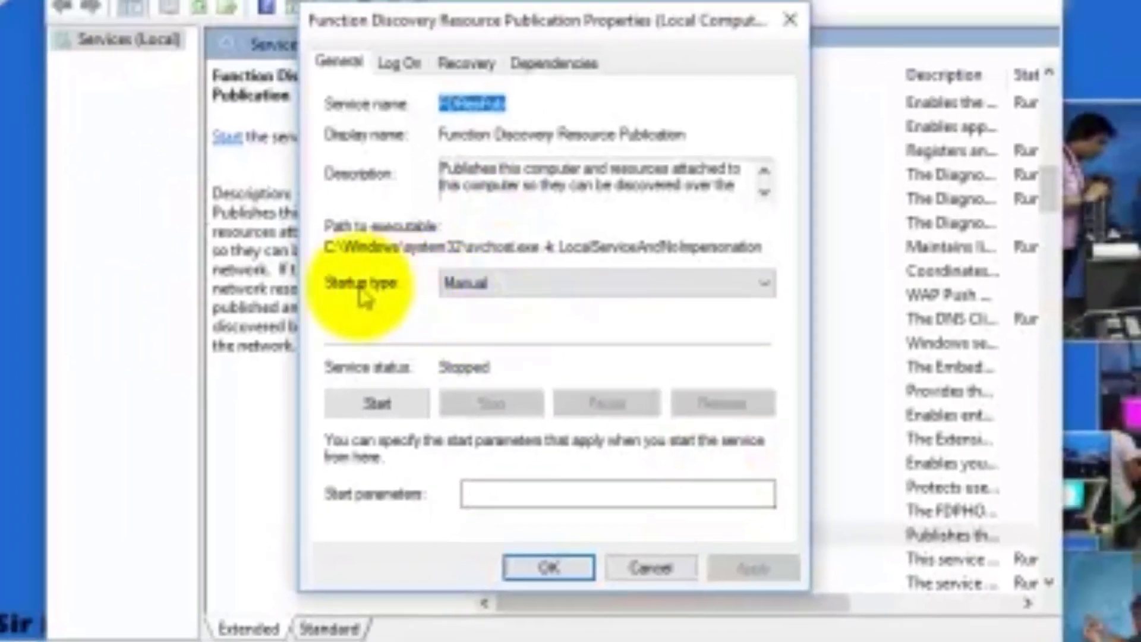
left_click(351, 217)
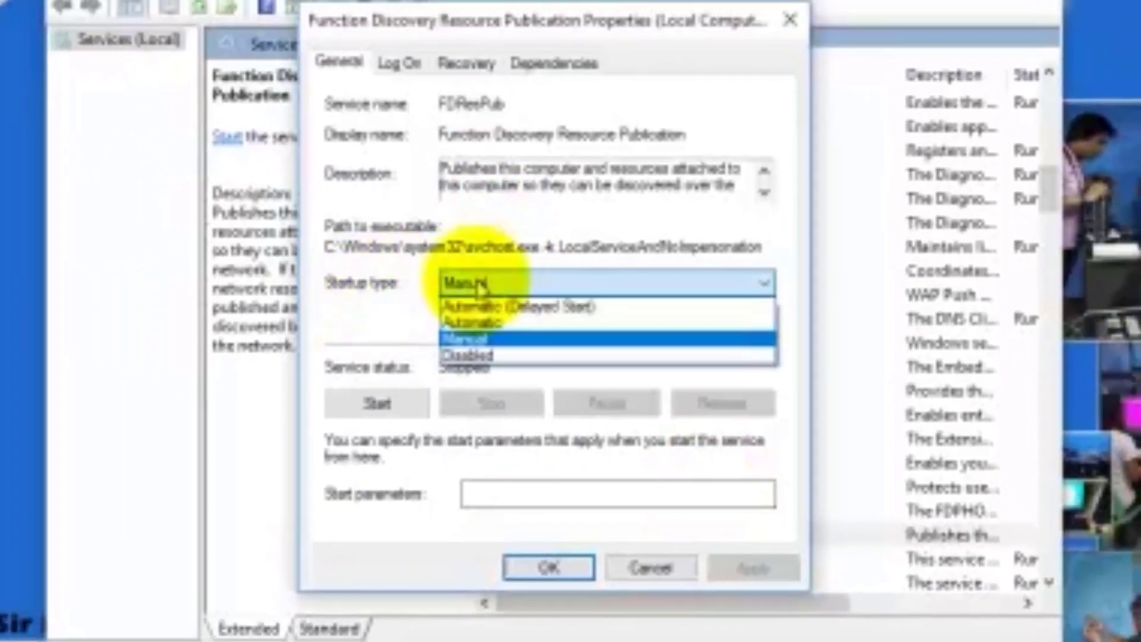
left_click(473, 322)
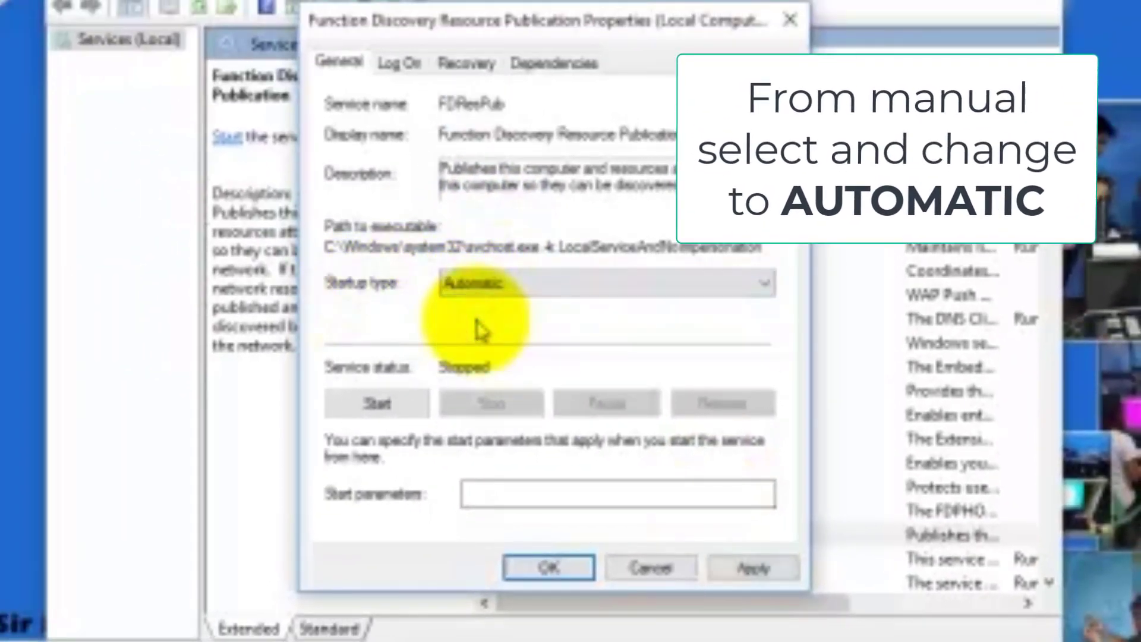
left_click(376, 406)
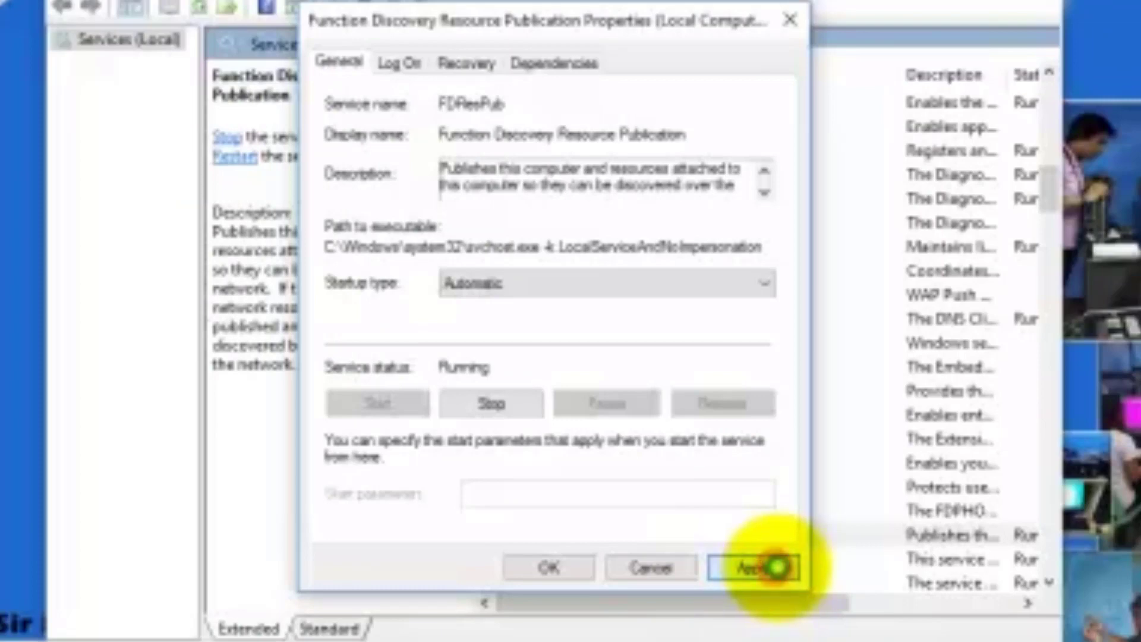
left_click(773, 567)
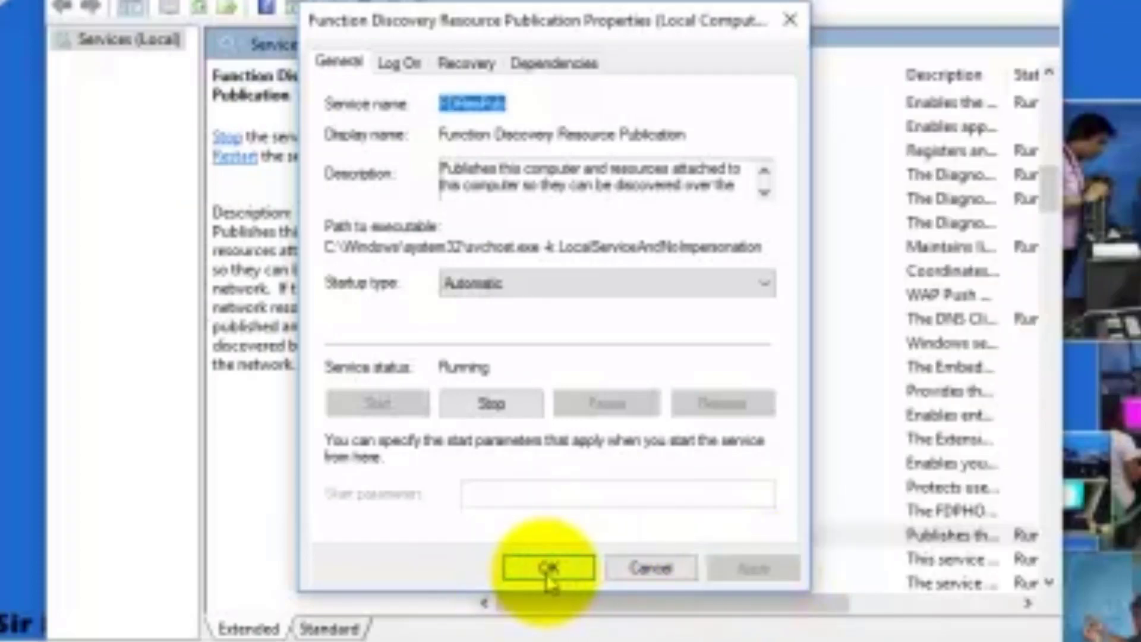
left_click(559, 570)
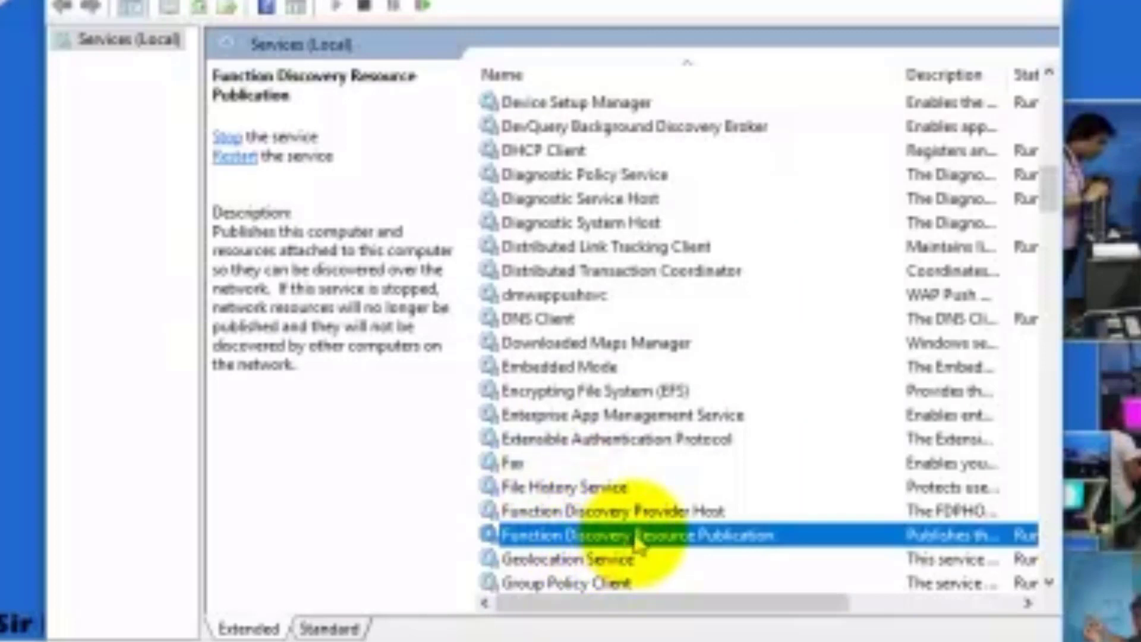
Change SSDP Discovery's startup type to Automatic in its Properties and apply it
scroll(636, 543, "down", 3)
scroll(643, 542, "down", 2)
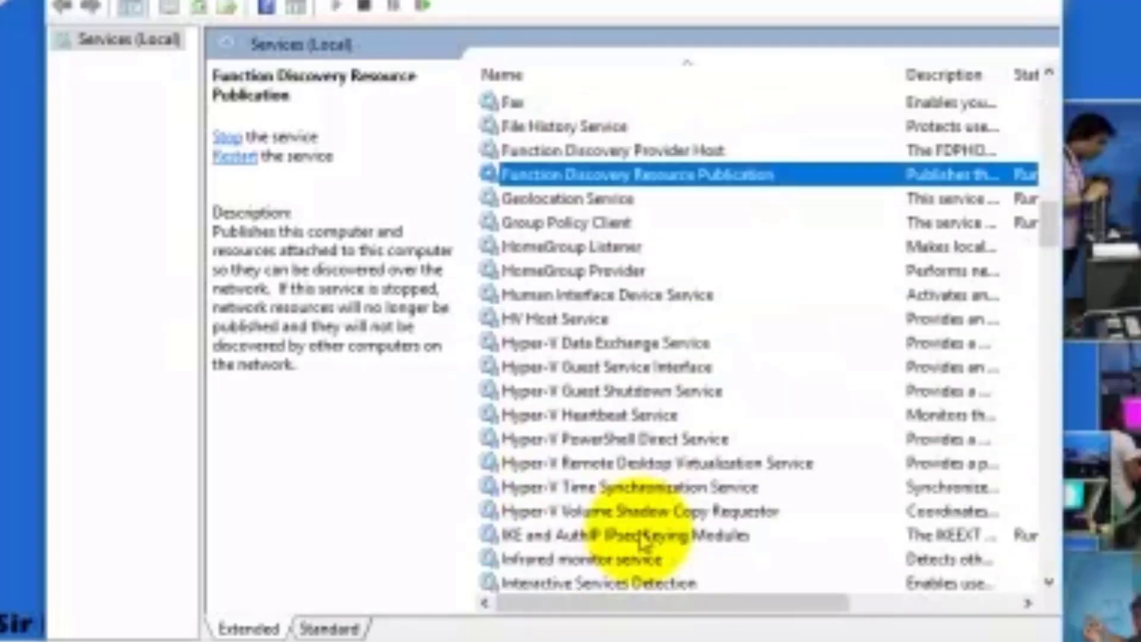
scroll(805, 382, "down", 8)
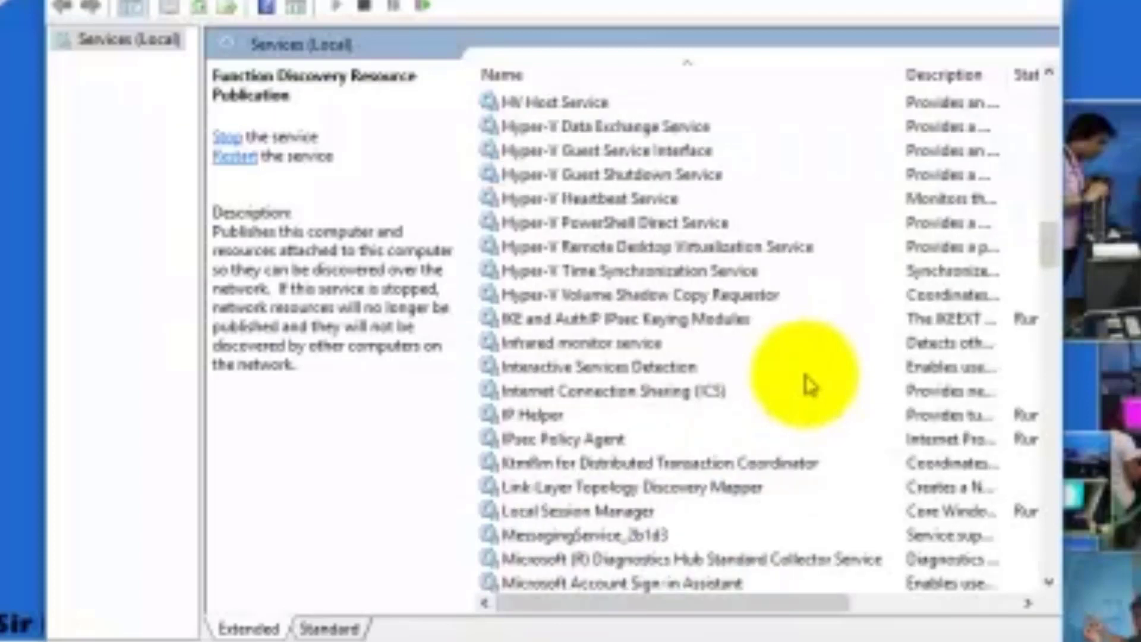
scroll(812, 397, "down", 3)
scroll(811, 399, "down", 4)
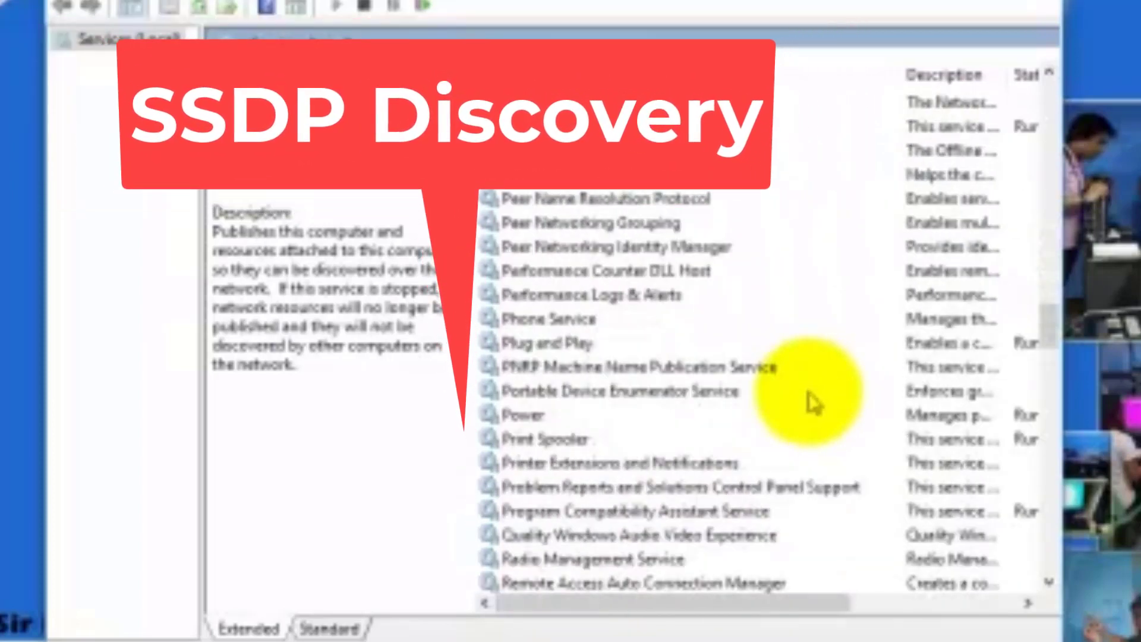
scroll(814, 403, "up", 2)
scroll(815, 403, "down", 9)
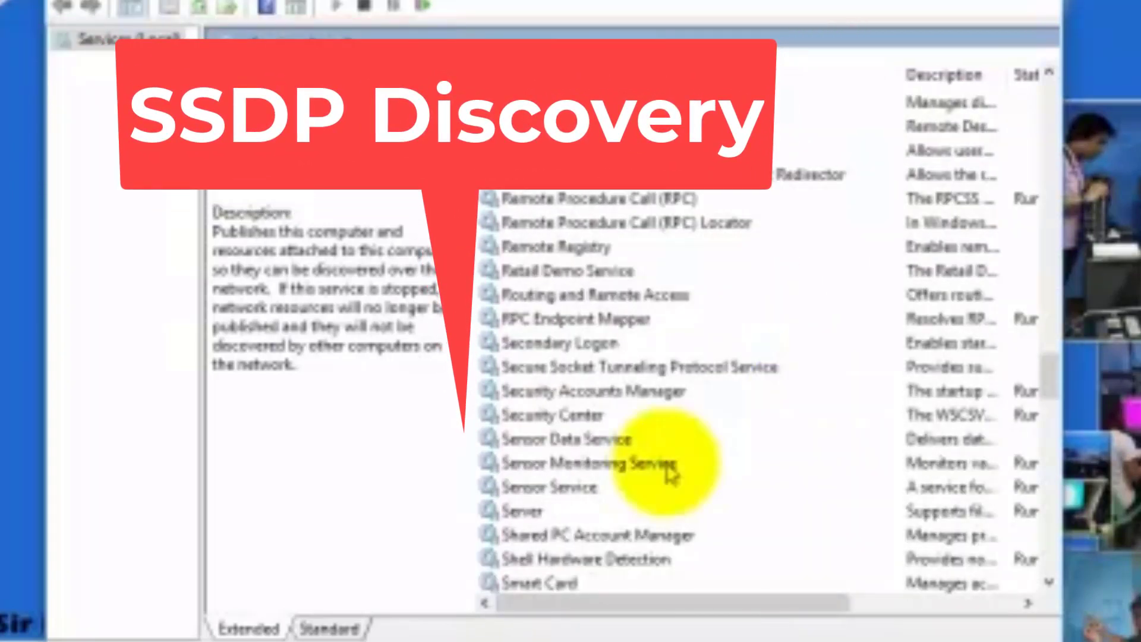
scroll(481, 573, "down", 4)
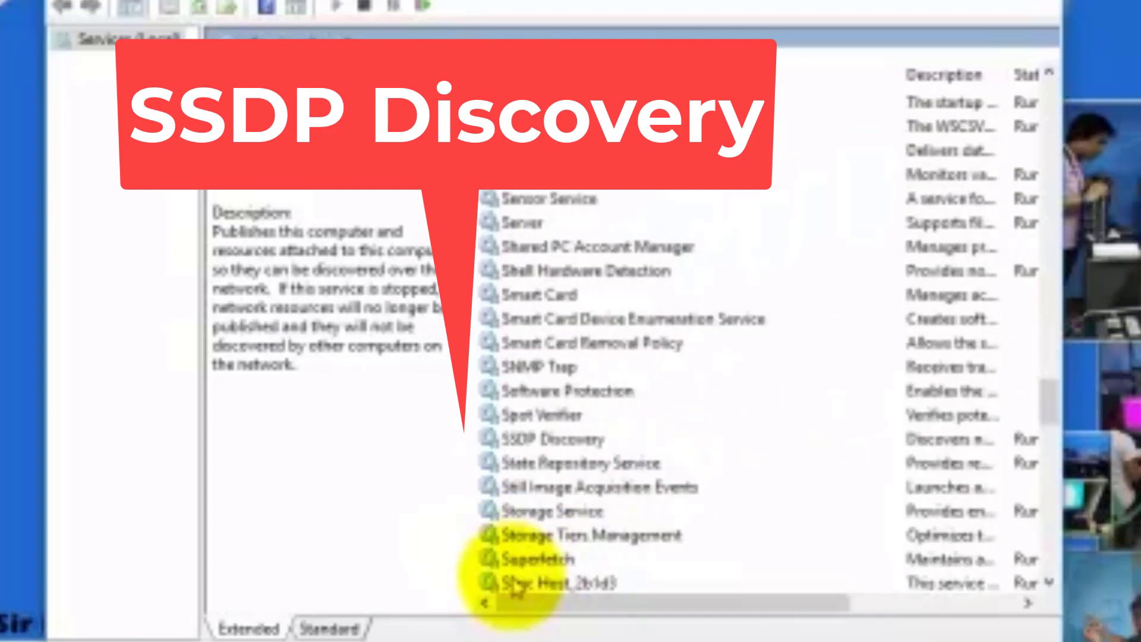
left_click(615, 439)
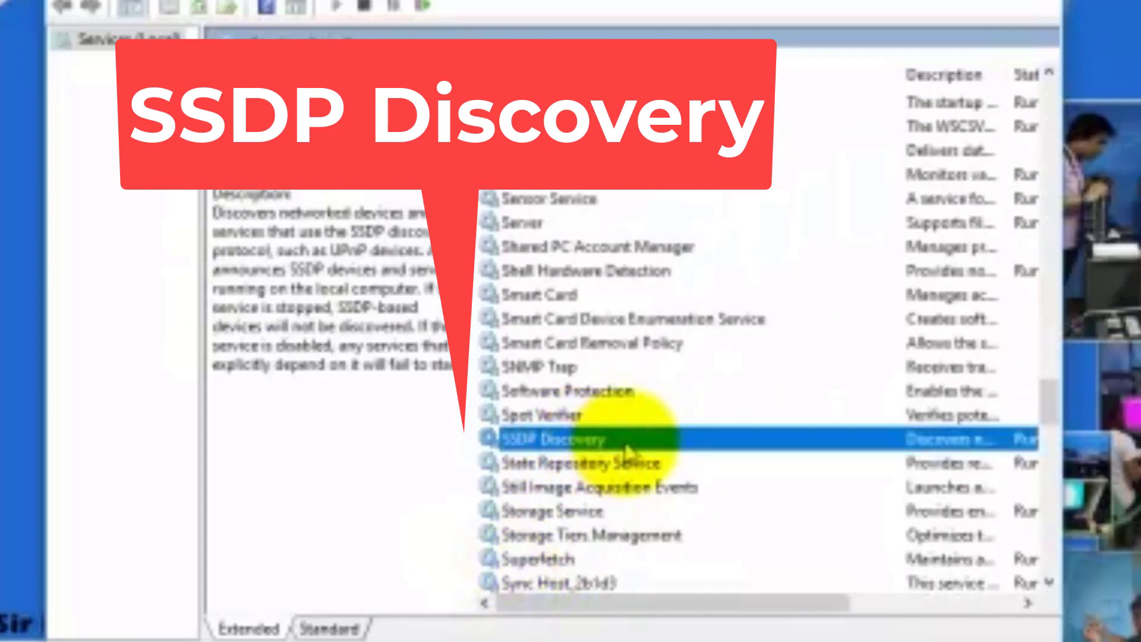
right_click(632, 448)
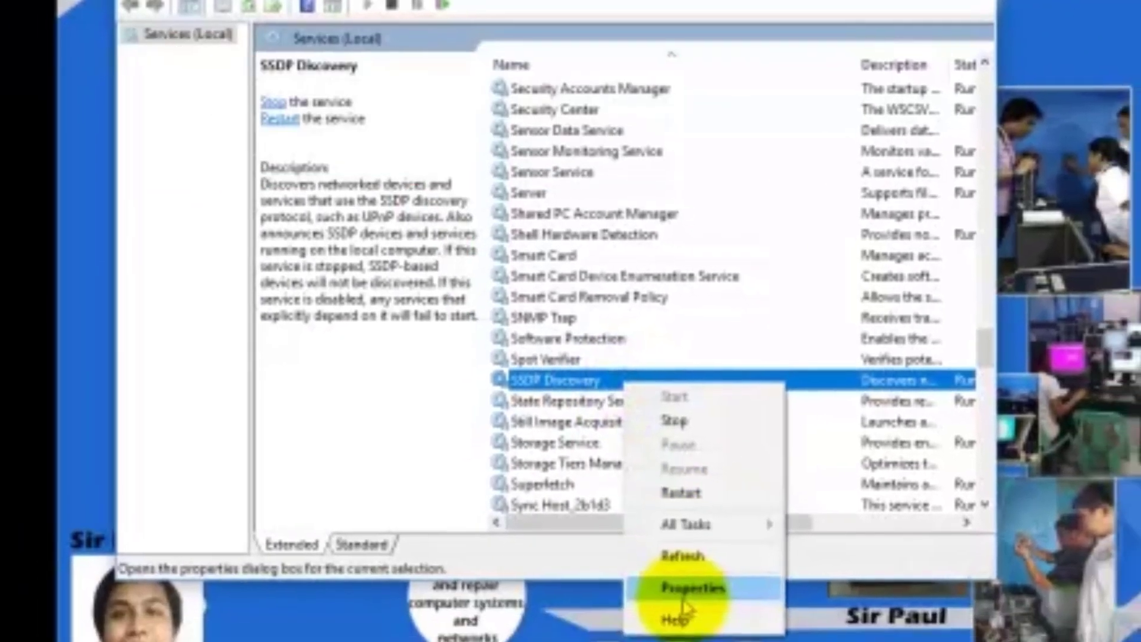
left_click(765, 586)
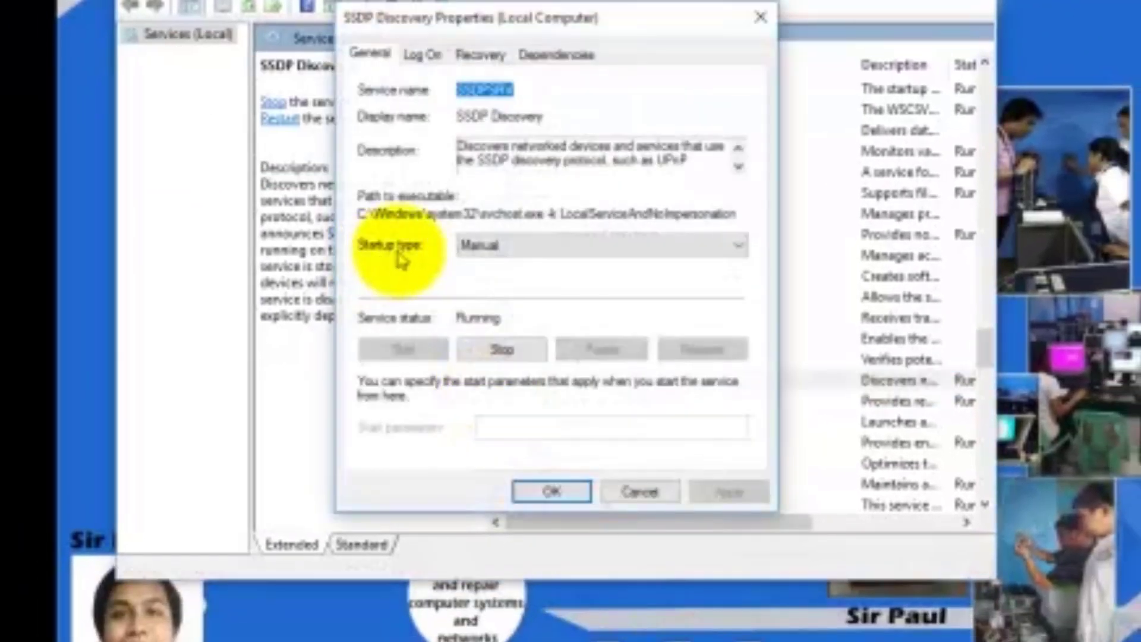
left_click(510, 248)
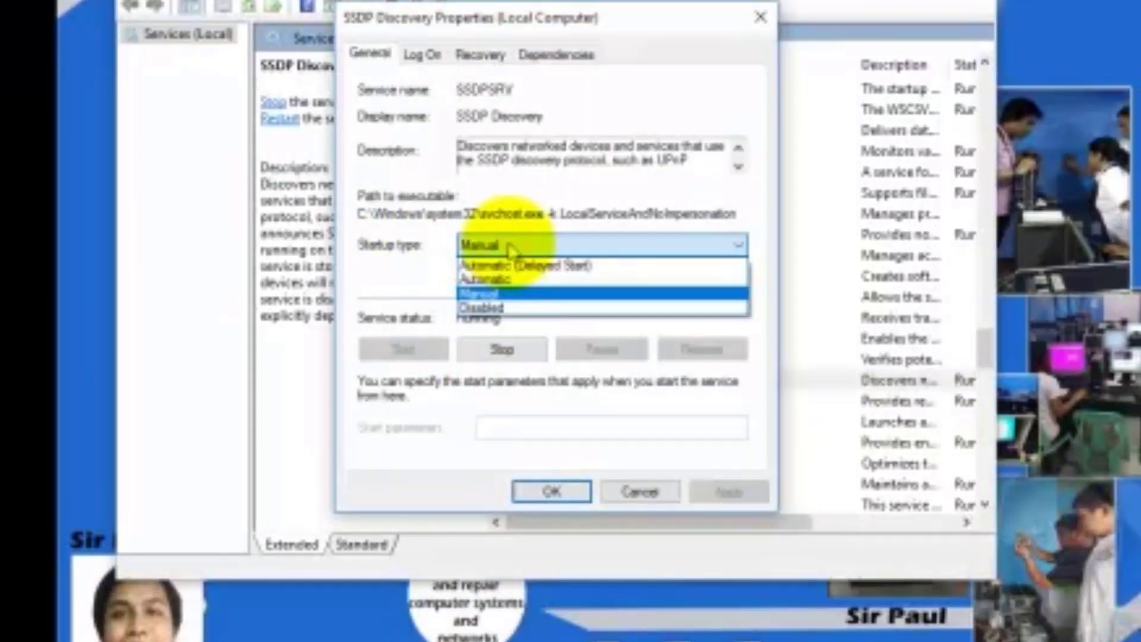
left_click(513, 280)
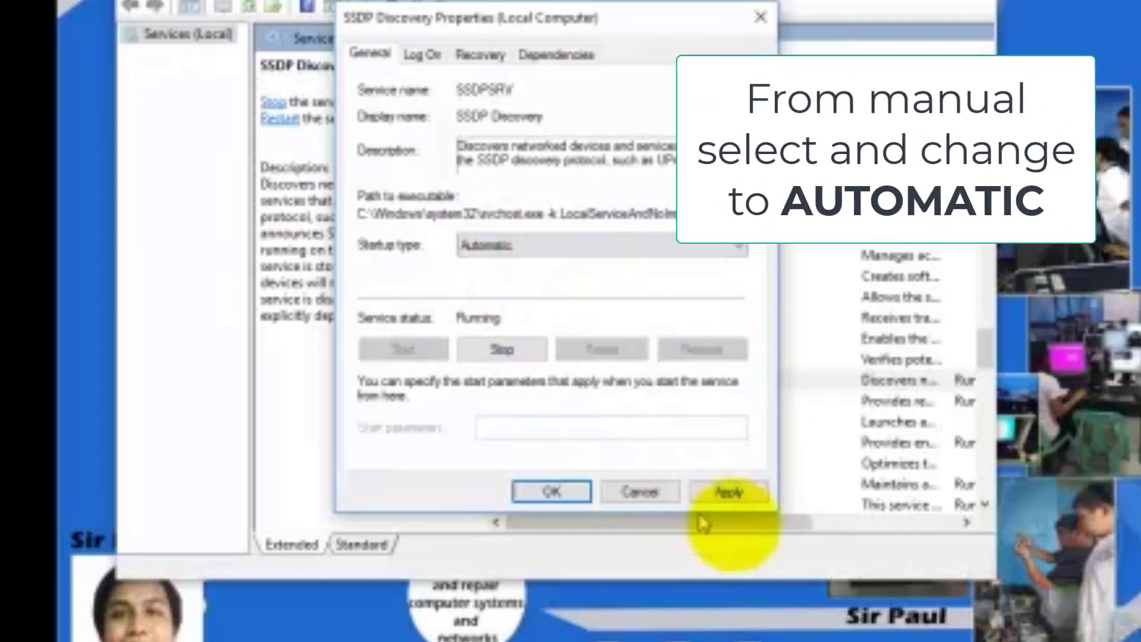
left_click(746, 490)
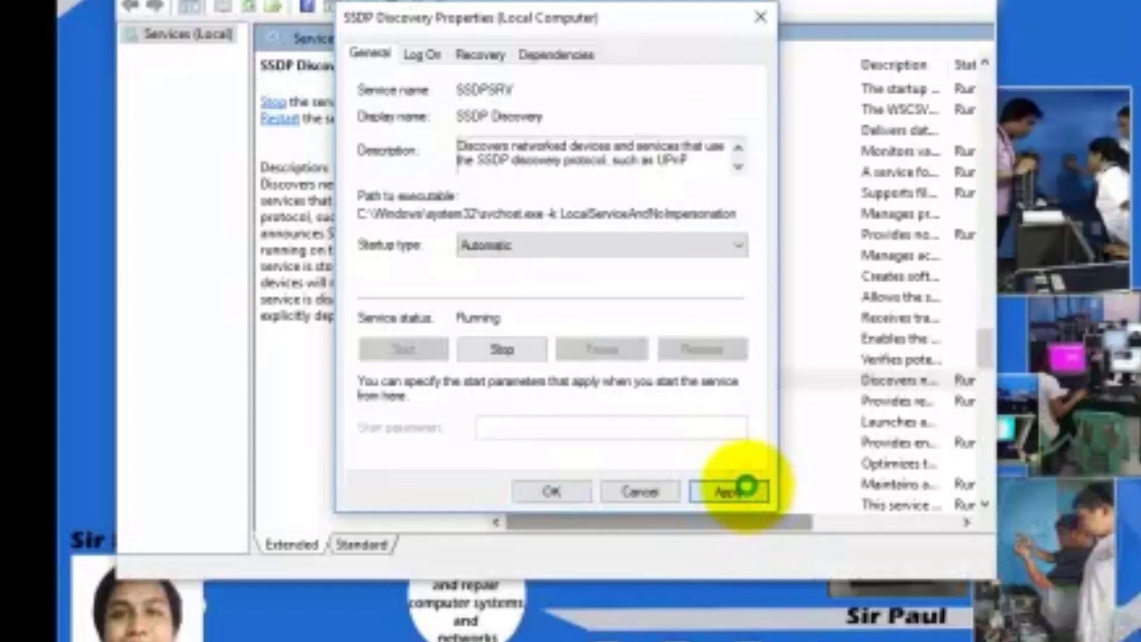
left_click(538, 492)
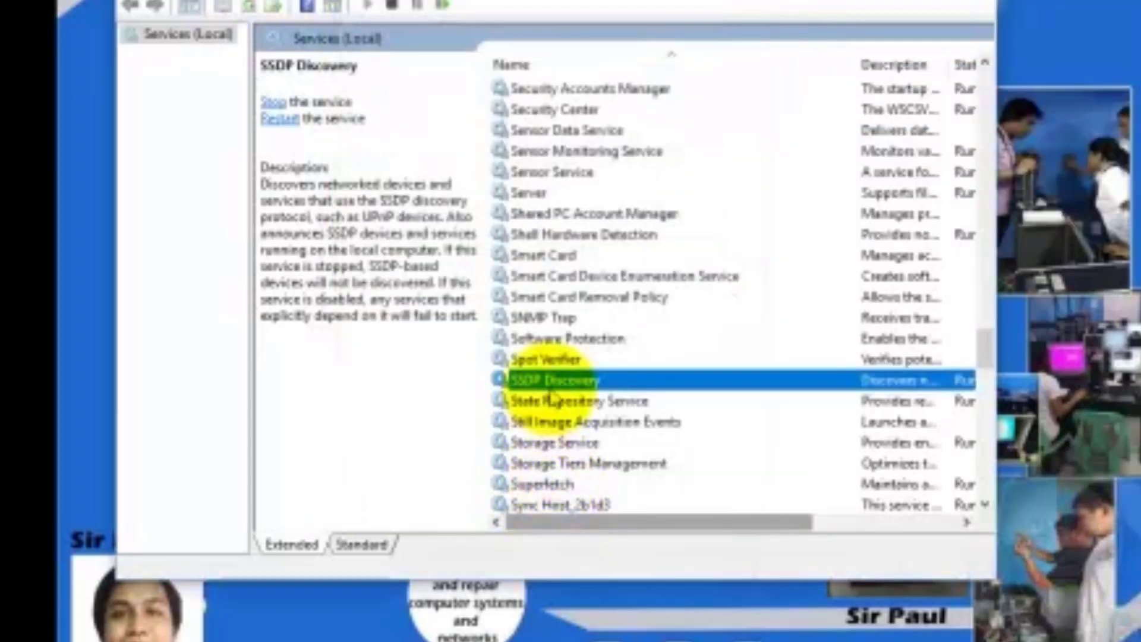
Set UPnP Device Host to Automatic, start it, apply, then close the Services console
scroll(570, 397, "down", 3)
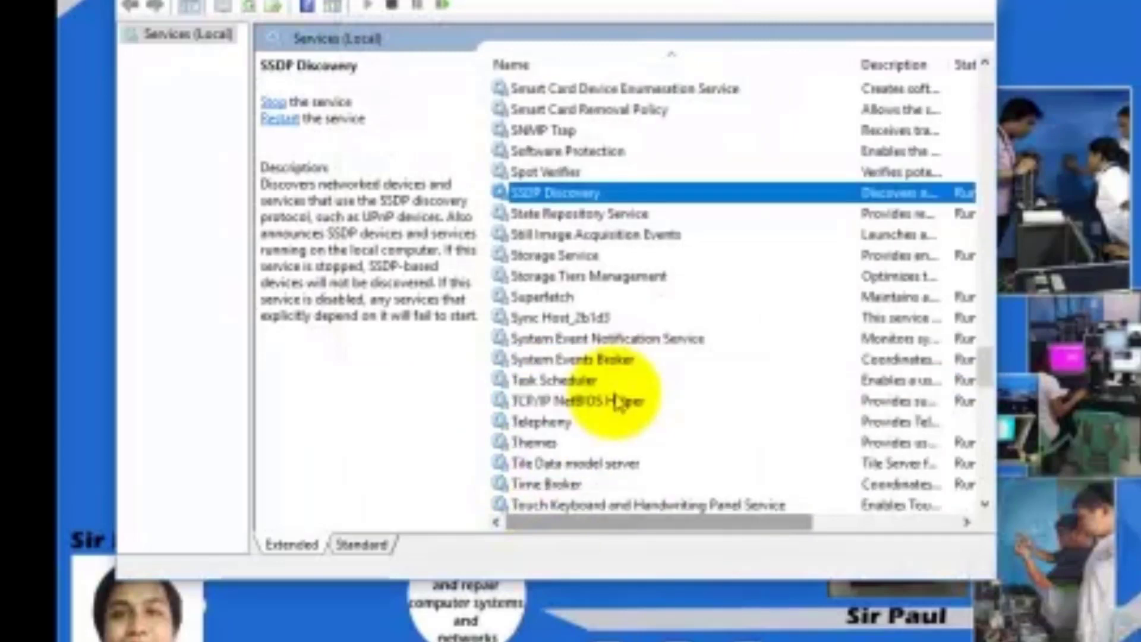
scroll(618, 402, "down", 7)
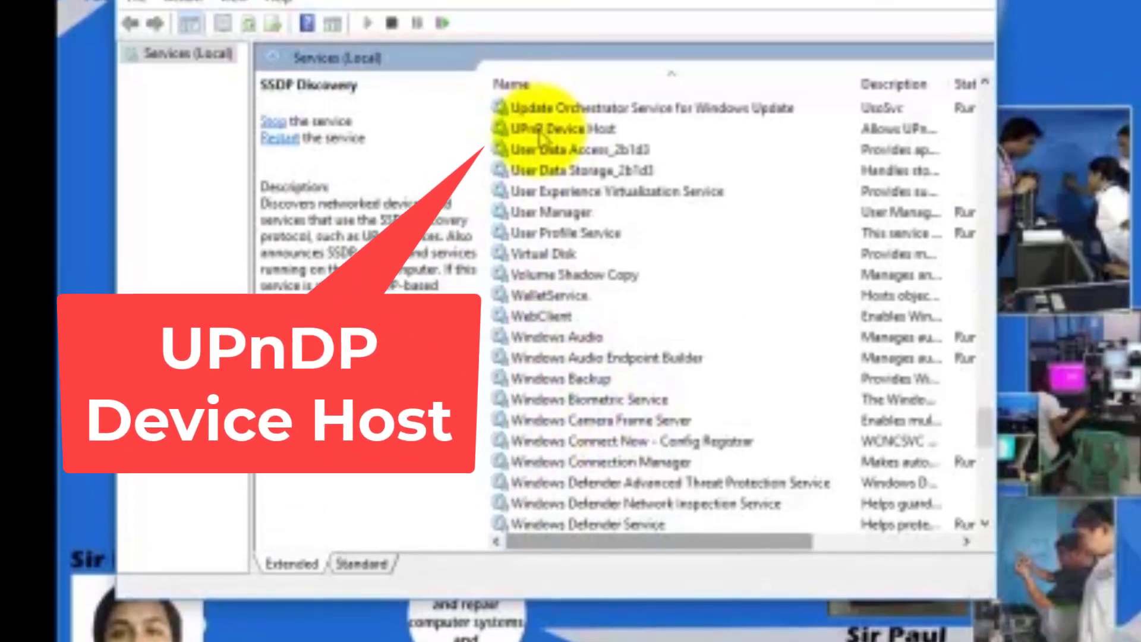
left_click(537, 110)
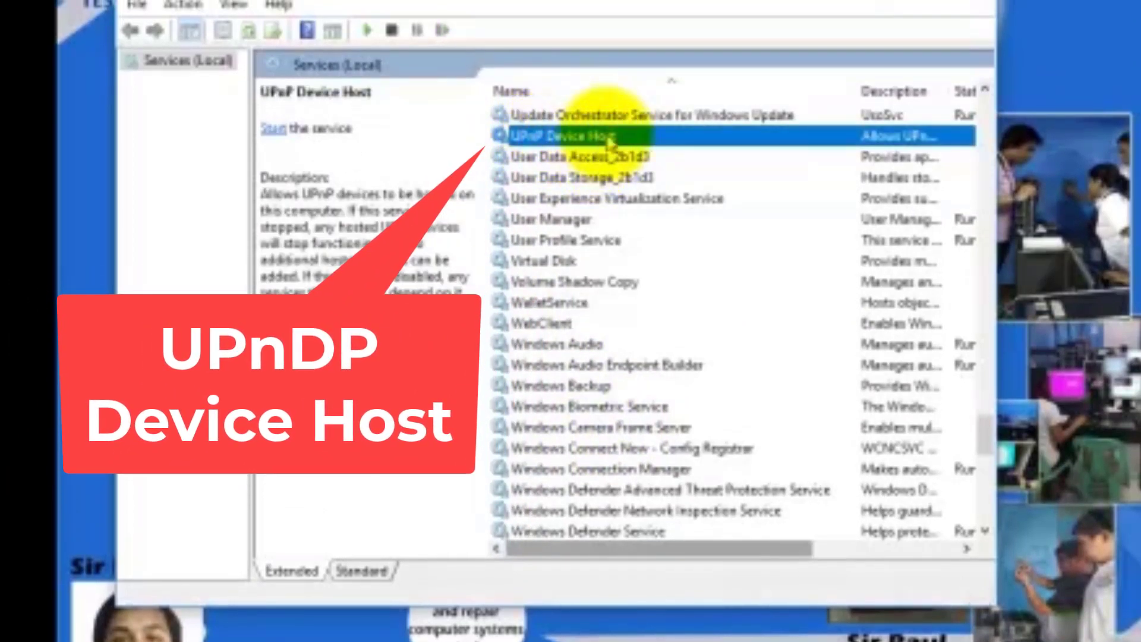
right_click(610, 140)
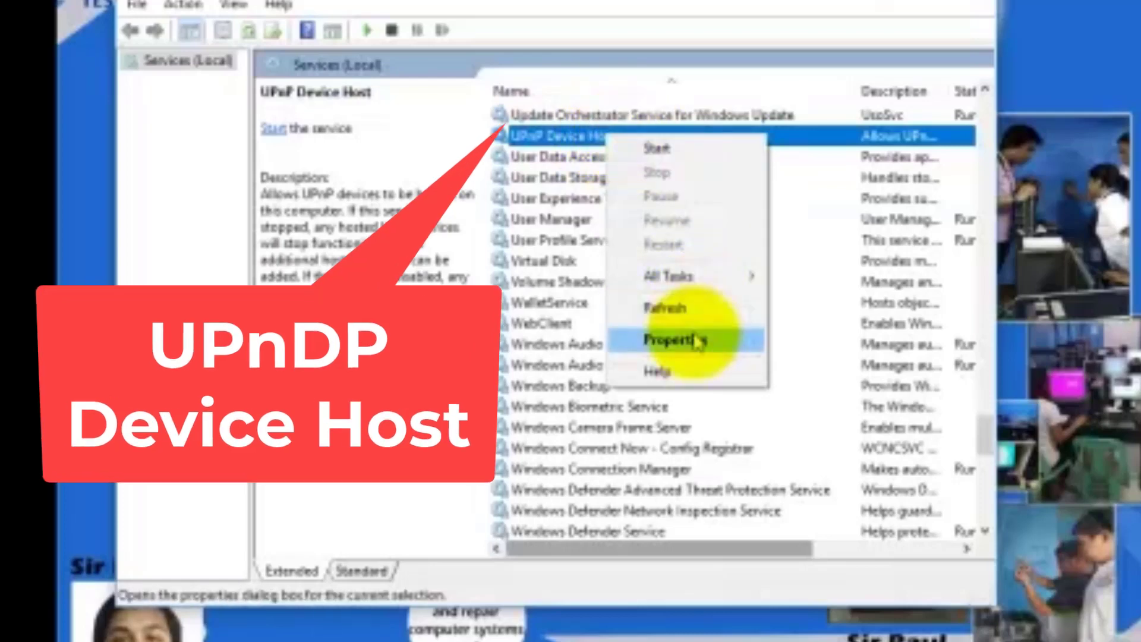
left_click(692, 335)
left_click(505, 274)
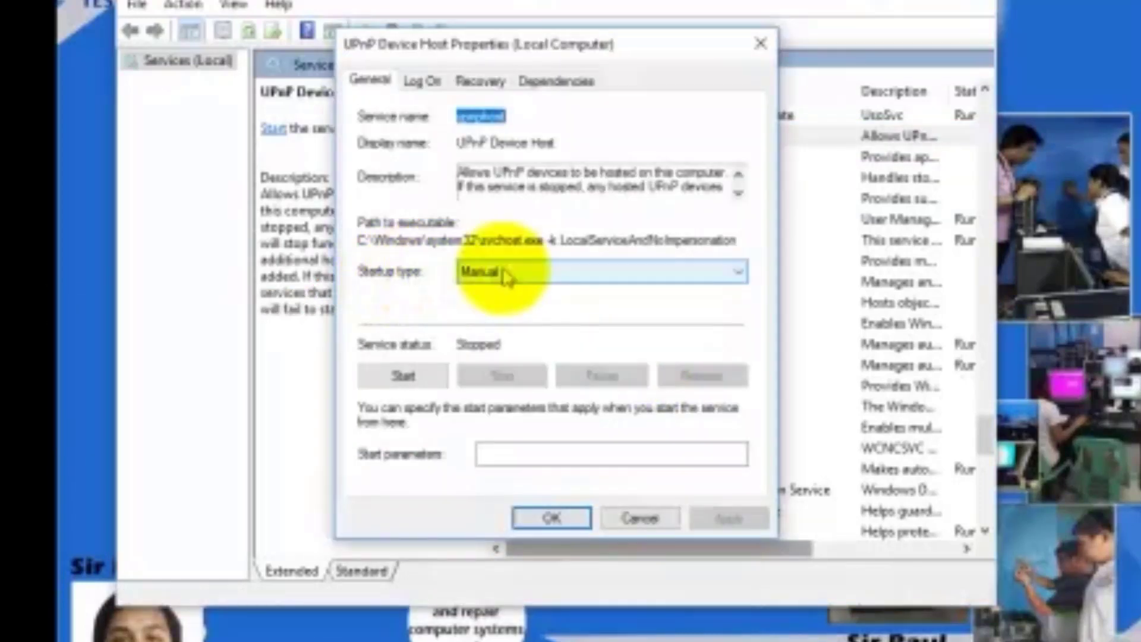
left_click(503, 274)
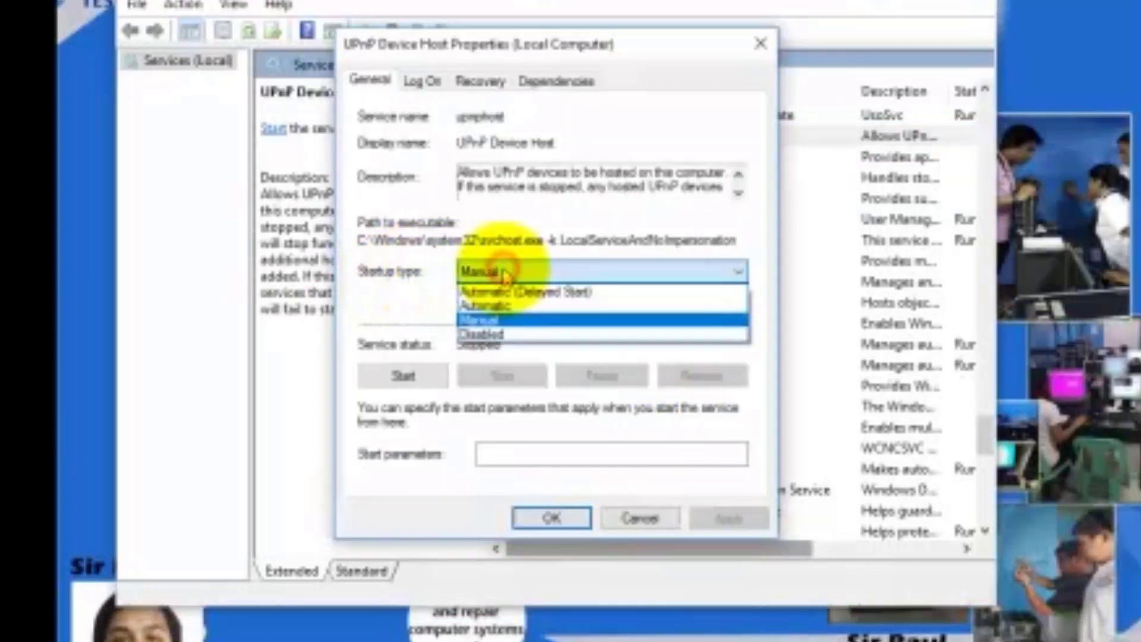
left_click(502, 306)
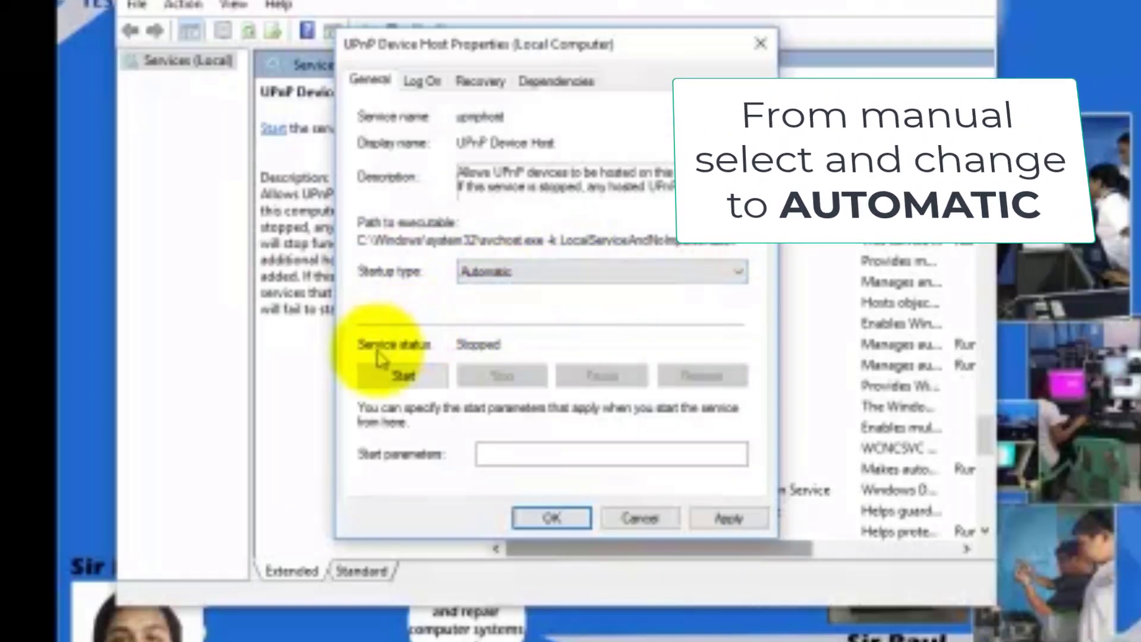
left_click(424, 381)
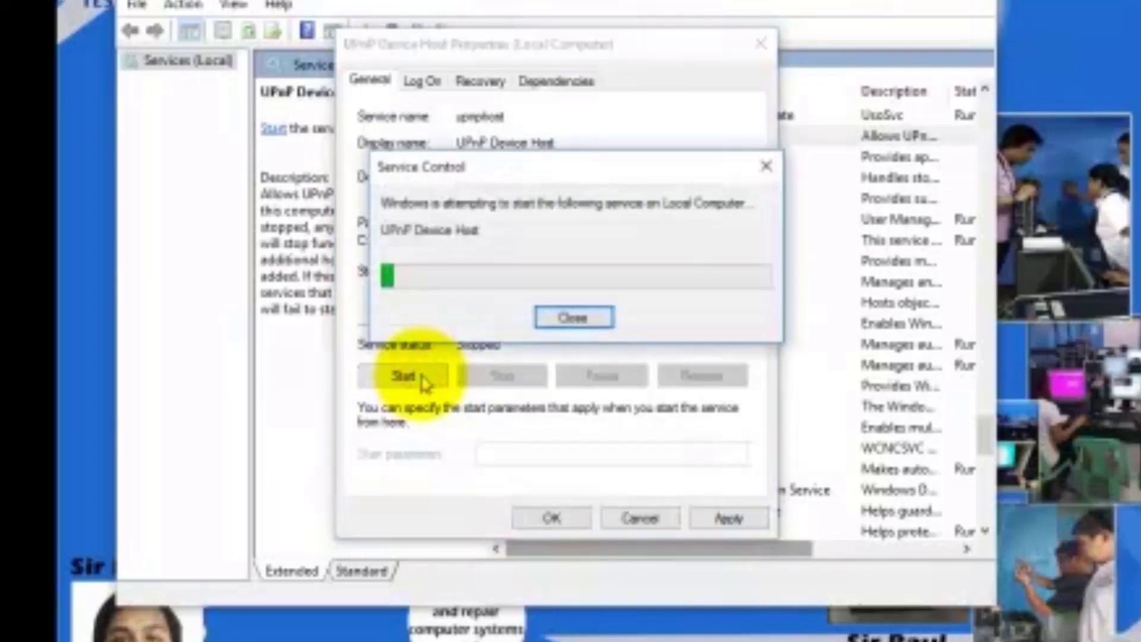
left_click(743, 520)
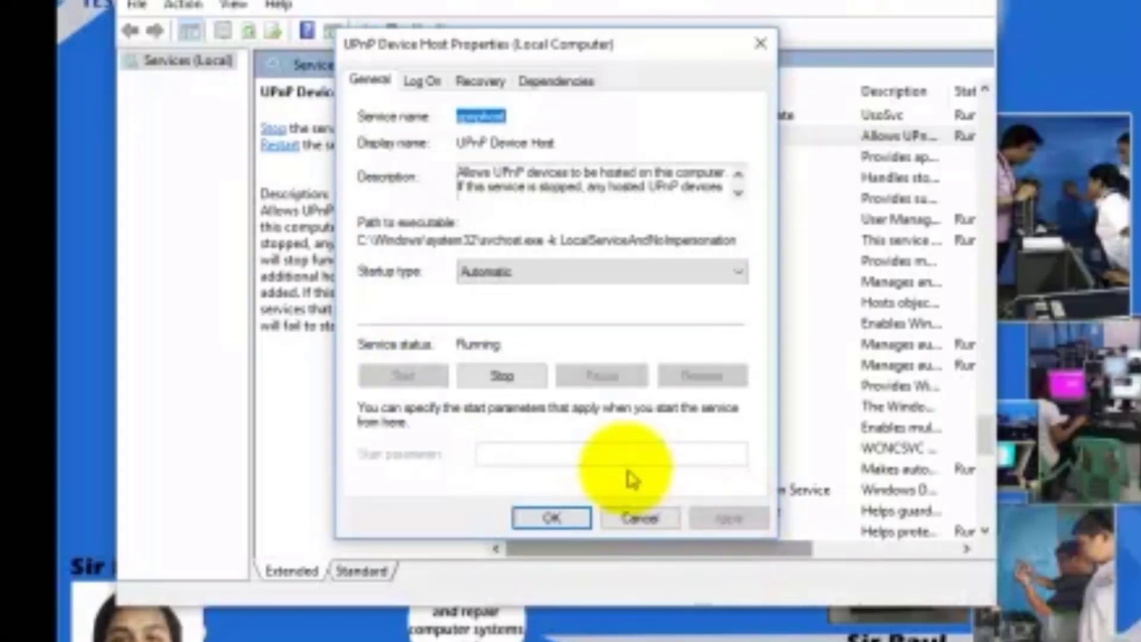
left_click(552, 519)
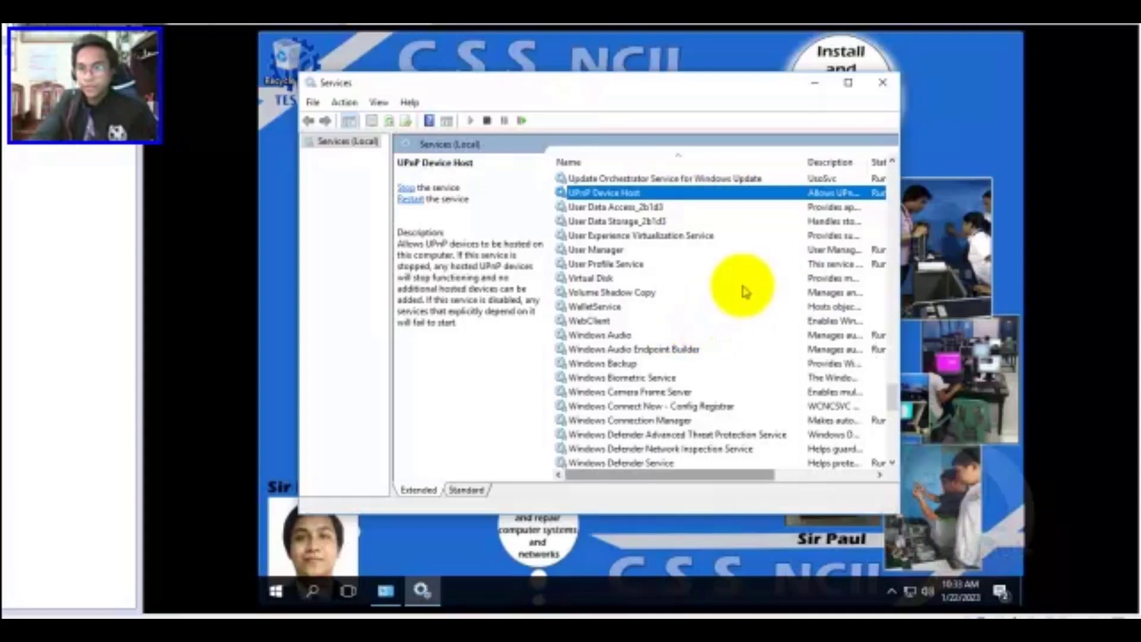
left_click(883, 82)
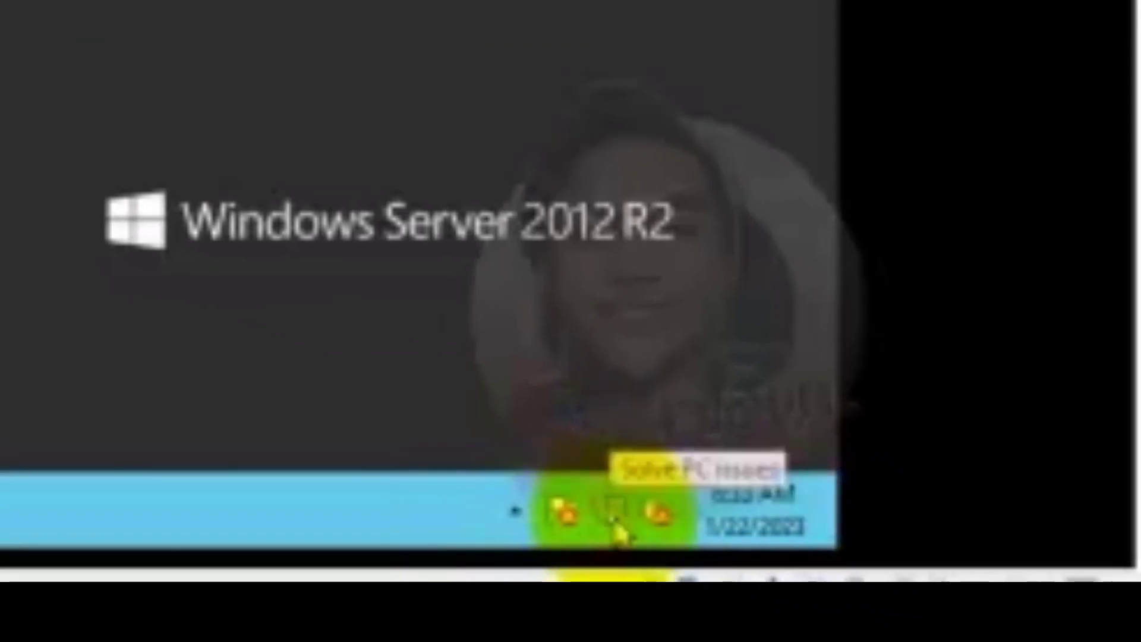
Go from the network tray icon through Network and Sharing Center to Windows Firewall
right_click(618, 527)
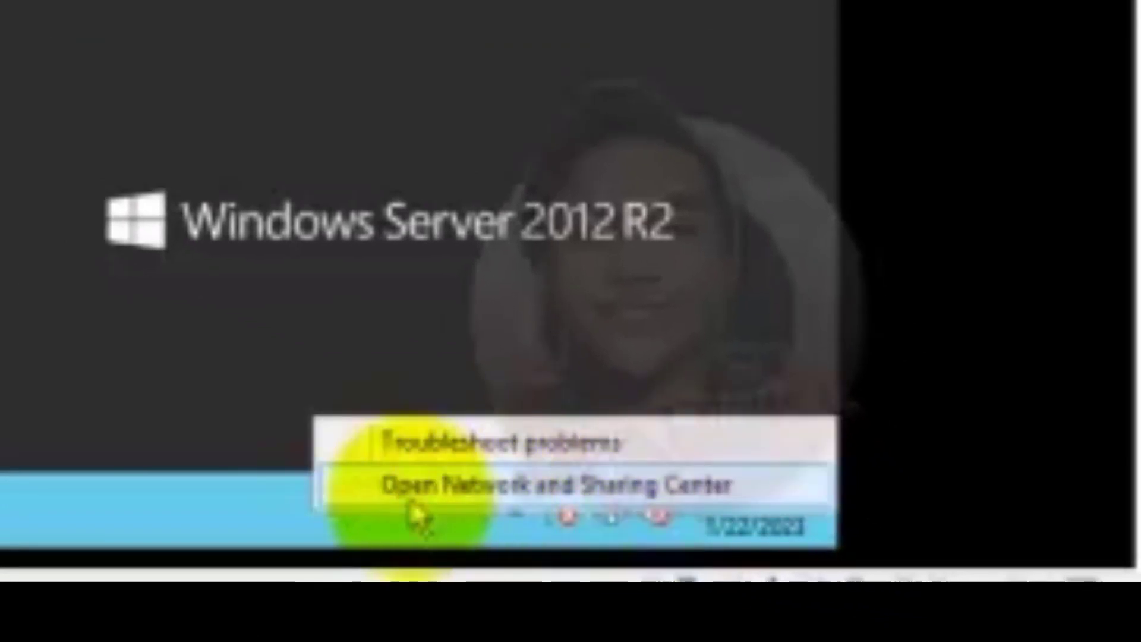
left_click(428, 498)
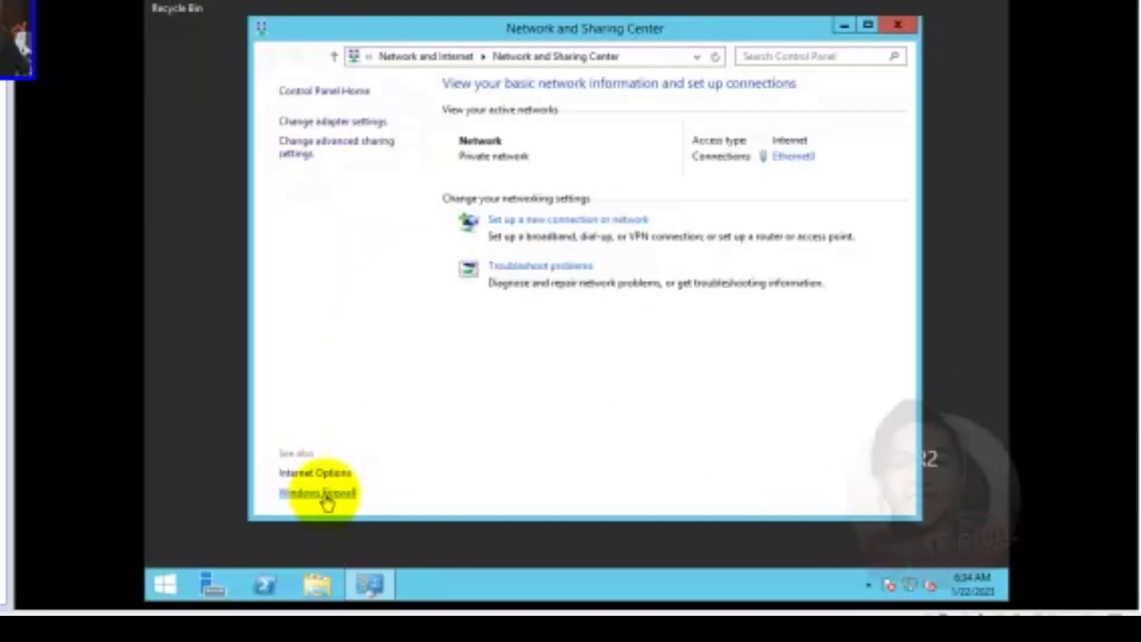
left_click(328, 495)
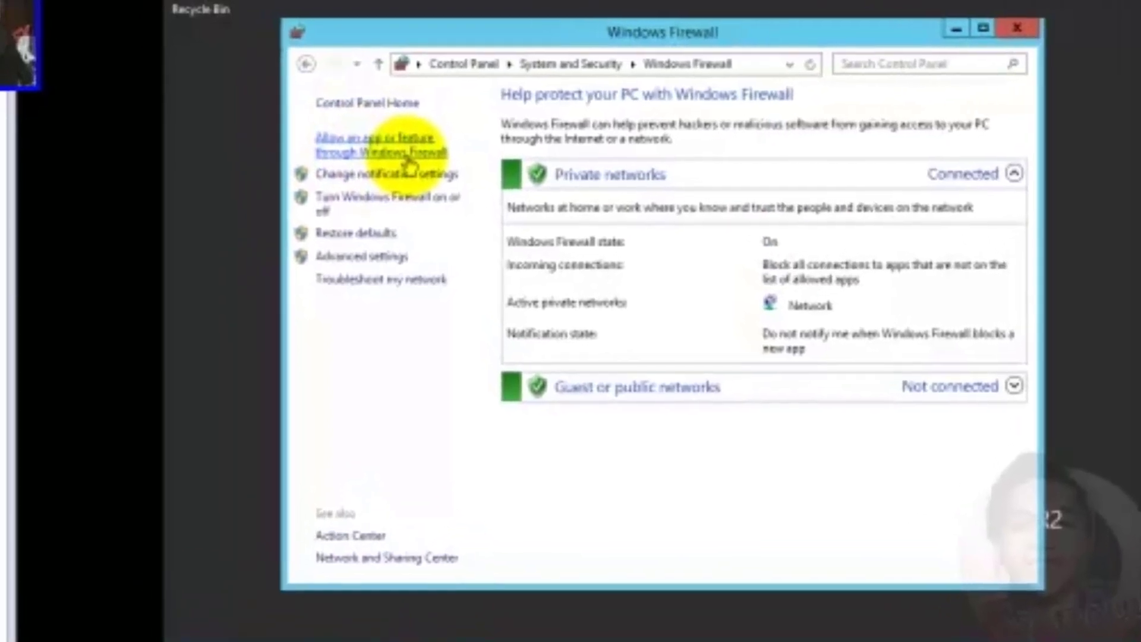
Allow File and Printer Sharing and Netlogon Service in the firewall's allowed-apps list
left_click(355, 137)
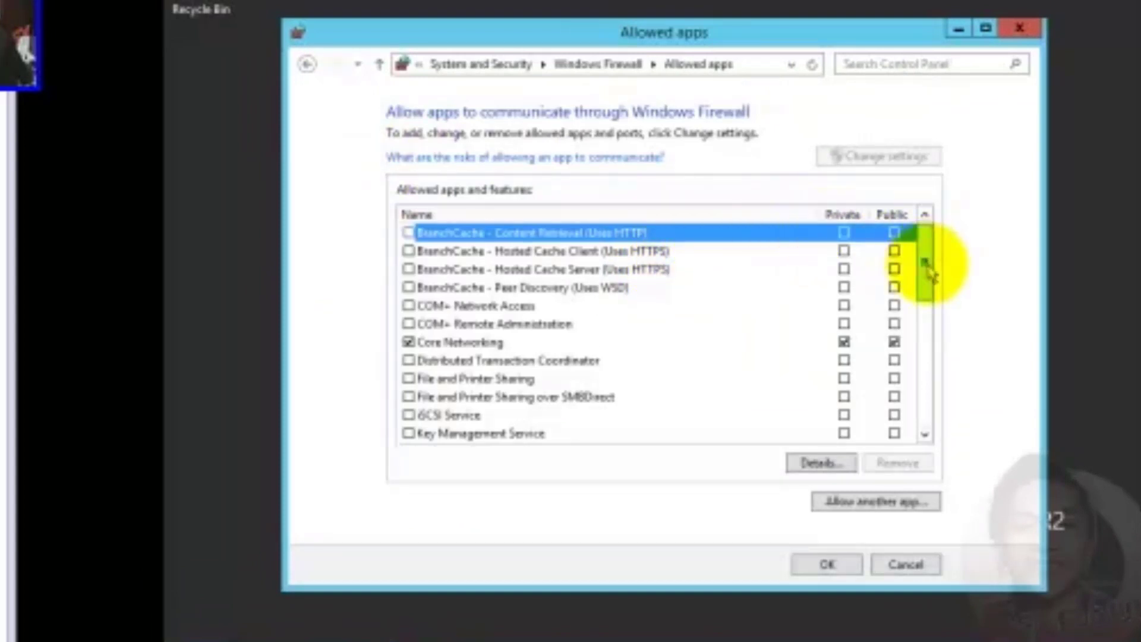
left_click_drag(930, 274, 923, 256)
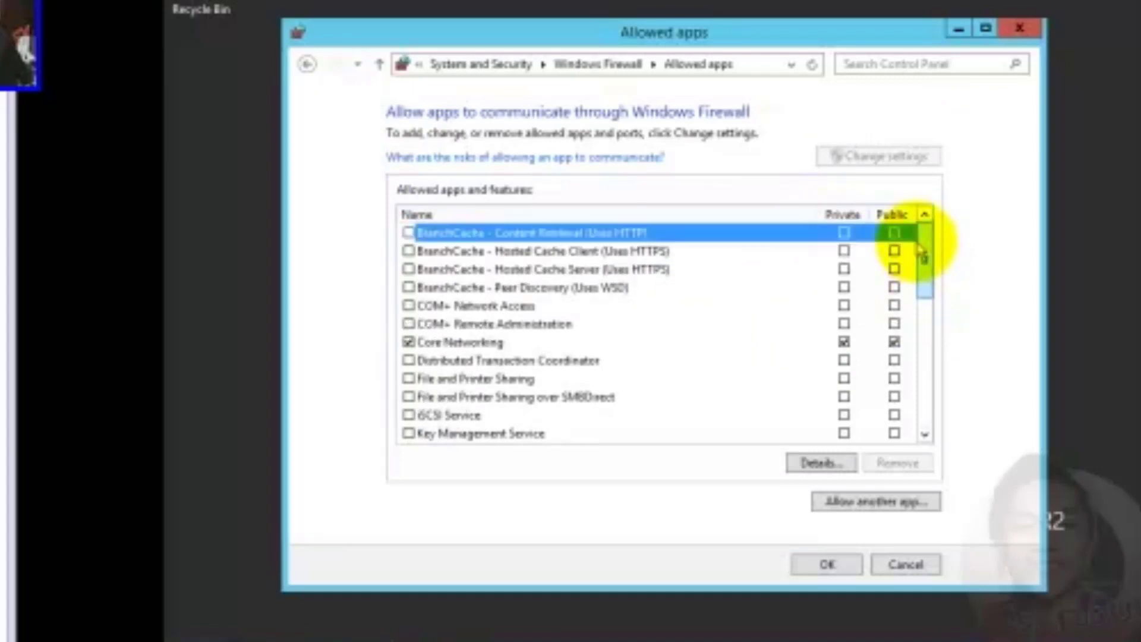
left_click(409, 379)
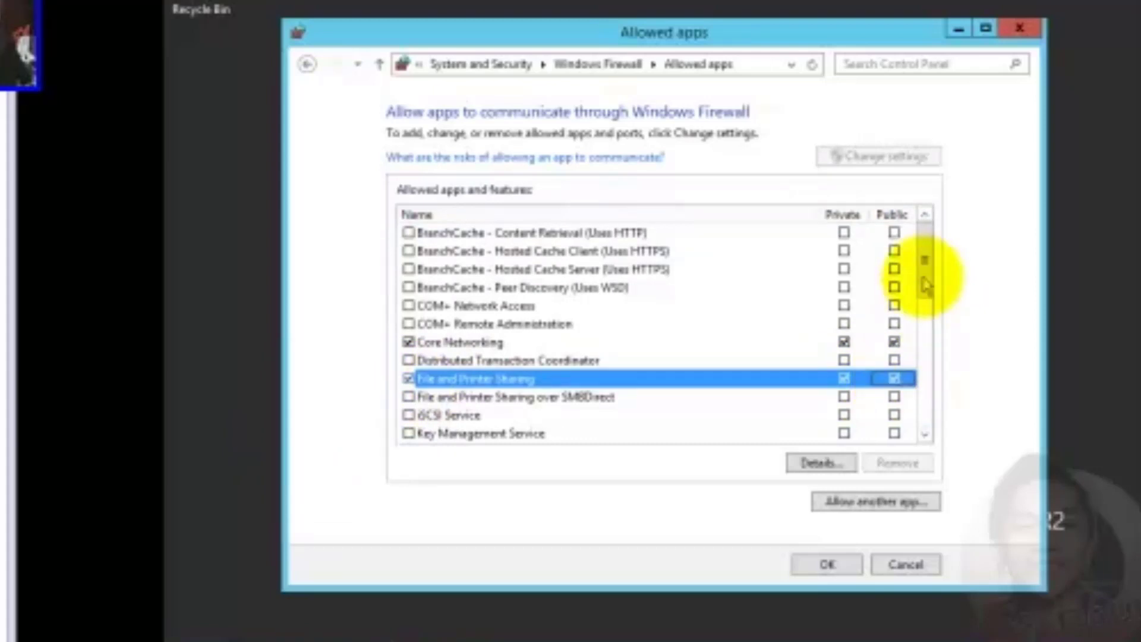
left_click_drag(921, 267, 930, 311)
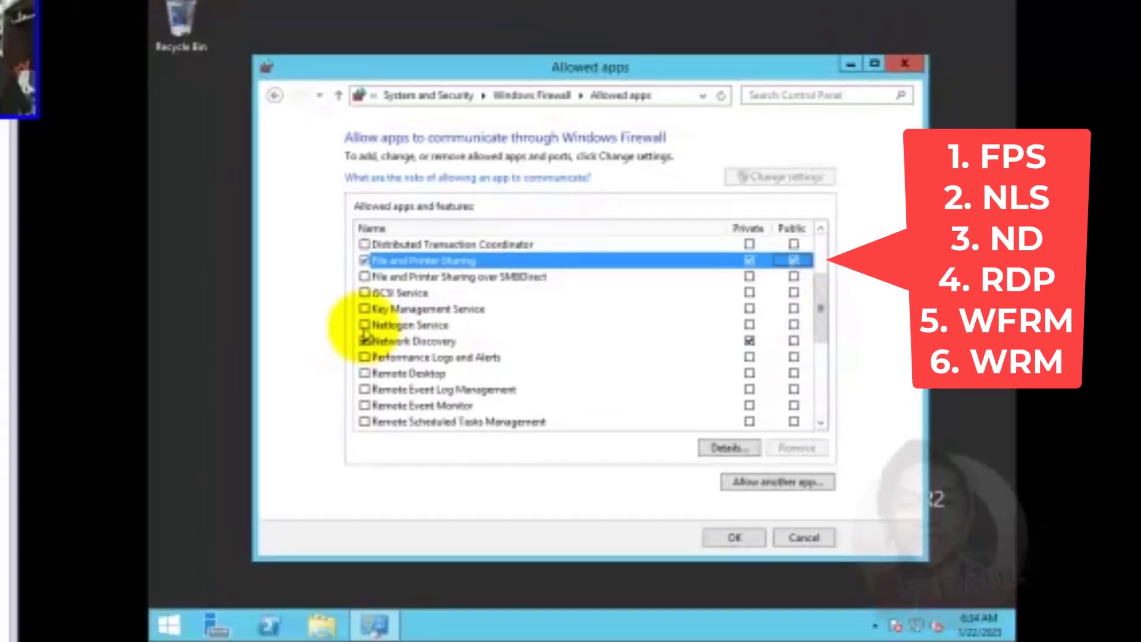
left_click(287, 323)
Allow Network Discovery publicly, plus Remote Desktop and Windows Firewall Remote Management on both networks
left_click(832, 340)
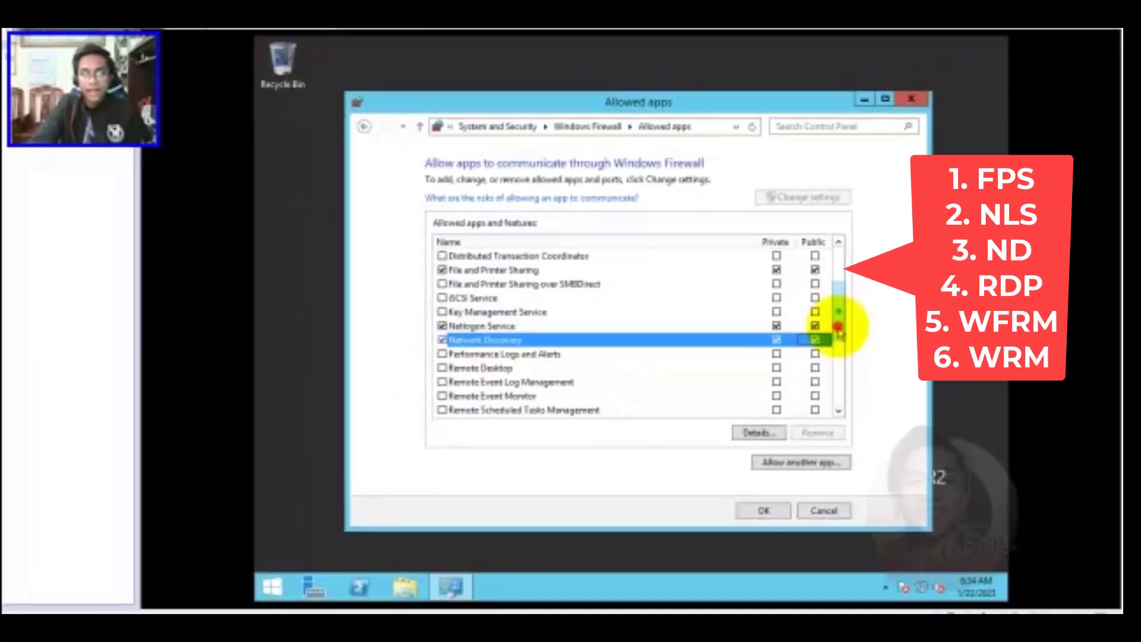
scroll(835, 333, "down", 3)
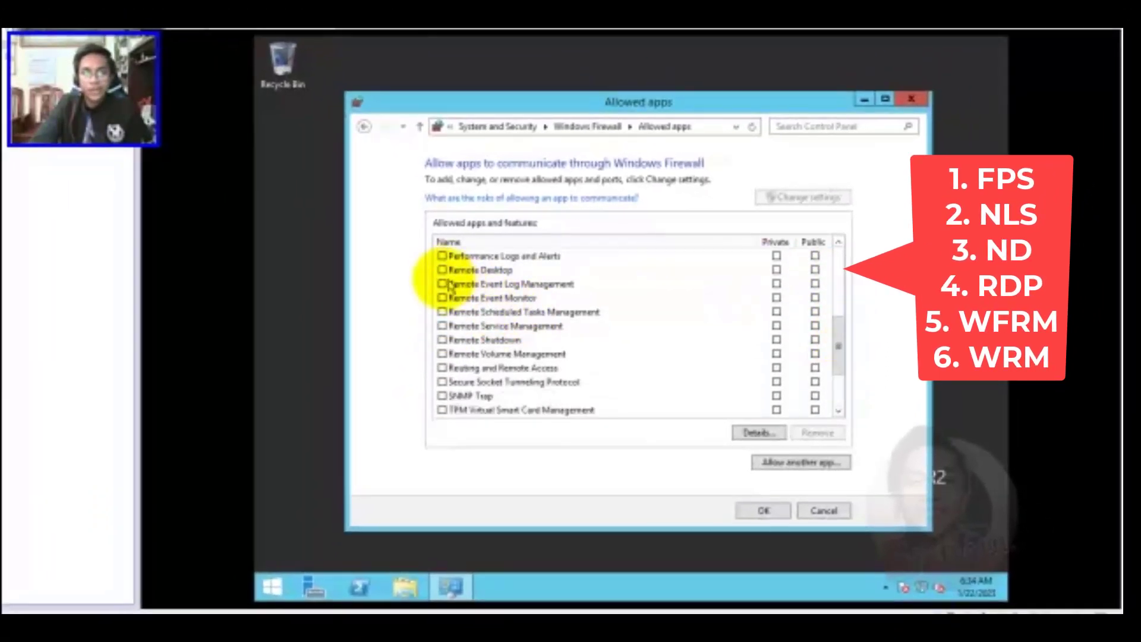
left_click(441, 270)
left_click(815, 270)
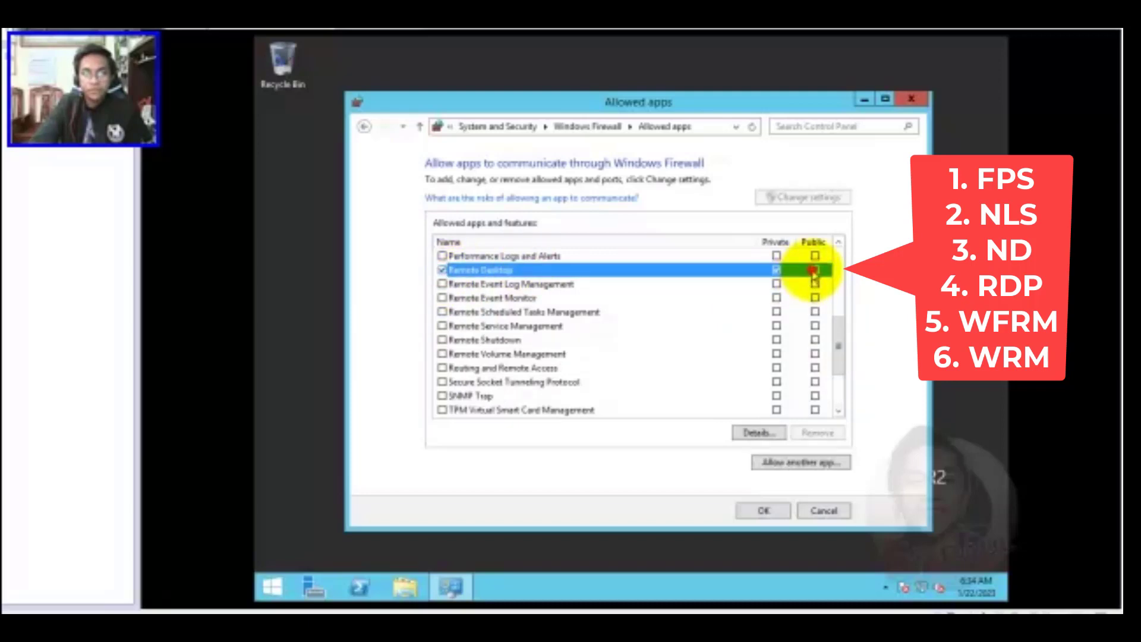
scroll(446, 399, "down", 2)
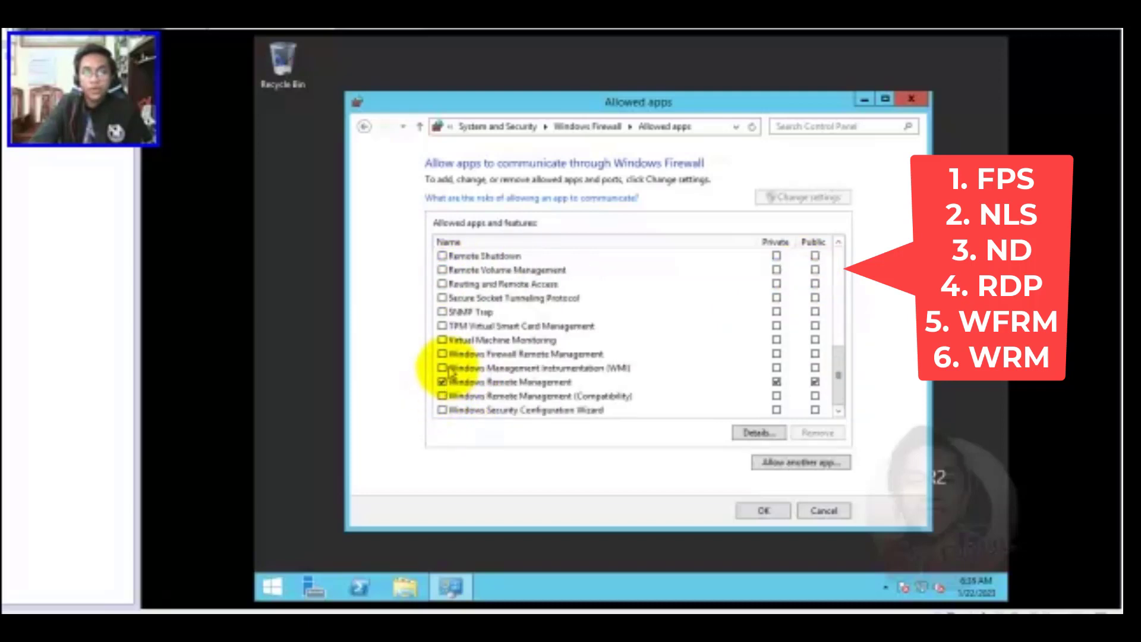
left_click(442, 353)
left_click(815, 353)
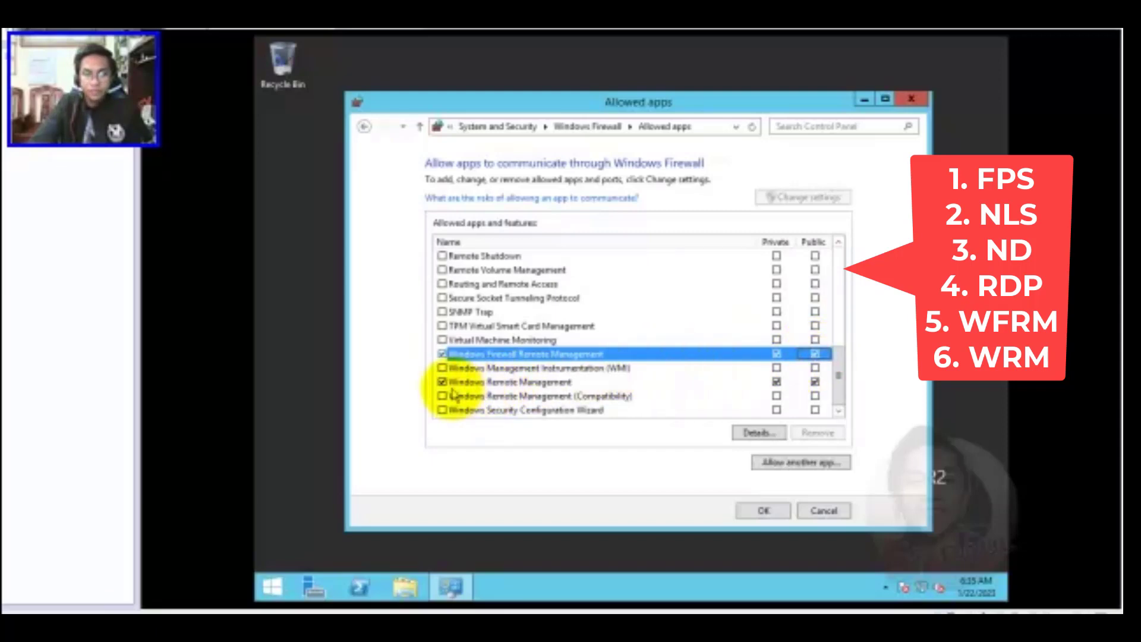
left_click(474, 383)
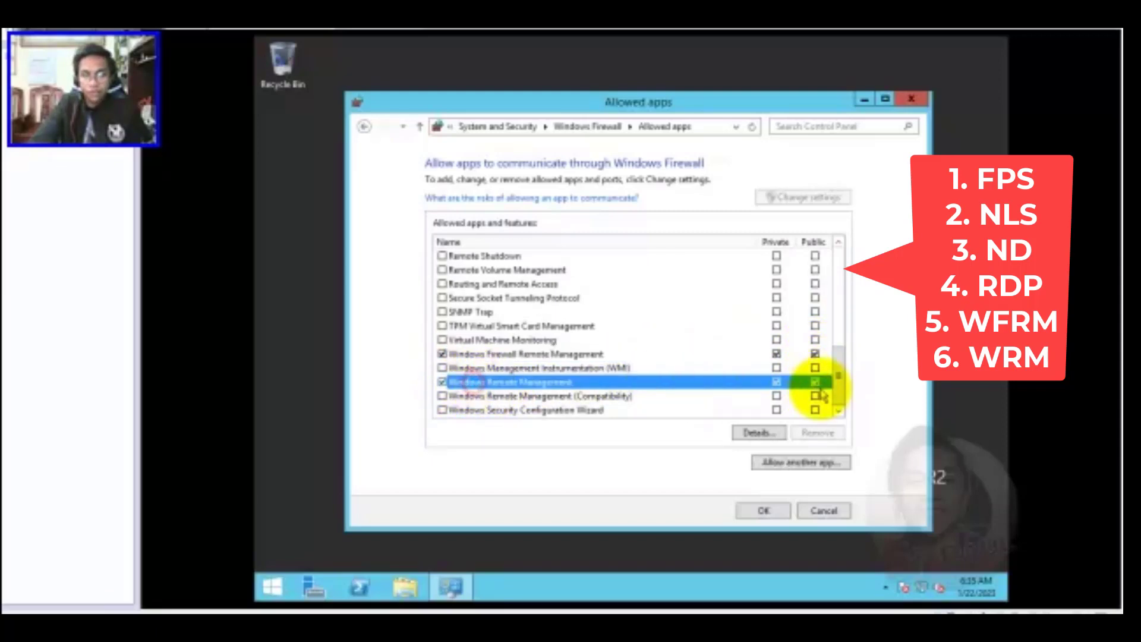
scroll(750, 350, "up", 5)
scroll(752, 354, "up", 2)
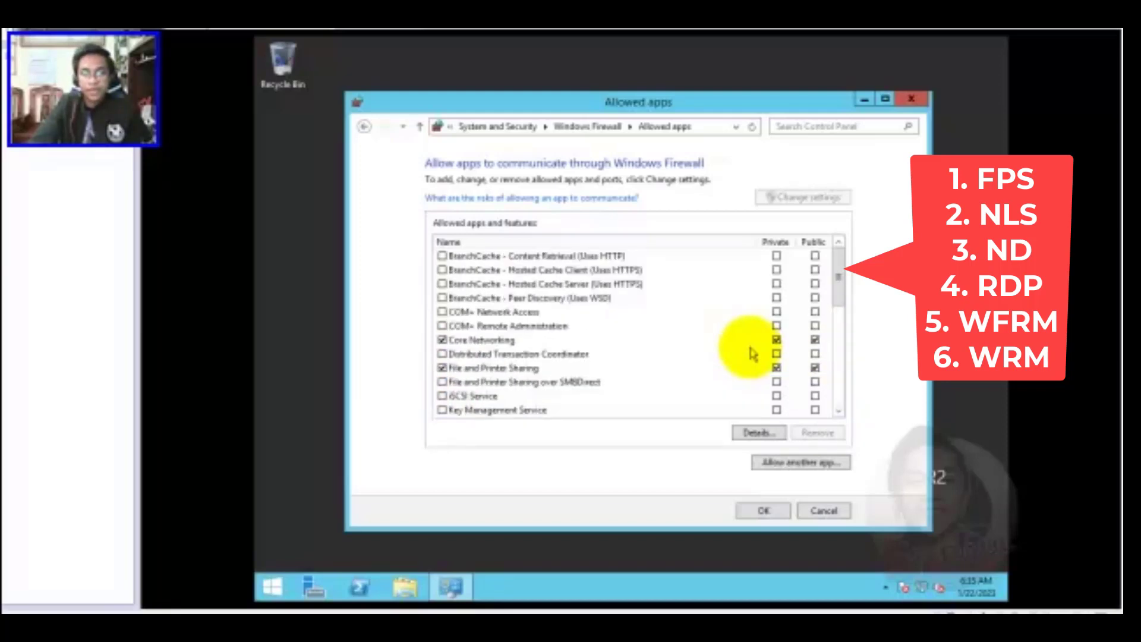
left_click(486, 368)
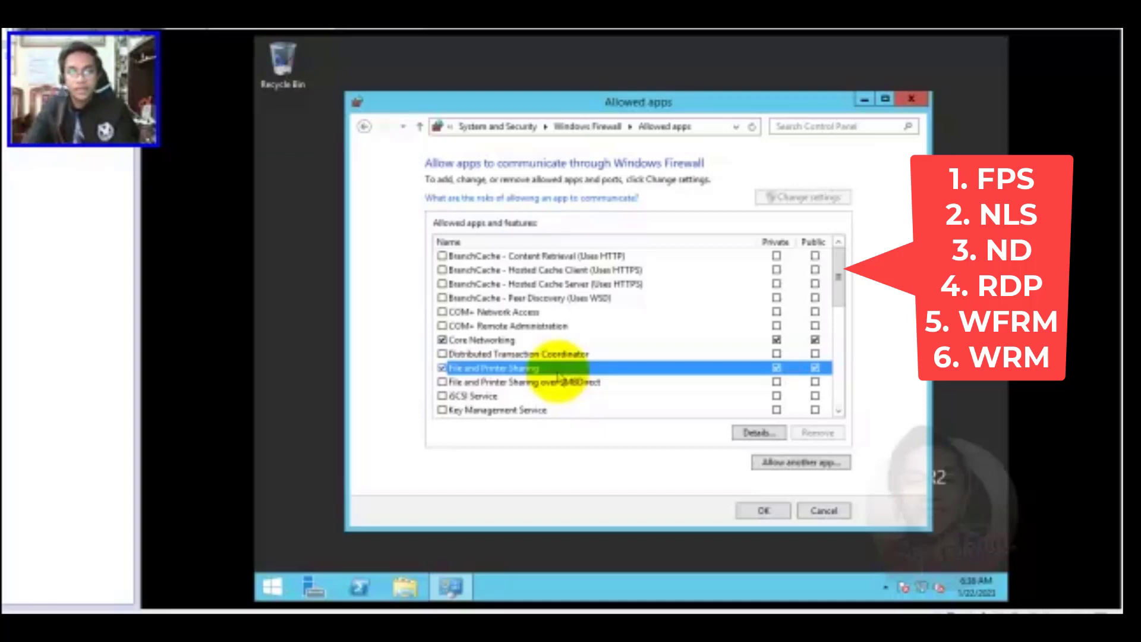
scroll(559, 378, "down", 2)
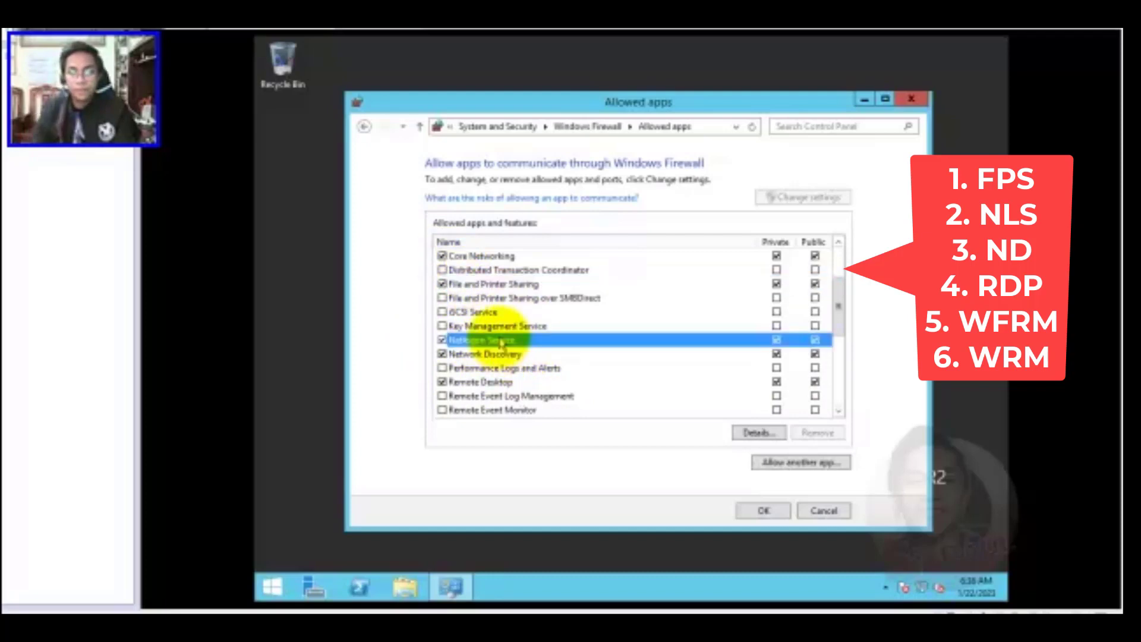
left_click(499, 340)
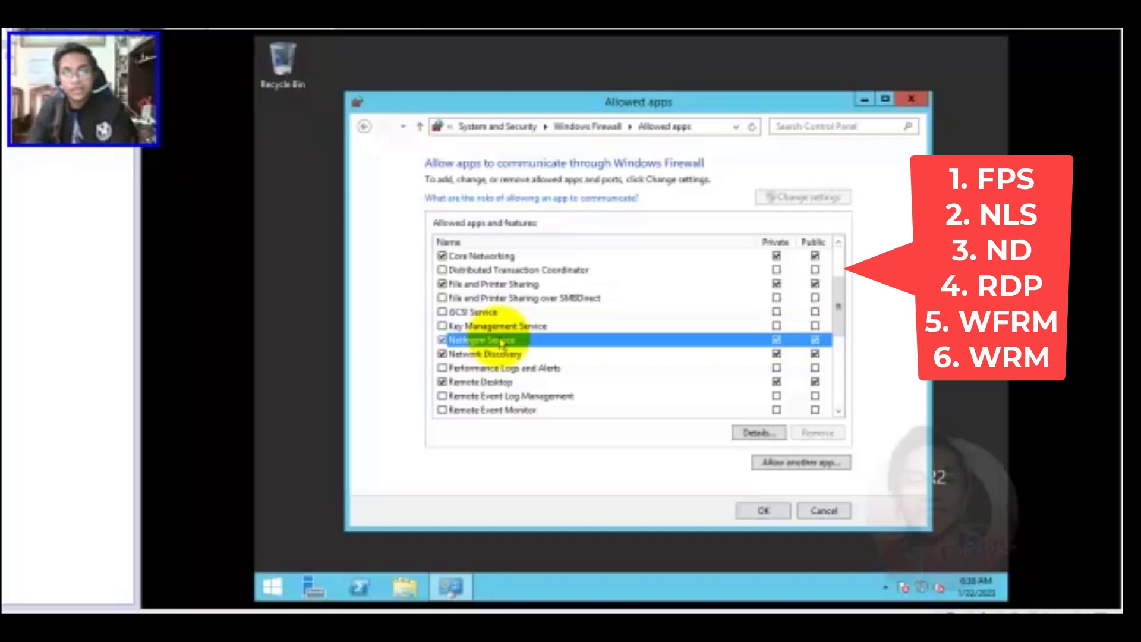
left_click(511, 354)
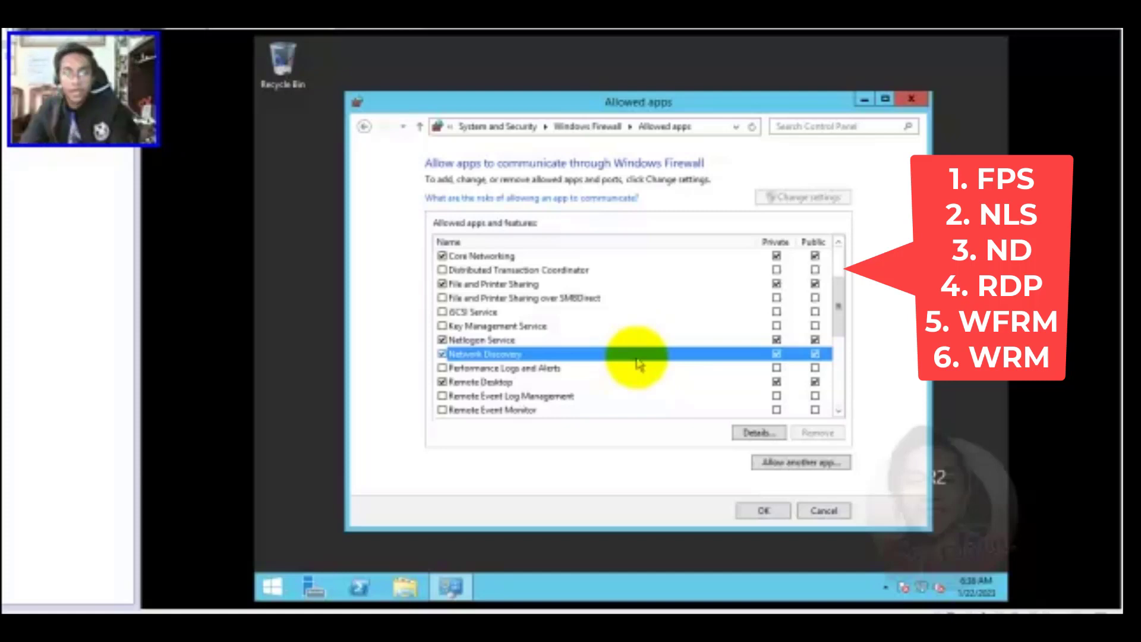
left_click(483, 383)
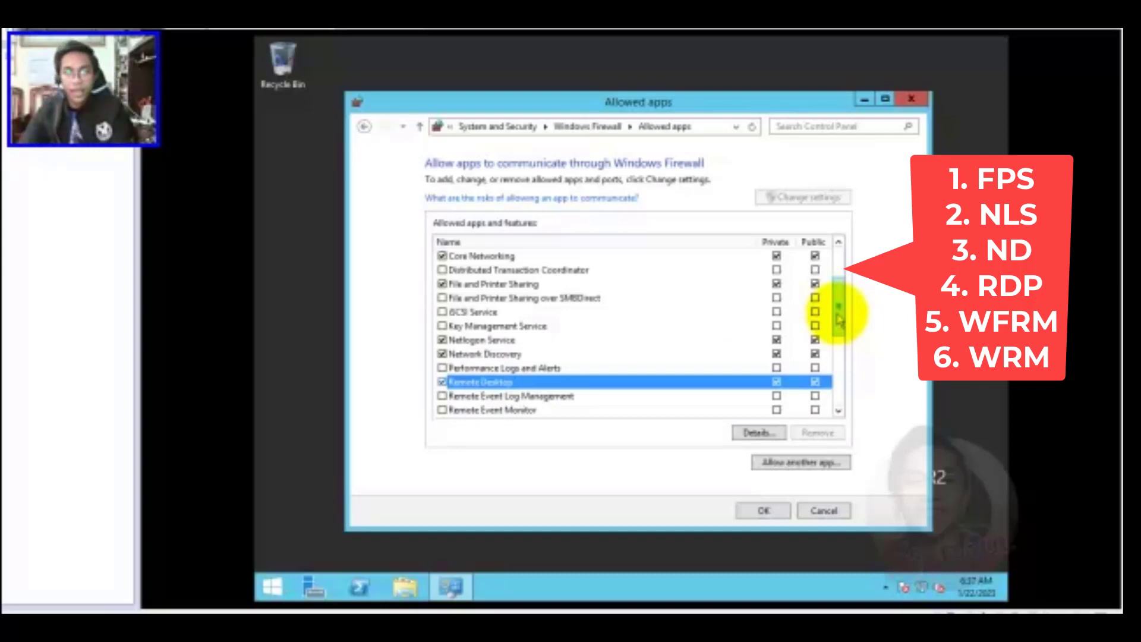
scroll(505, 357, "down", 5)
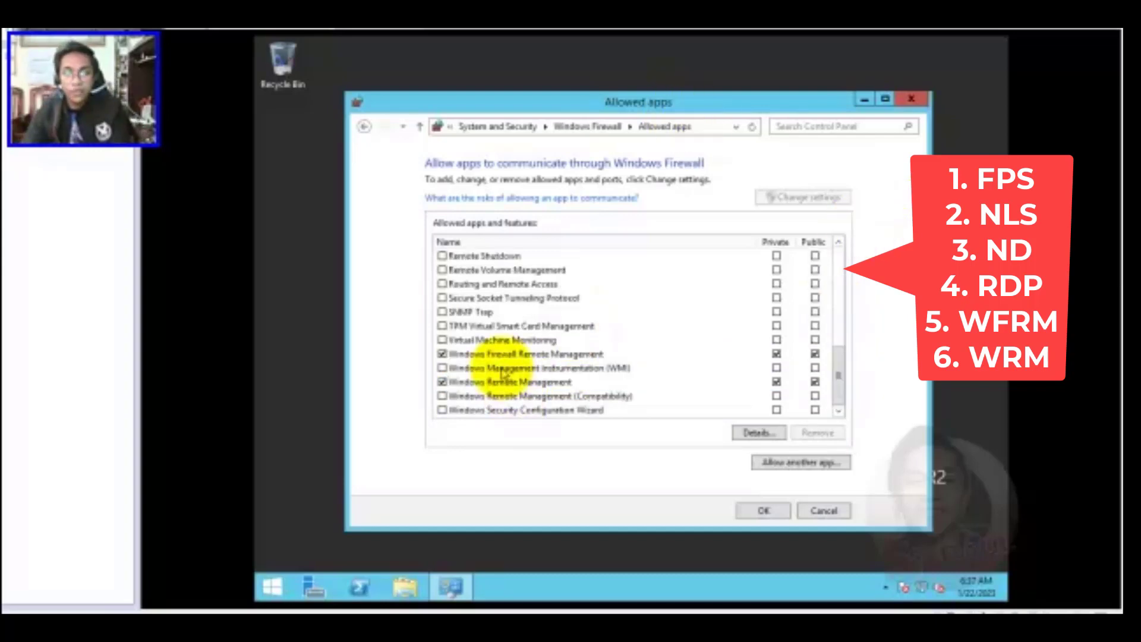
Tick Windows Firewall Remote Management and Windows Remote Management, then scroll back to the top
left_click(520, 355)
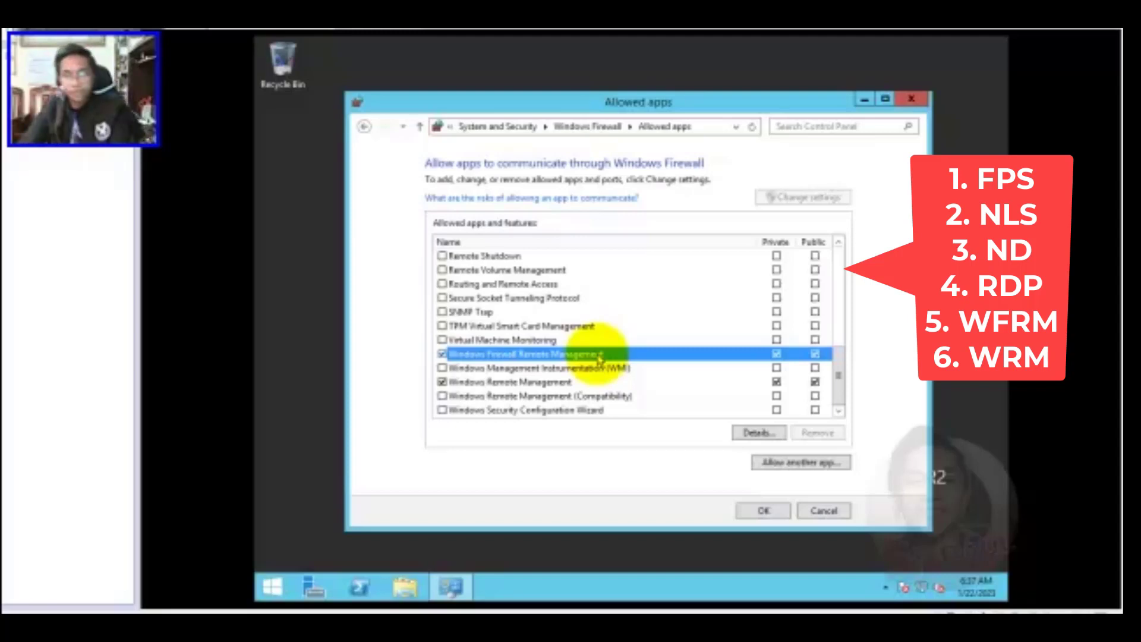
left_click(538, 383)
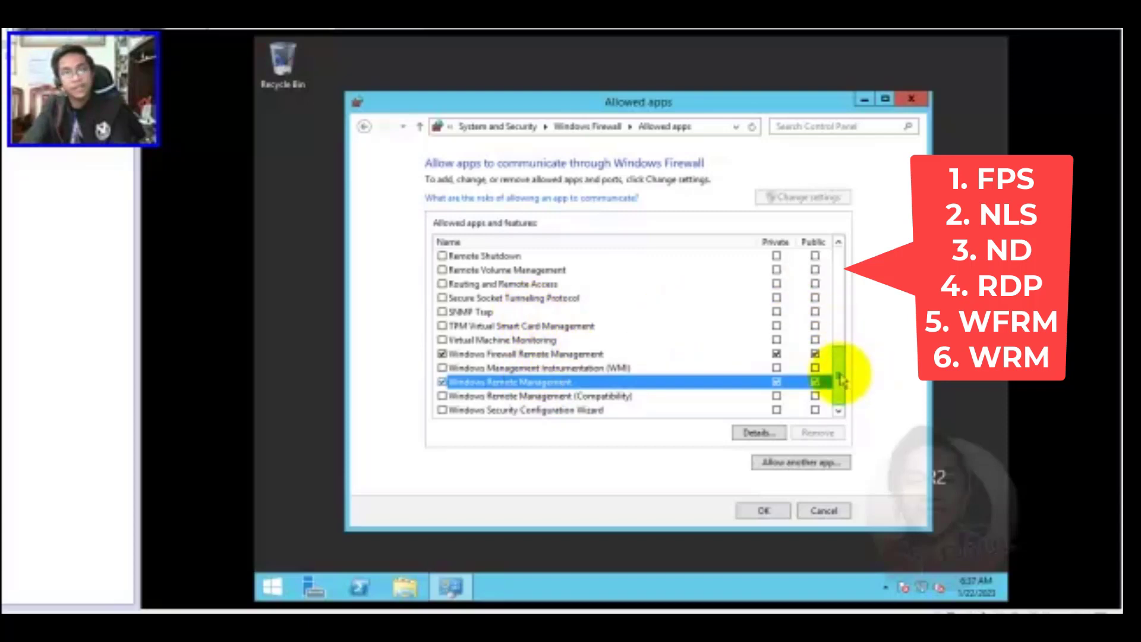
left_click_drag(840, 376, 838, 264)
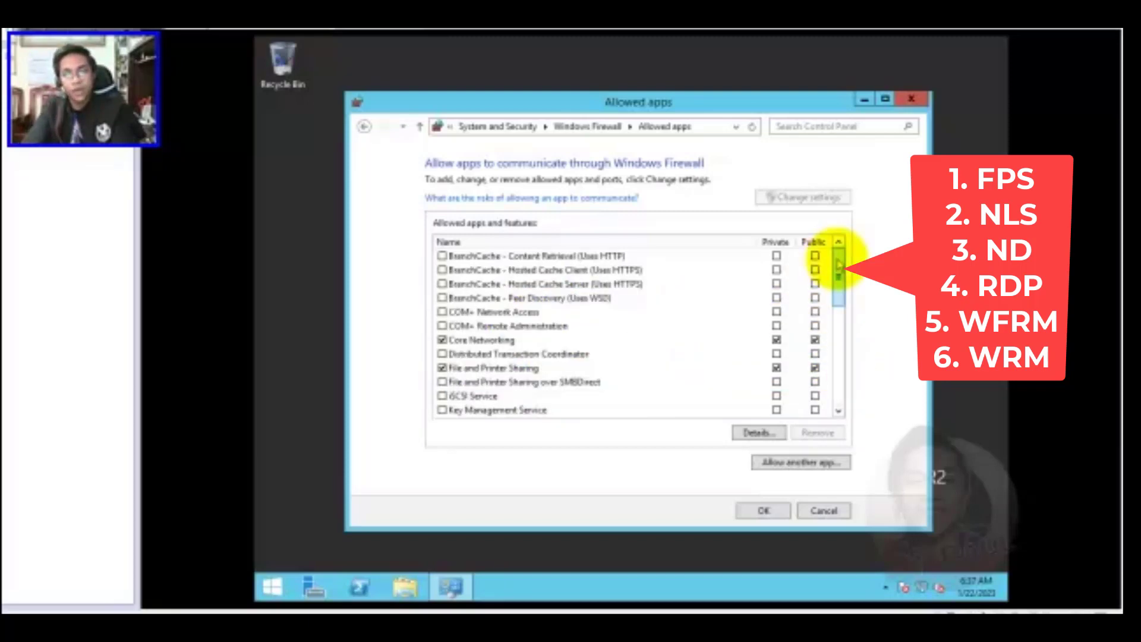
Save the allowed-apps changes and keep the firewall on for private and public networks
left_click(763, 513)
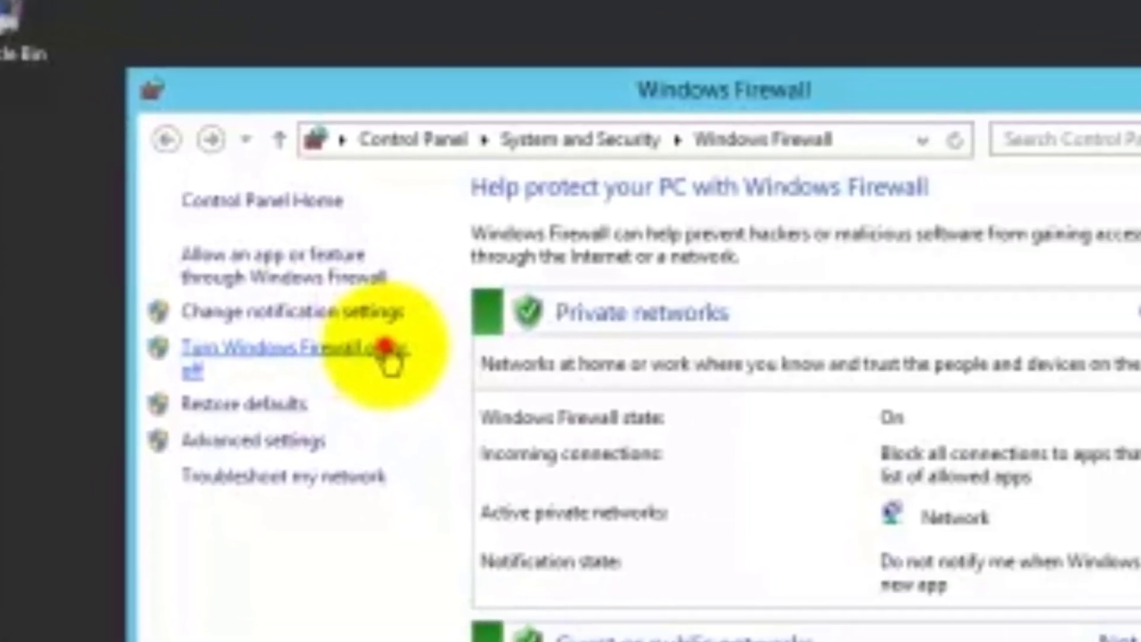
left_click(964, 469)
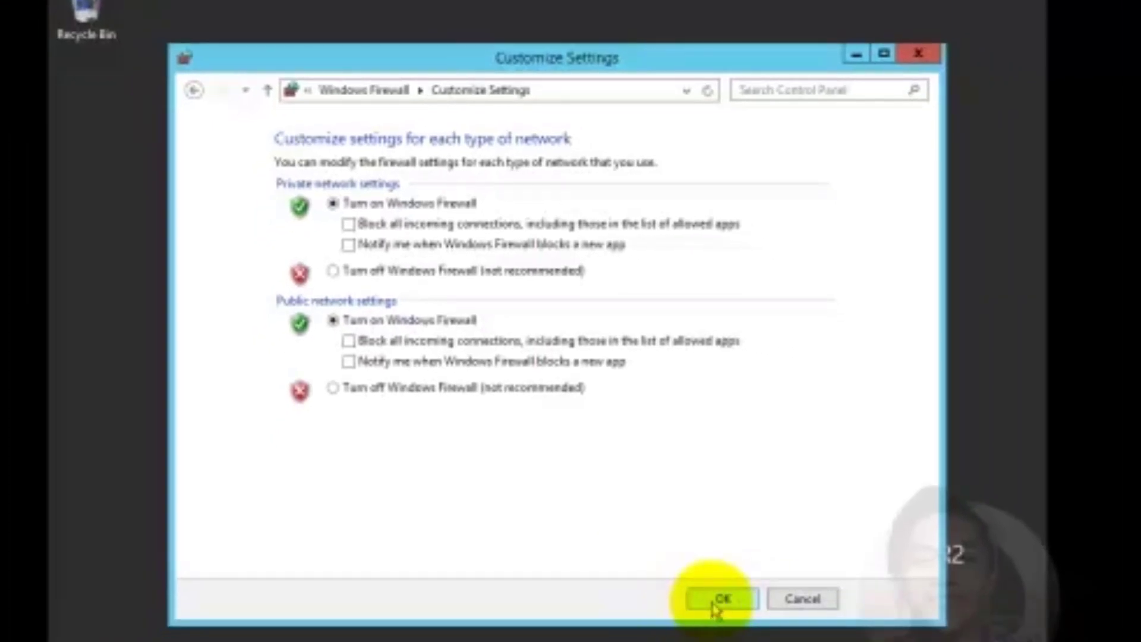
left_click(716, 601)
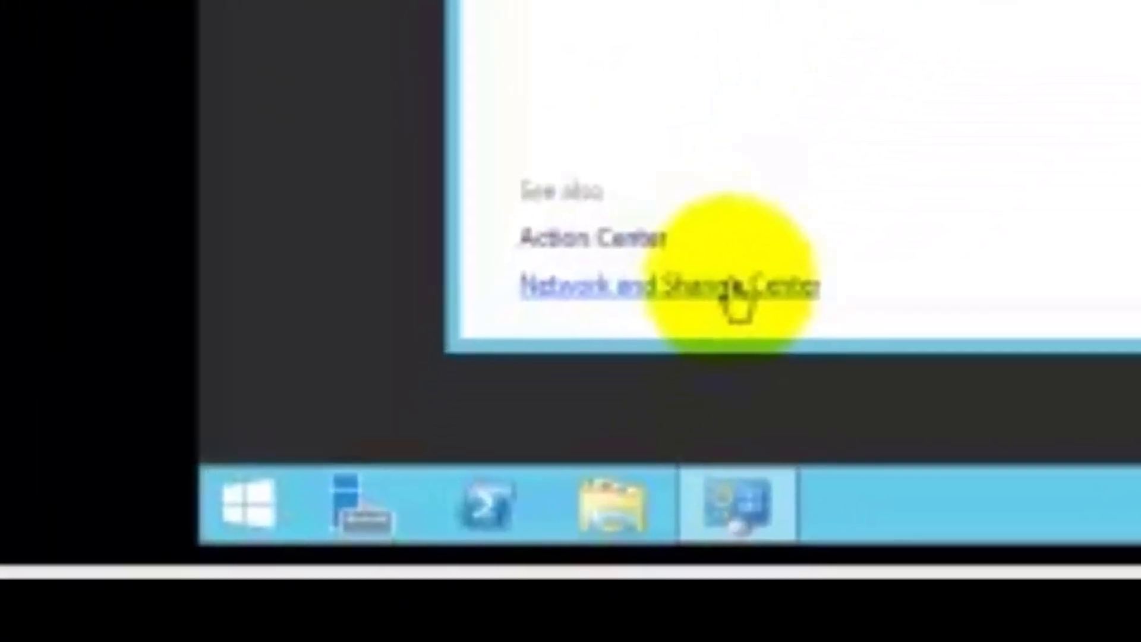
Go to Network and Sharing Center, then Change advanced sharing settings
left_click(735, 298)
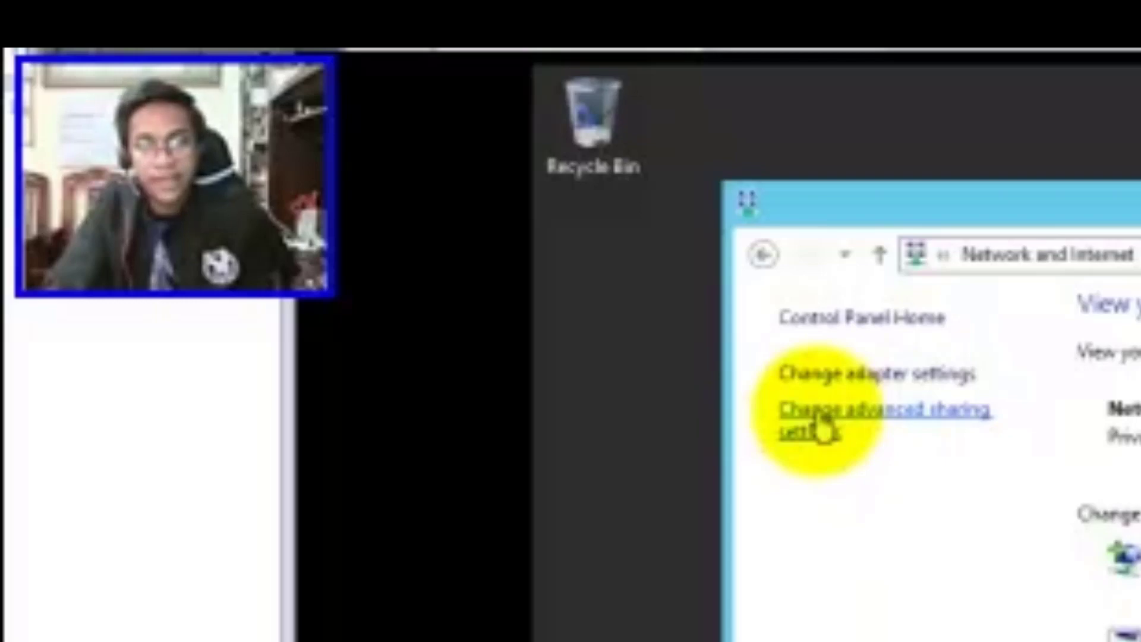
left_click(735, 392)
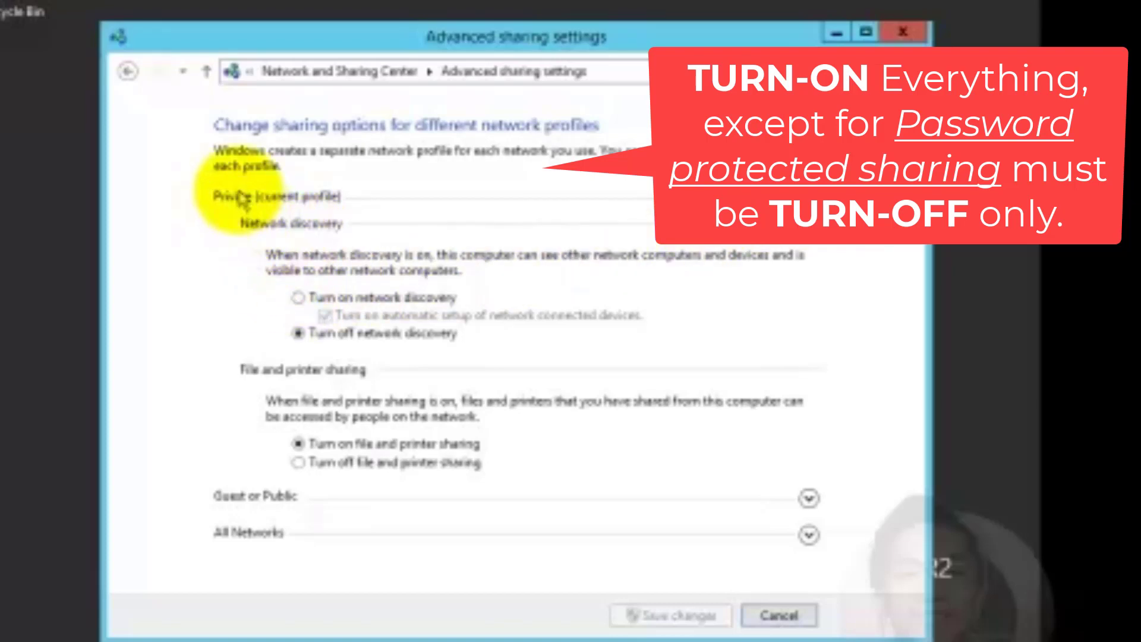
Turn on network discovery for Private and Guest/Public, keeping public file and printer sharing on
left_click(298, 298)
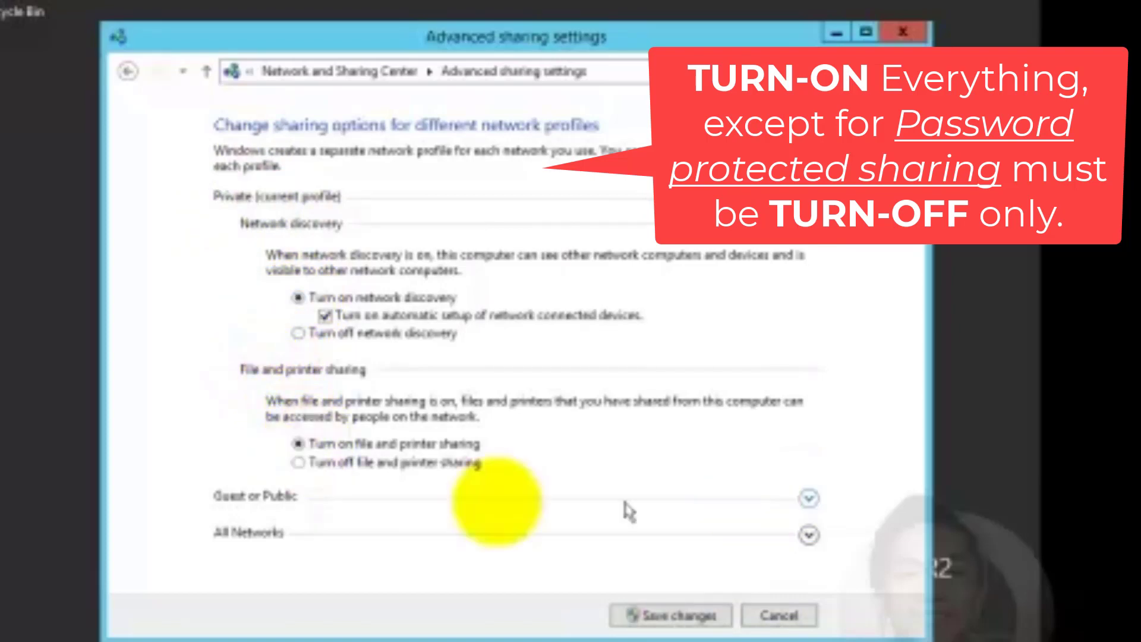
left_click(809, 498)
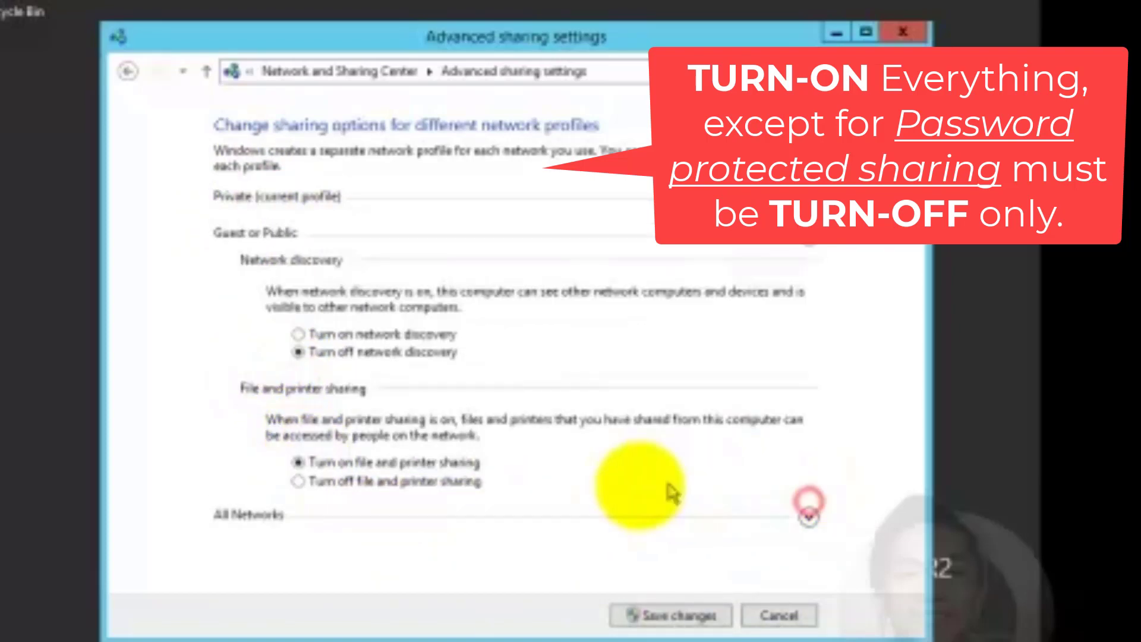
left_click(297, 334)
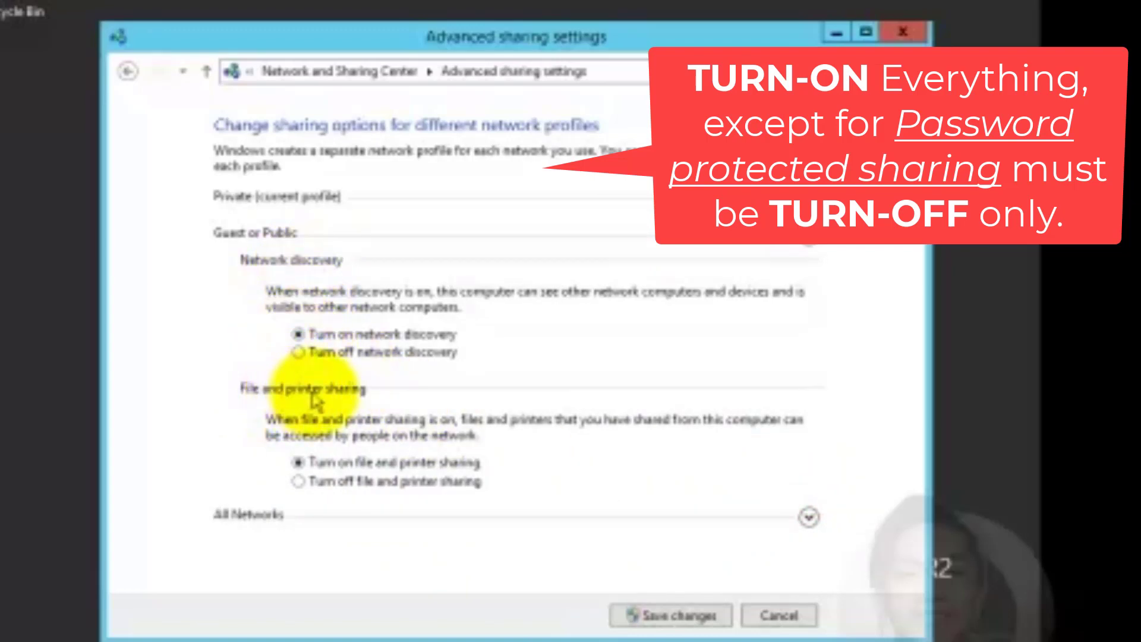
left_click(297, 462)
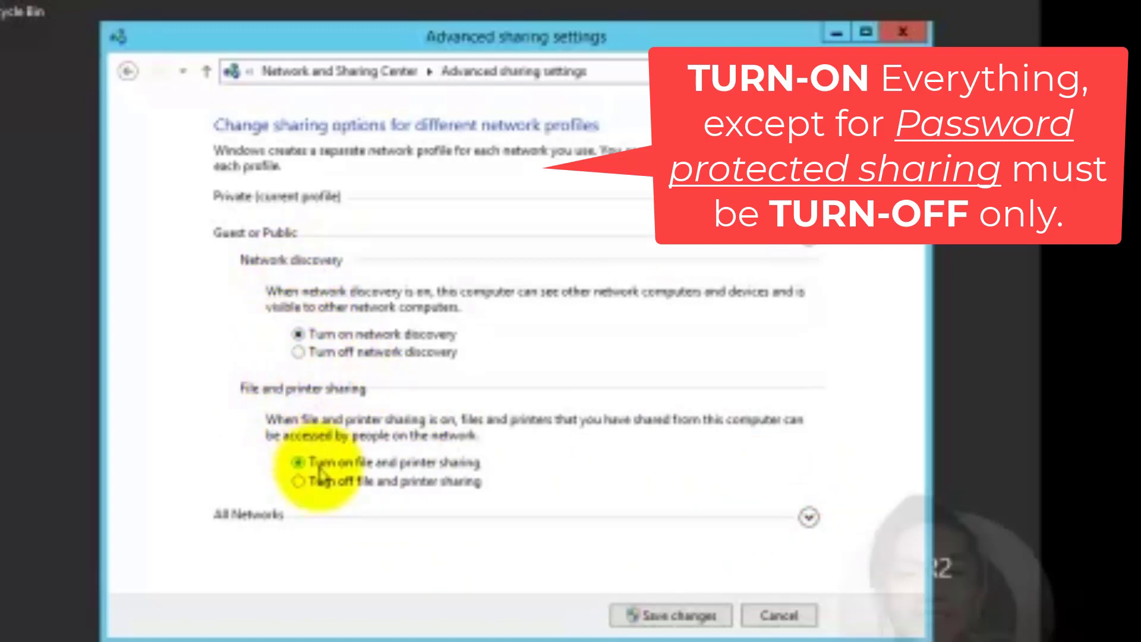
Turn on public folder sharing, turn off password protected sharing, save, and close
left_click(808, 519)
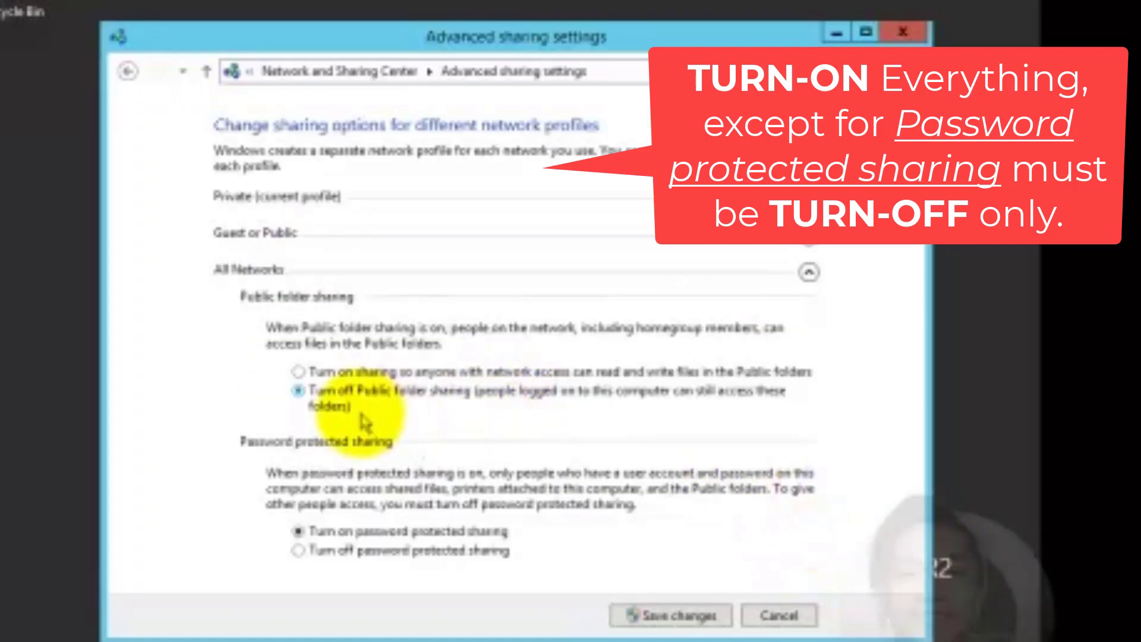
left_click(298, 372)
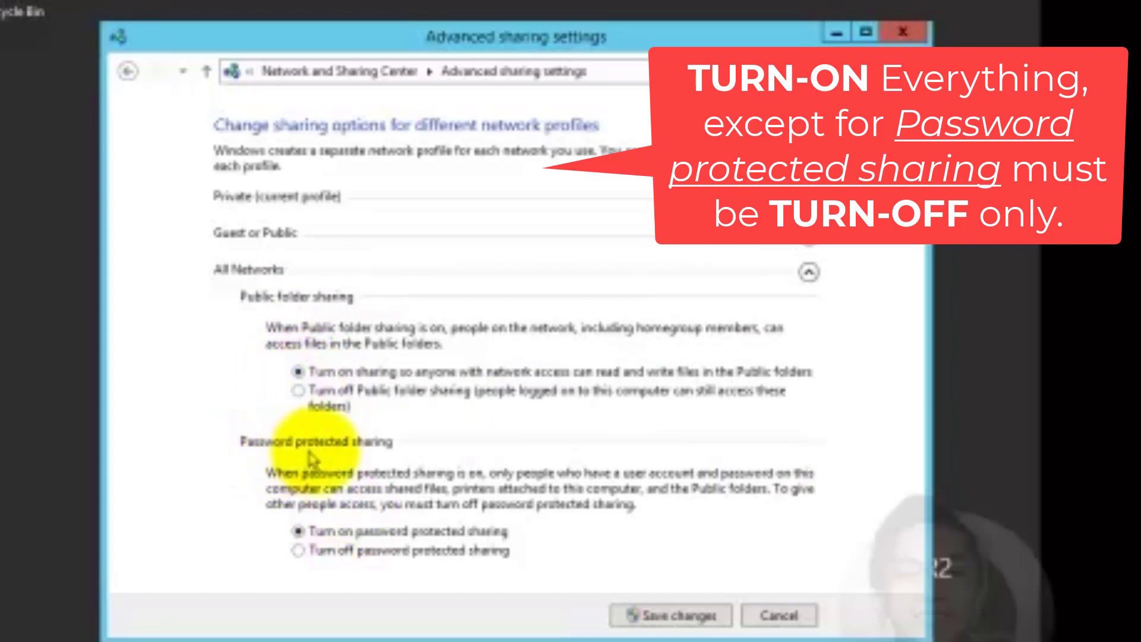
left_click(298, 551)
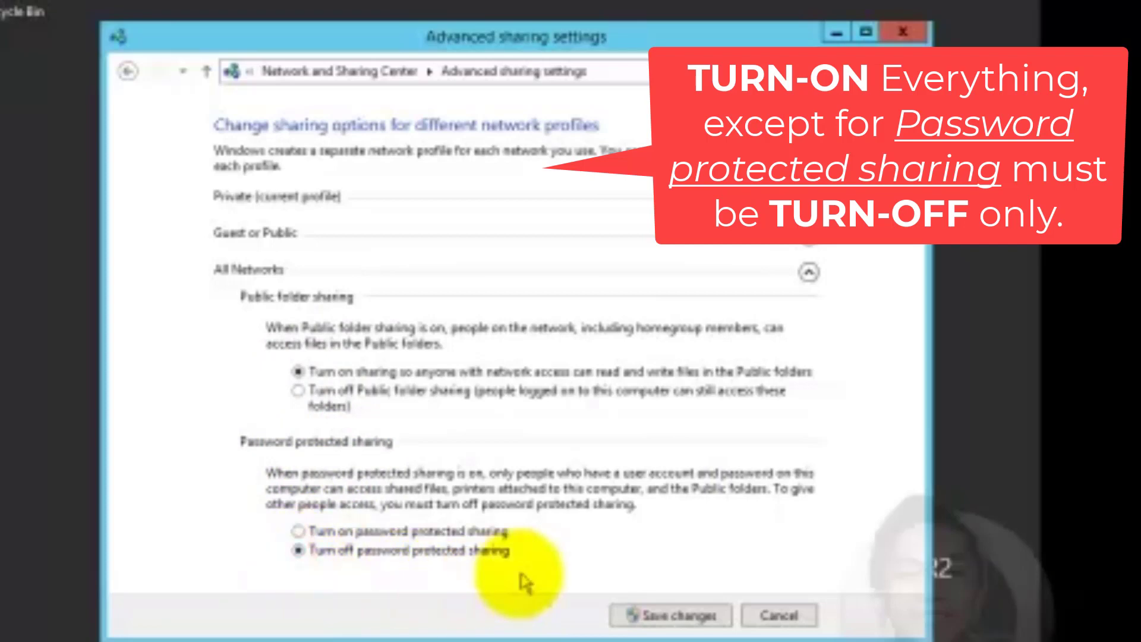
left_click(678, 617)
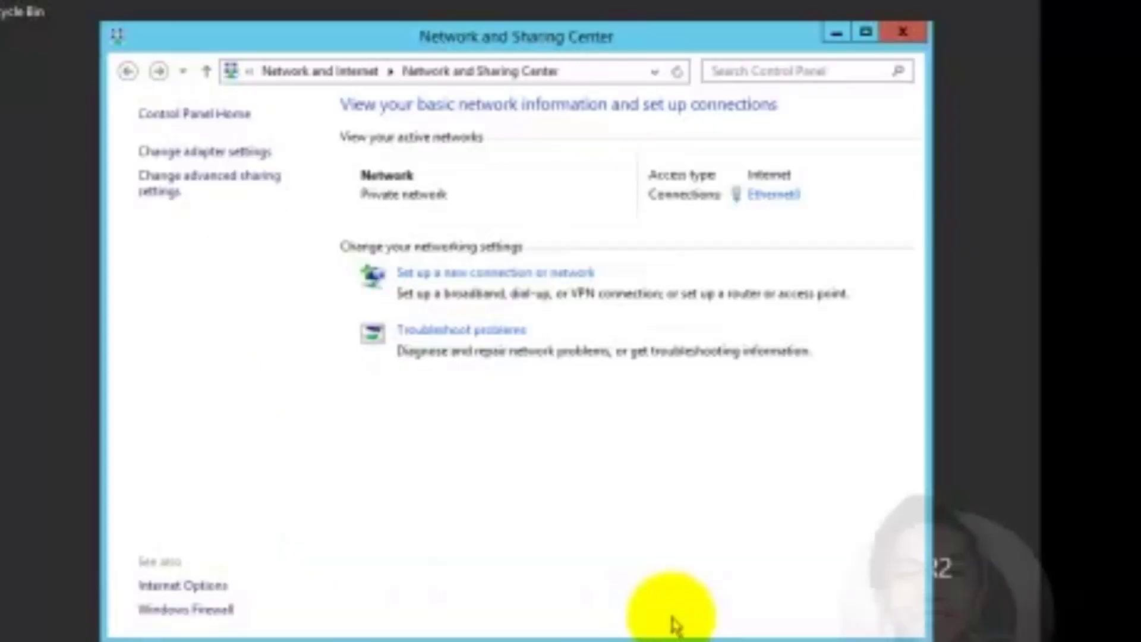
left_click(903, 31)
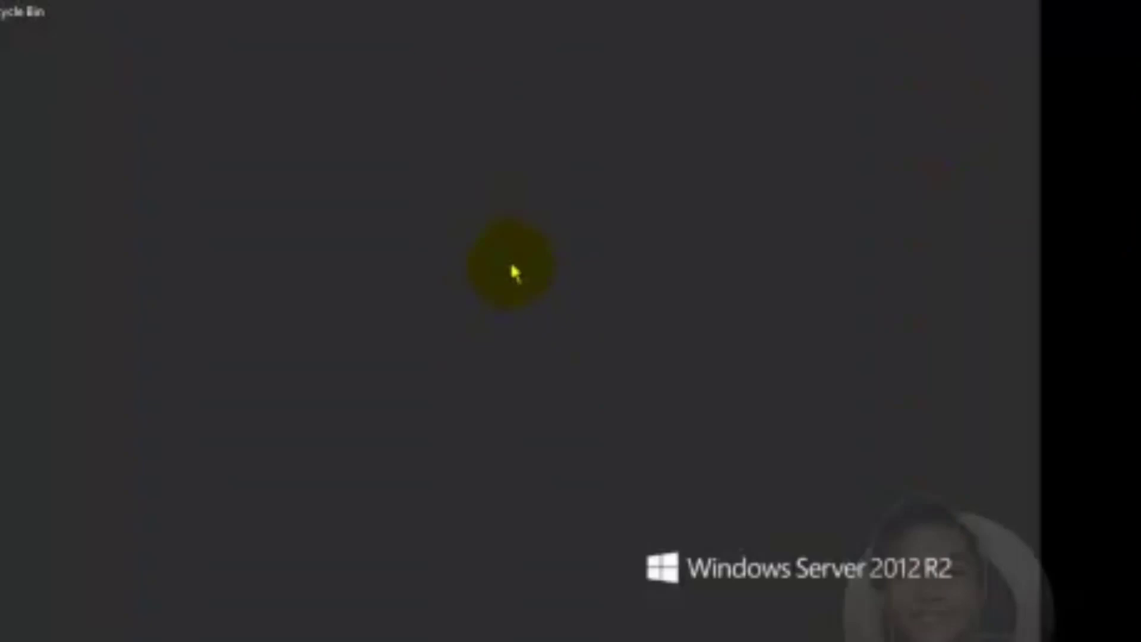
Launch the Services console by running services.msc from the Run box
key("super")
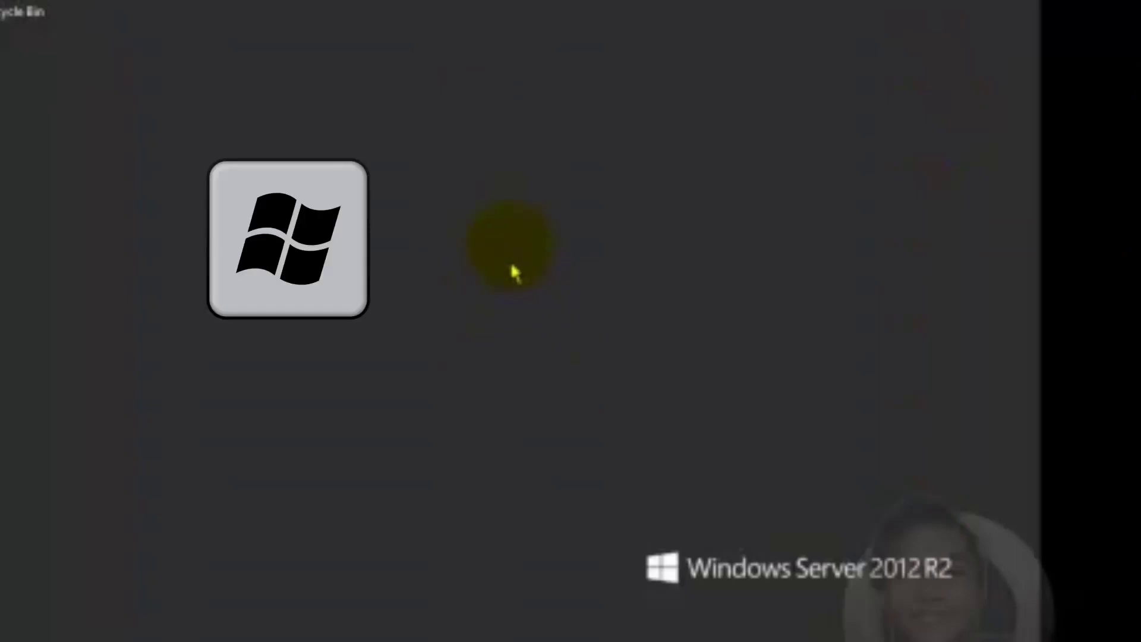
key("super+r")
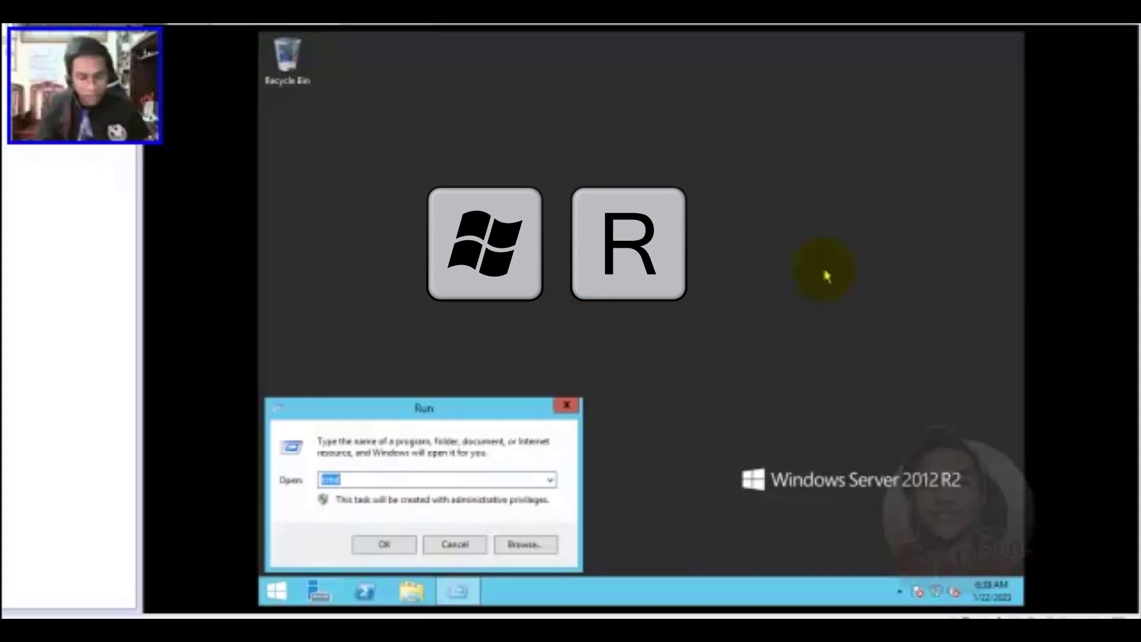
type("serv")
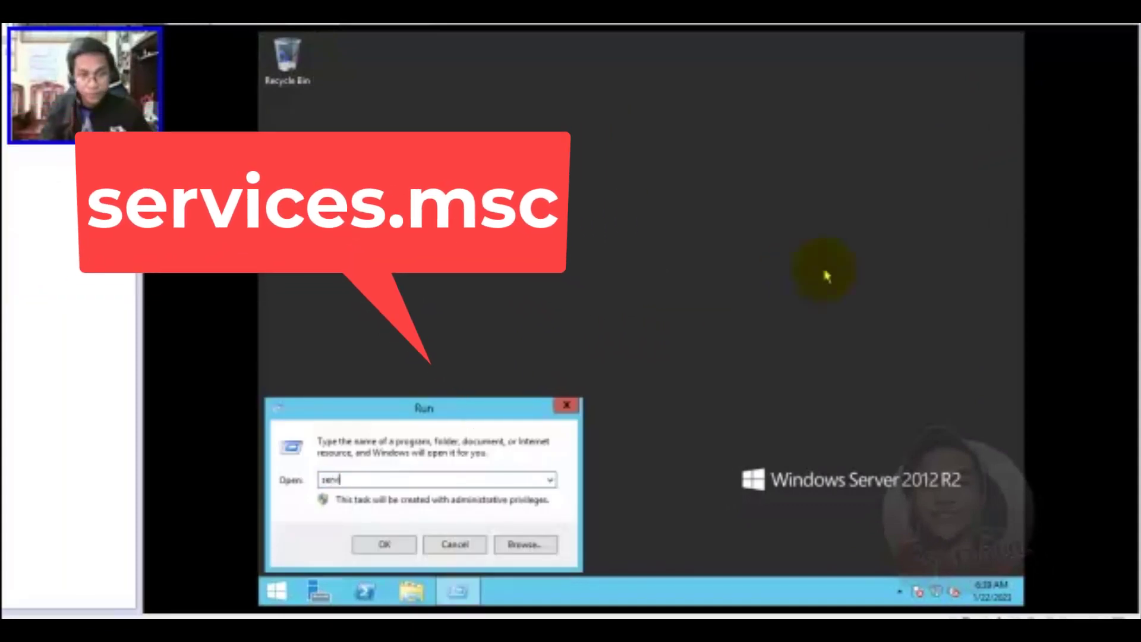
type("ices.m")
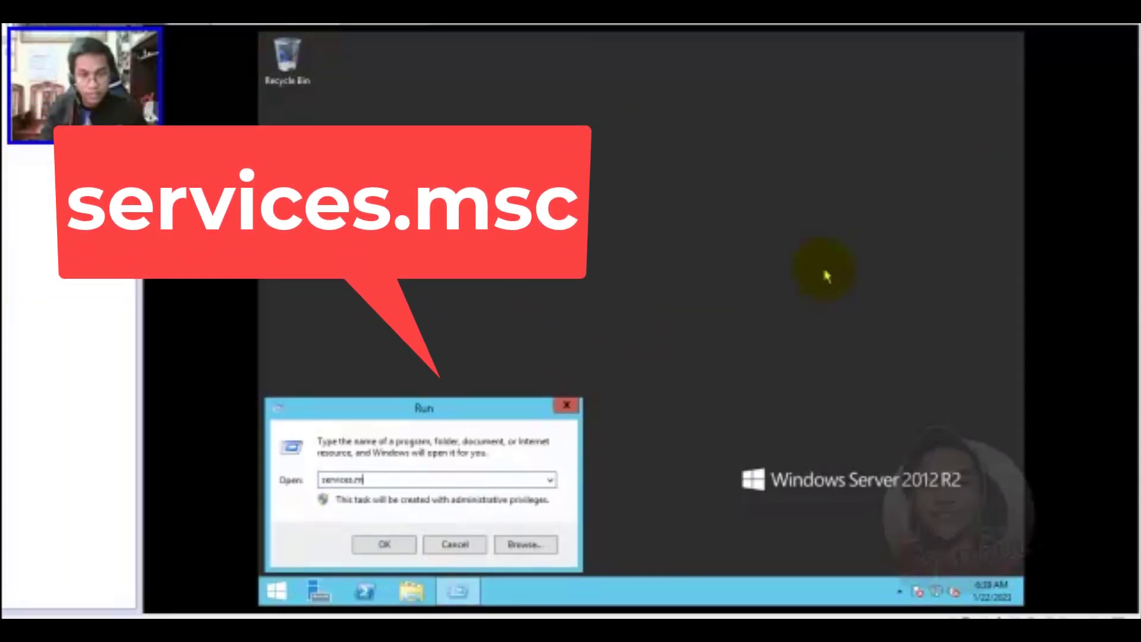
type("sc")
key("Return")
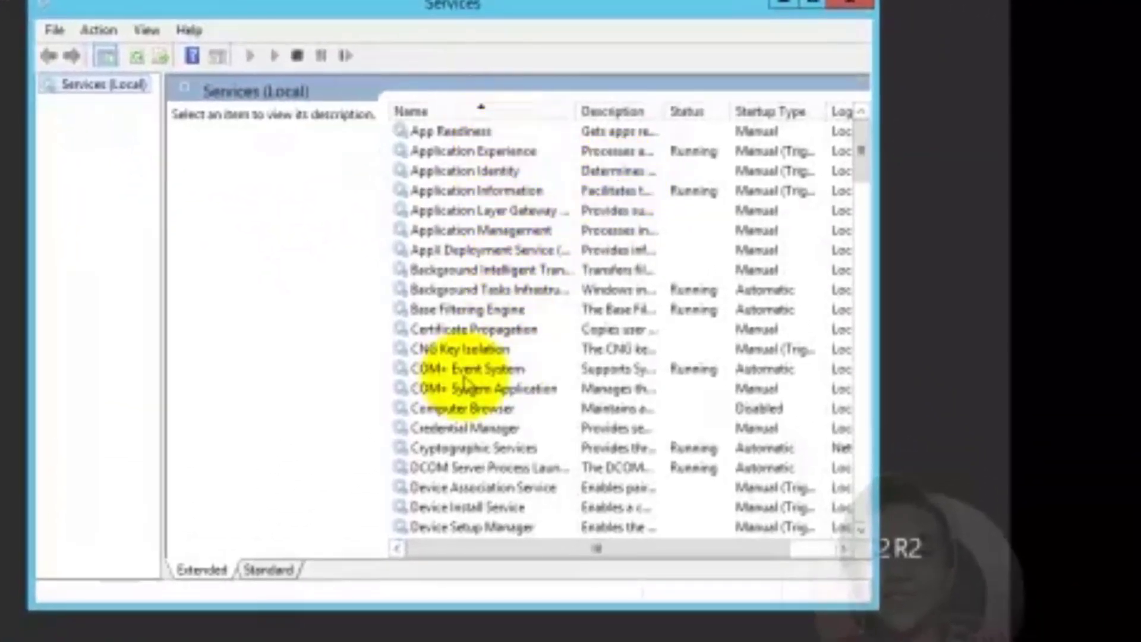
Set Function Discovery Resource Publication to Automatic, start it, and apply the change
left_click_drag(861, 150, 863, 209)
left_click(476, 388)
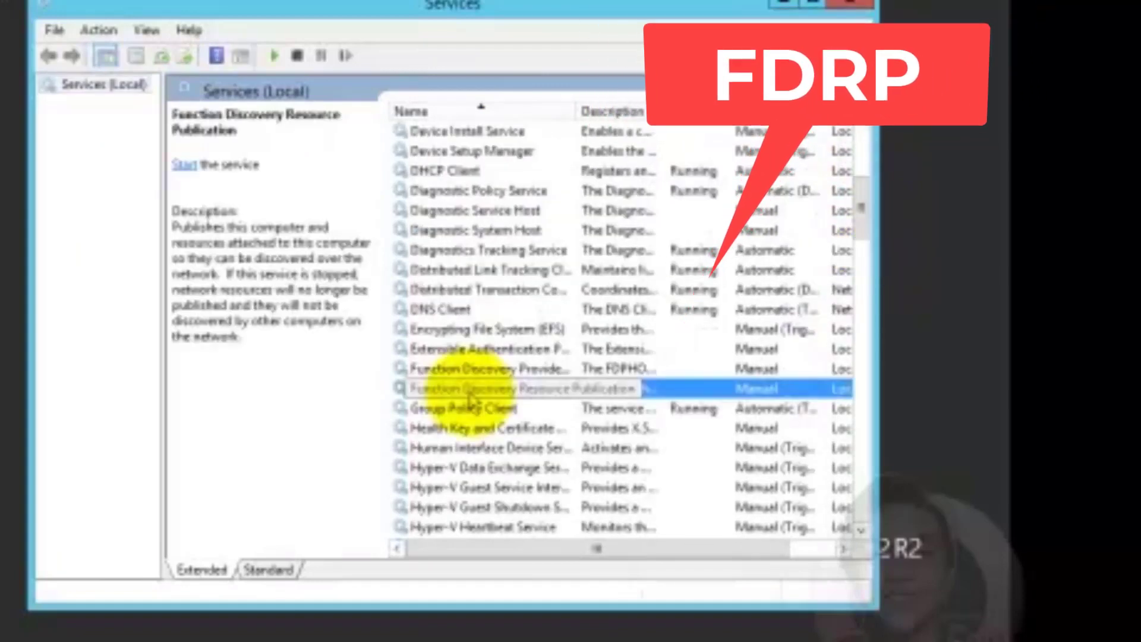
right_click(731, 388)
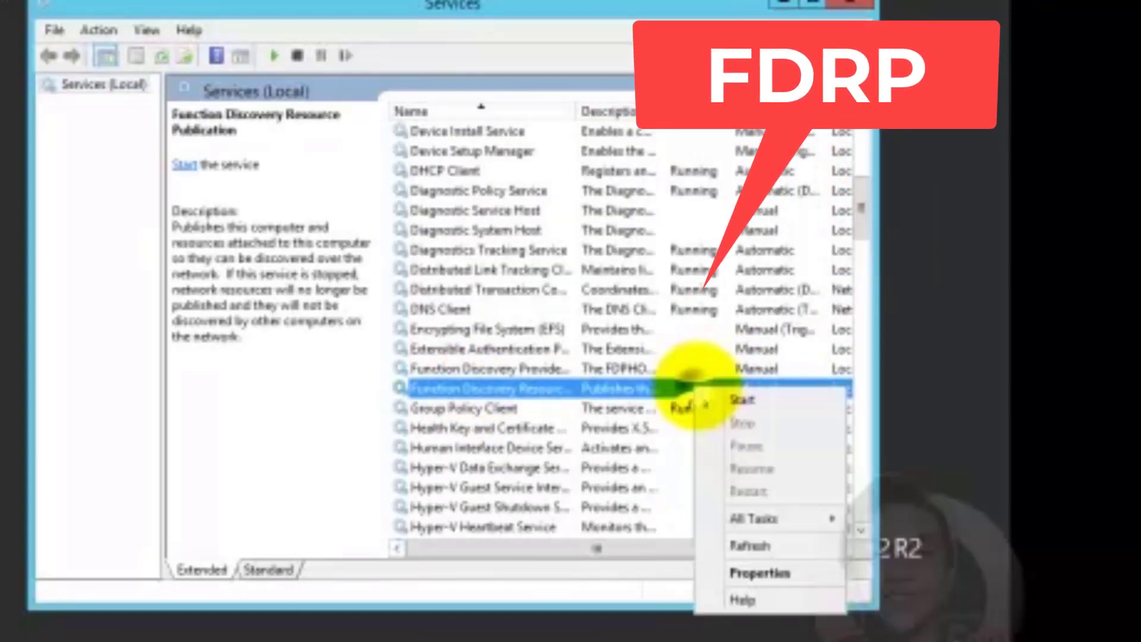
left_click(755, 572)
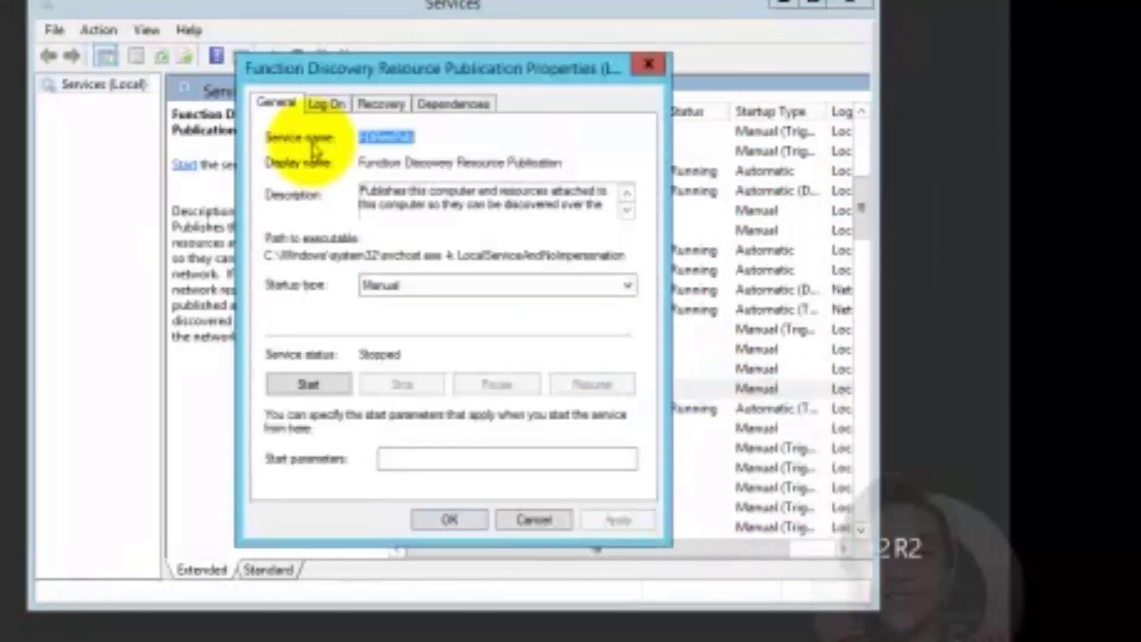
left_click(392, 284)
left_click(386, 318)
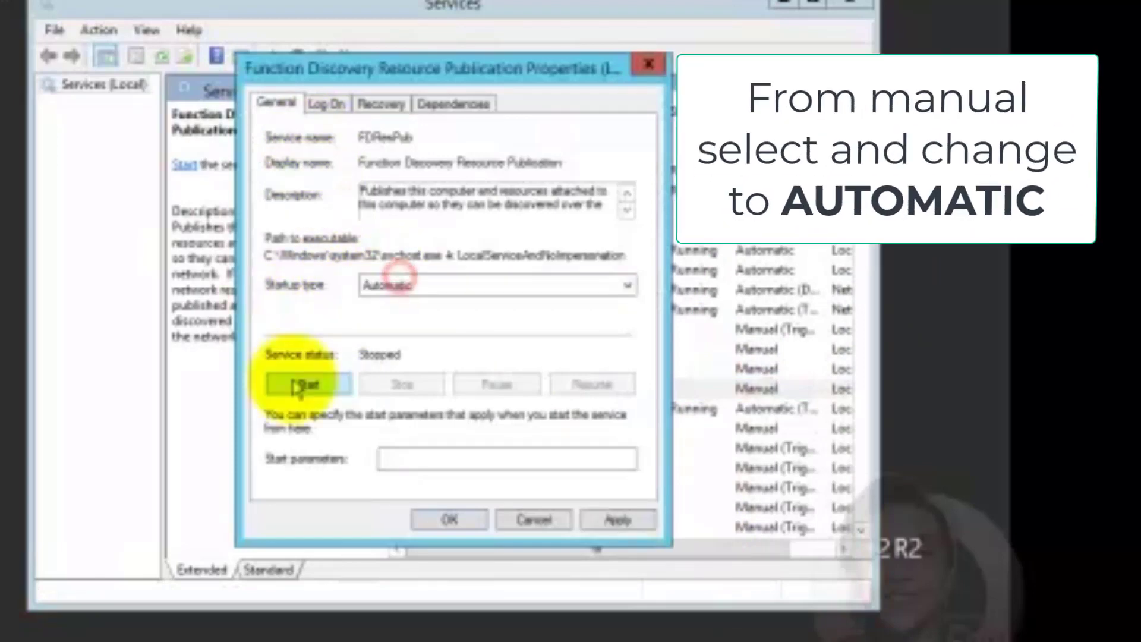
left_click(301, 384)
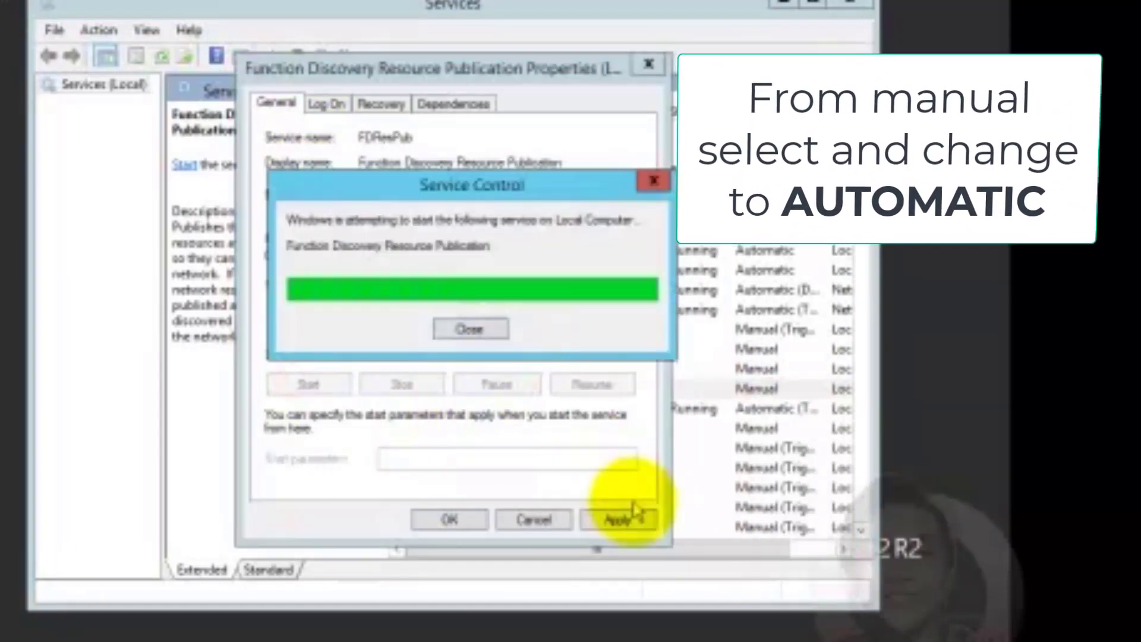
left_click(621, 526)
left_click(440, 521)
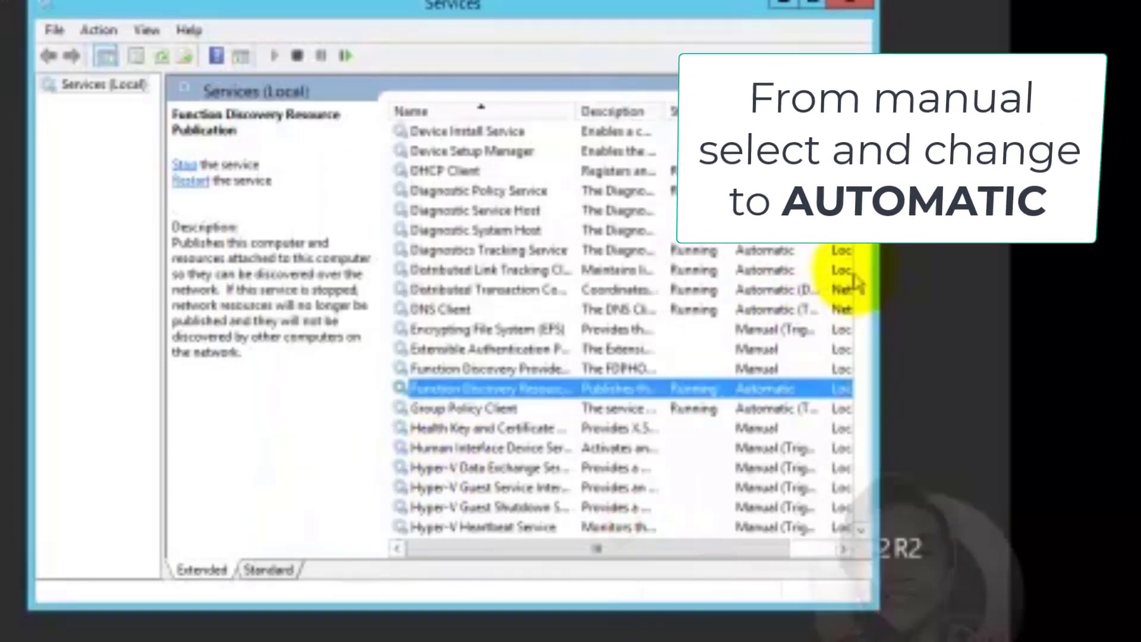
left_click_drag(863, 221, 797, 459)
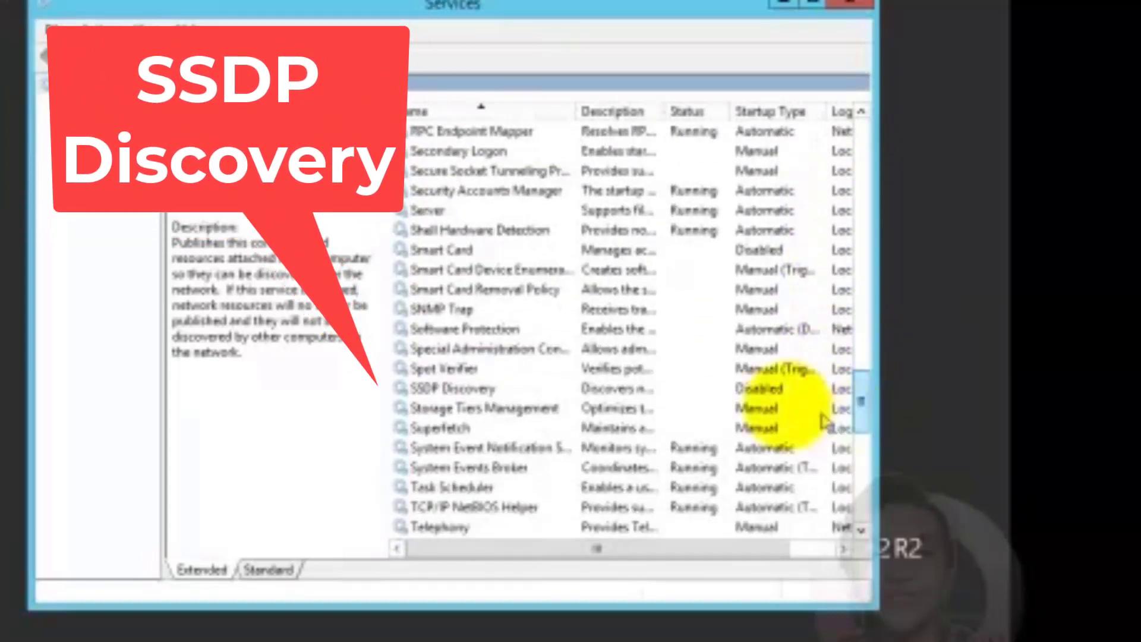
Set SSDP Discovery's startup type to Automatic, apply it, and start the service
right_click(475, 388)
left_click(523, 573)
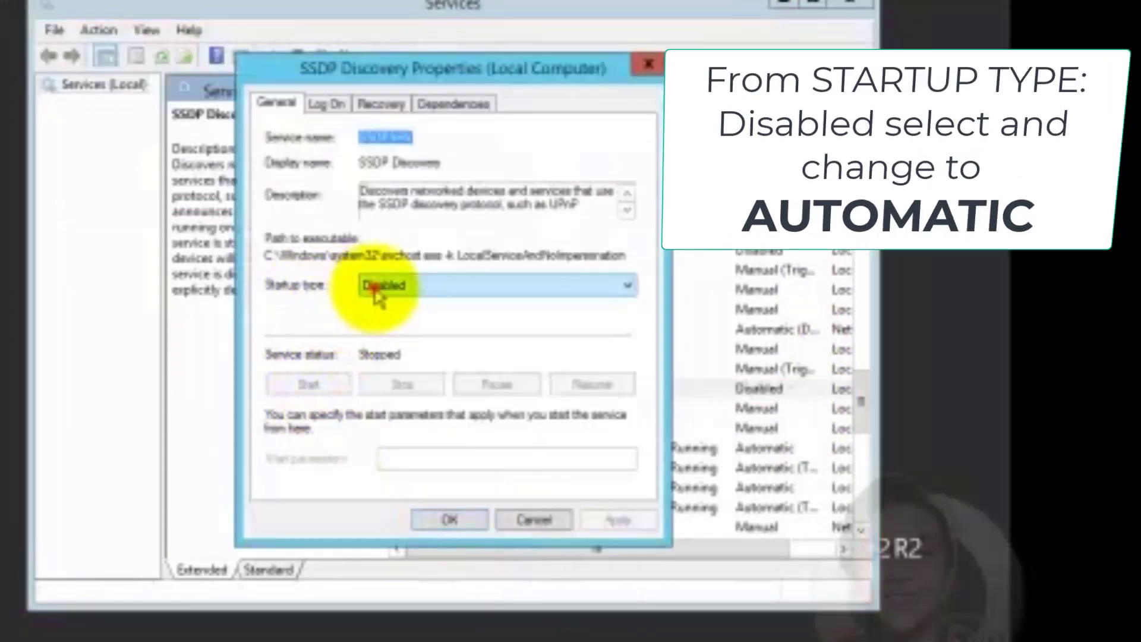
left_click(387, 286)
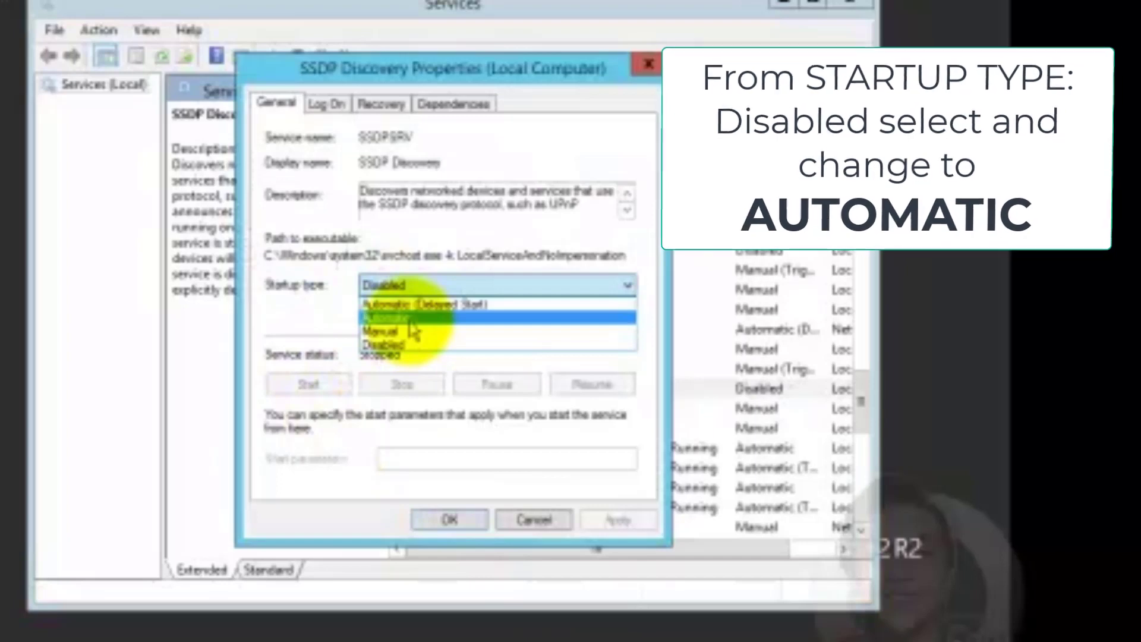
left_click(411, 320)
left_click(616, 521)
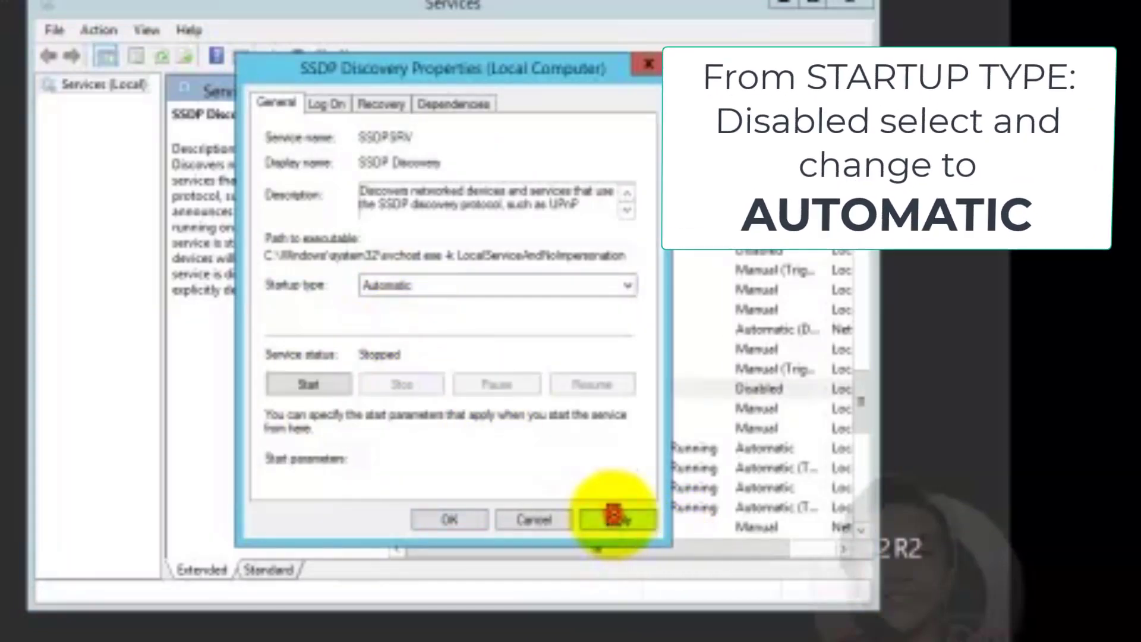
left_click(291, 395)
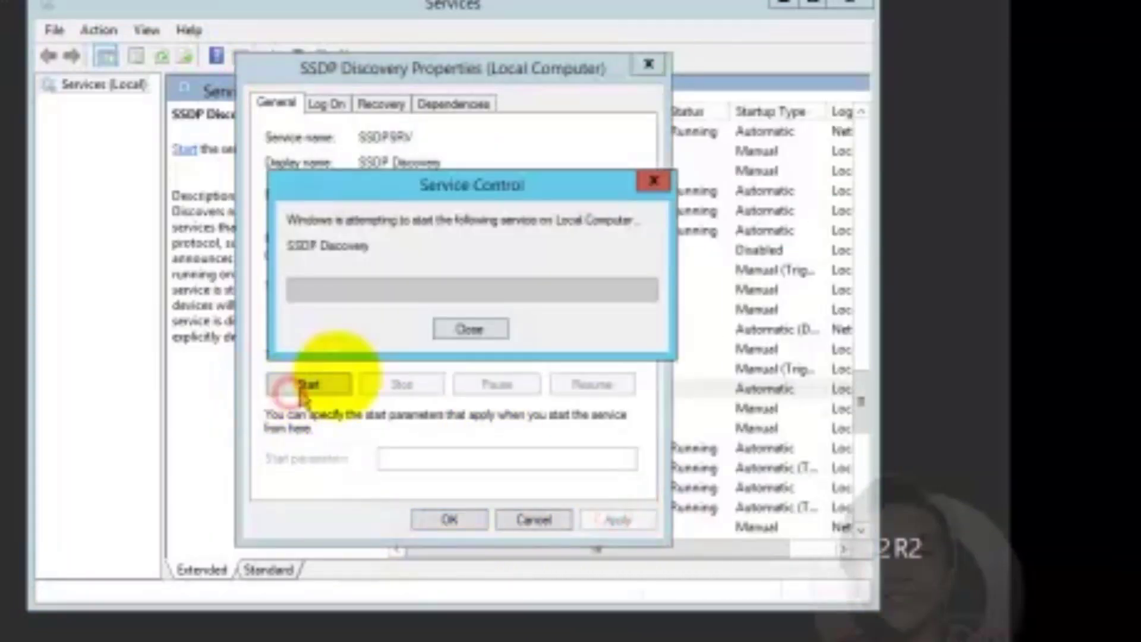
left_click(447, 527)
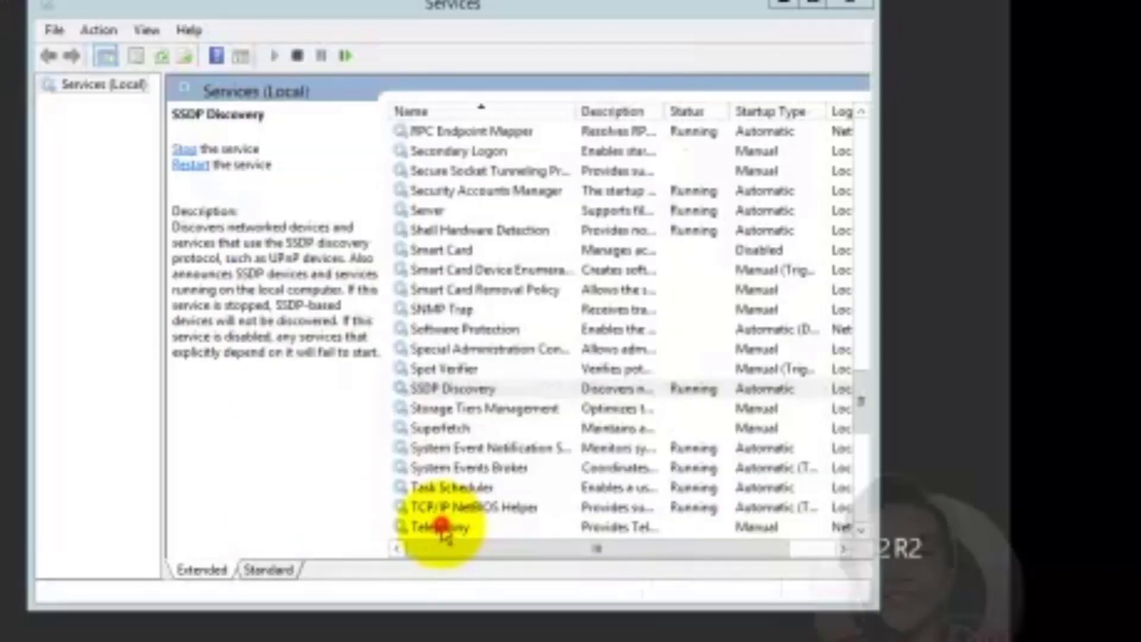
Set the UPnP Device Host service's startup type to Automatic and apply it
left_click_drag(861, 404, 881, 469)
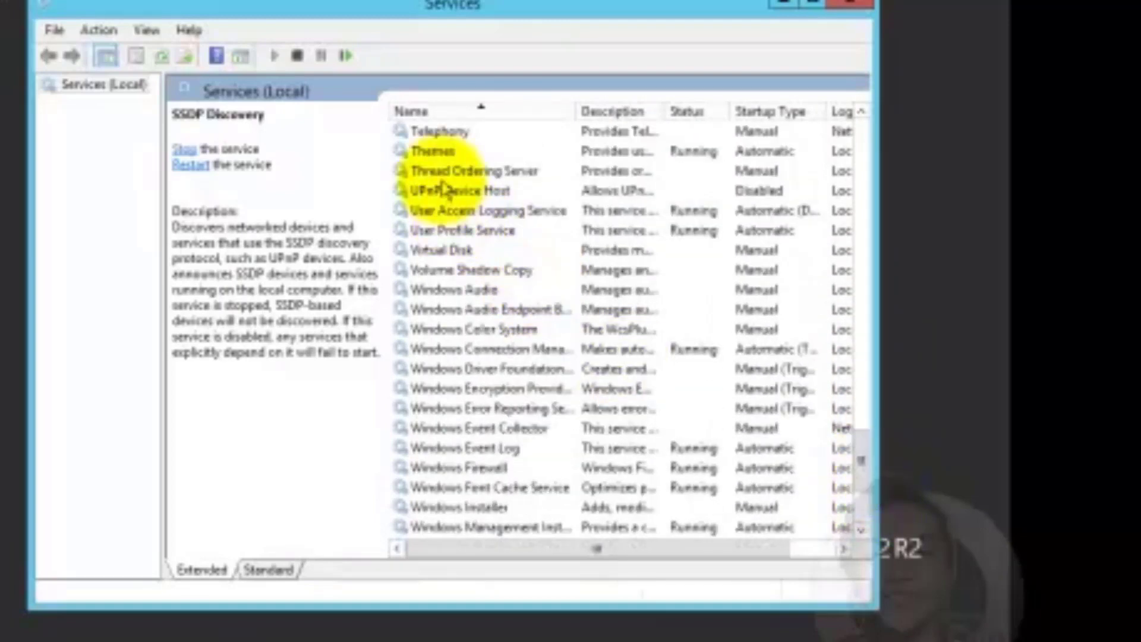
left_click(449, 189)
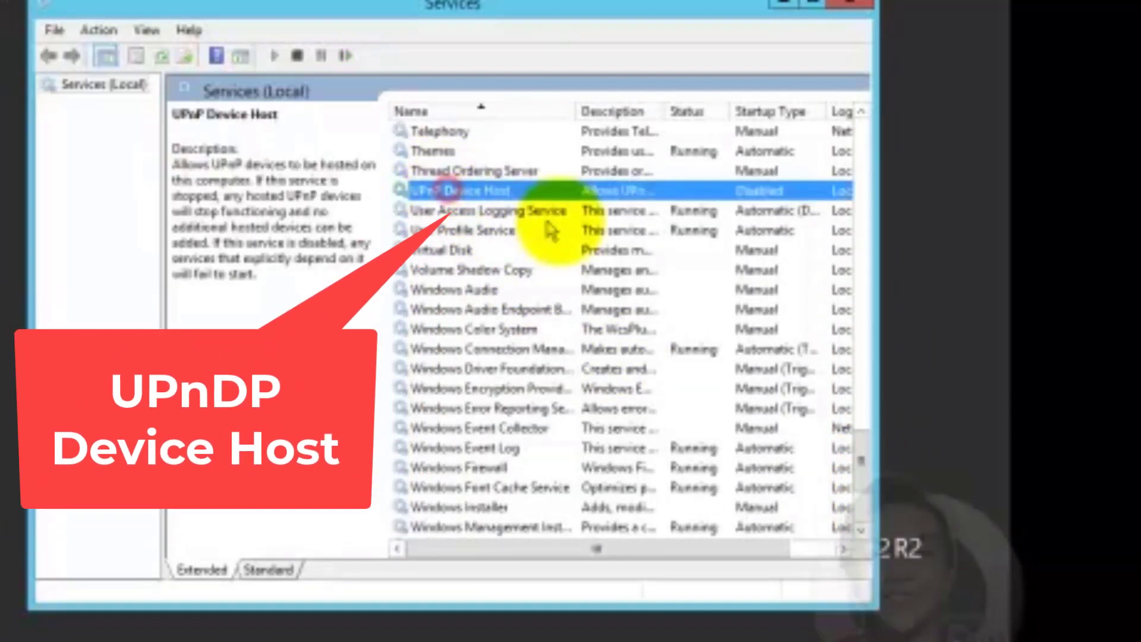
right_click(531, 200)
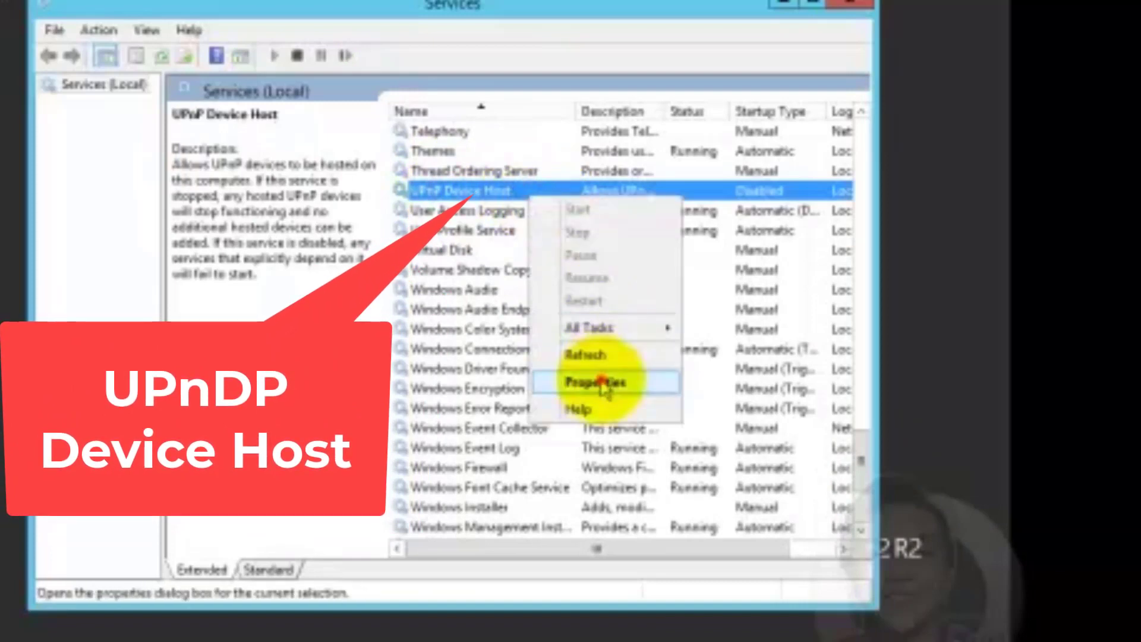
left_click(611, 382)
left_click(377, 286)
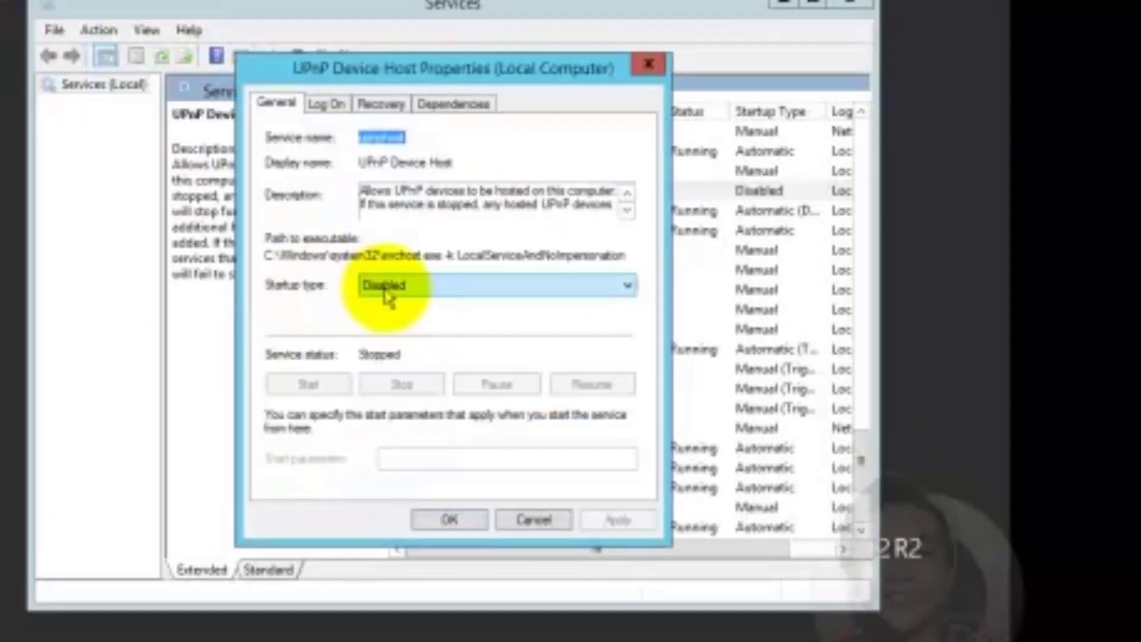
left_click(419, 287)
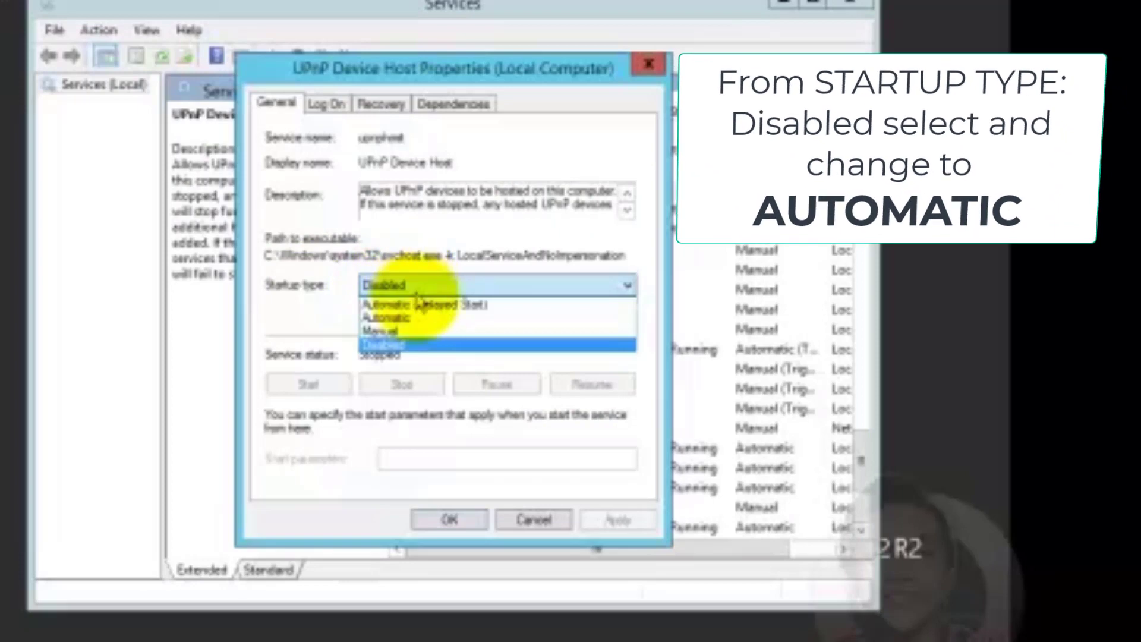
left_click(389, 318)
left_click(615, 520)
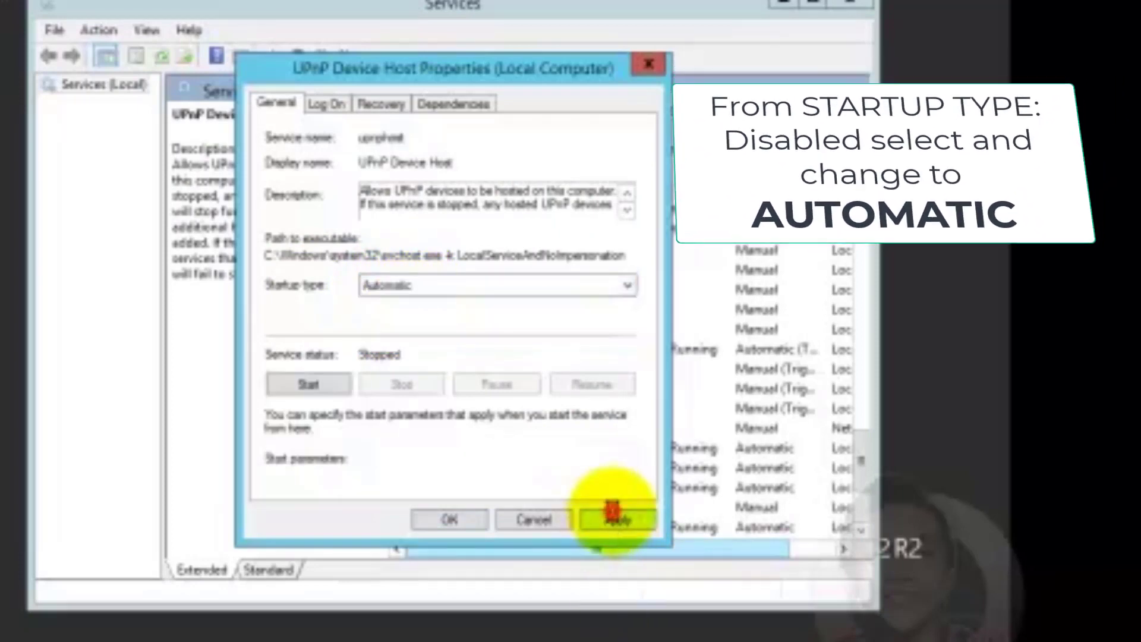
Start the UPnP Device Host service, confirm, and close the Services console
left_click(311, 387)
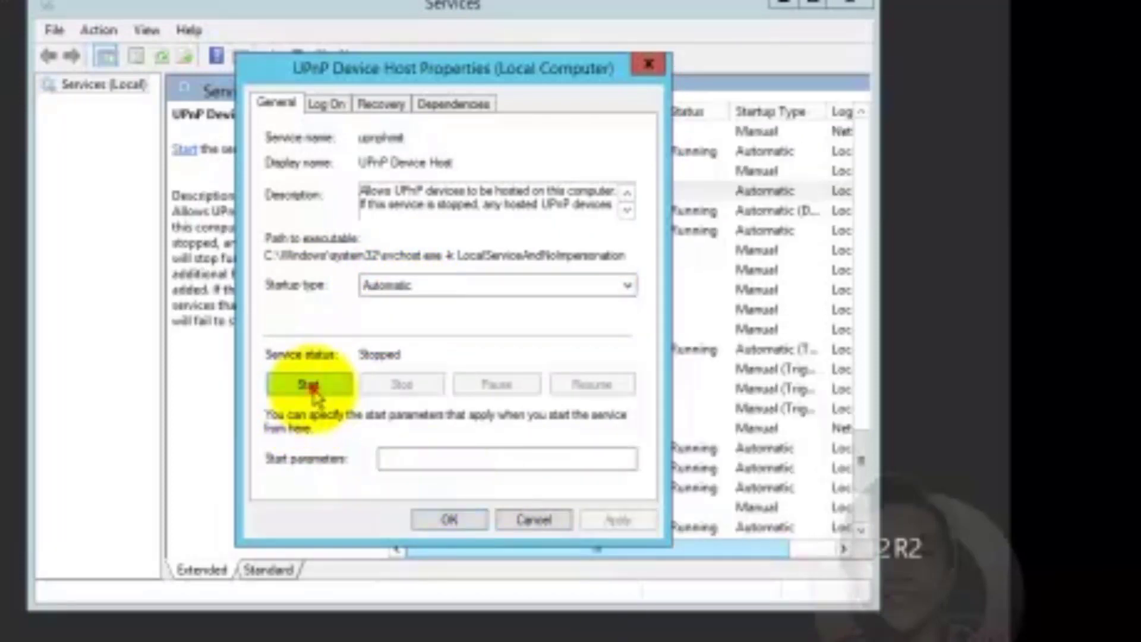
left_click(447, 522)
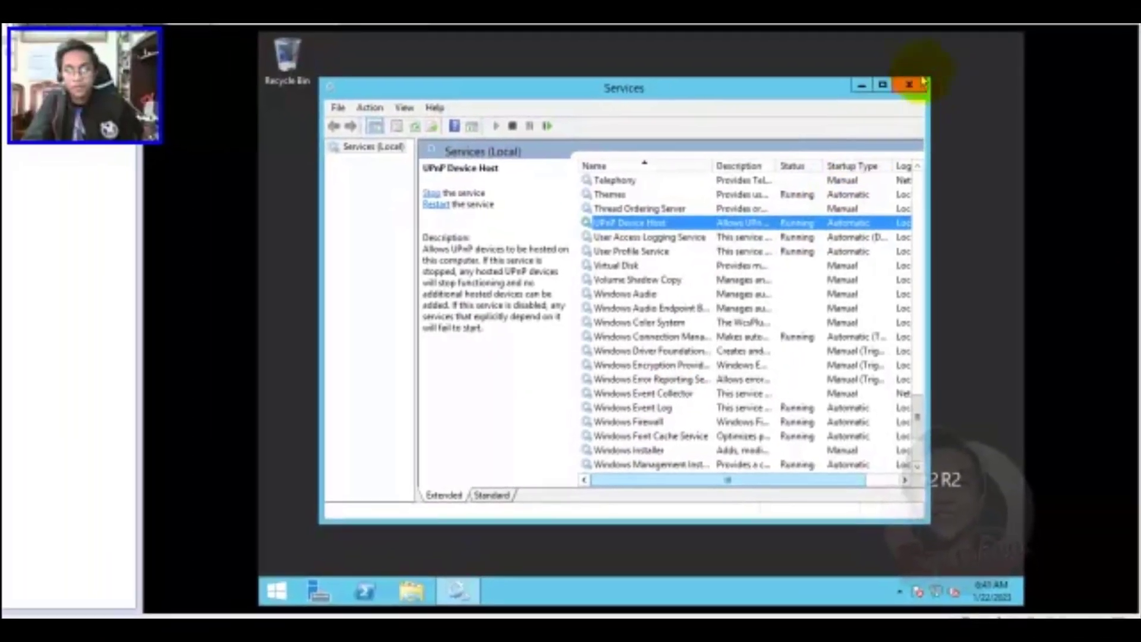
left_click(909, 86)
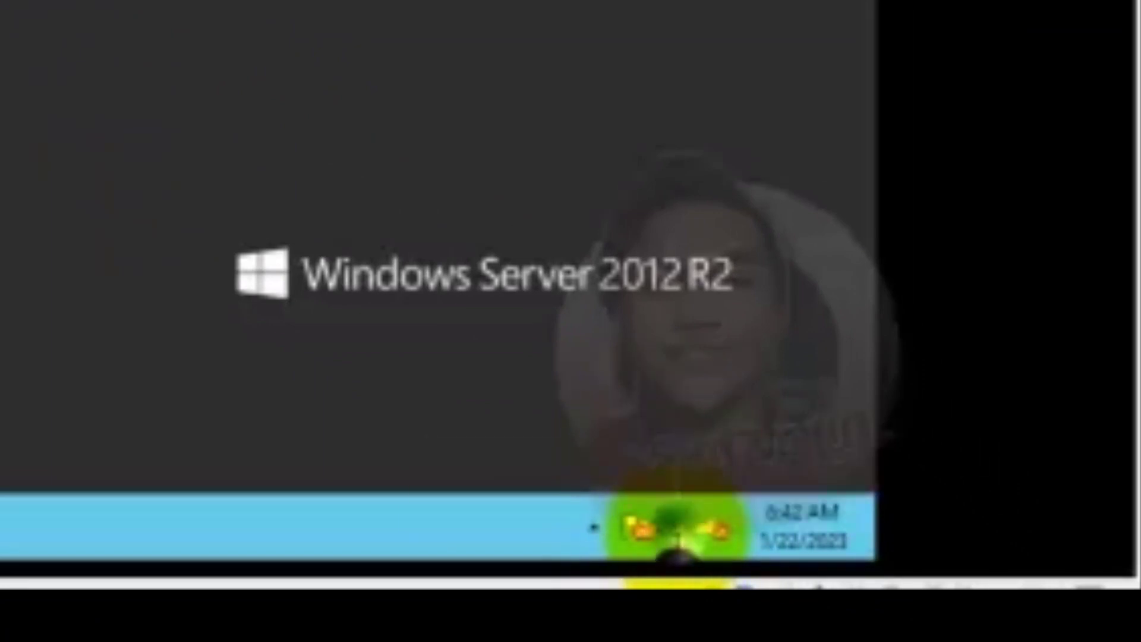
Open the Ethernet0 adapter's properties via Network and Sharing Center's adapter settings
right_click(682, 548)
left_click(550, 510)
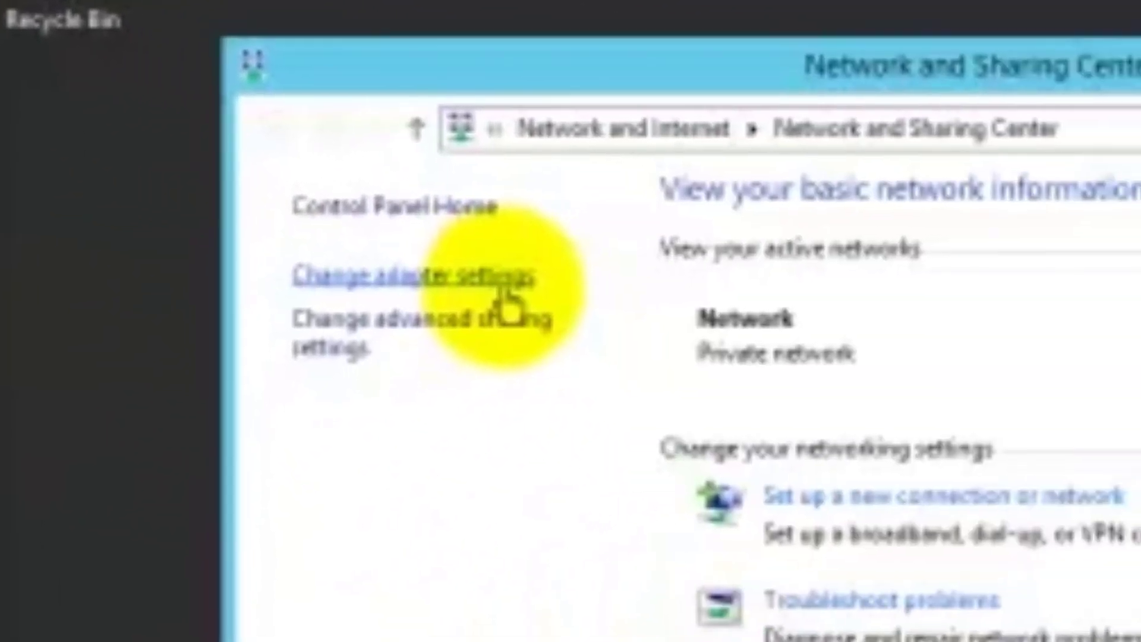
left_click(502, 291)
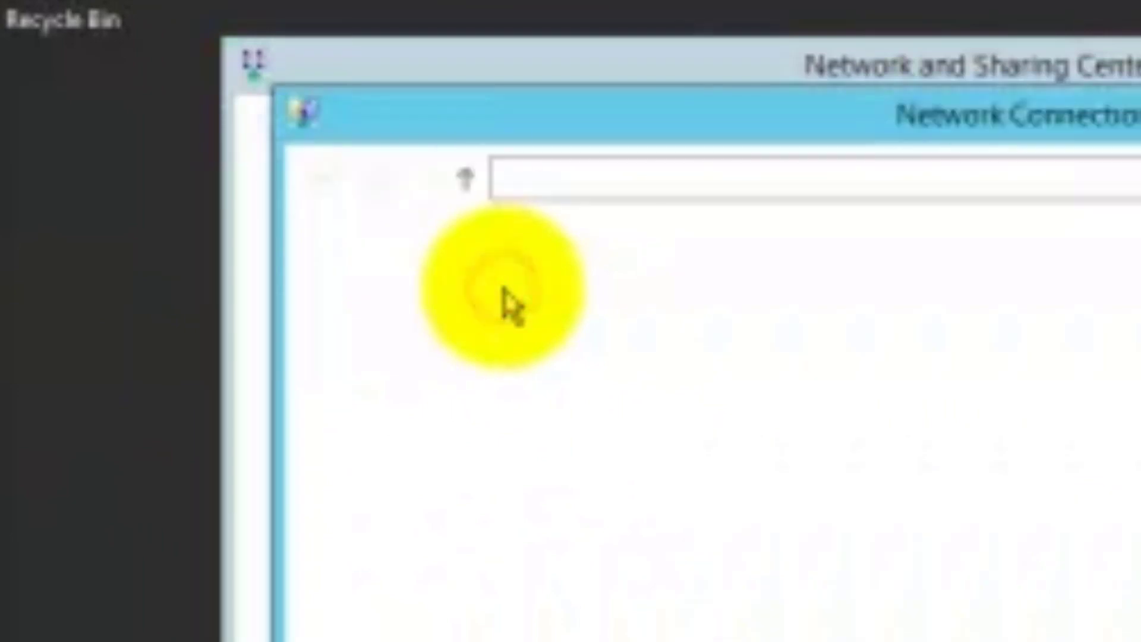
left_click(536, 356)
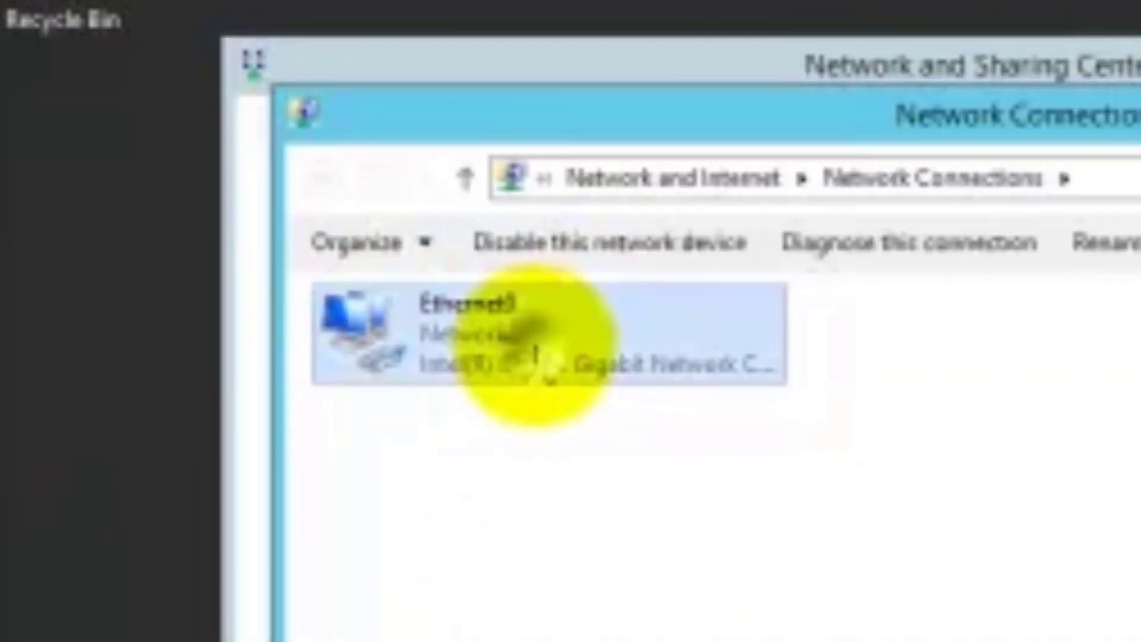
right_click(536, 353)
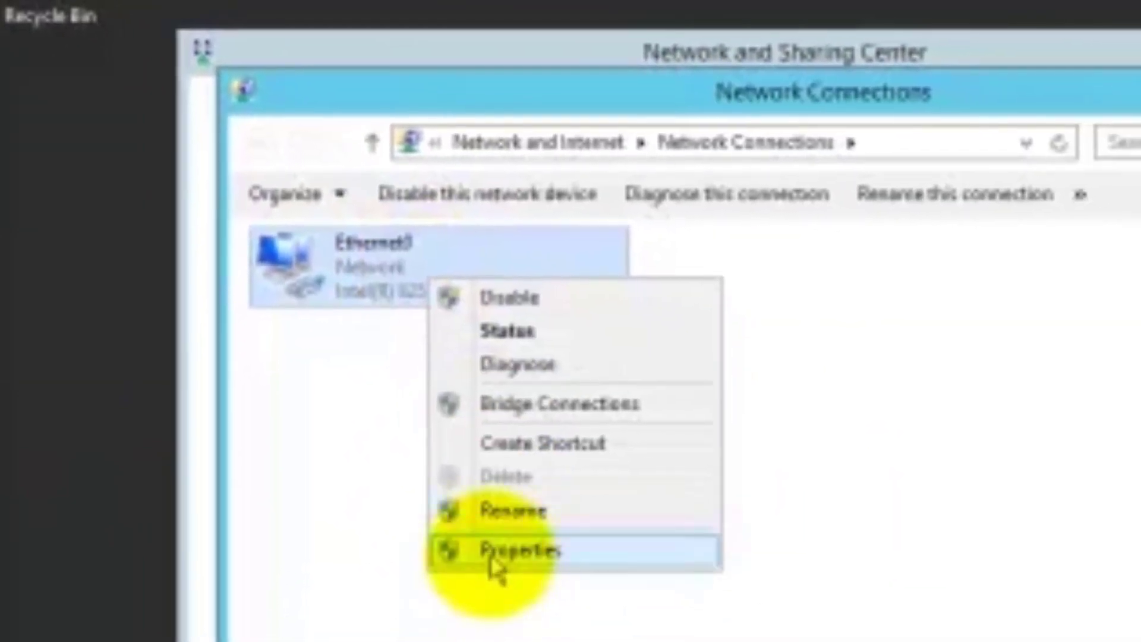
left_click(558, 631)
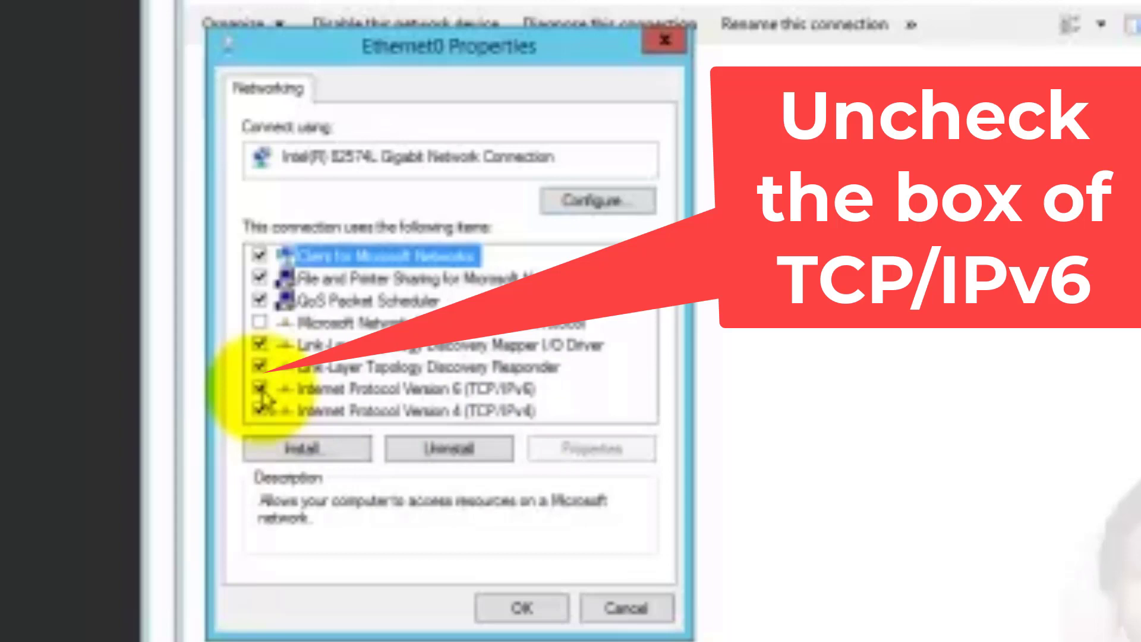
Uncheck TCP/IPv6 for Ethernet0 and verify TCP/IPv4 obtains its IP and DNS automatically
left_click(260, 390)
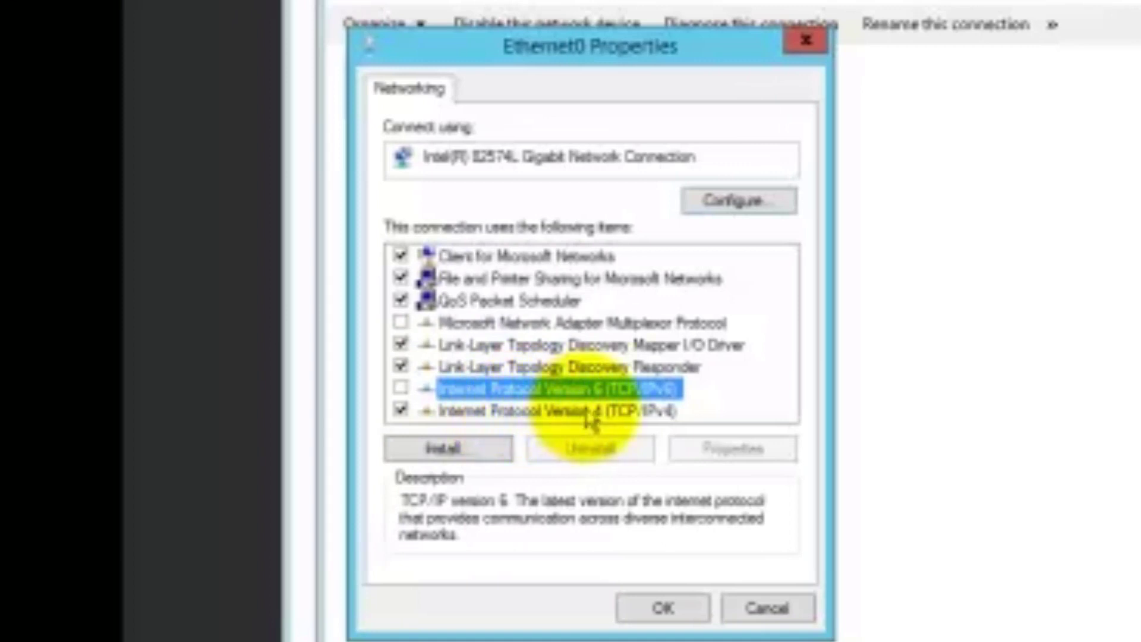
left_click(543, 416)
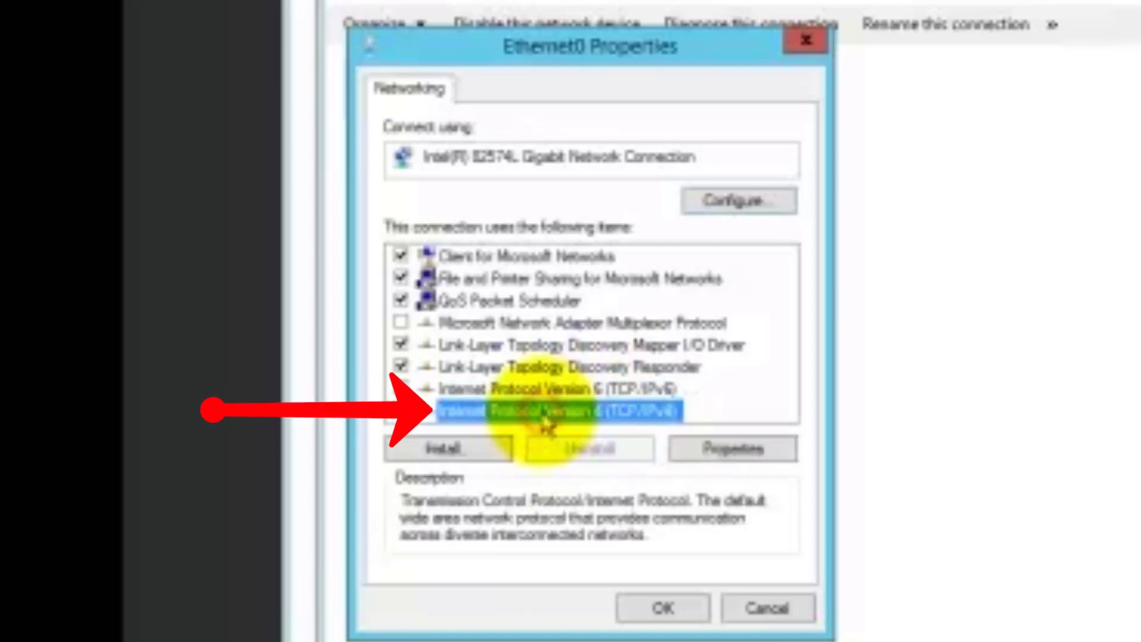
left_click(721, 451)
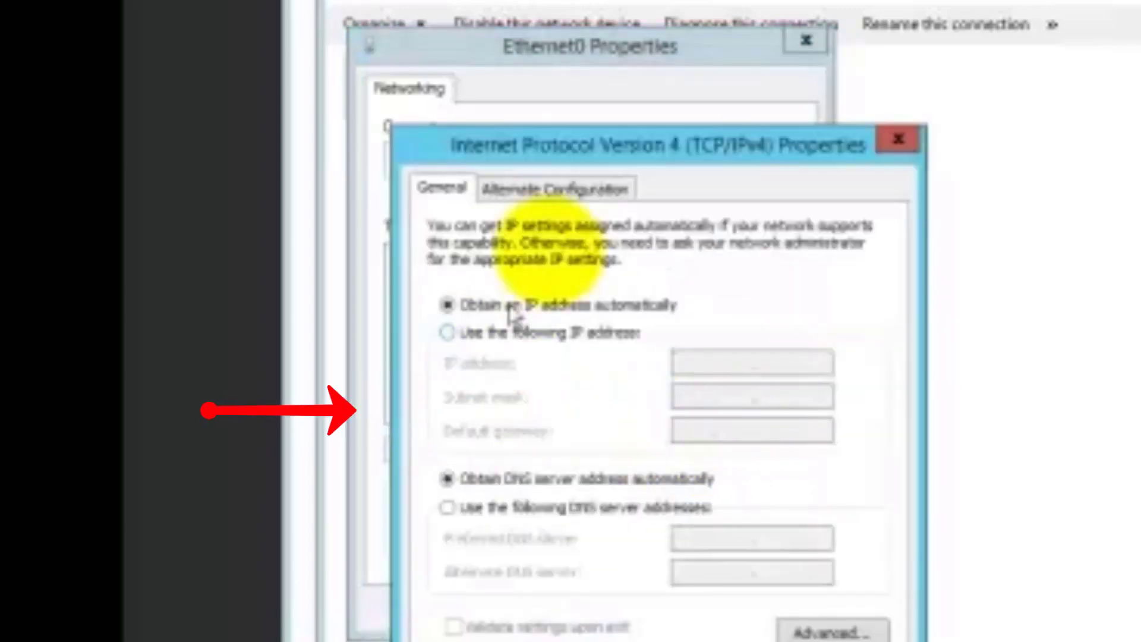
left_click_drag(767, 12, 888, 26)
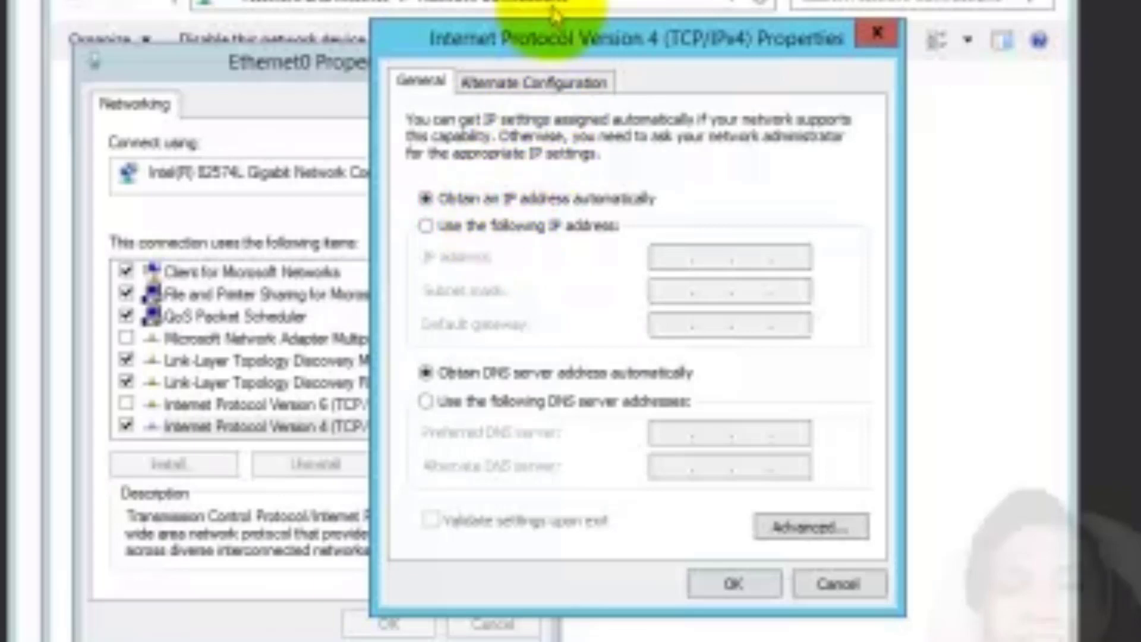
left_click_drag(552, 45, 645, 42)
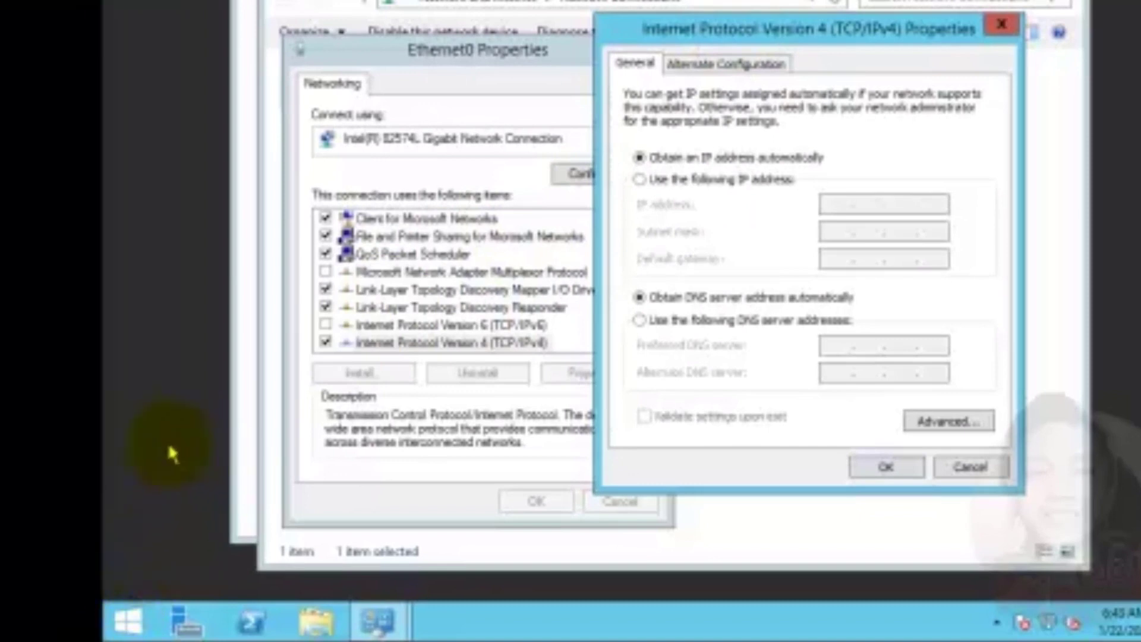
left_click(166, 432)
Launch a Command Prompt with cmd from Run and run ipconfig to check Ethernet0's address
key("super+r")
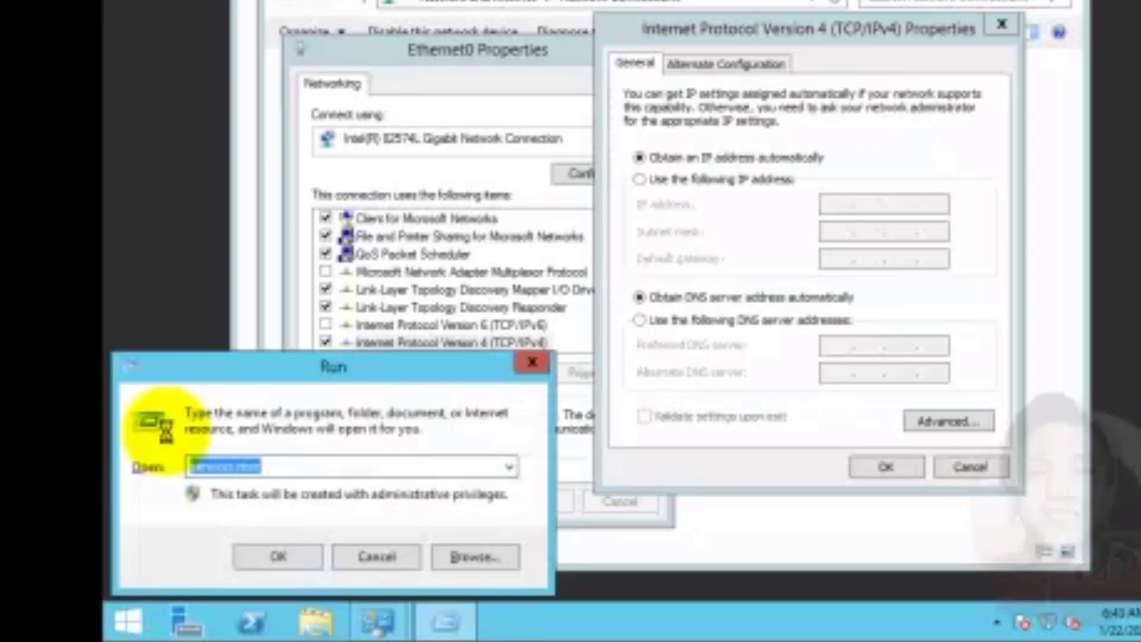
type("cmd")
key("Return")
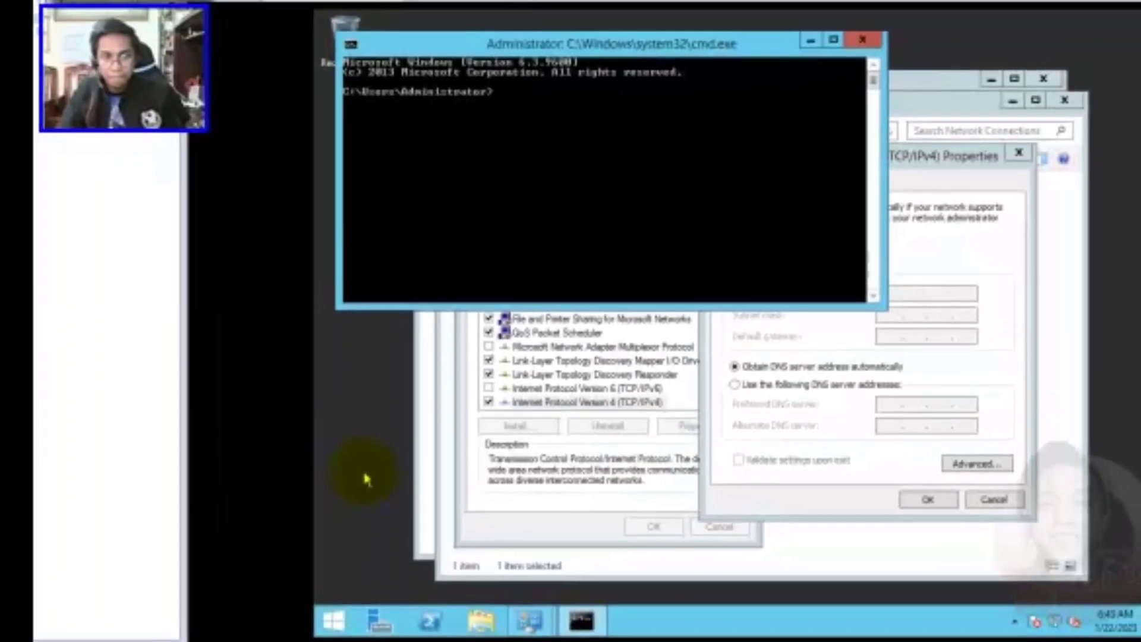
left_click_drag(593, 48, 615, 153)
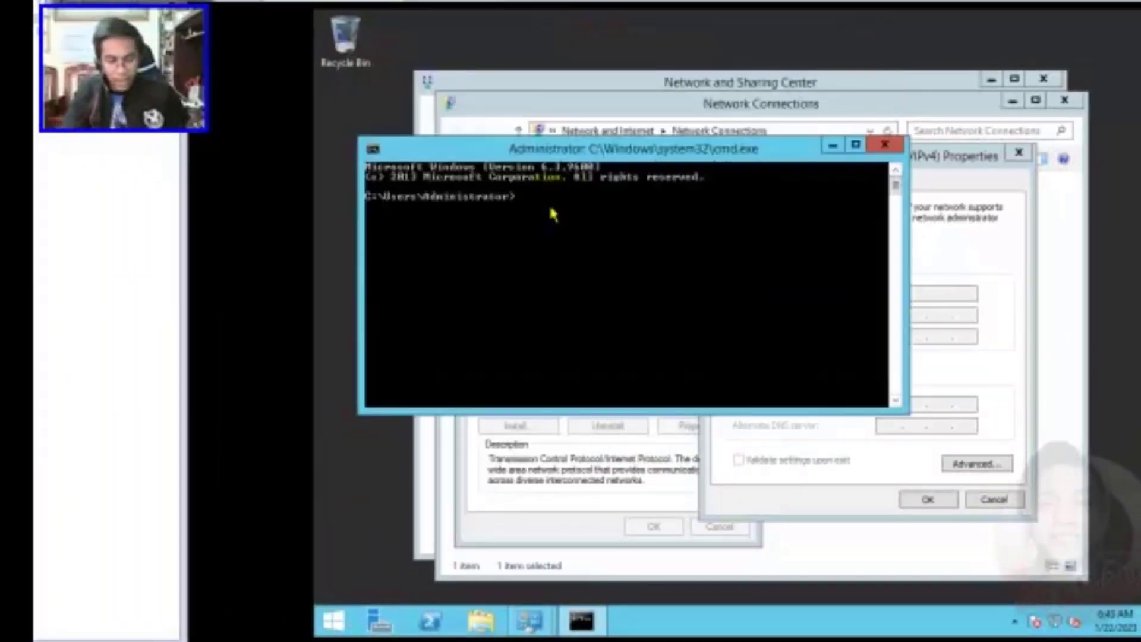
type("ipconfig")
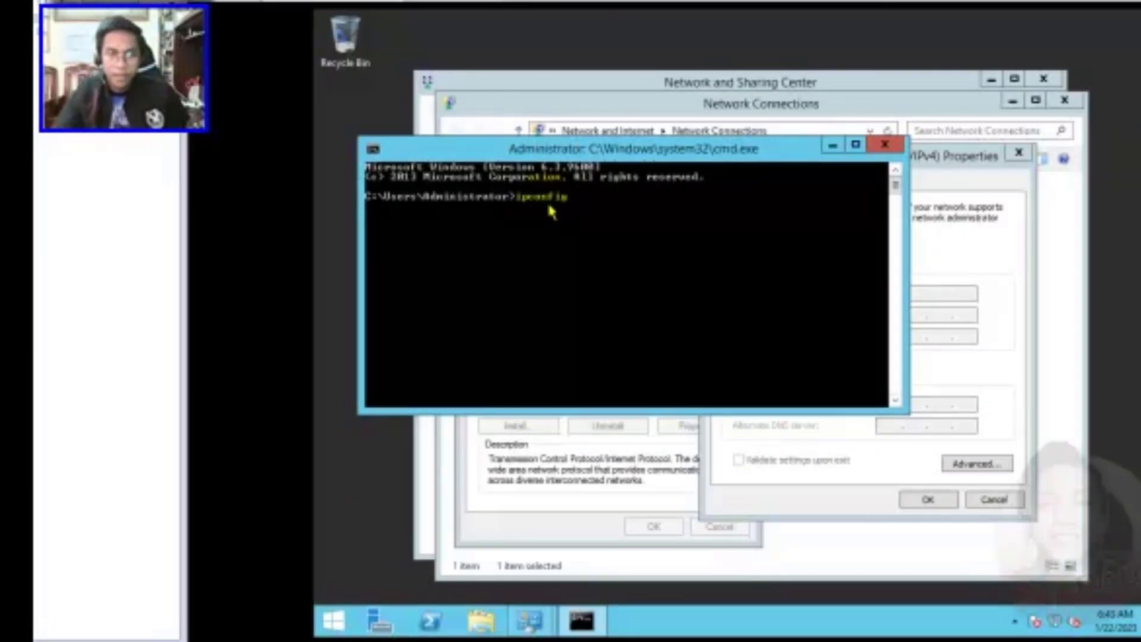
key("Return")
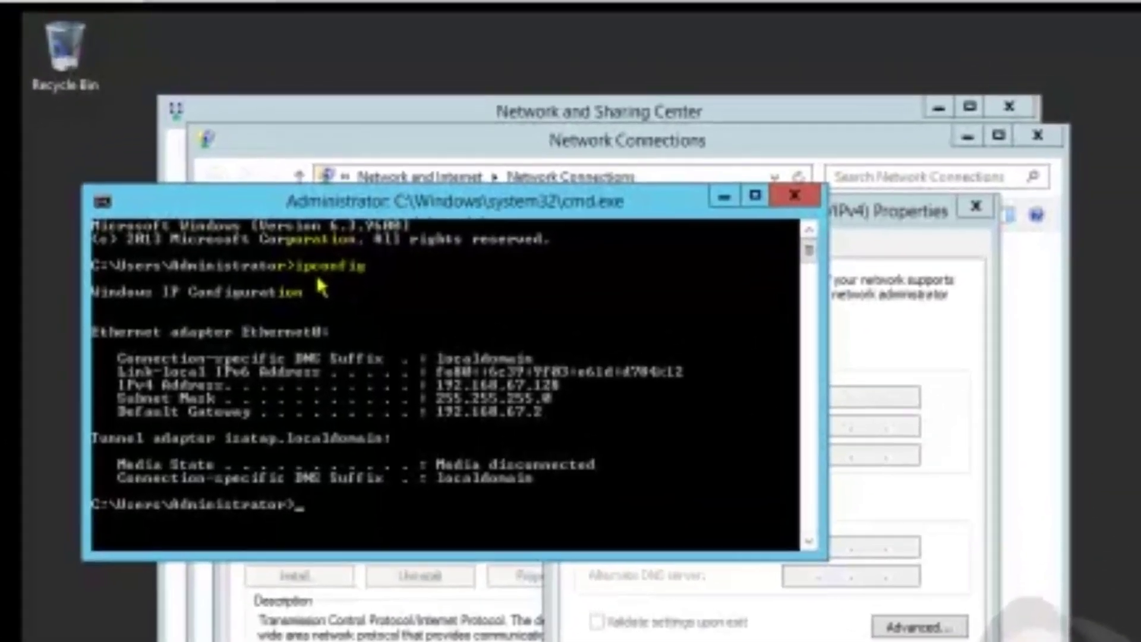
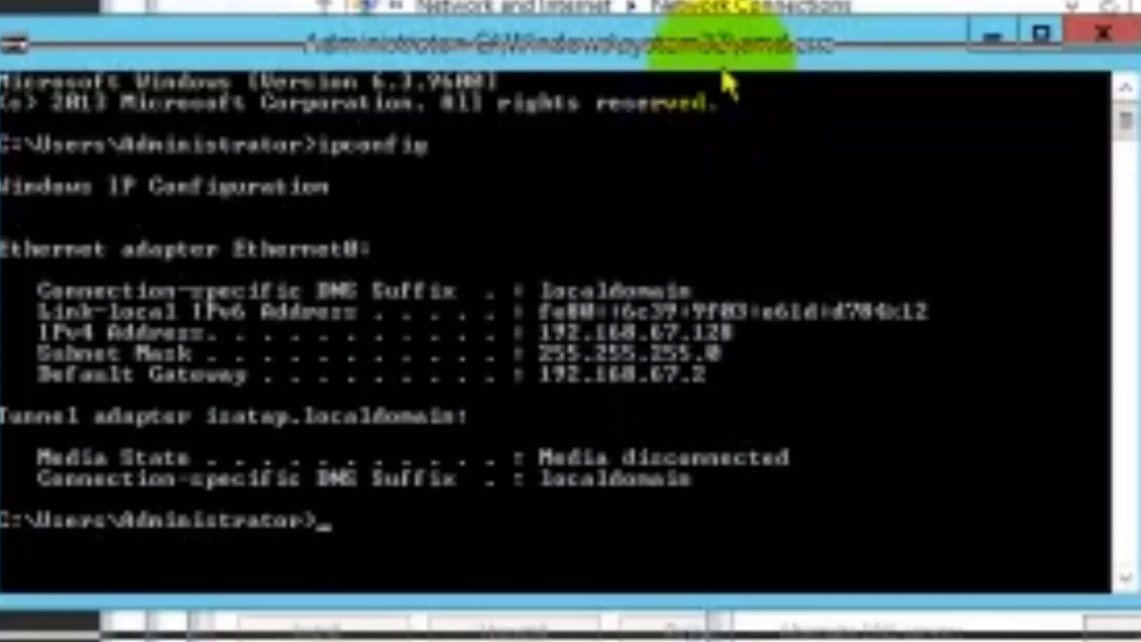
Arrange Command Prompt beside IPv4 Properties to compare address 192.168.67.128, mask 255.255.255.0, gateway 192.168.67.2
left_click_drag(737, 45, 790, 83)
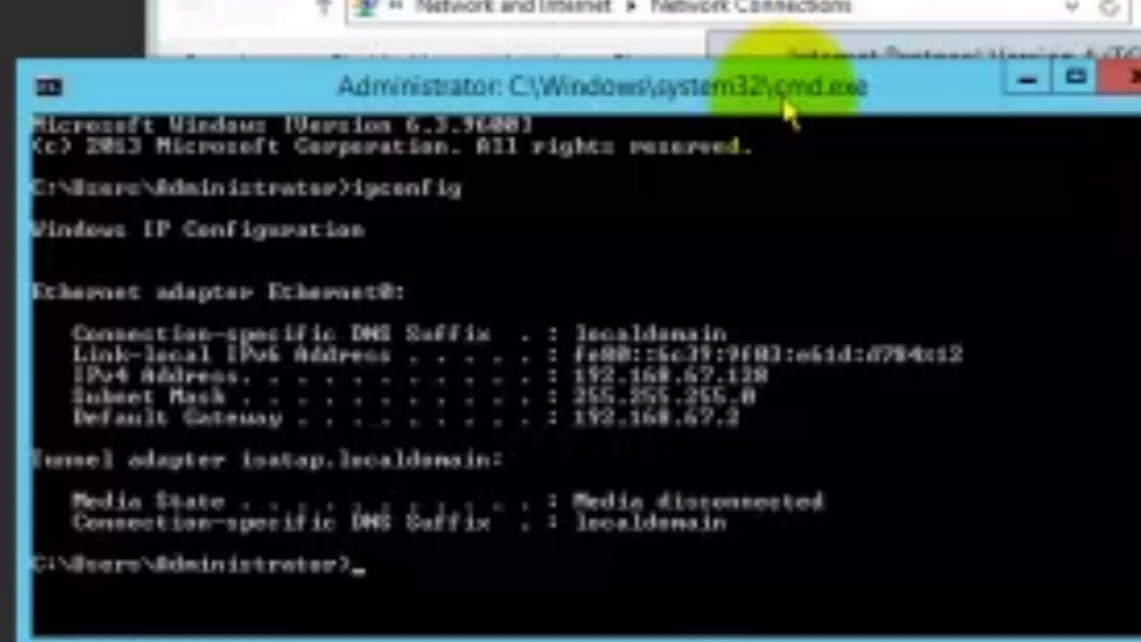
left_click_drag(776, 70, 691, 7)
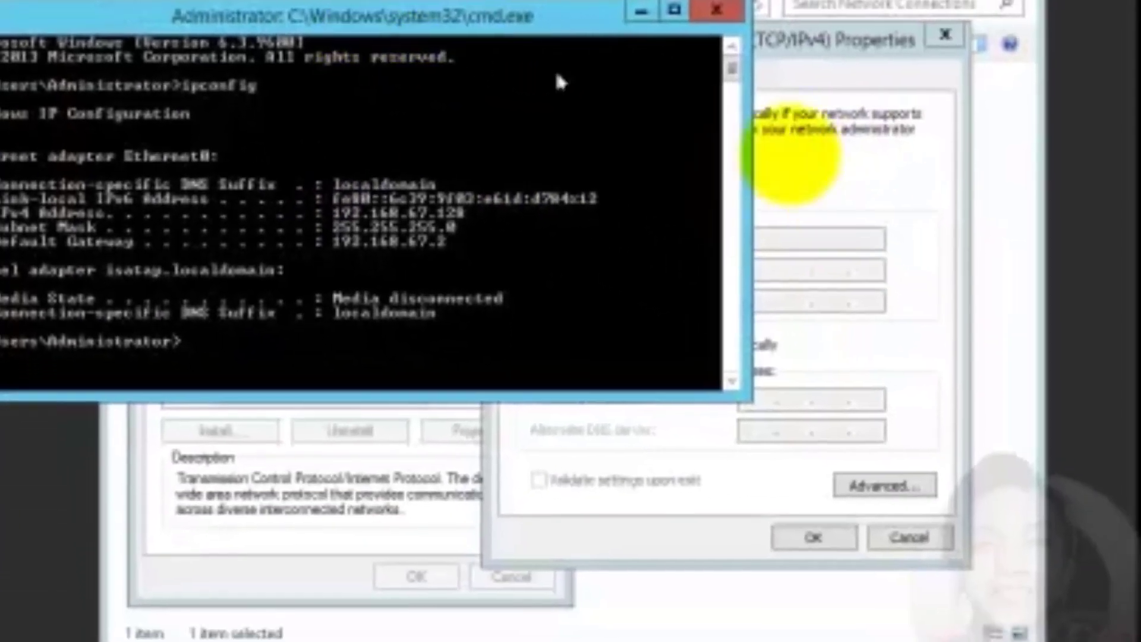
left_click(849, 178)
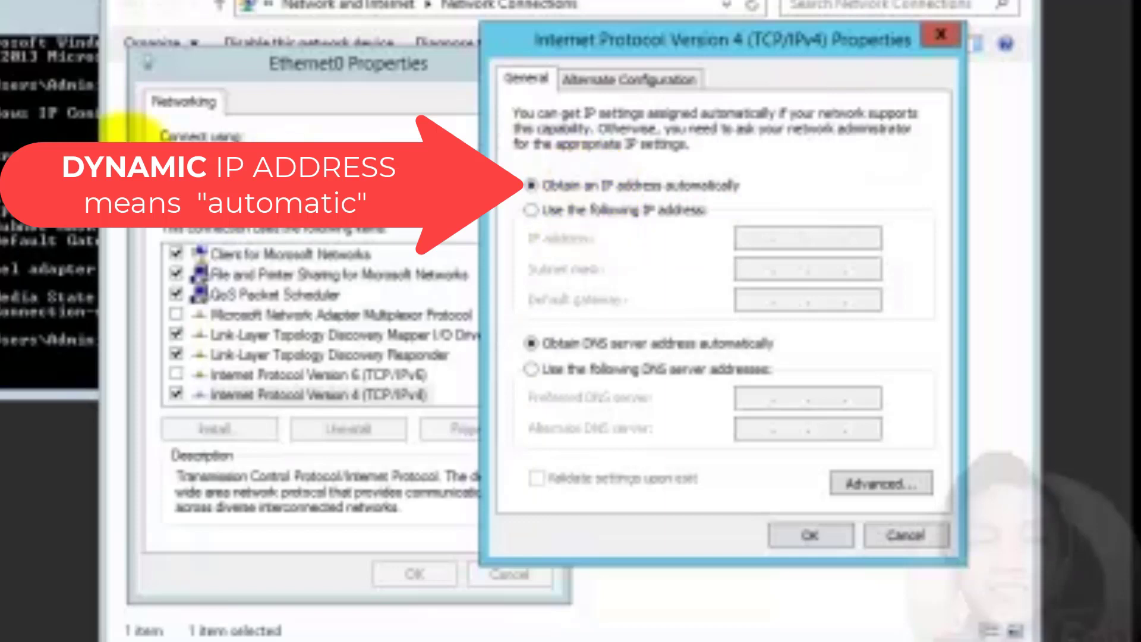
key("alt+Tab")
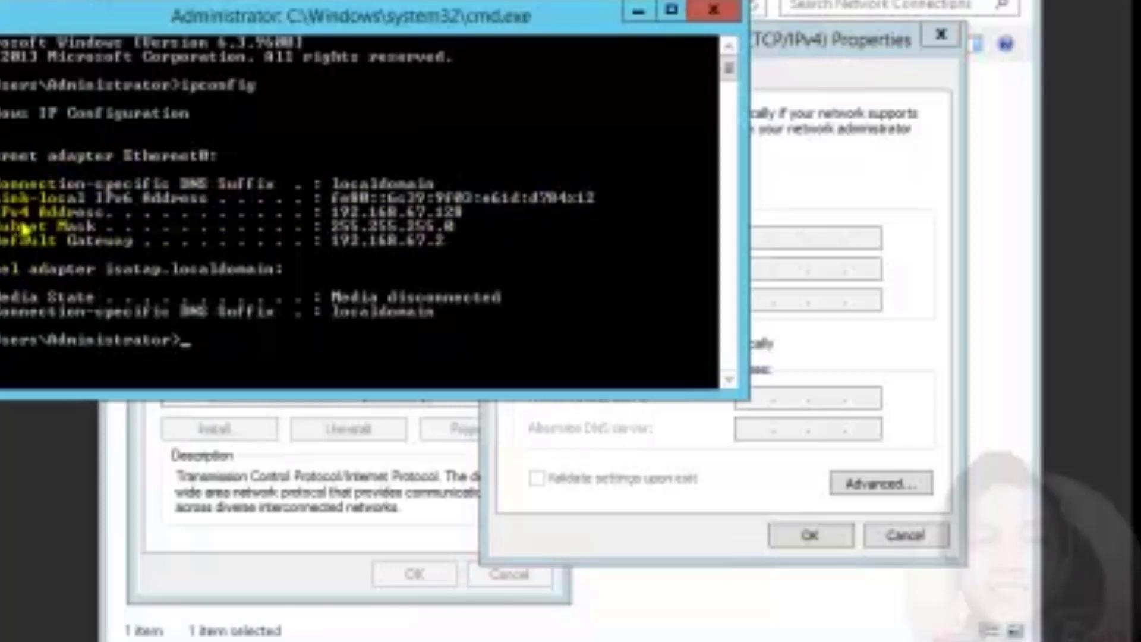
left_click(427, 23)
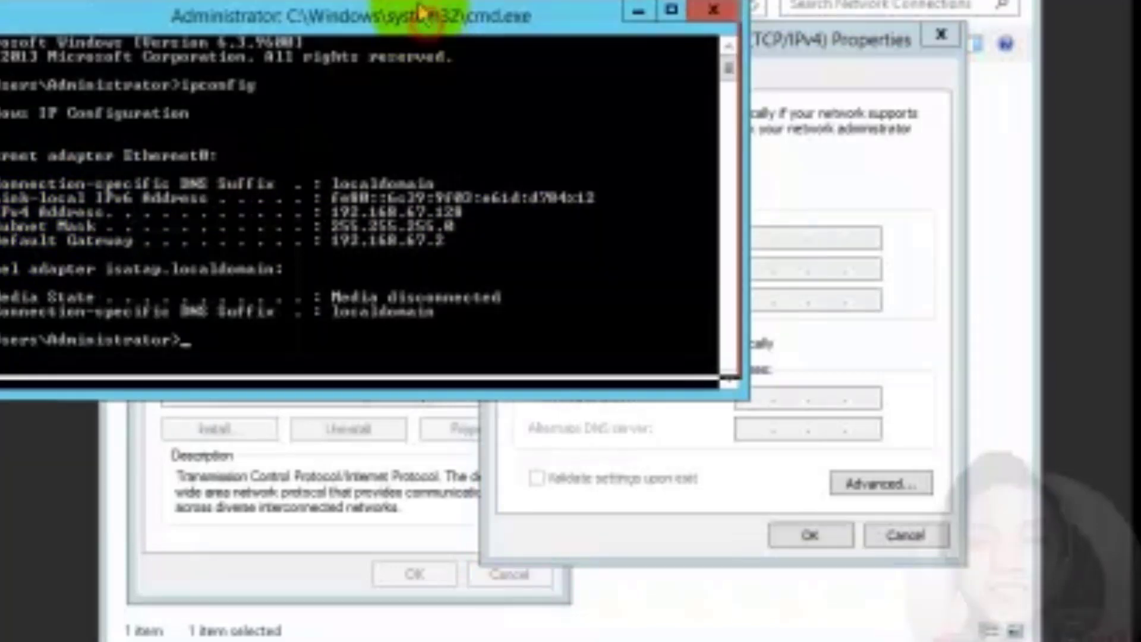
left_click_drag(426, 22, 416, 1)
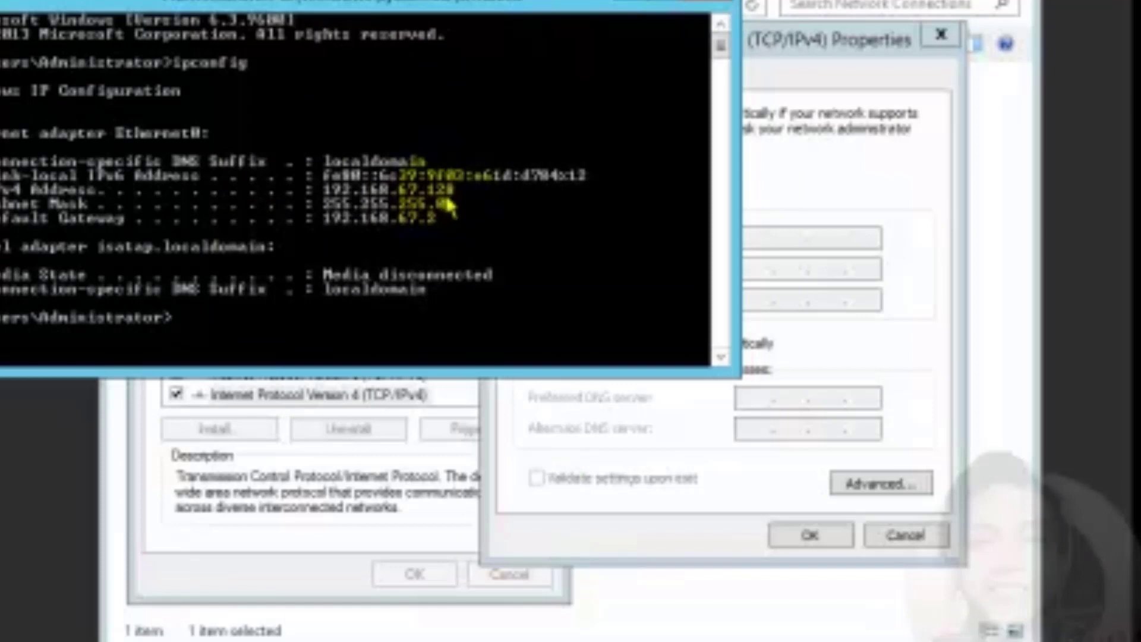
left_click(829, 159)
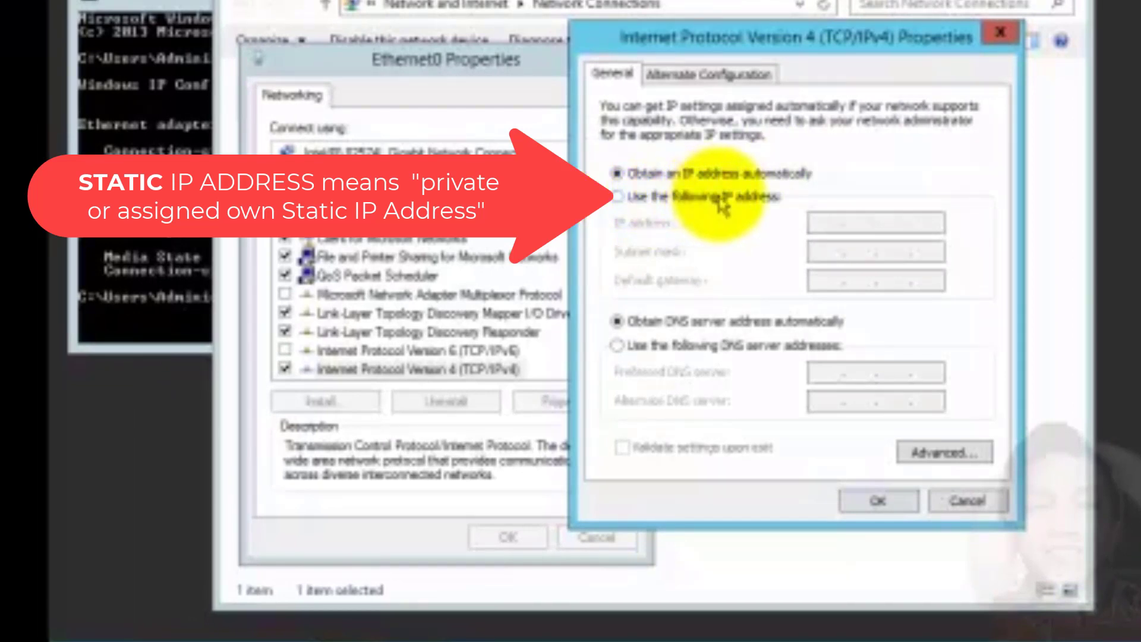
Choose 'Use the following IP address', move the IPv4 dialog up-left, and focus the IP address box
left_click(621, 209)
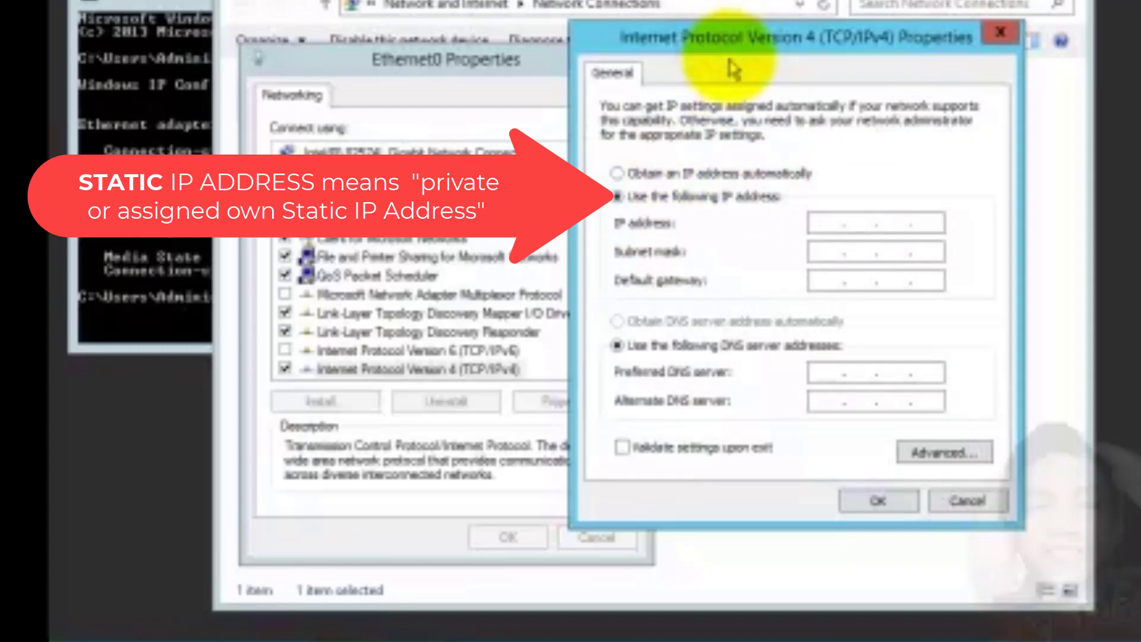
left_click_drag(734, 46, 714, 47)
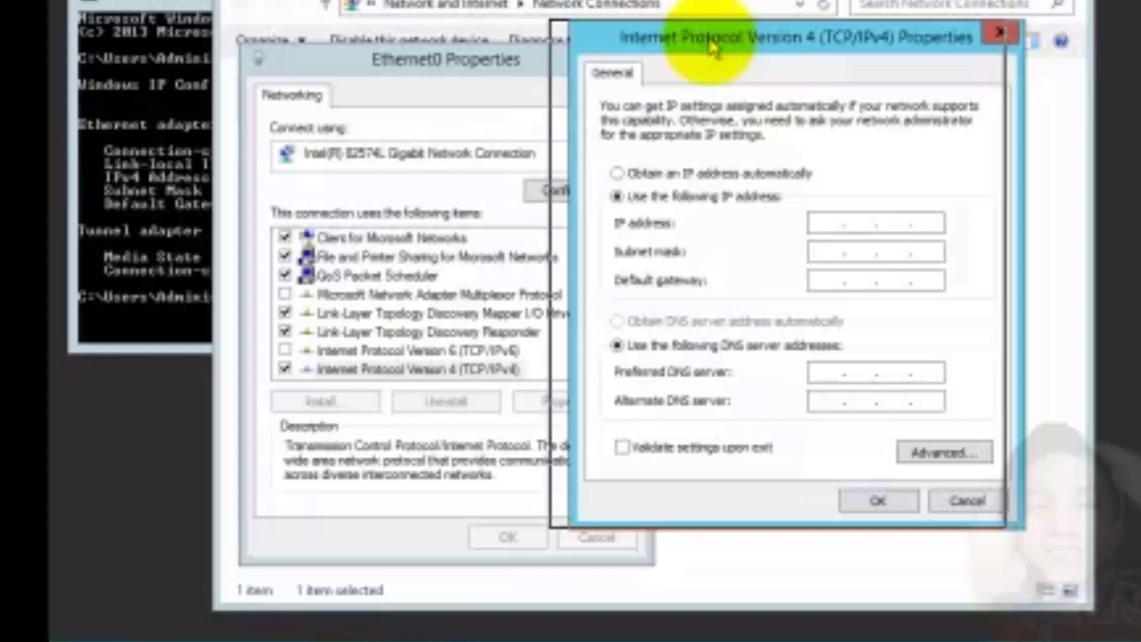
left_click_drag(714, 47, 705, 0)
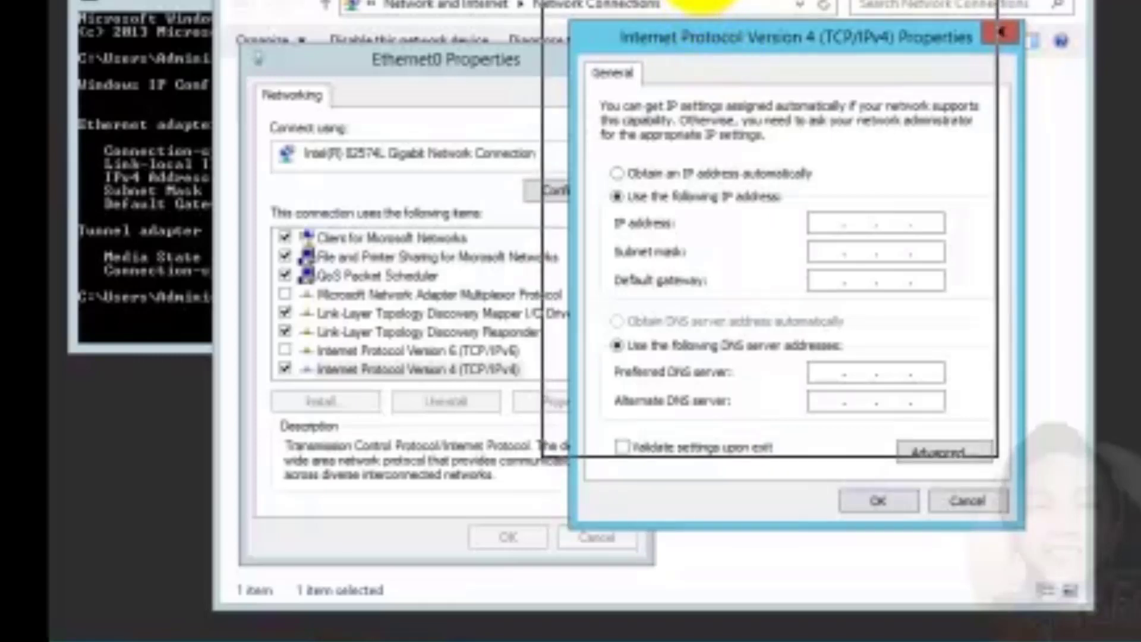
left_click_drag(701, 3, 701, 2)
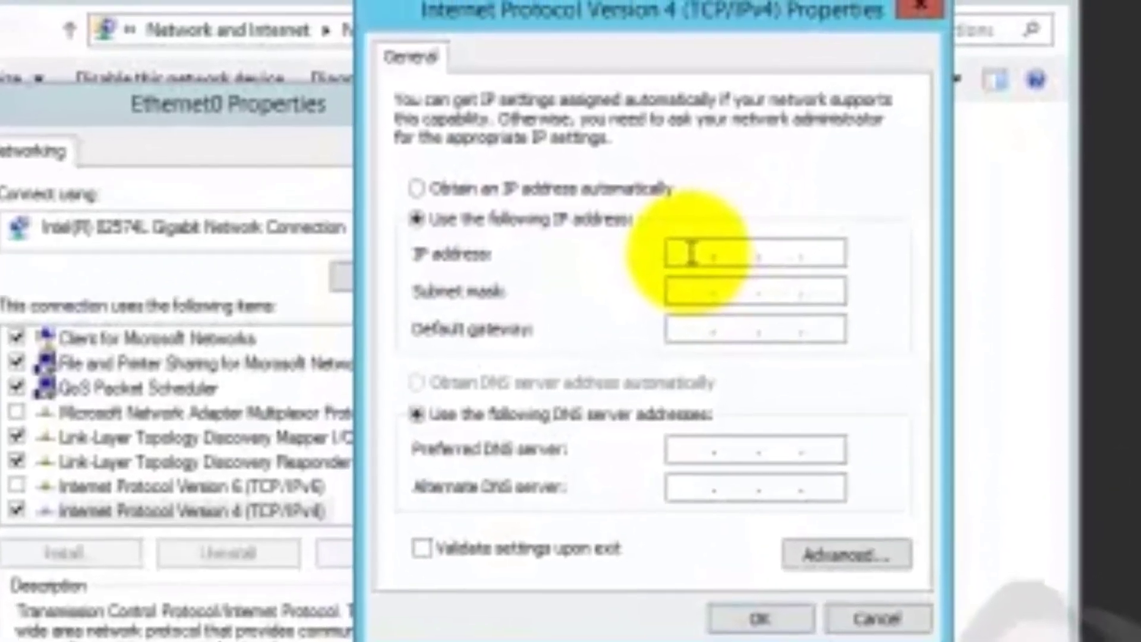
left_click(683, 252)
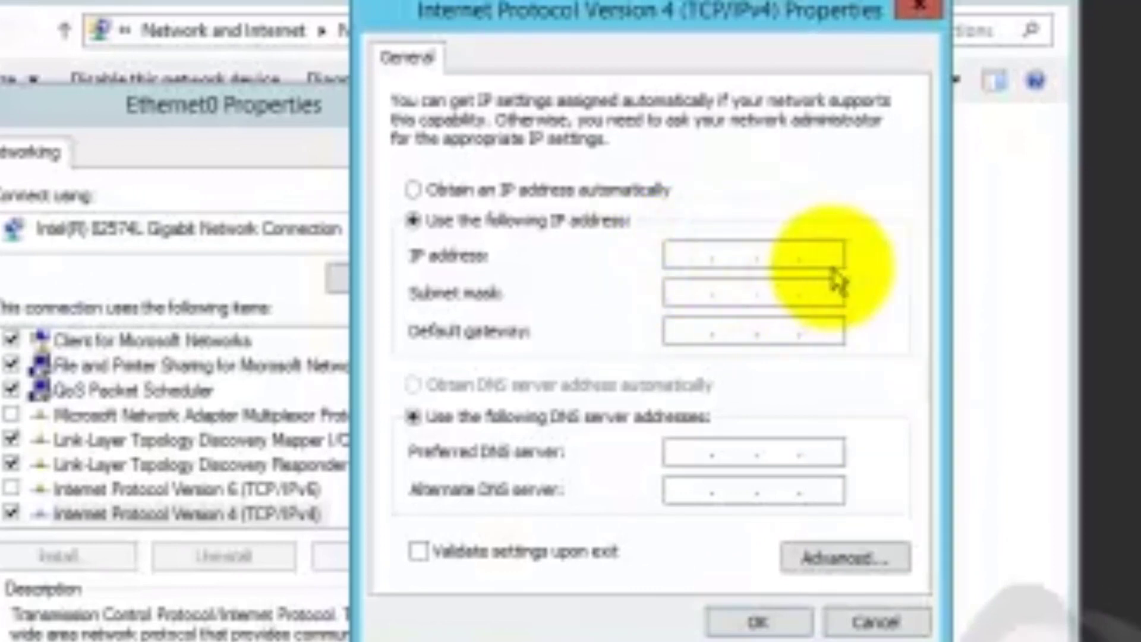
left_click(690, 258)
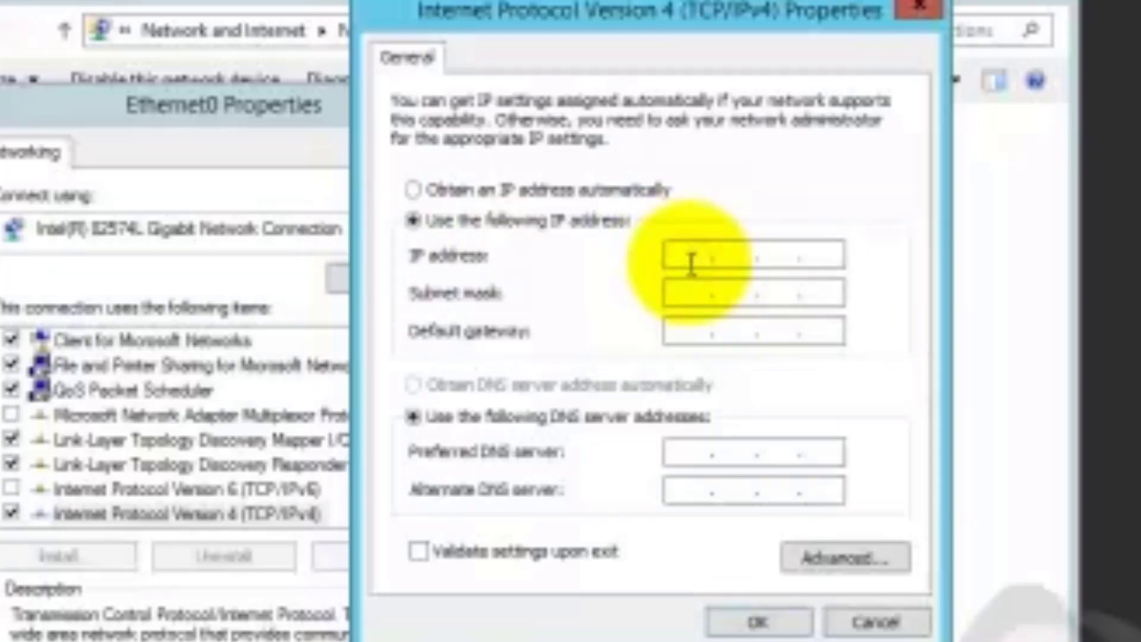
Enter 192.168.67.5 as the server's IP address, correcting the last octet
type("192.168.")
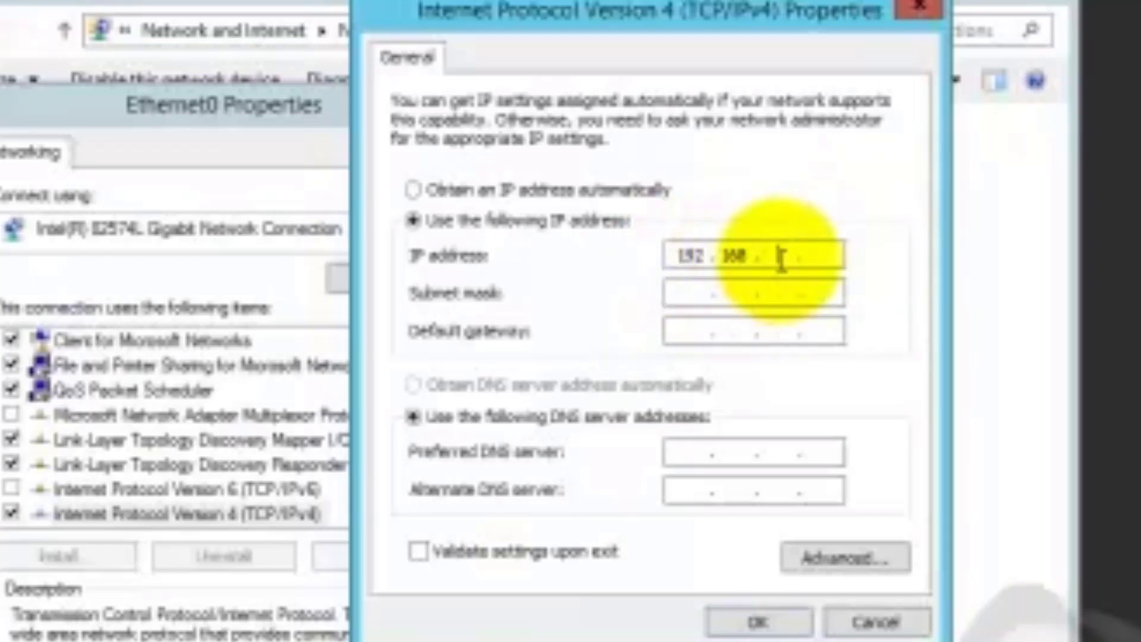
type("47")
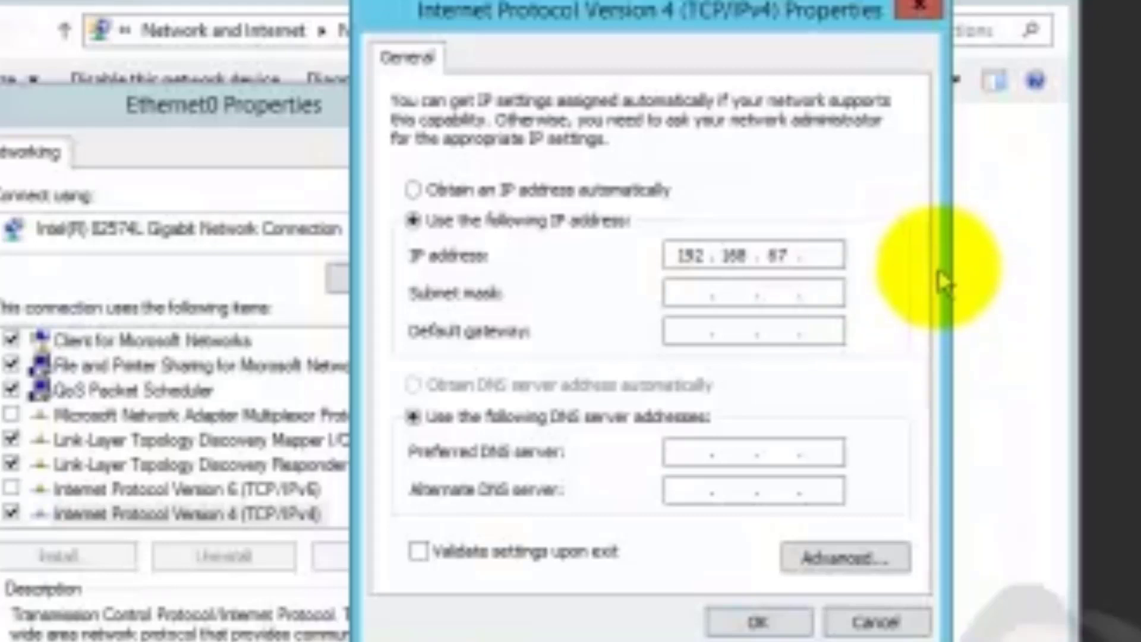
left_click(815, 260)
type("1")
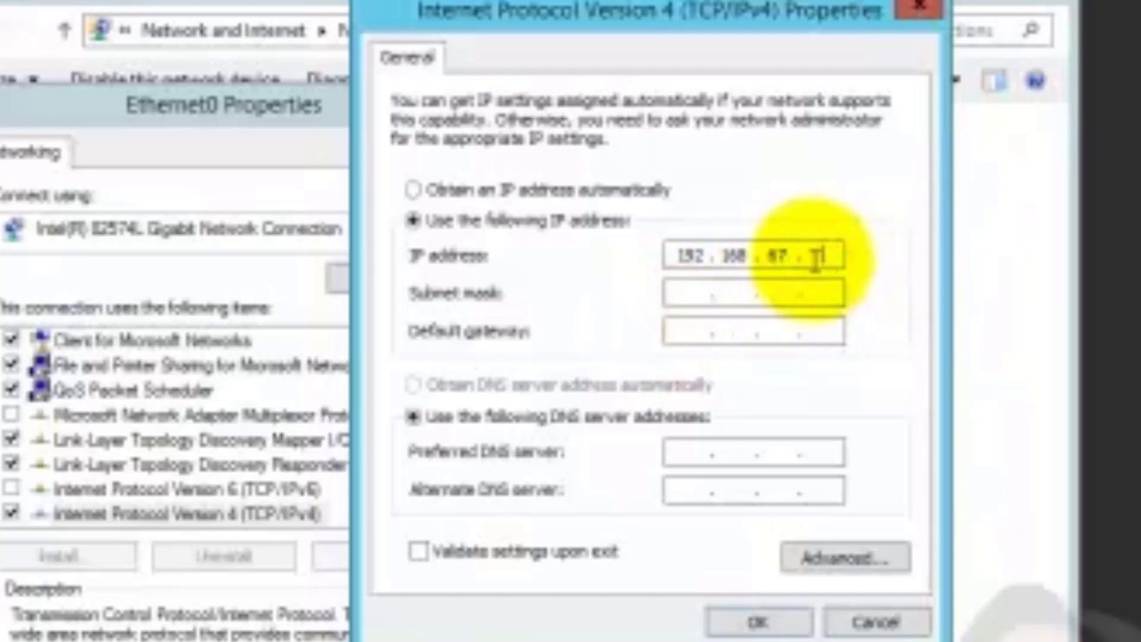
key("BackSpace")
type("5")
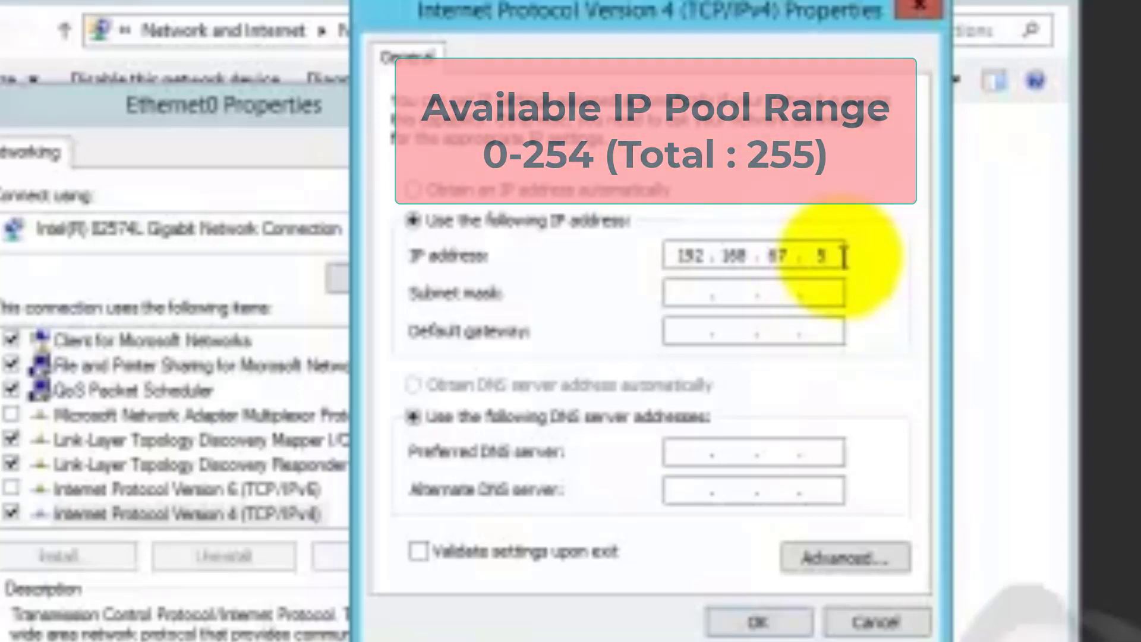
double_click(820, 257)
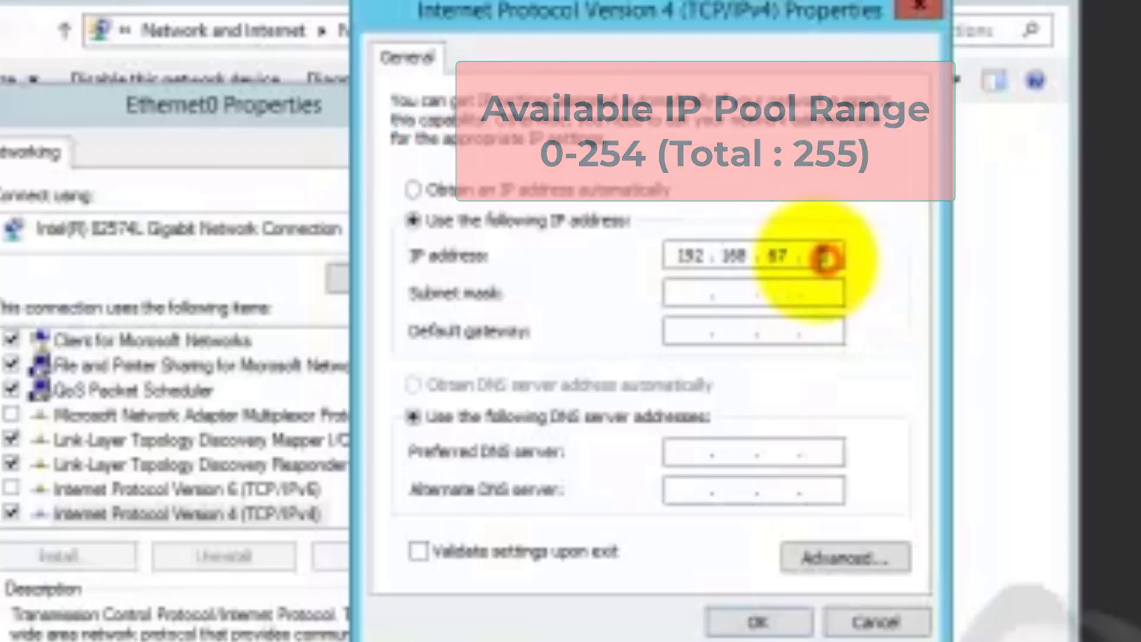
type("2")
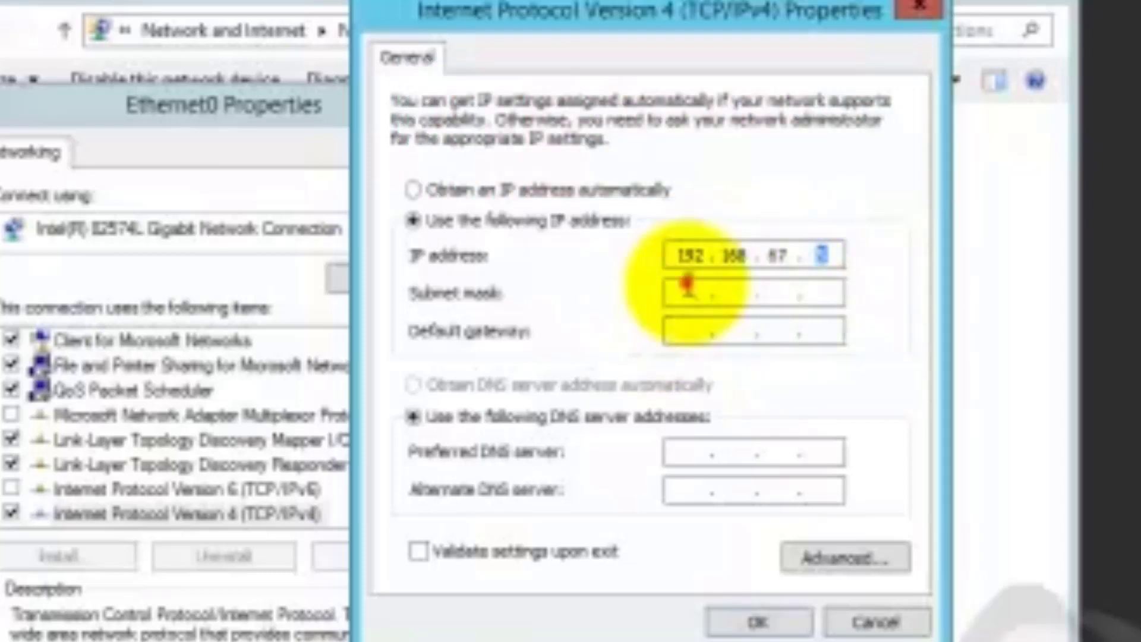
Auto-fill the subnet mask as 255.255.255.0
left_click(679, 292)
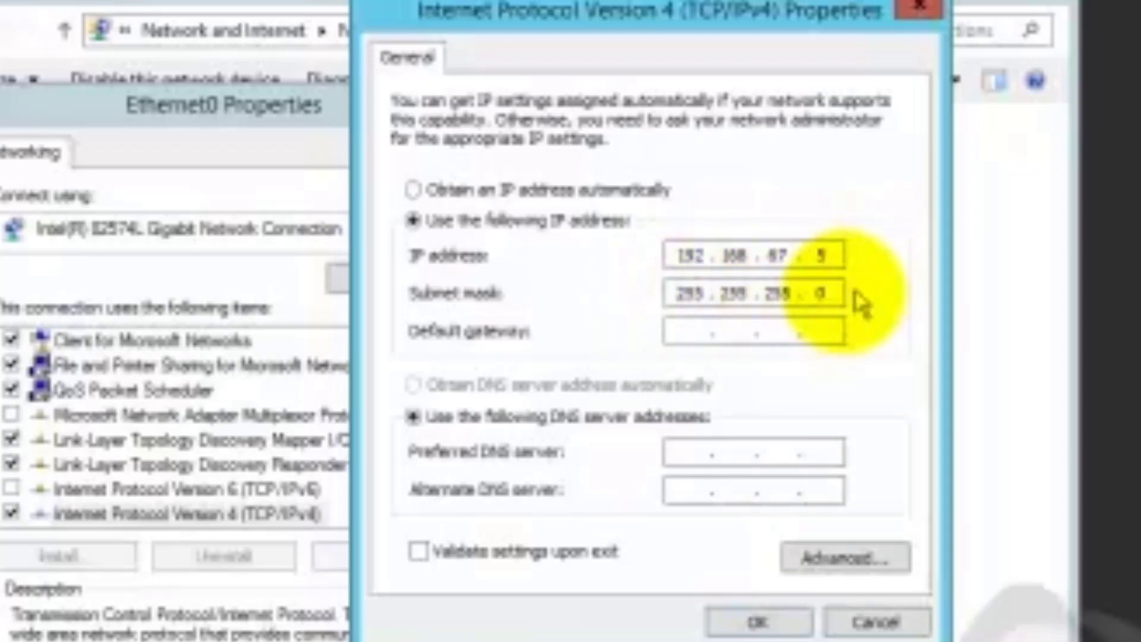
double_click(681, 293)
left_click(724, 296)
double_click(724, 295)
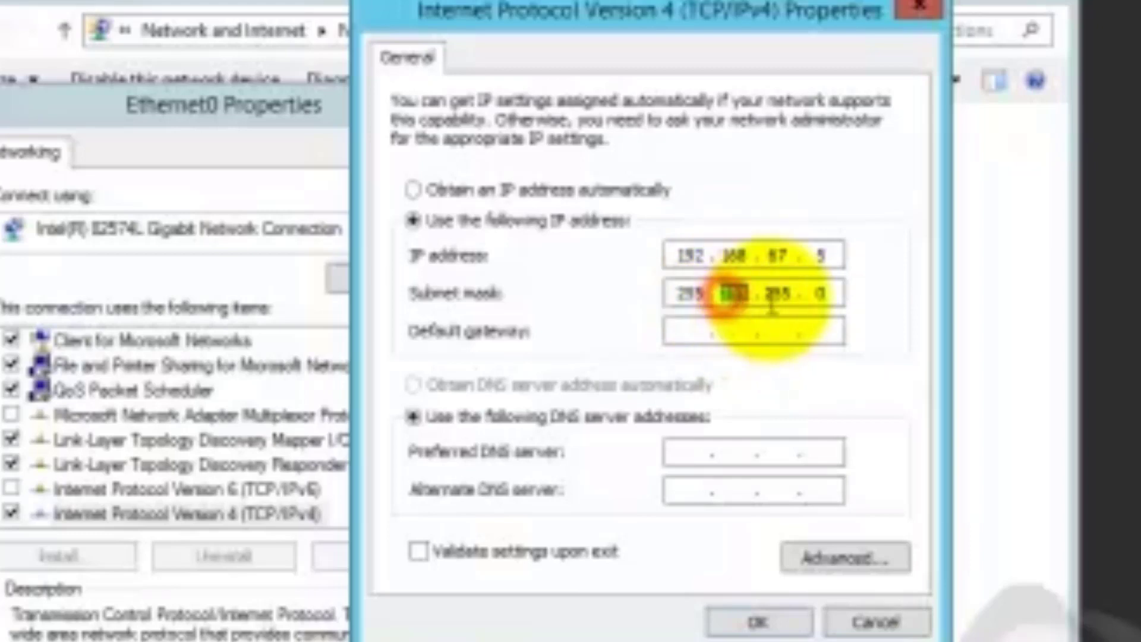
double_click(781, 295)
double_click(822, 293)
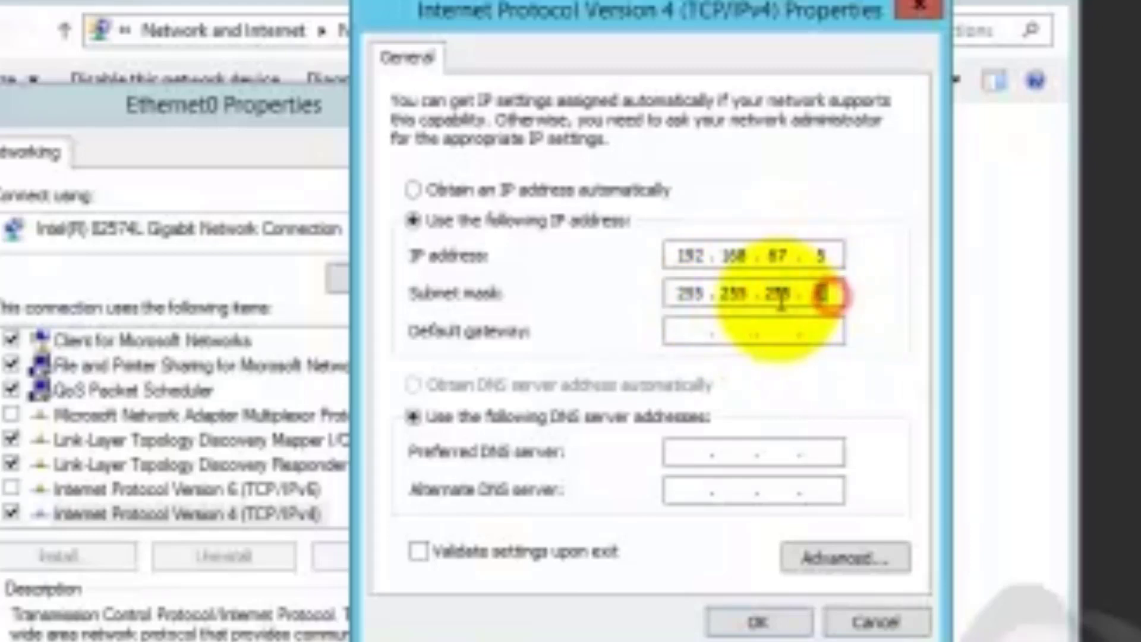
Enter default gateway 192.168.67.2, then bring Command Prompt back in front
left_click(686, 335)
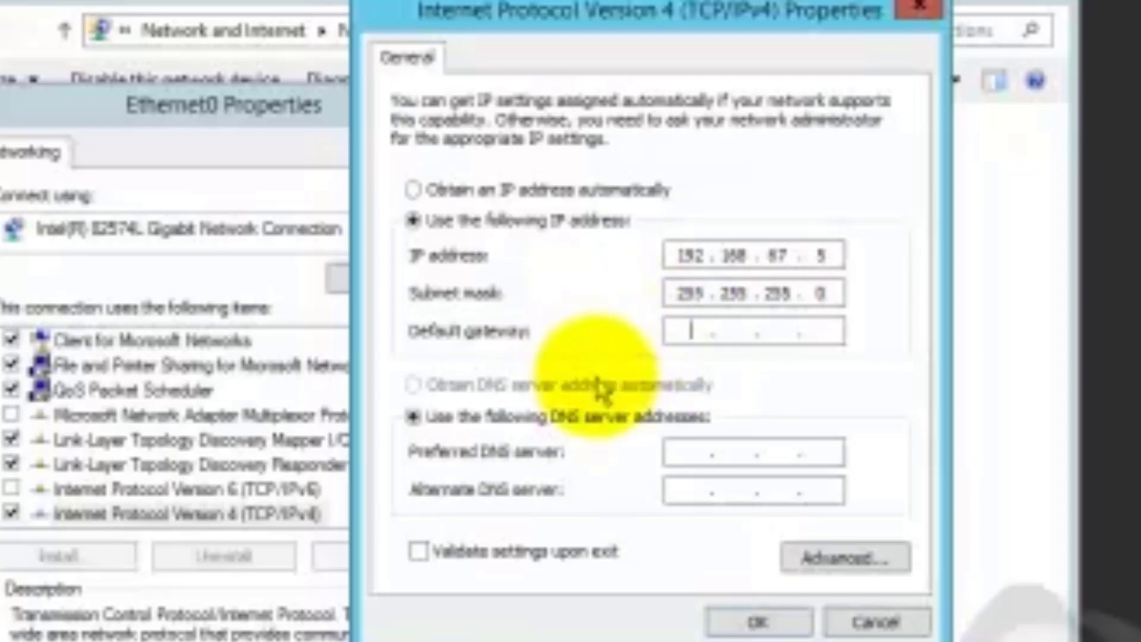
type("195")
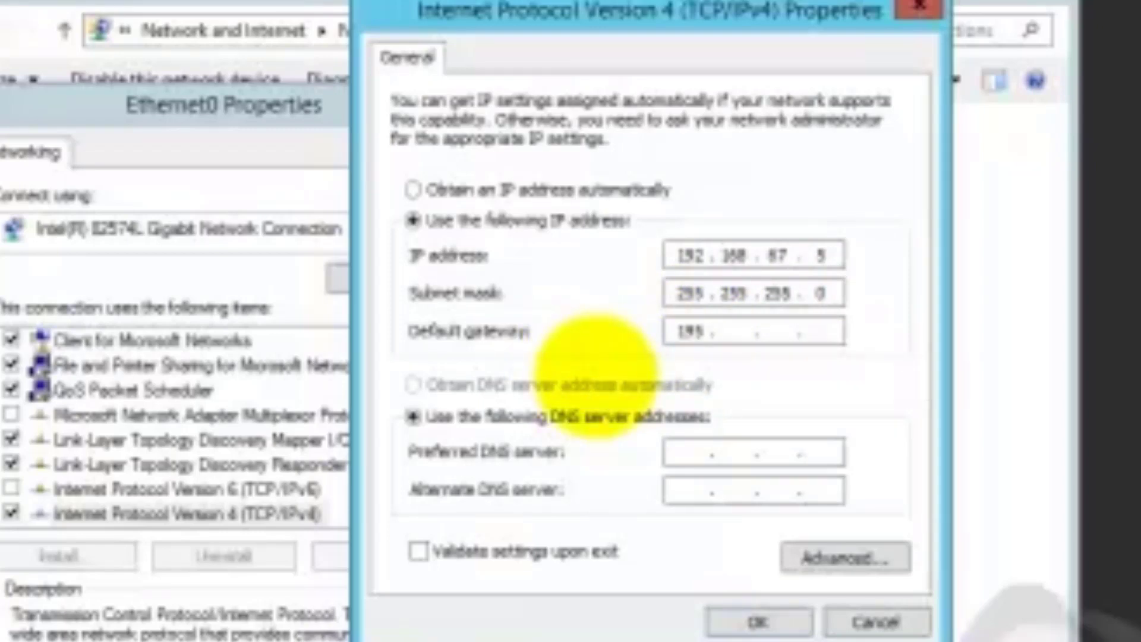
key("BackSpace")
type("2 . 168 . 87")
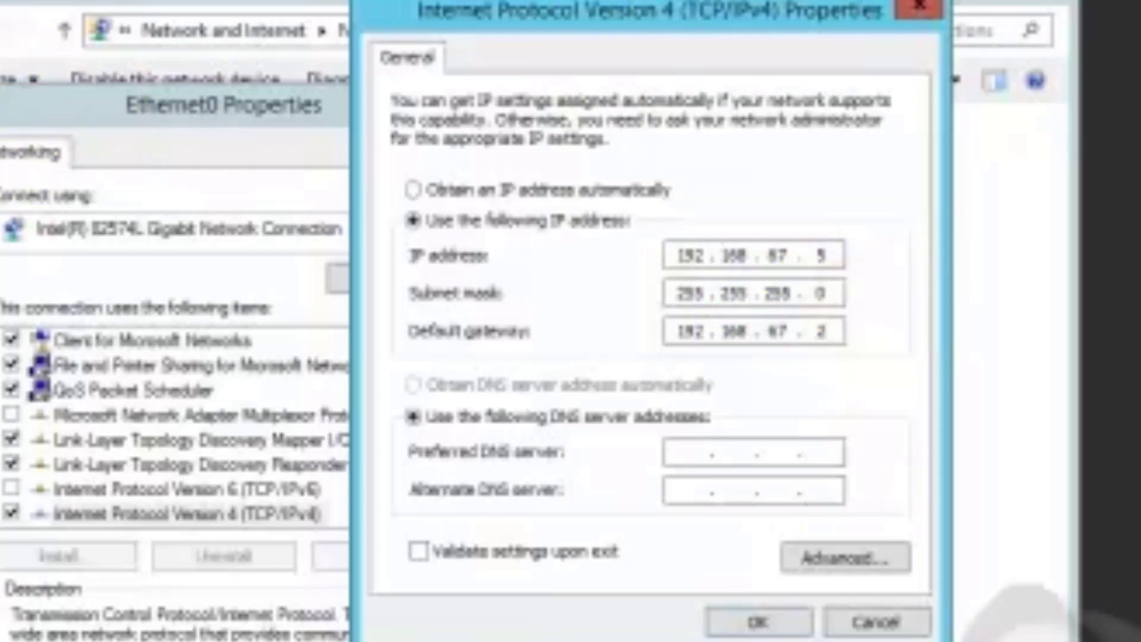
key("alt+Tab")
key("alt+space")
Shift Command Prompt down-left and return to the IPv4 Preferred DNS server field
key("m")
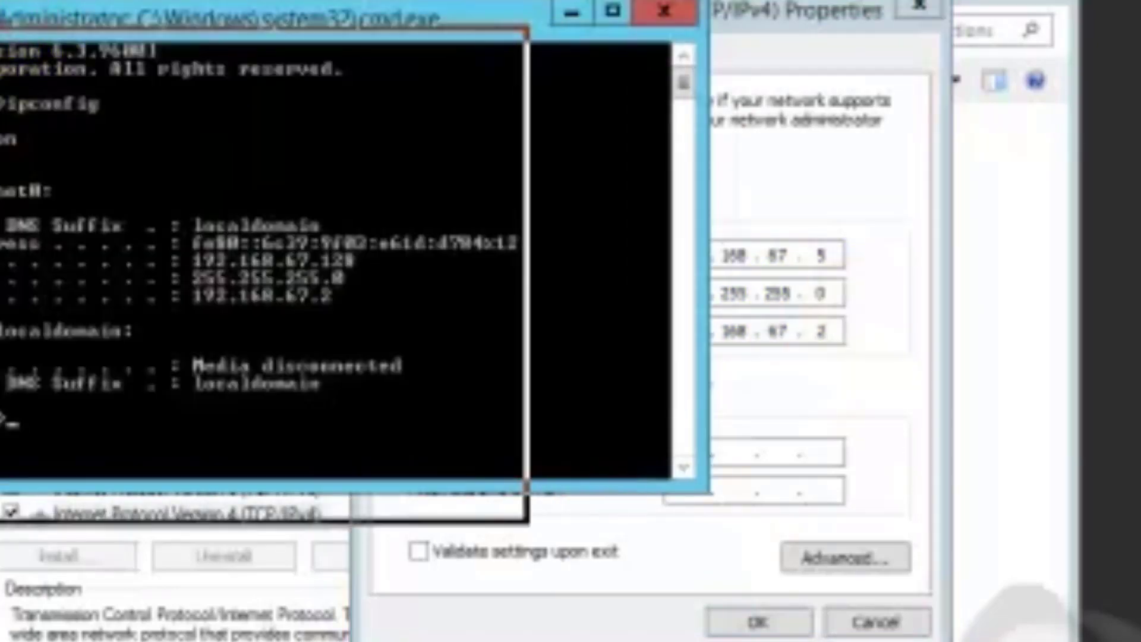
key("Return")
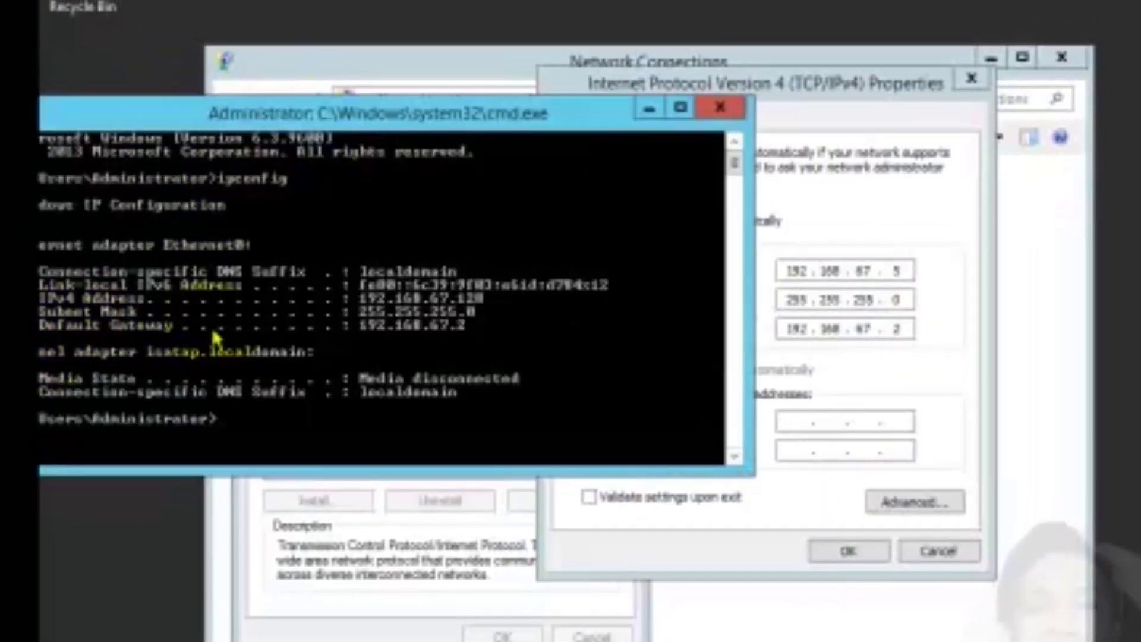
left_click(897, 329)
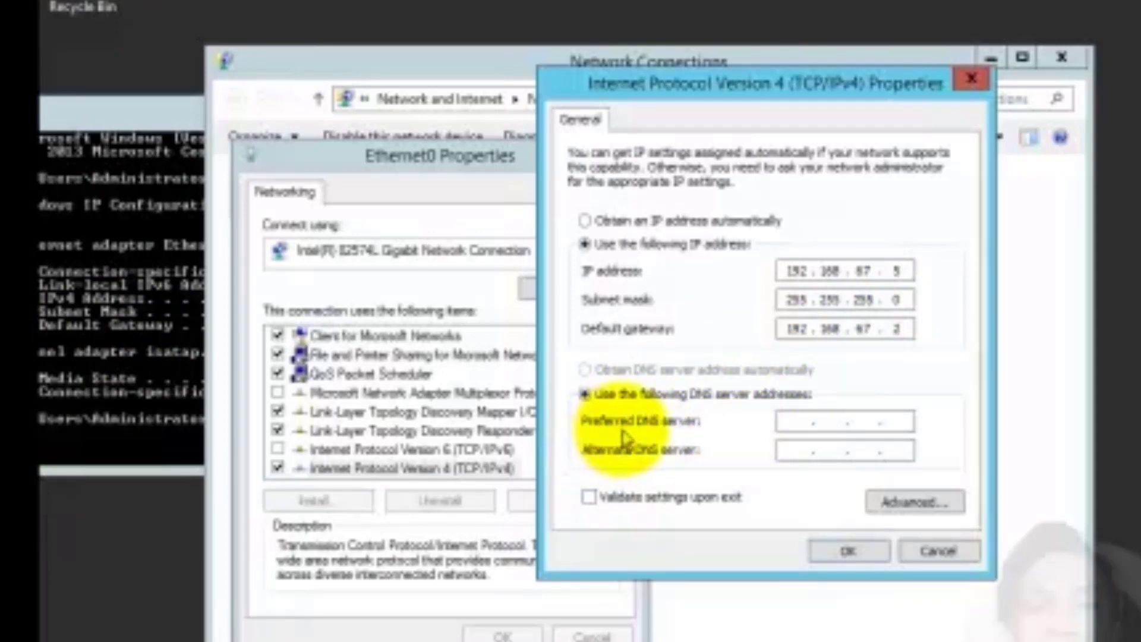
left_click(780, 421)
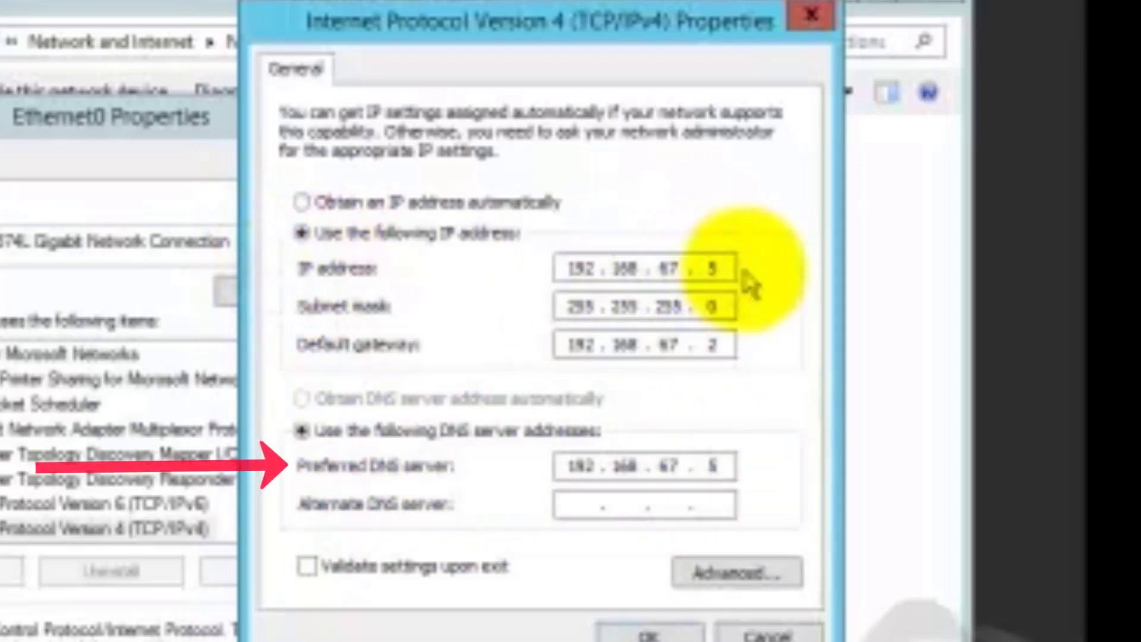
Finalize IP and DNS 192.168.67.5, save the IPv4 settings, and close Ethernet0 Properties
double_click(713, 268)
type("2")
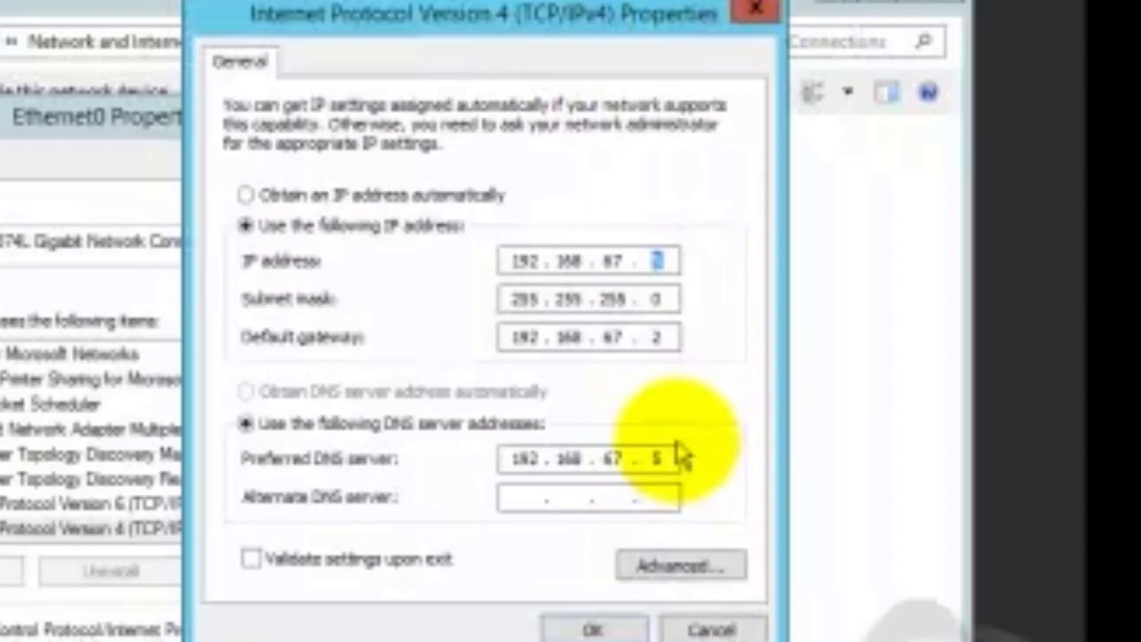
left_click(659, 456)
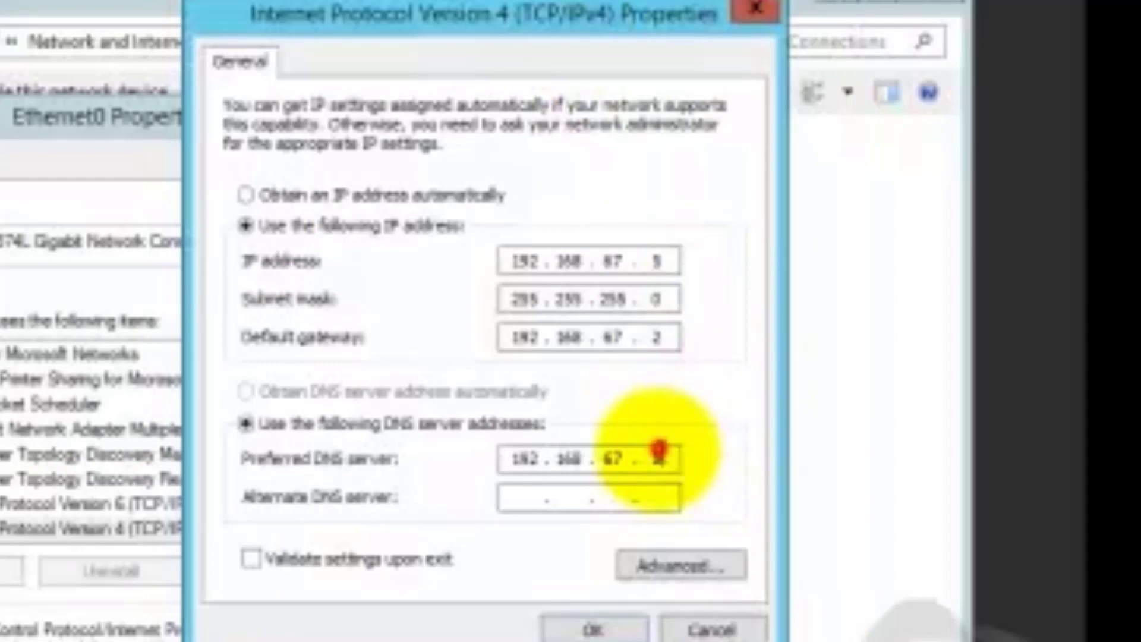
double_click(658, 456)
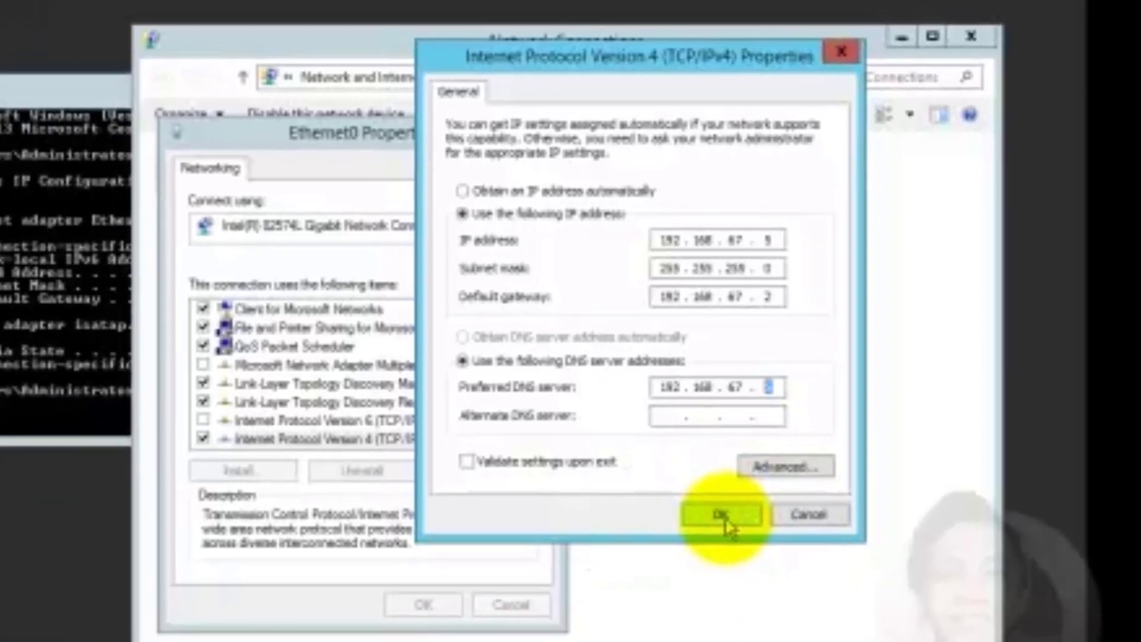
left_click(725, 518)
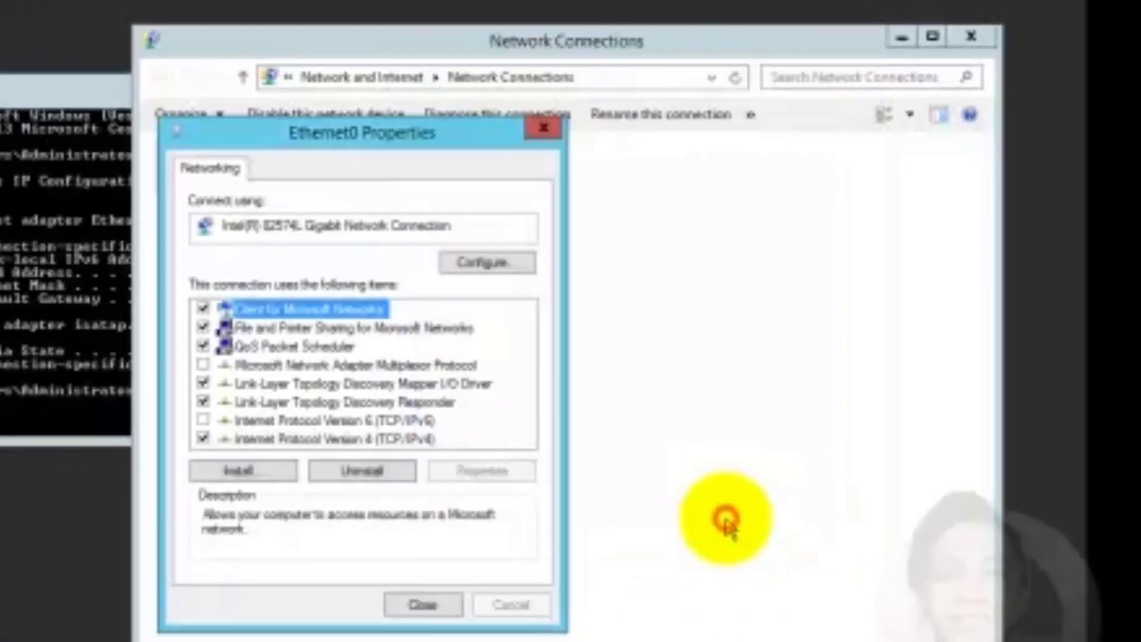
left_click(434, 610)
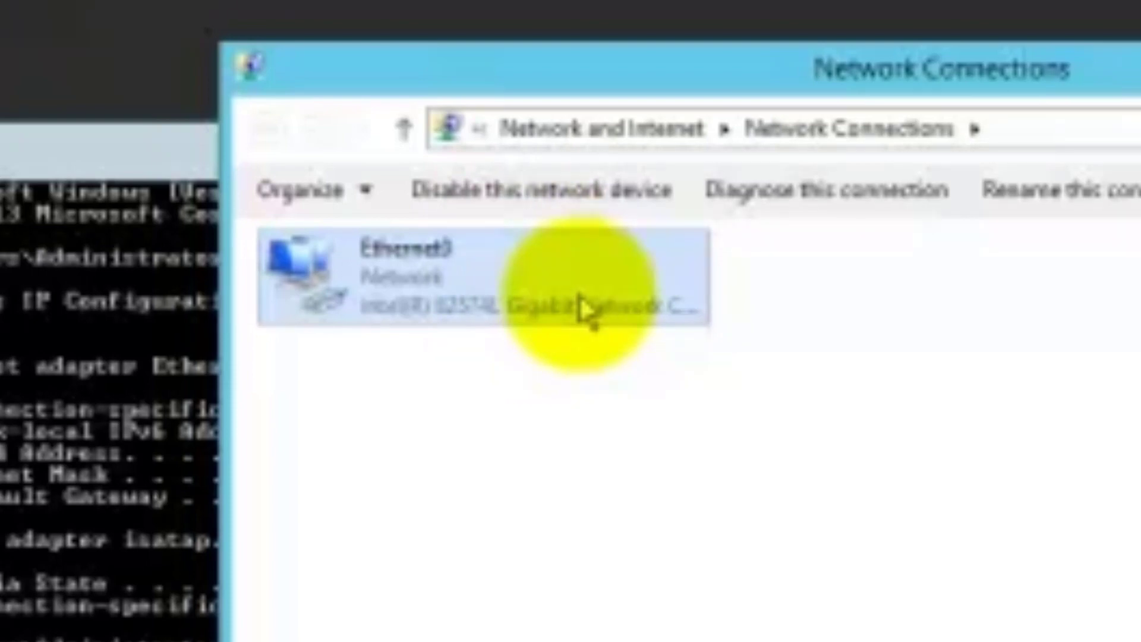
Disable and re-enable Ethernet0, then centre the Command Prompt window
right_click(526, 290)
left_click(604, 325)
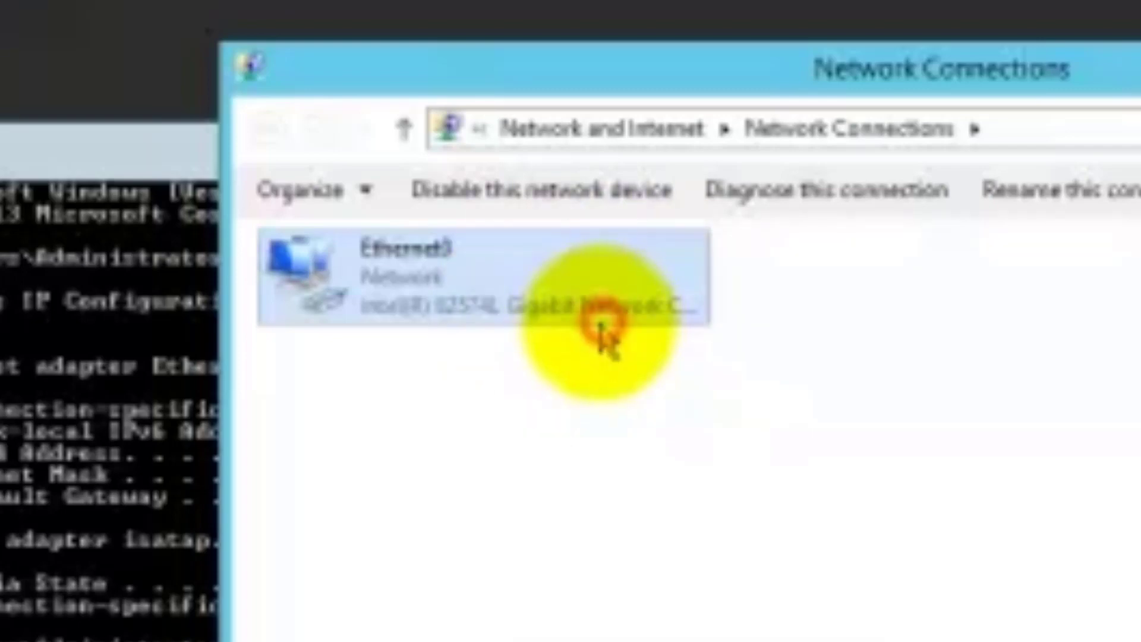
right_click(526, 270)
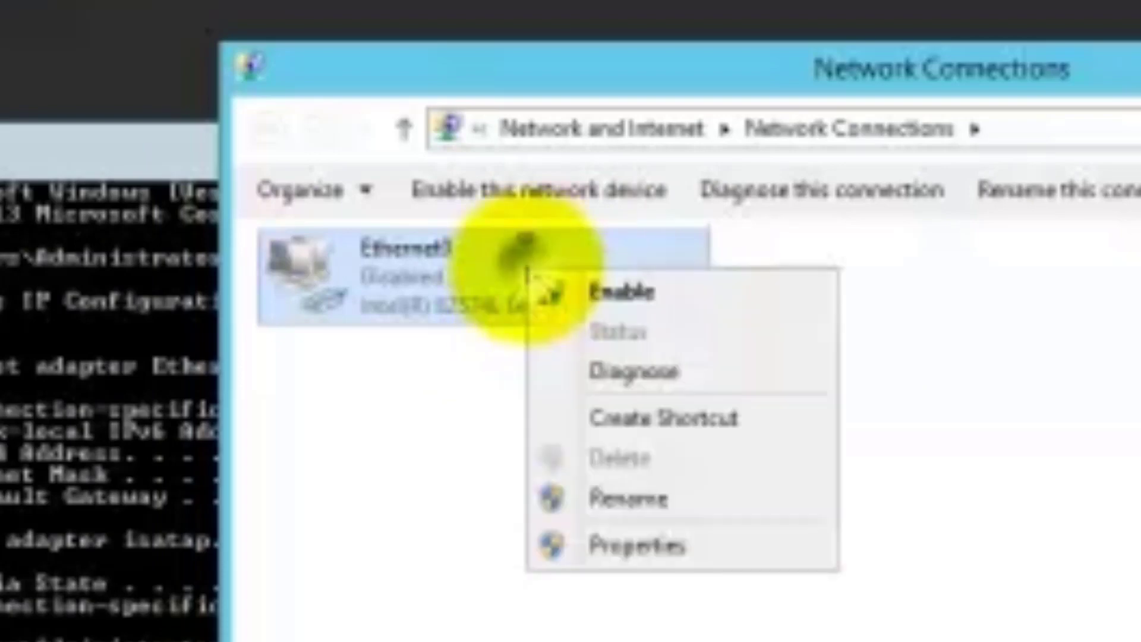
left_click(590, 288)
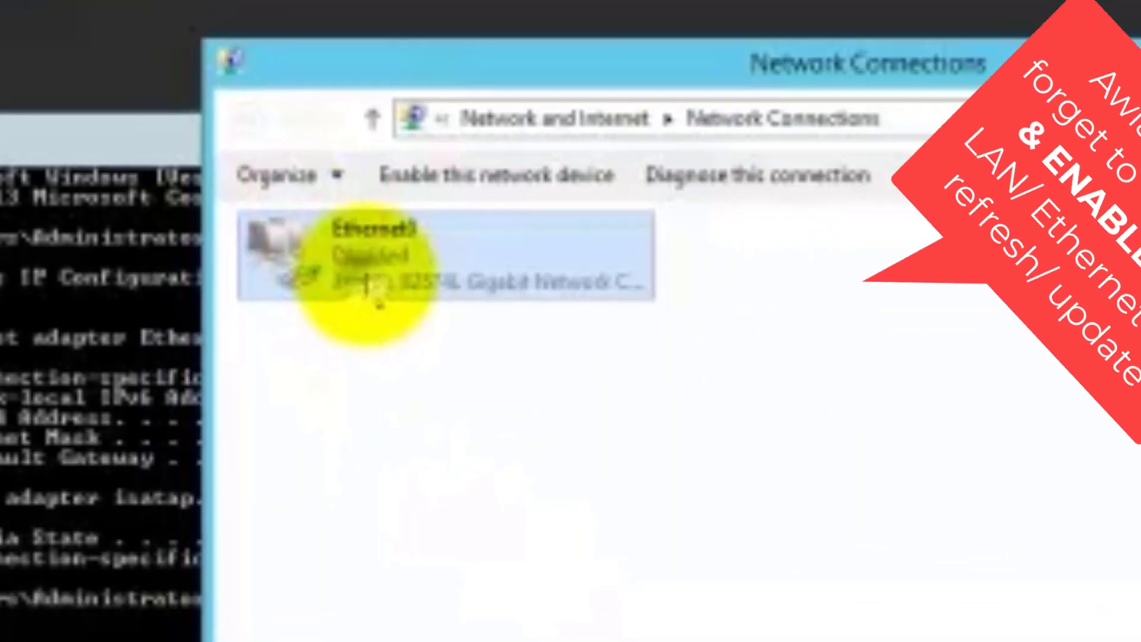
right_click(410, 300)
left_click(468, 315)
left_click_drag(89, 82, 323, 235)
left_click_drag(395, 235, 383, 228)
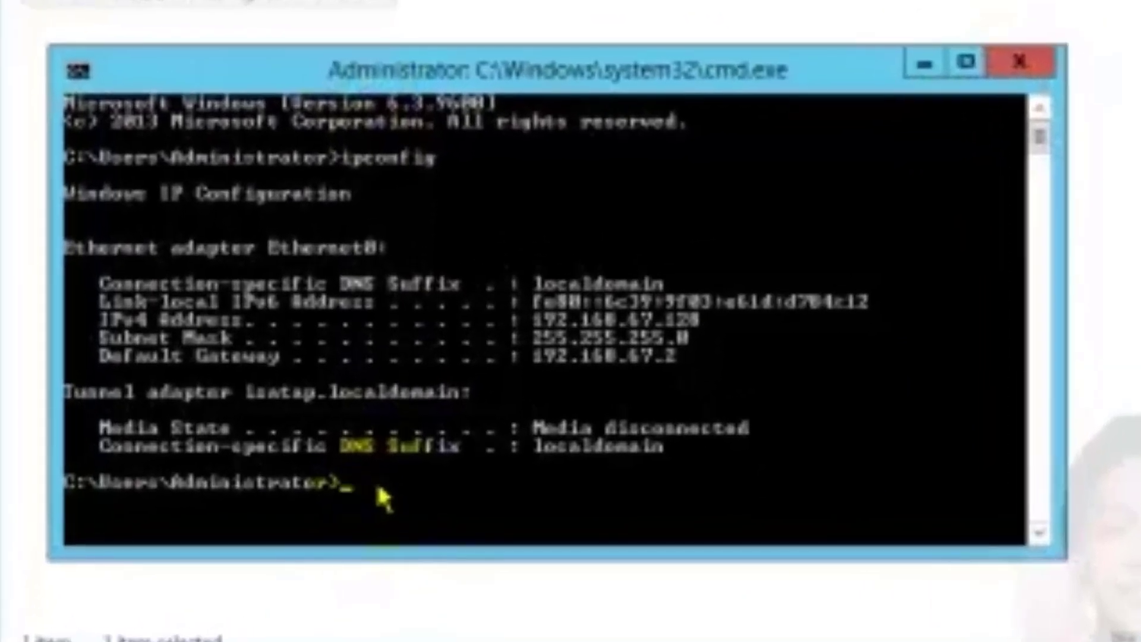
Run ipconfig and confirm IPv4 192.168.67.5, mask 255.255.255.0, gateway 192.168.67.2
type("ipco")
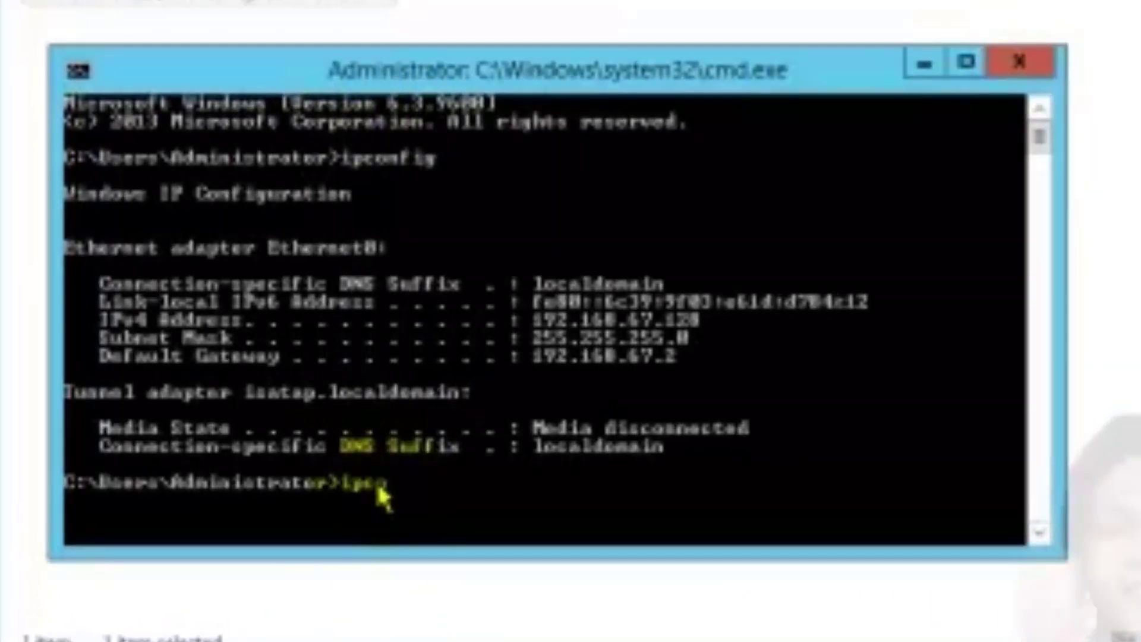
type("nfig")
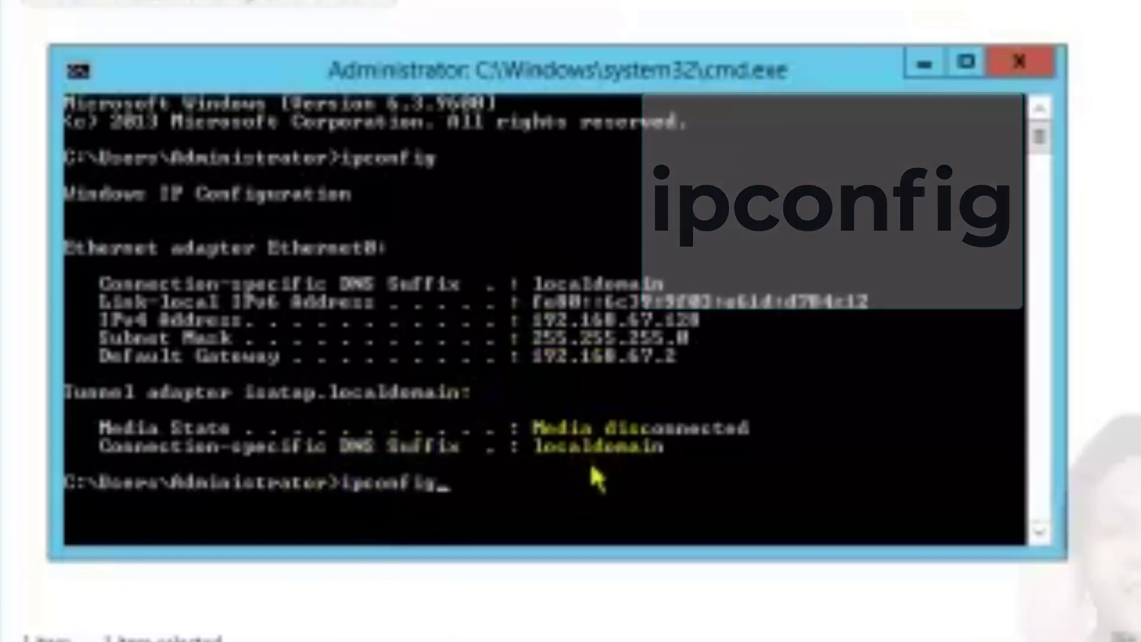
key("Return")
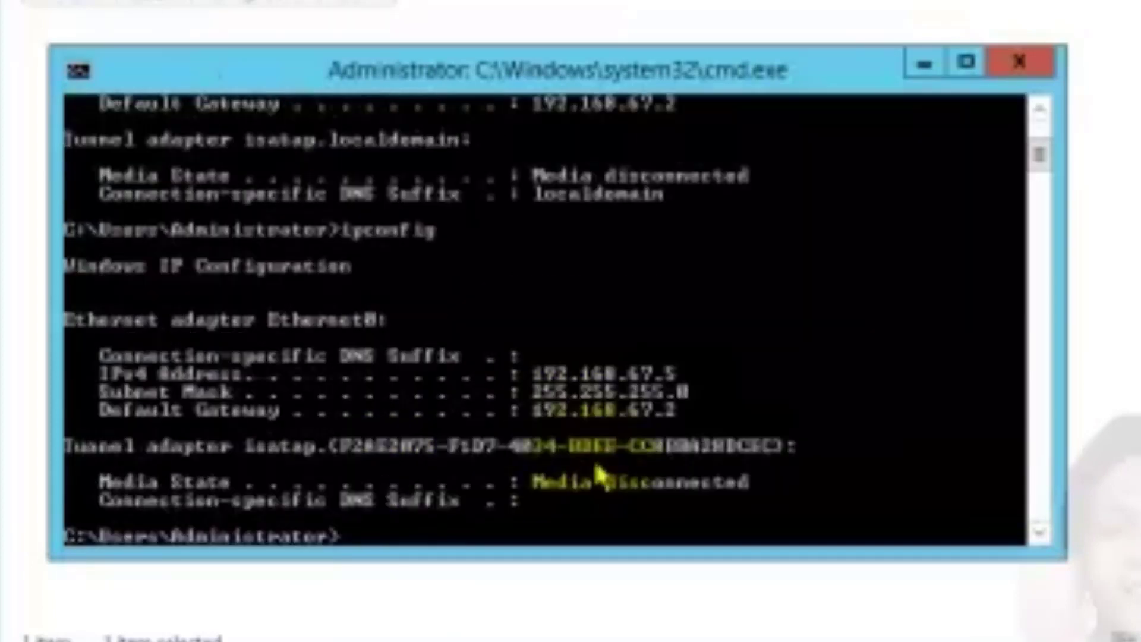
scroll(618, 431, "up", 2)
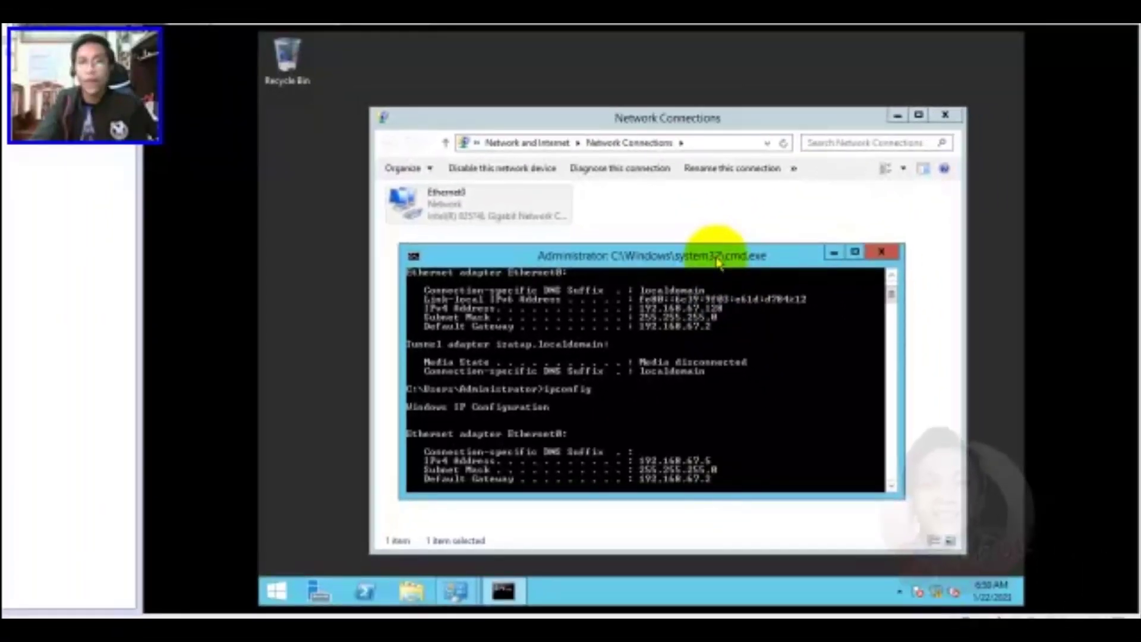
Close the Network Connections and Command Prompt windows
left_click(944, 114)
left_click(880, 253)
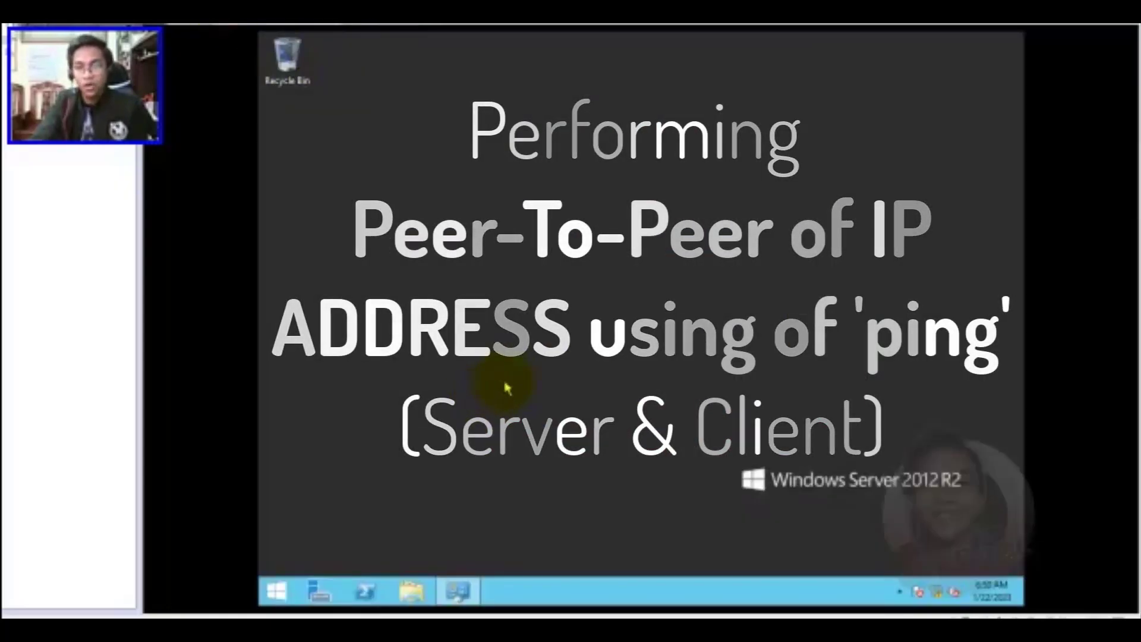
left_click(515, 172)
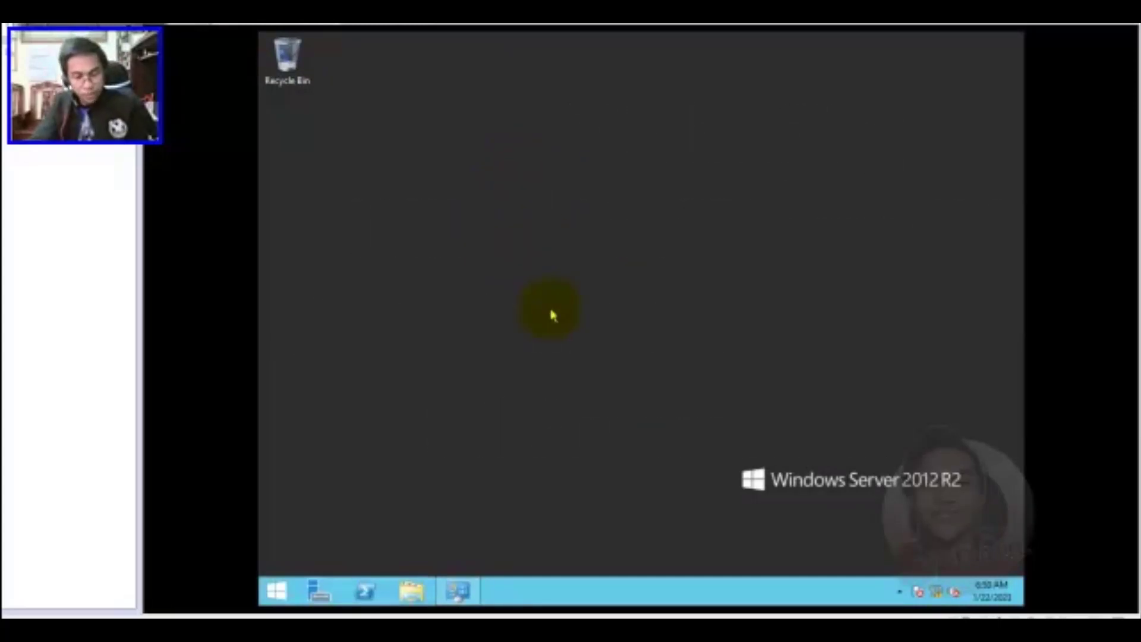
Launch cmd from the Run box and run ipconfig on the server
key("super+r")
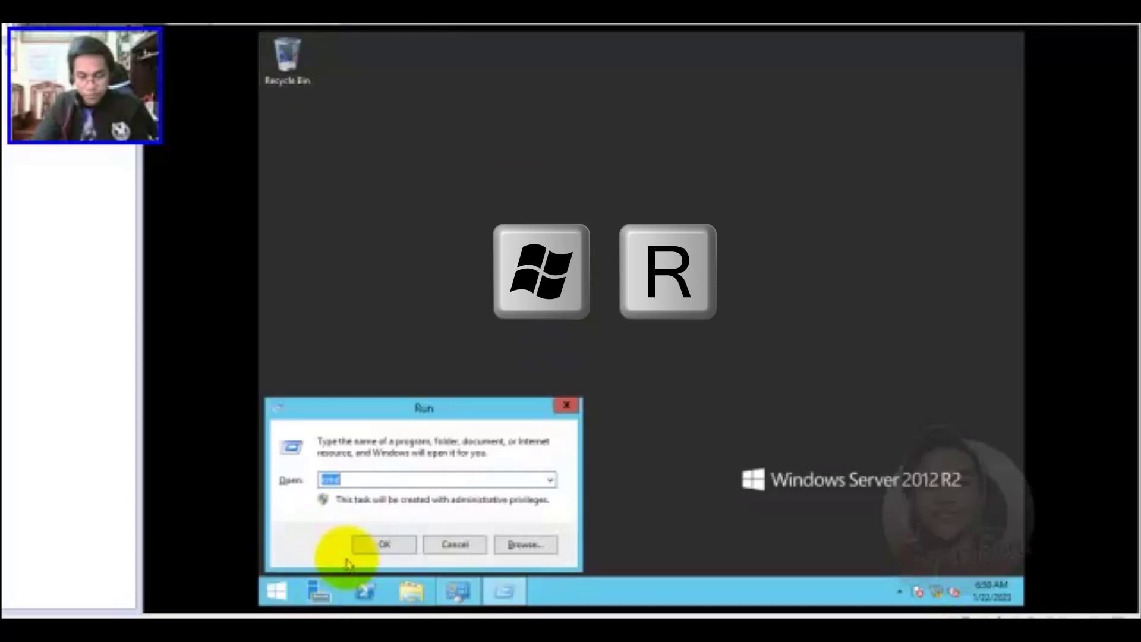
key("Return")
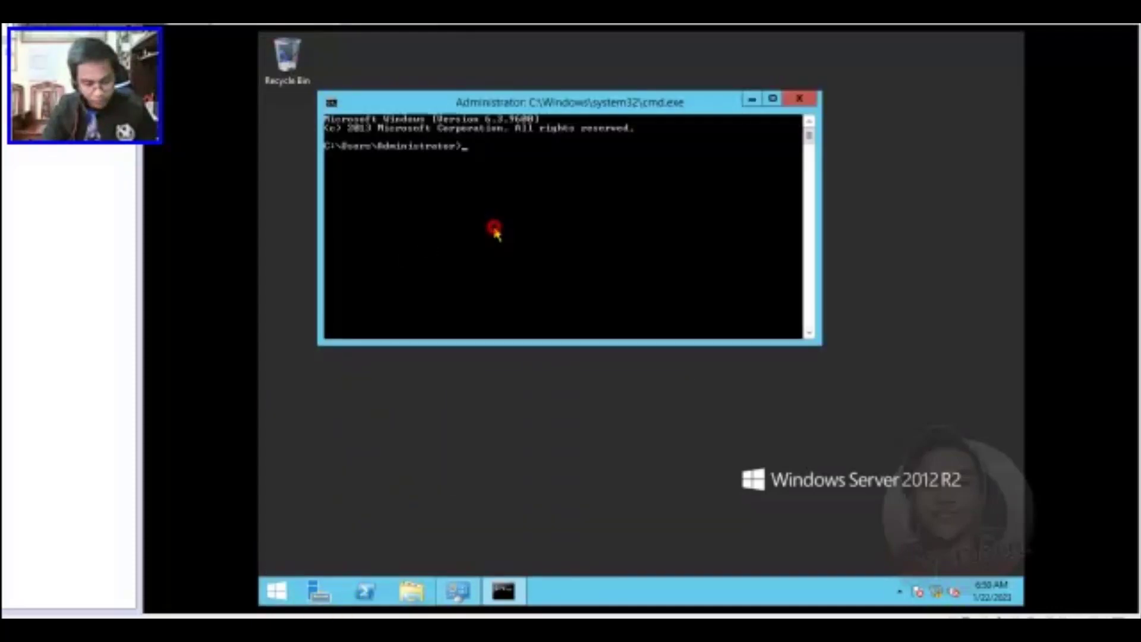
type("ipconfig")
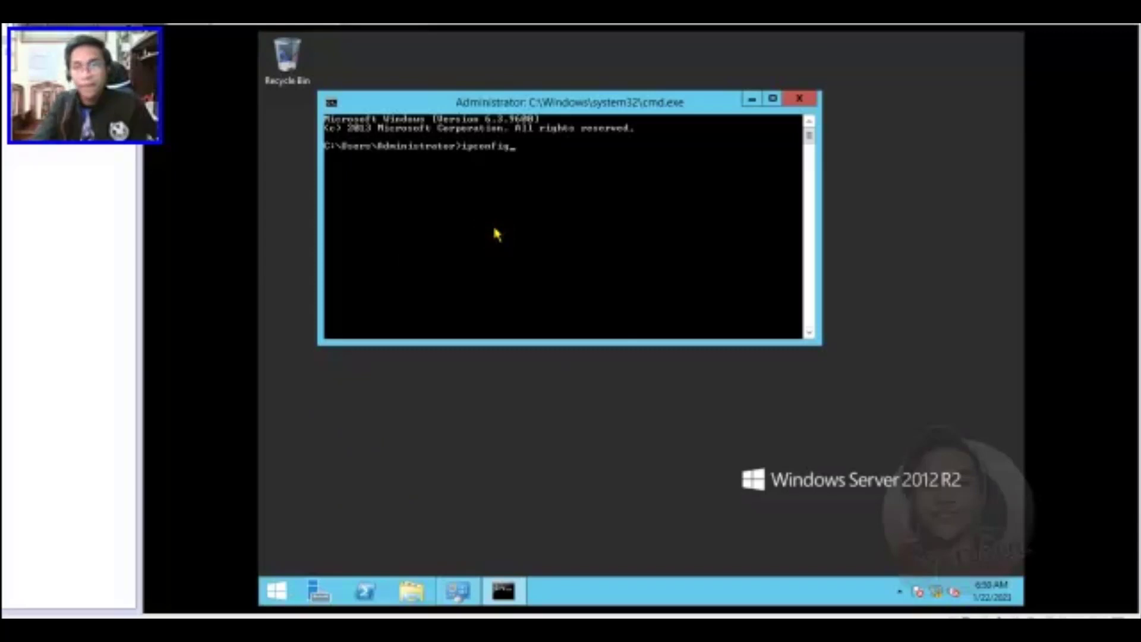
key("Return")
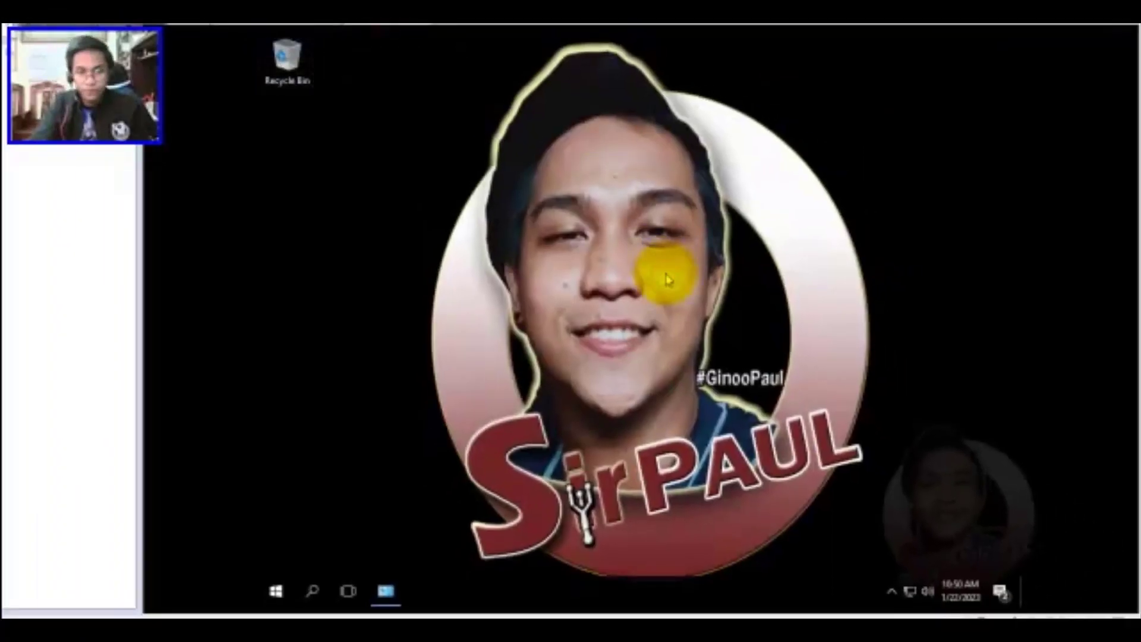
Launch a Command Prompt on the Windows 10 client from the Run box with cmd
key("super+r")
key("super")
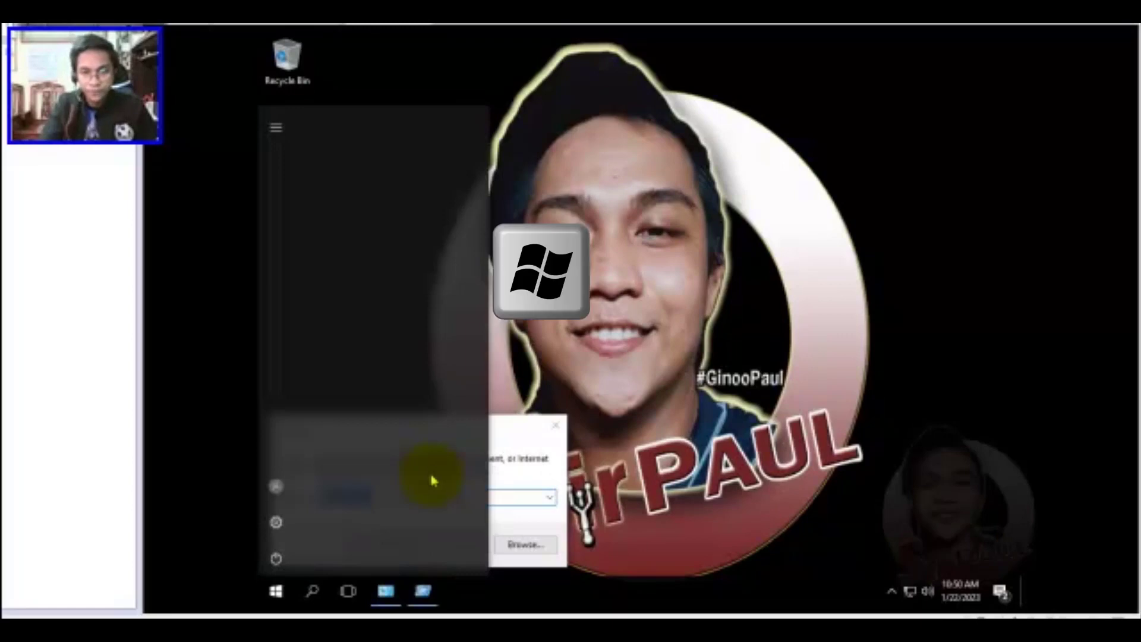
key("super+r")
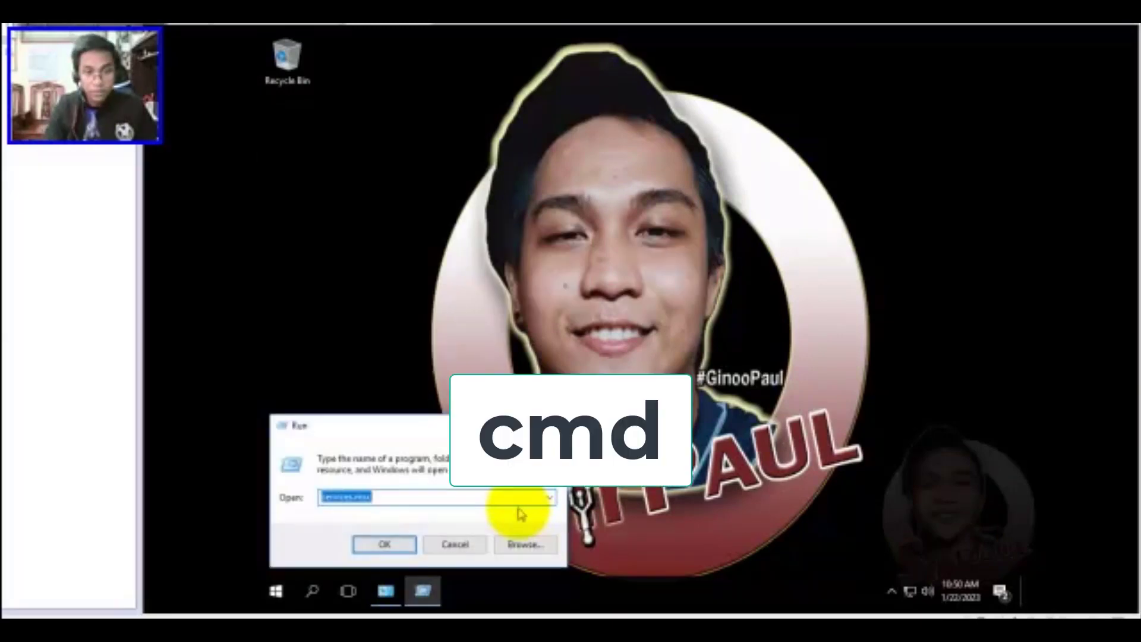
type("cmd")
key("Return")
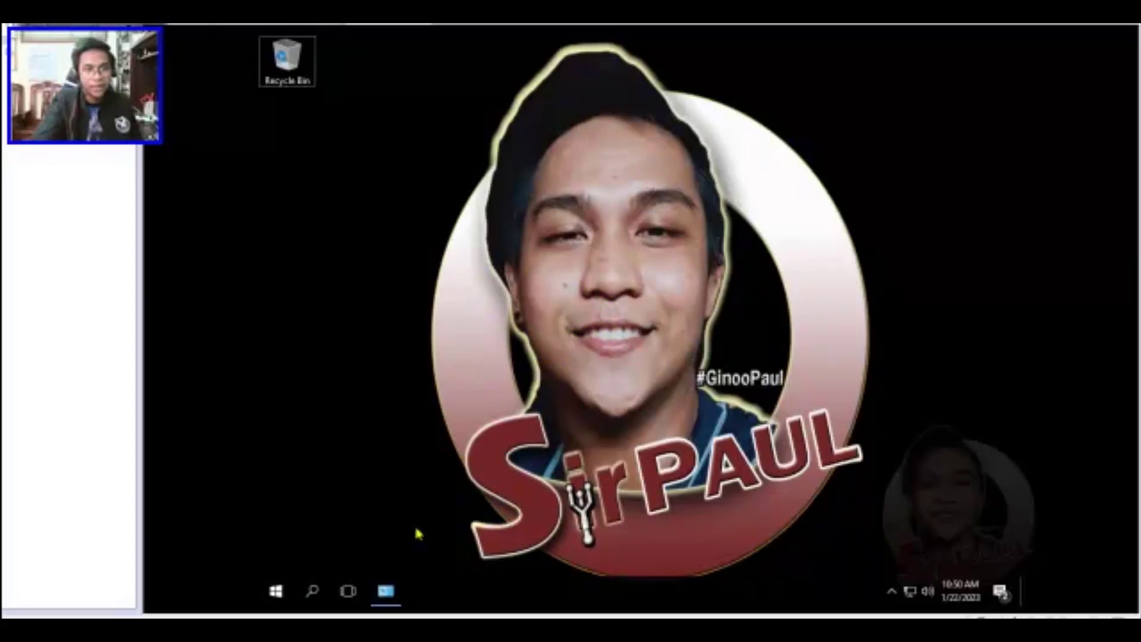
left_click(386, 590)
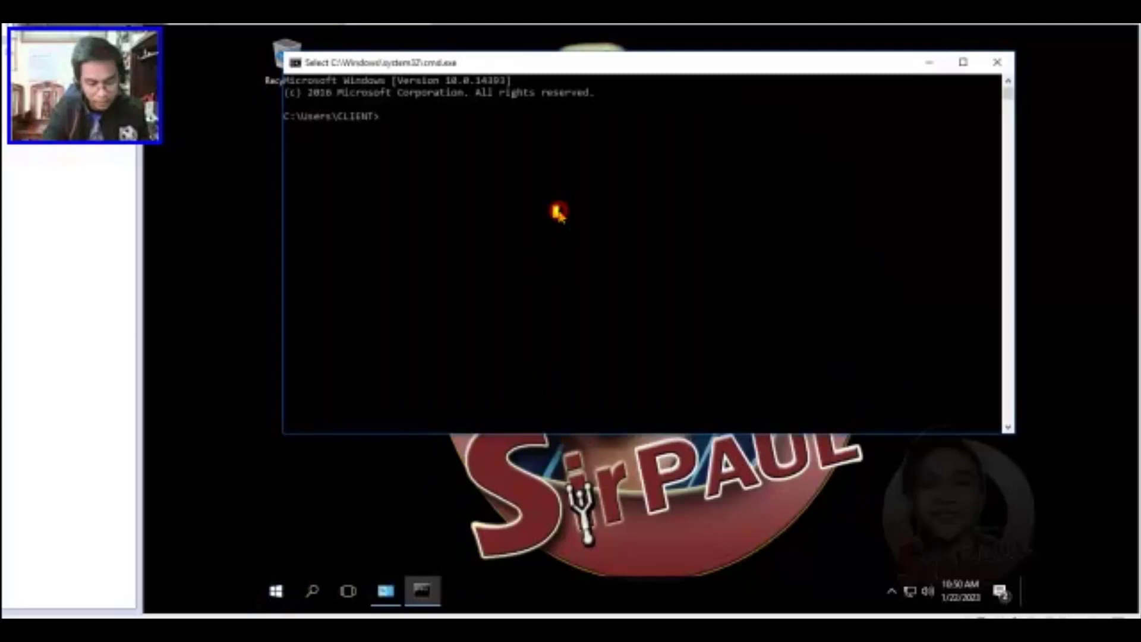
Run ipconfig and highlight the client's IPv4 address 192.168.67.129
type("ipconfig")
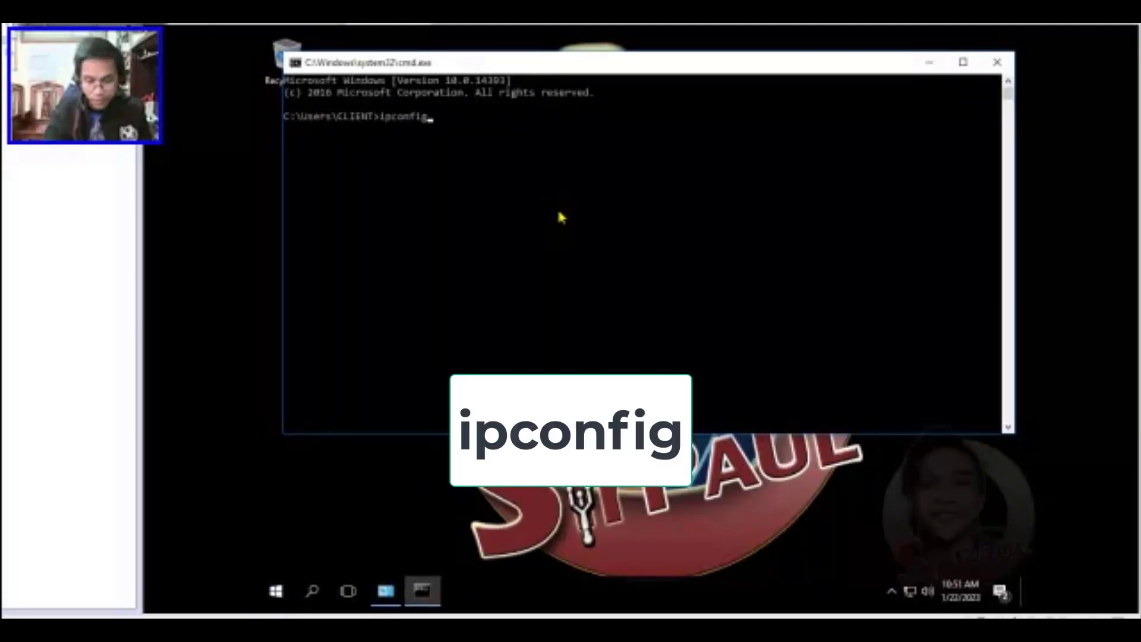
key("Return")
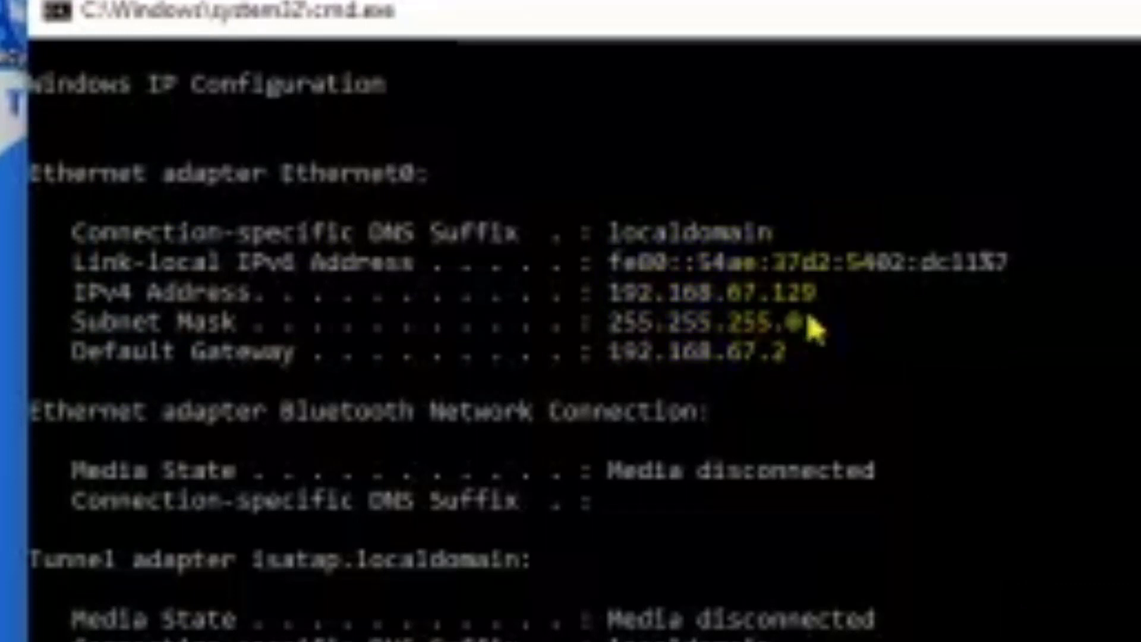
left_click_drag(610, 294, 709, 302)
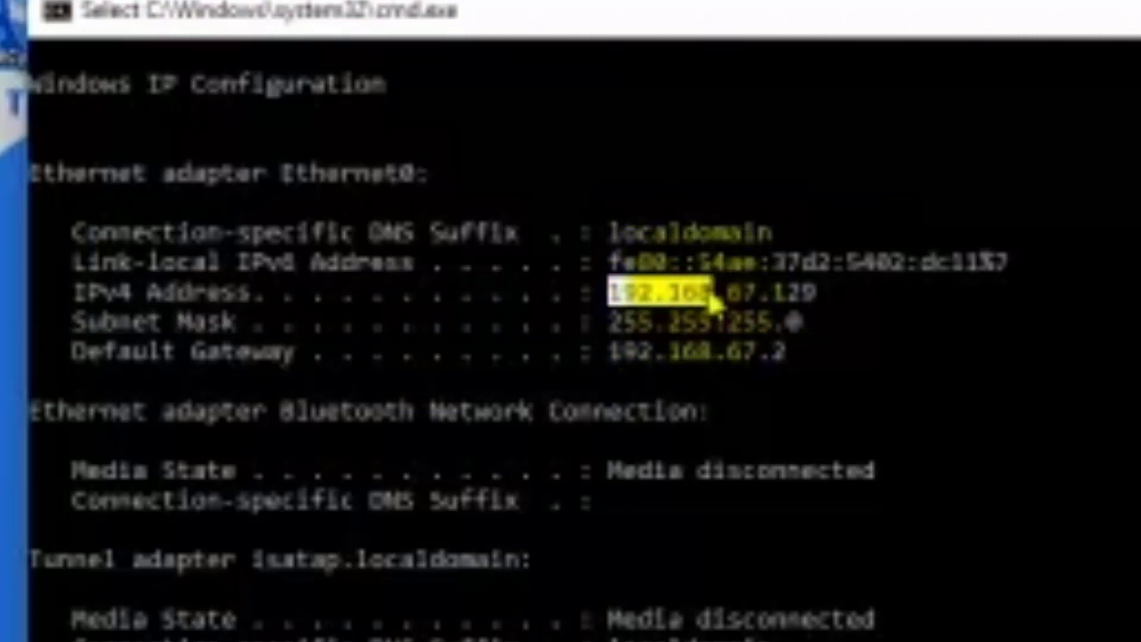
left_click_drag(710, 297, 750, 304)
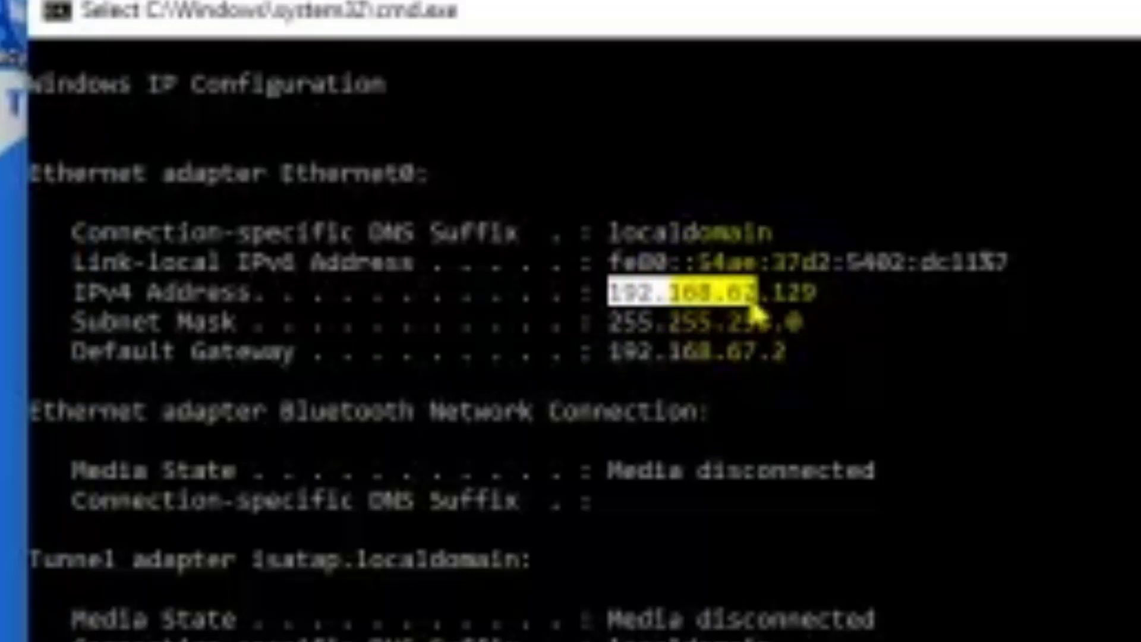
left_click_drag(752, 306, 823, 308)
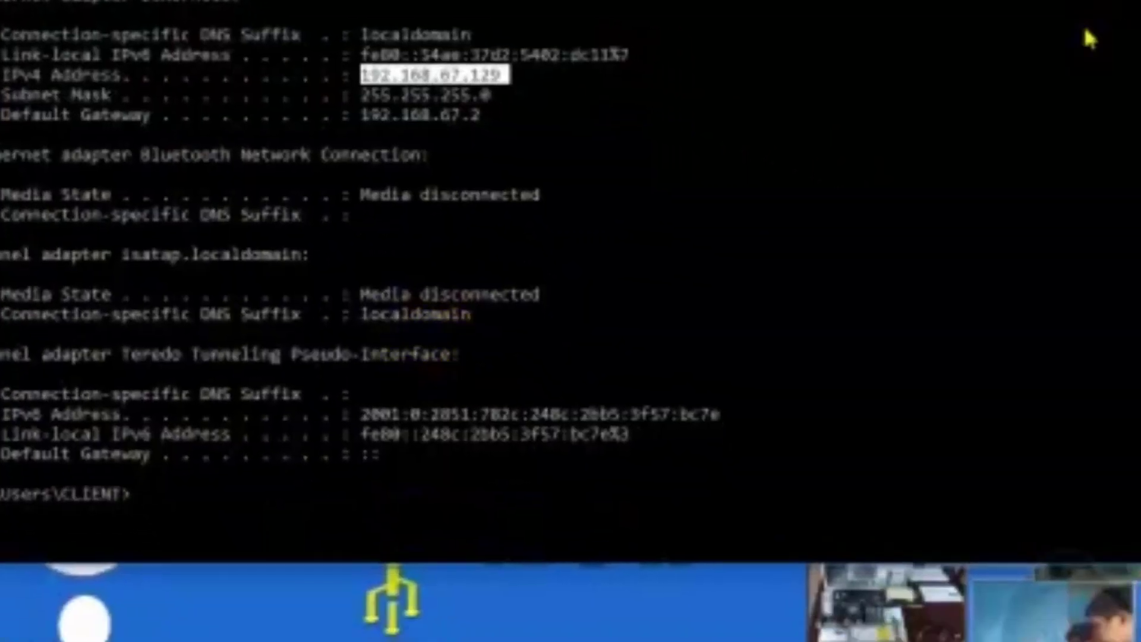
Ping the client's own address 192.168.67.129 from its Command Prompt
type("ping")
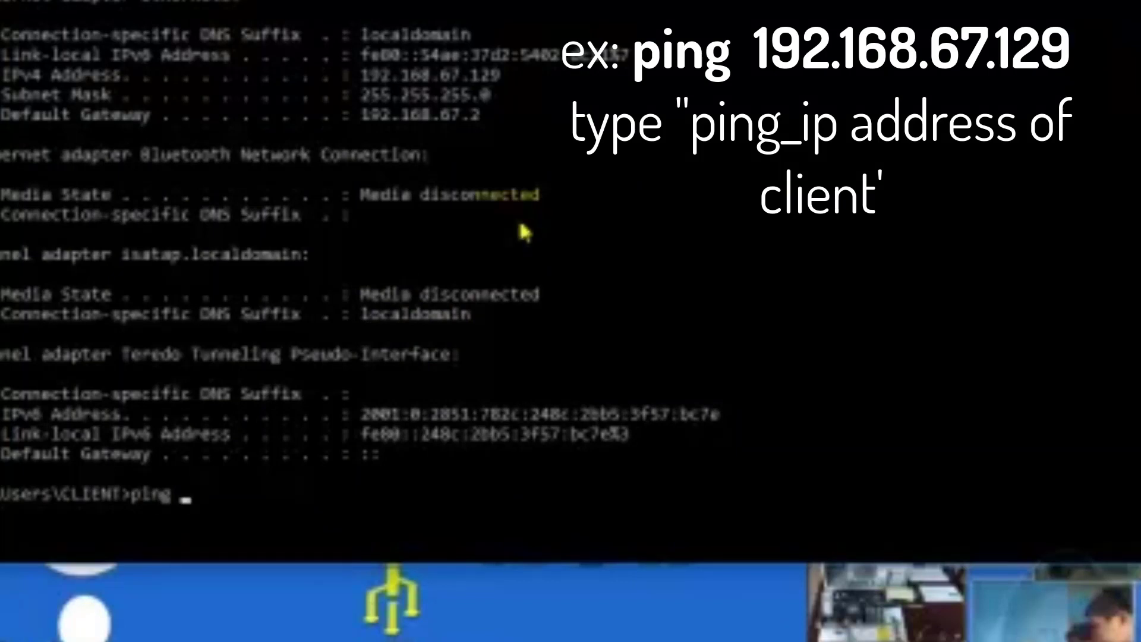
left_click_drag(3, 87, 555, 101)
left_click(244, 508)
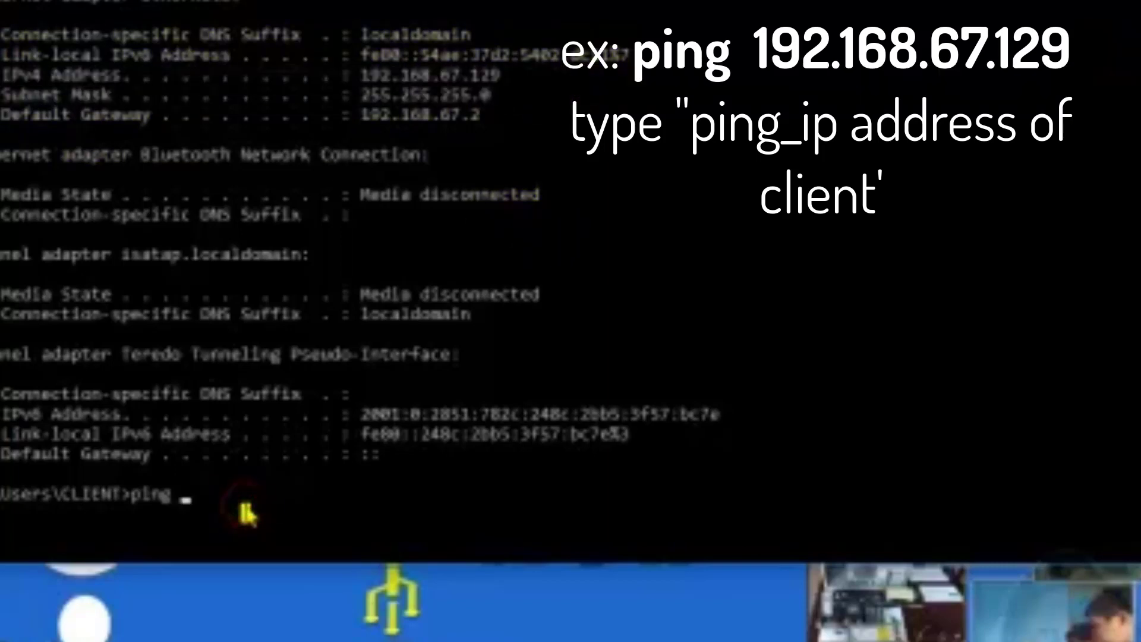
type("192.168")
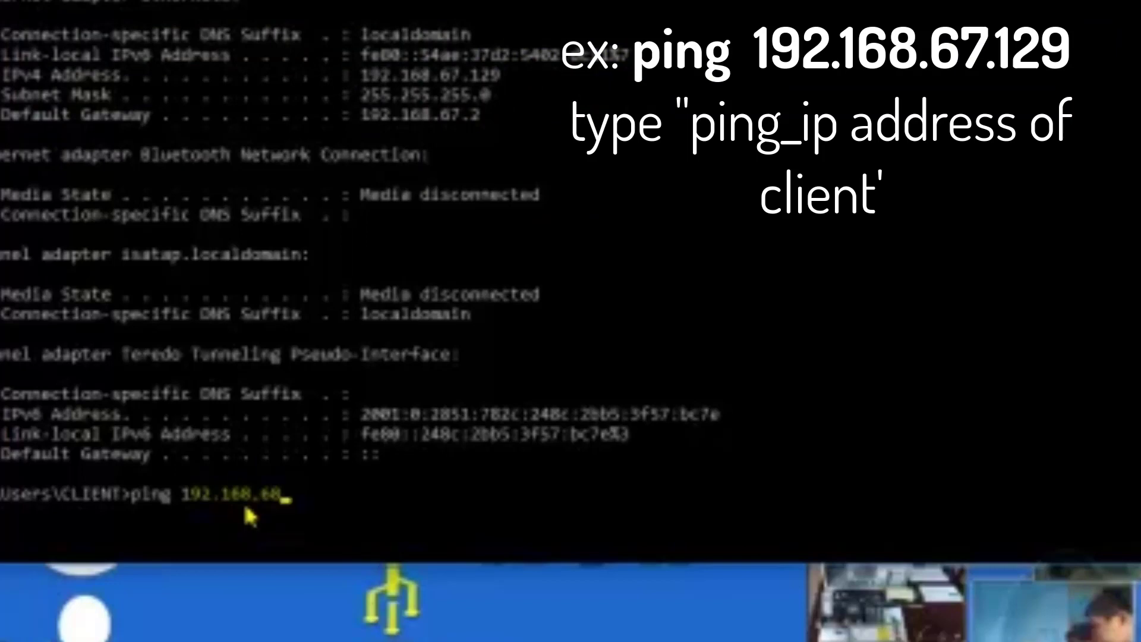
type(".68")
key("BackSpace")
type("7.129")
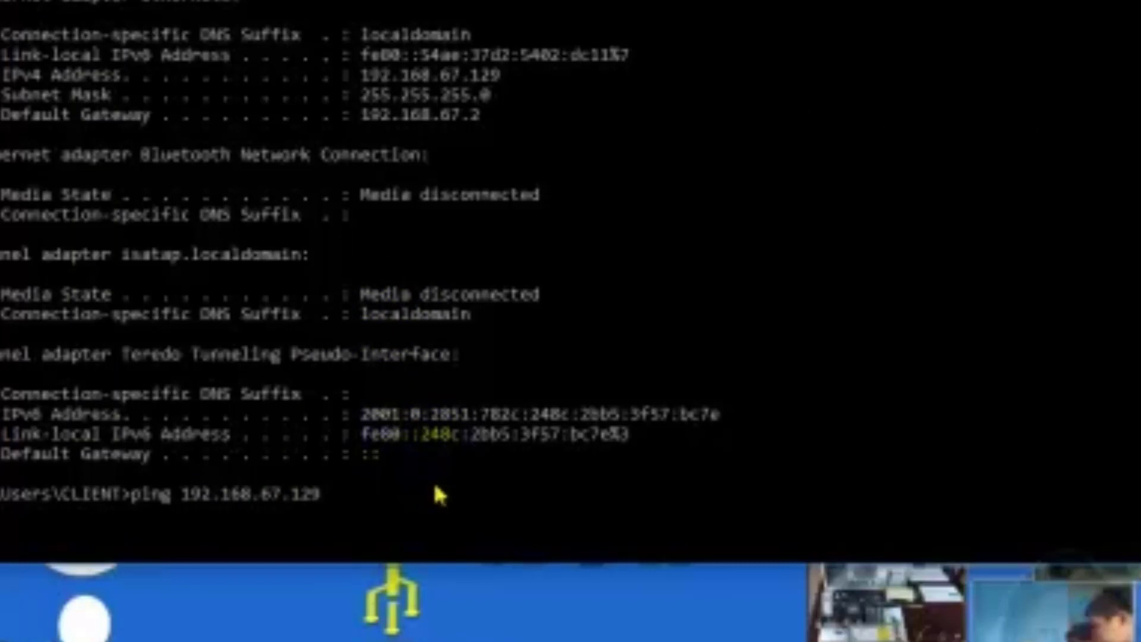
key("Return")
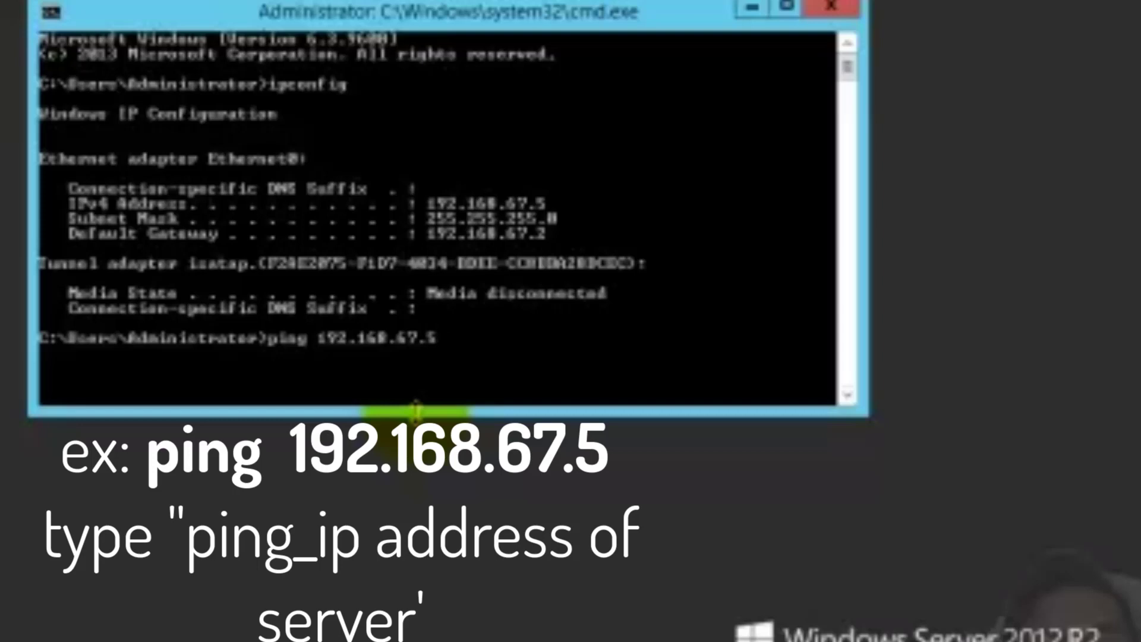
Run ping 192.168.67.5 on the server and reposition its Command Prompt window
key("Return")
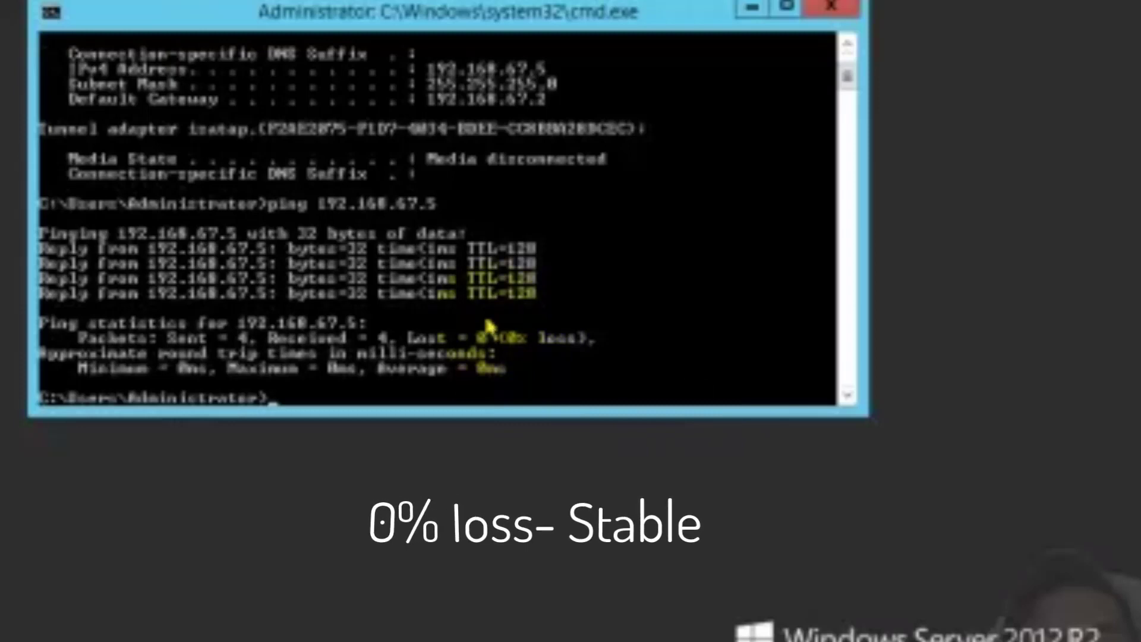
mouse_move(301, 9)
left_mouse_down()
mouse_move(314, 58)
mouse_move(318, 35)
left_mouse_up()
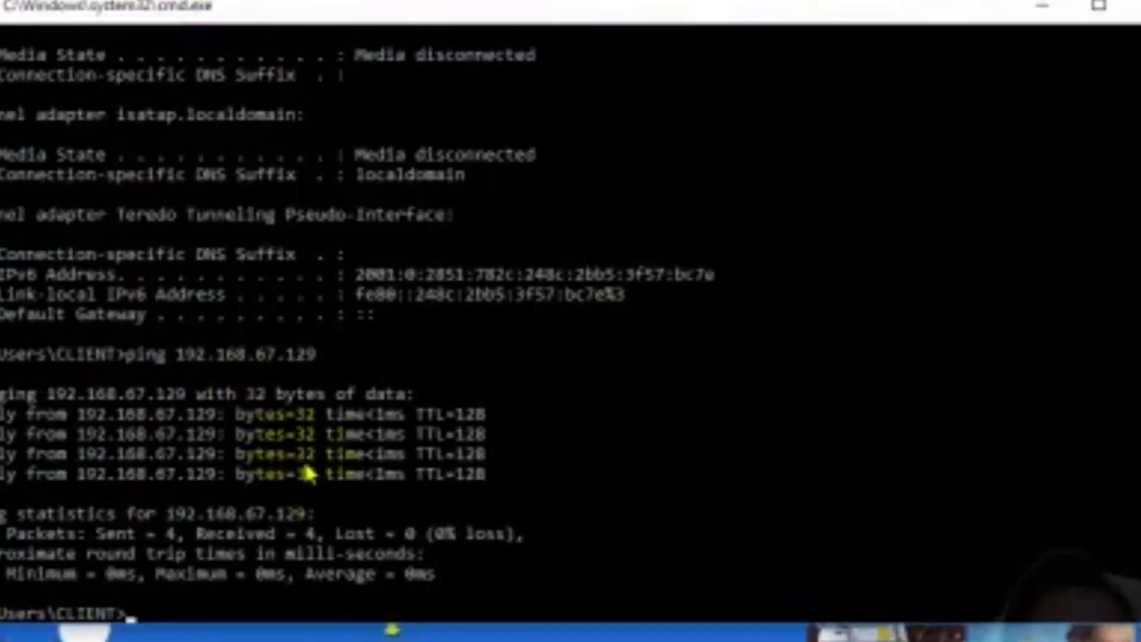
Recall the previous ping on the client and ping the server at 192.168.67.5
key("Up")
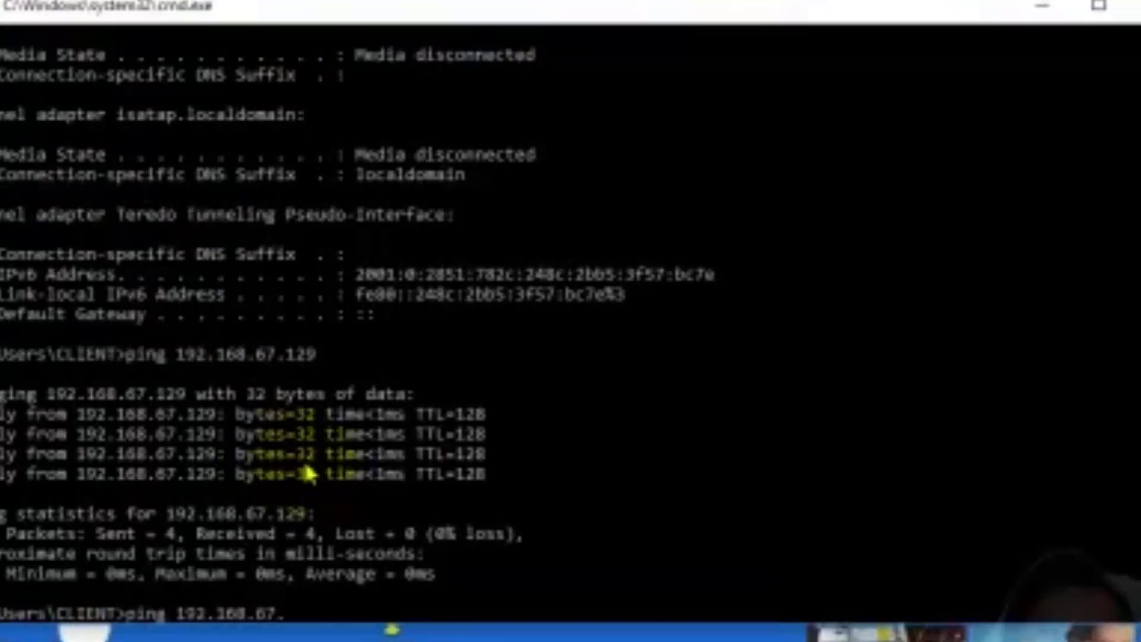
left_click(290, 612)
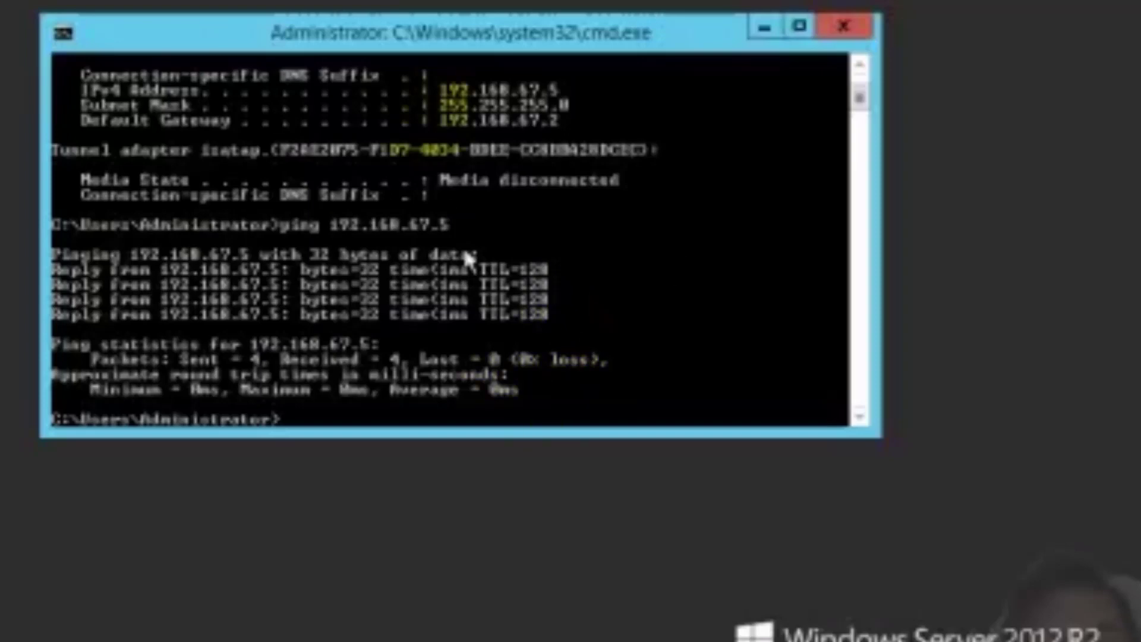
left_click(565, 95)
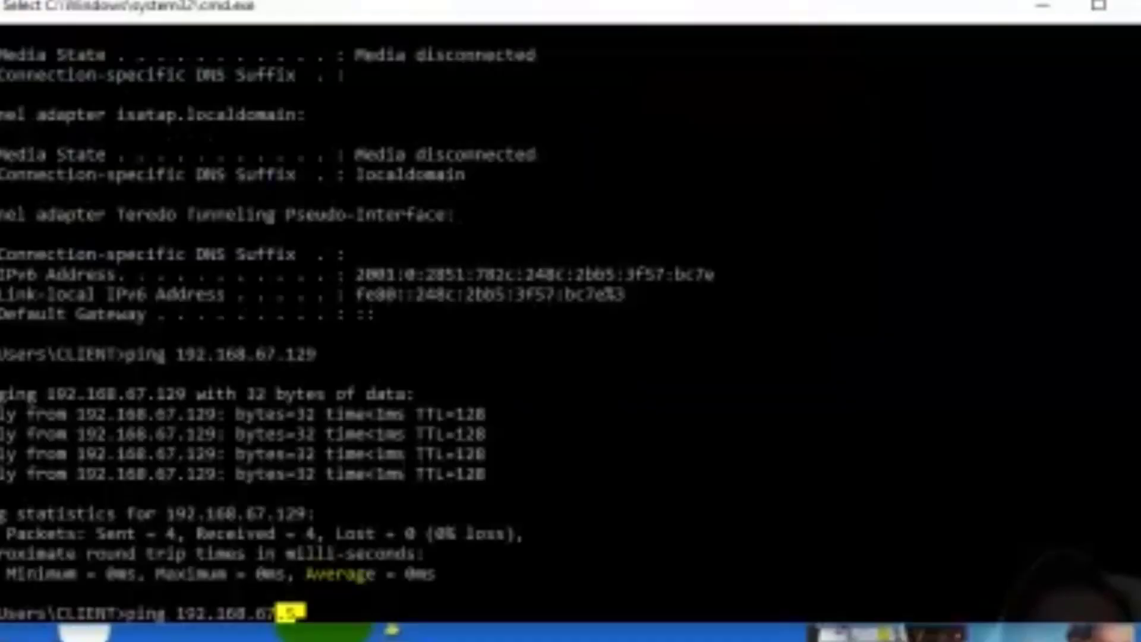
right_click(331, 618)
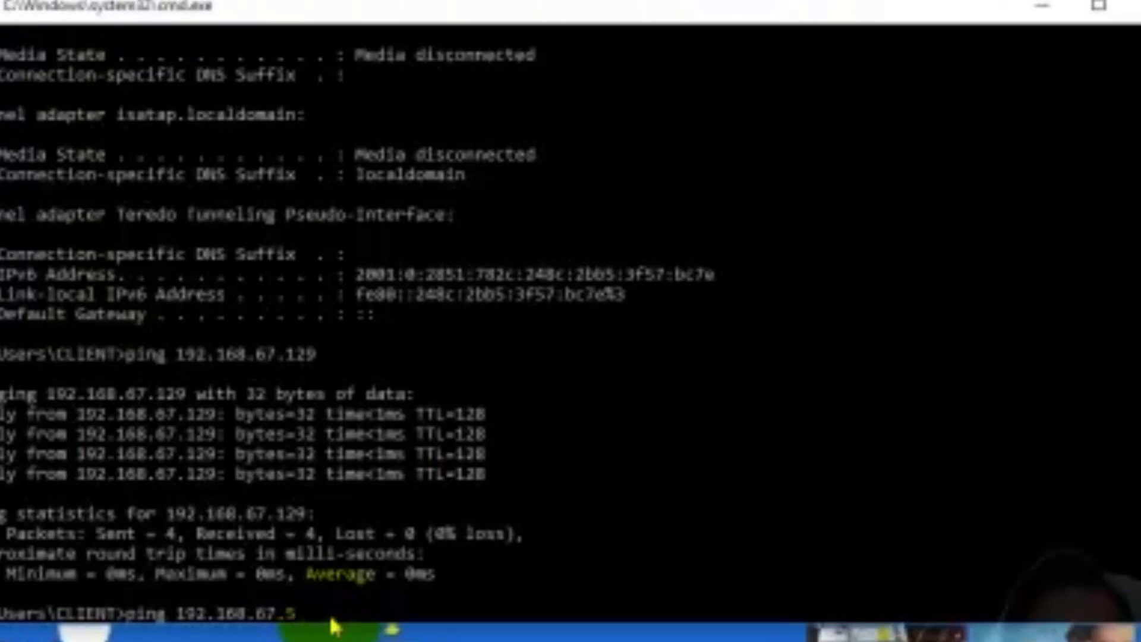
key("Return")
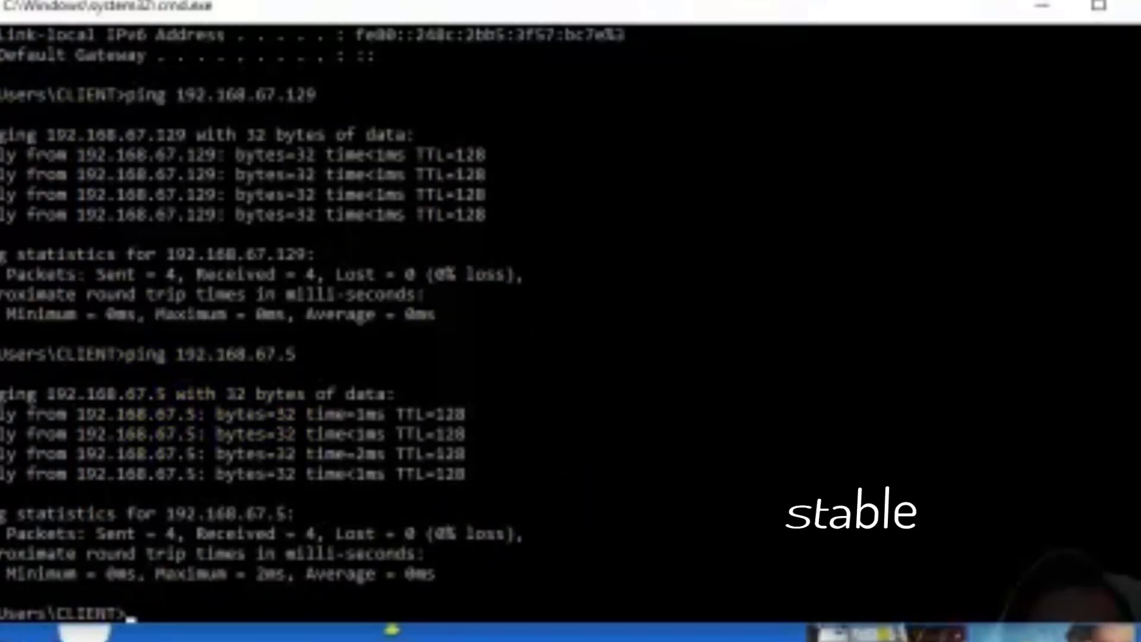
On the server, recall the ping and change it to target the client at 192.168.67.129
scroll(297, 353, "down", 2)
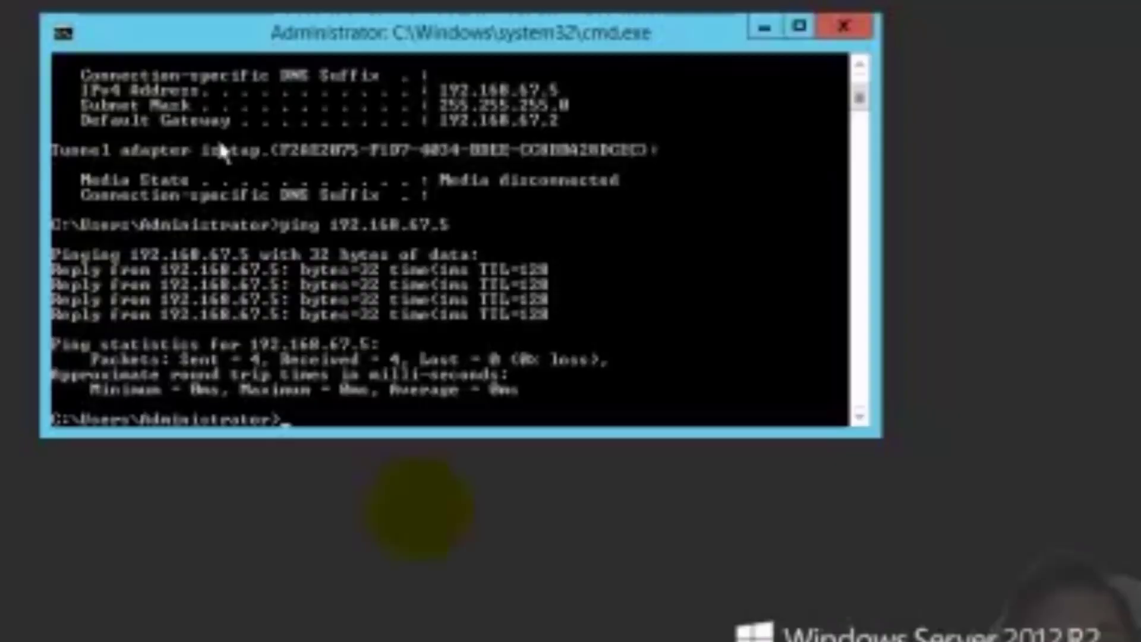
key("Up")
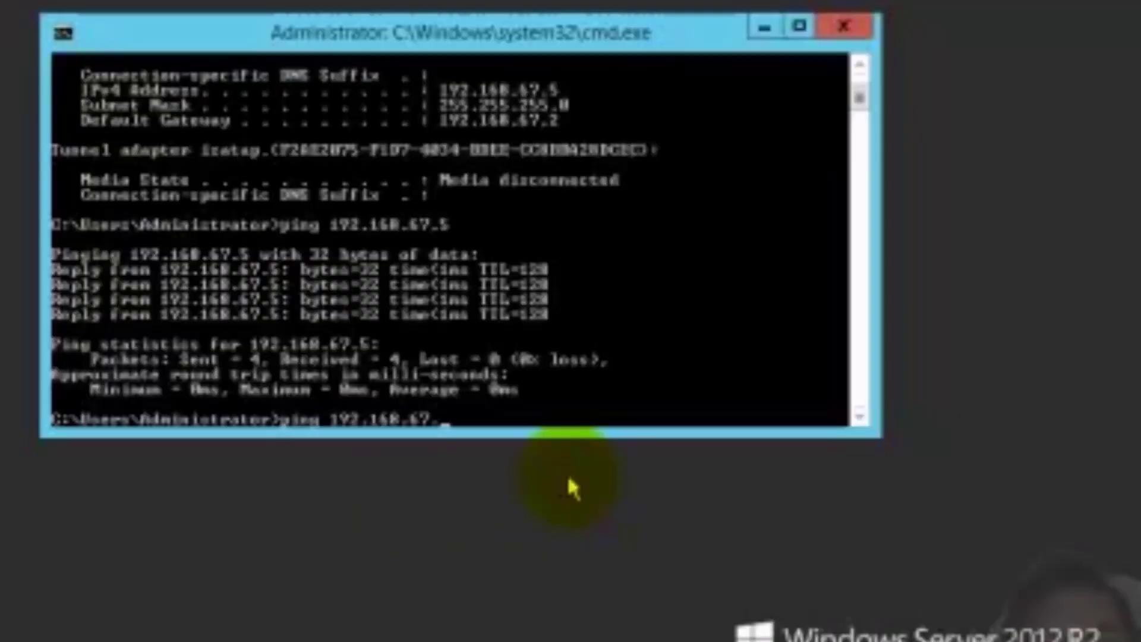
key("BackSpace")
type("129")
key("Return")
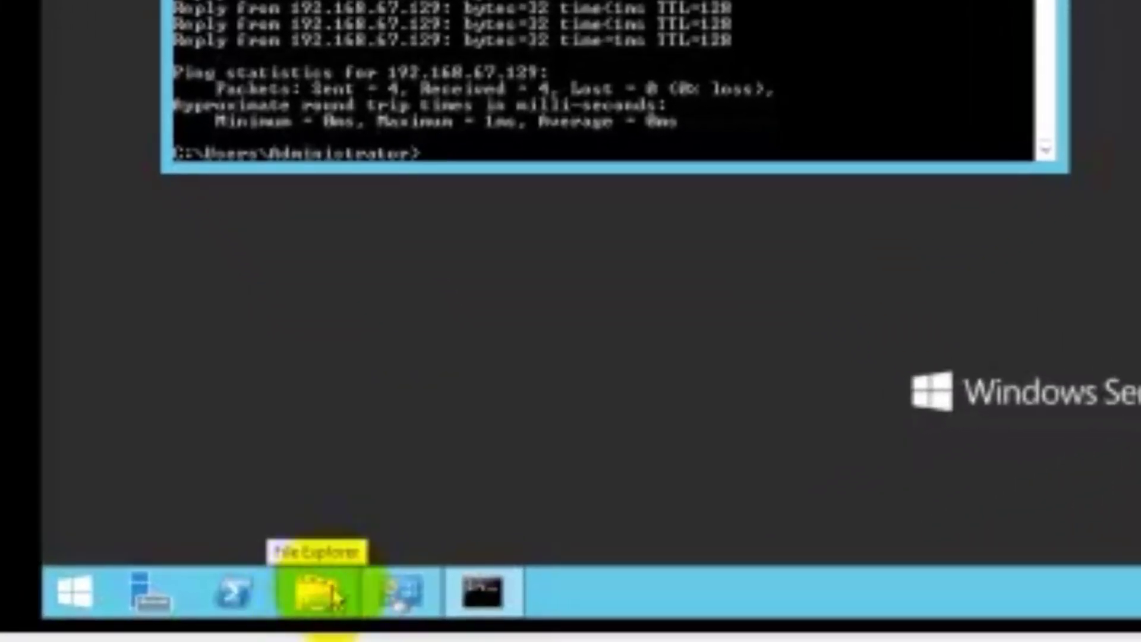
Open the server's Network folder in File Explorer and select the SERVER and CLIENT computers
left_click(318, 597)
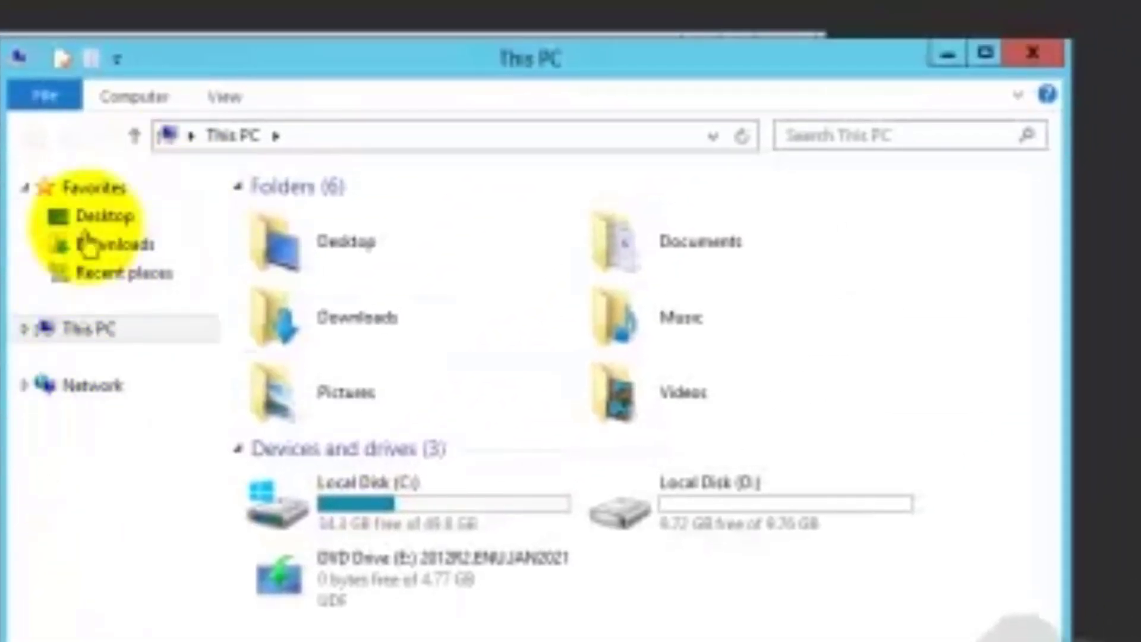
left_click(98, 391)
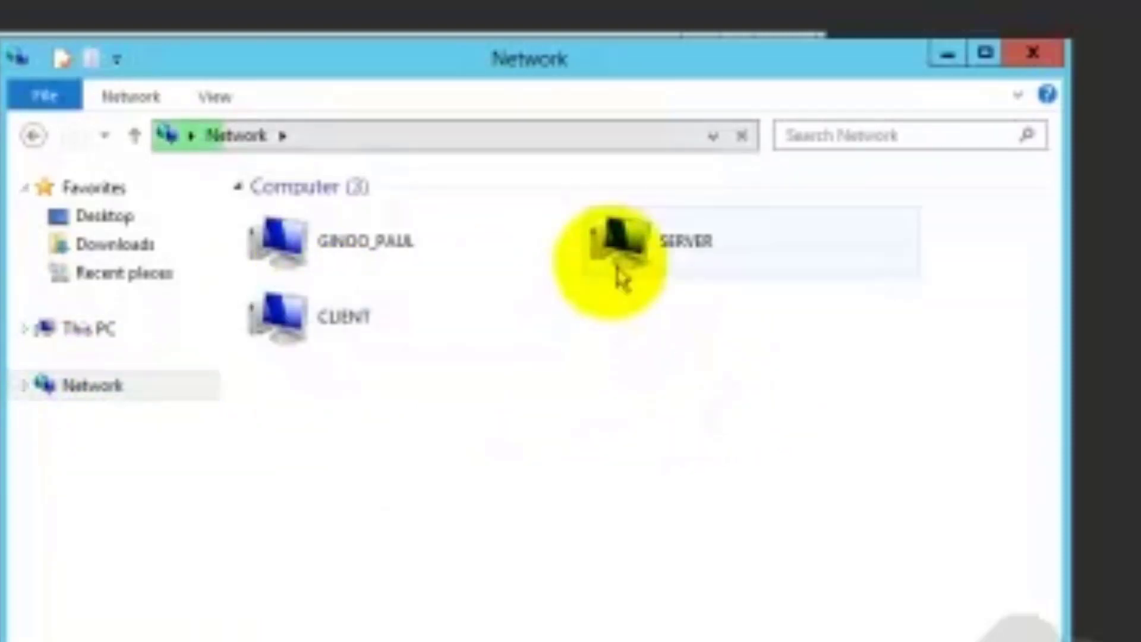
left_click(610, 265)
left_click(315, 318)
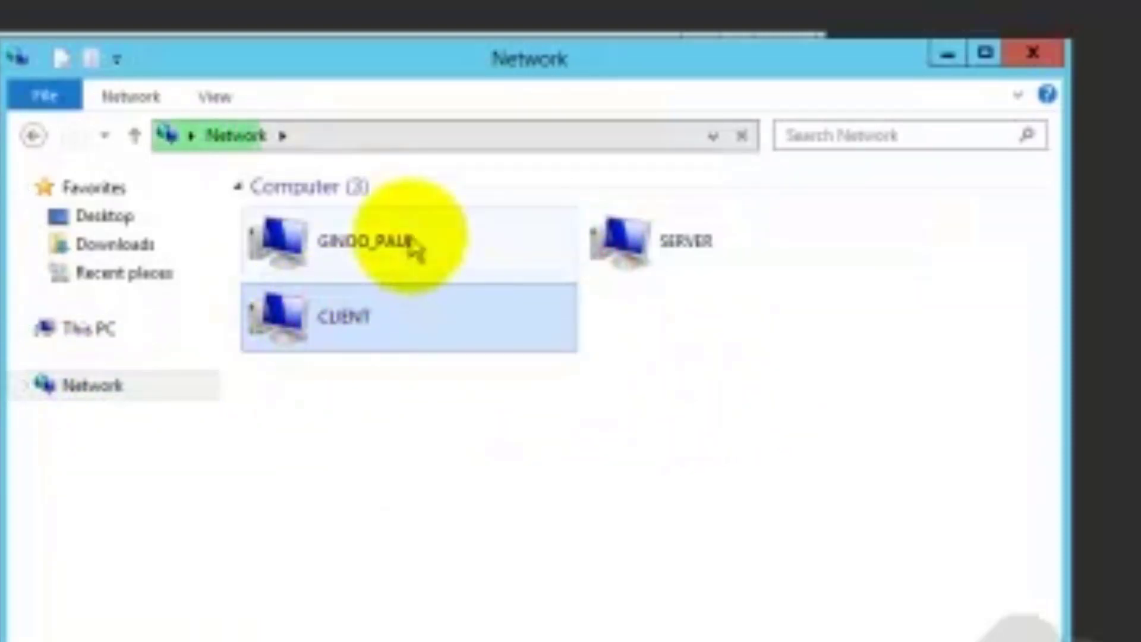
left_click(417, 265)
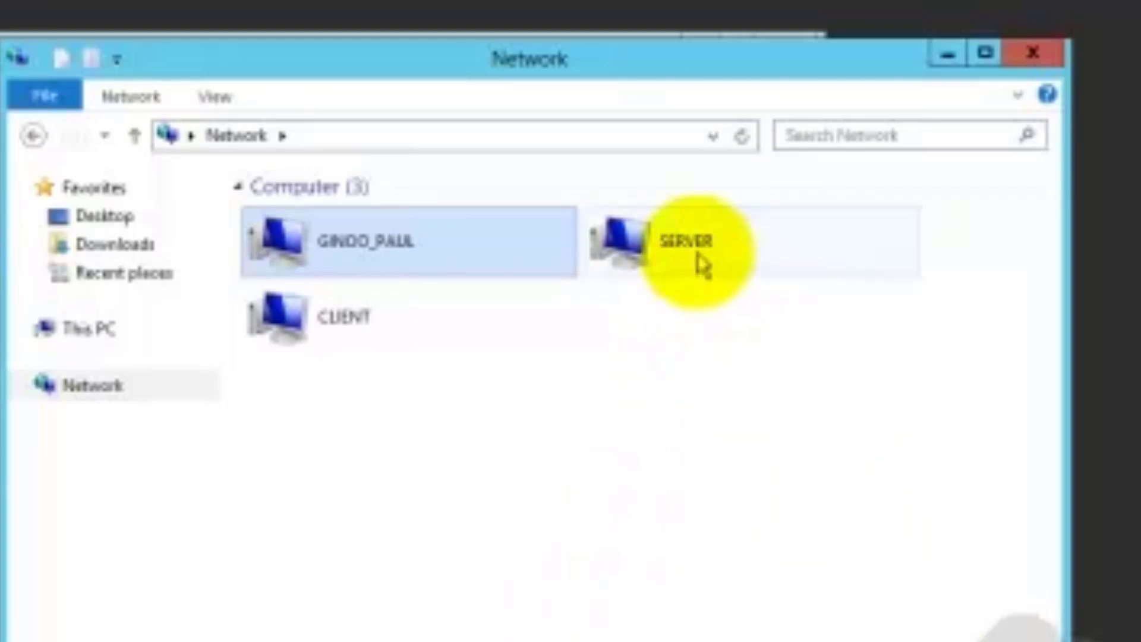
left_click(703, 266)
left_click(361, 339, "ctrl")
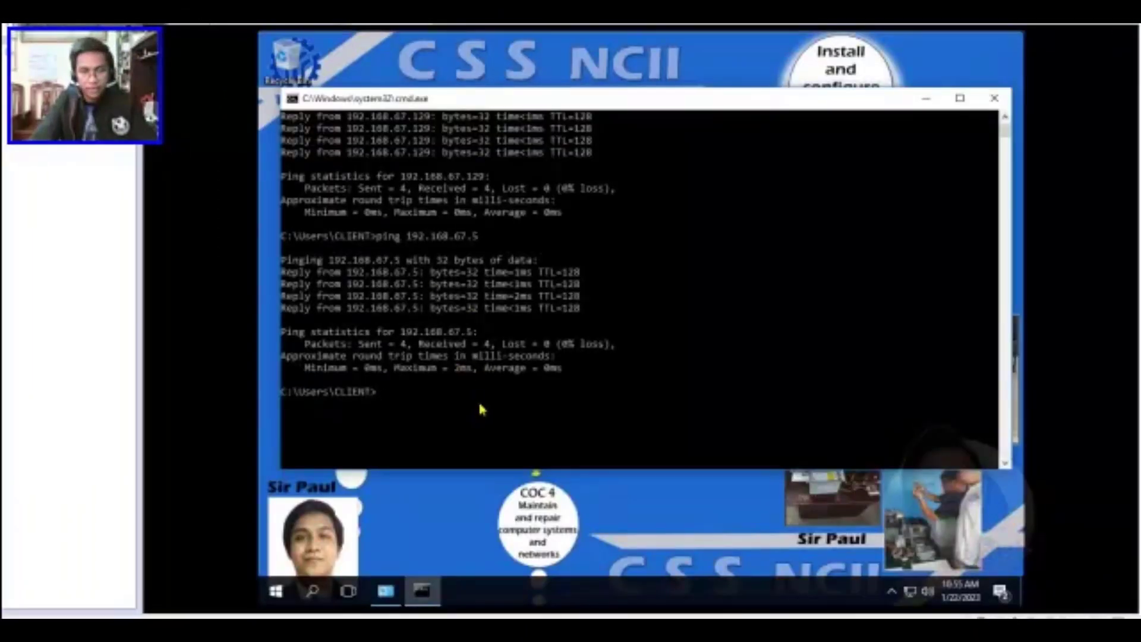
Open File Explorer's Network folder on Windows 10 with Win+E and select CLIENT and SERVER
left_click(449, 506)
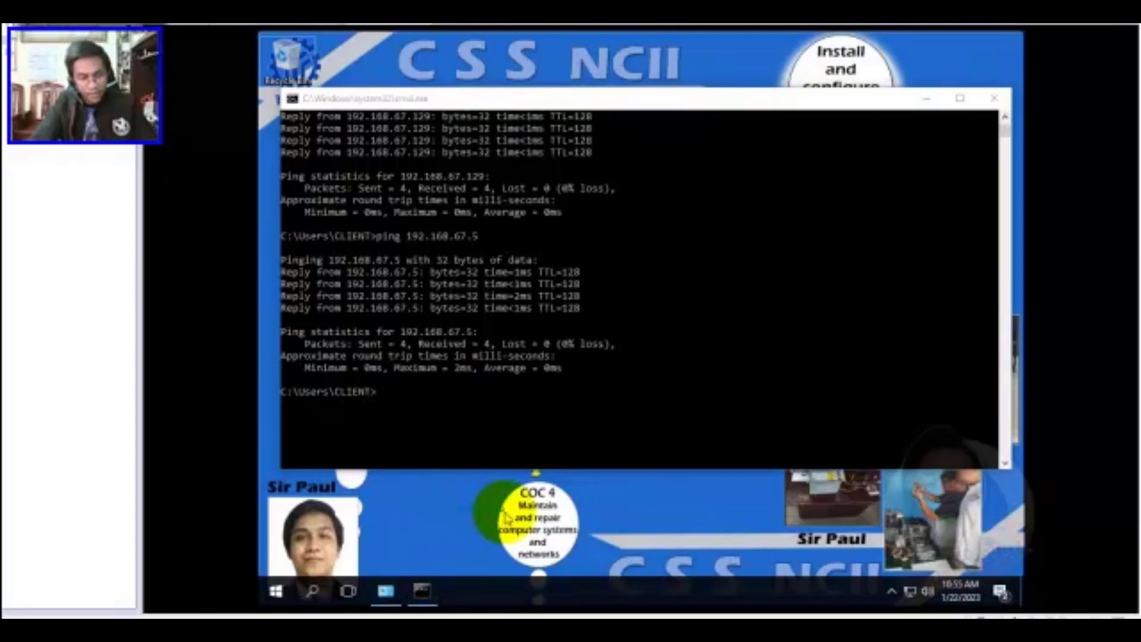
key("super")
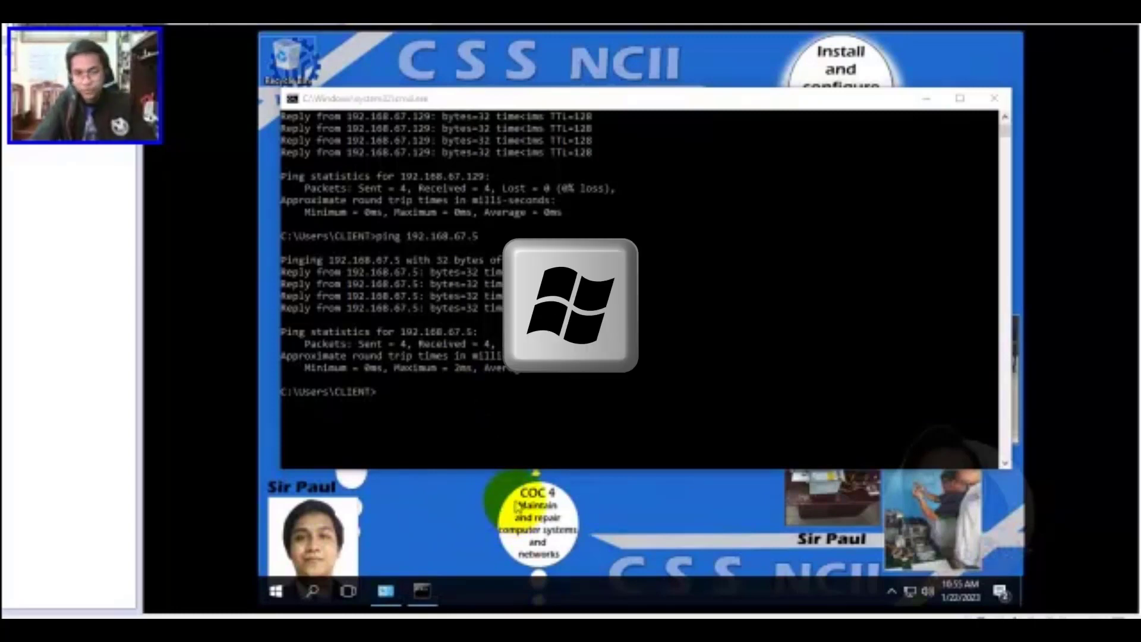
key("super+e")
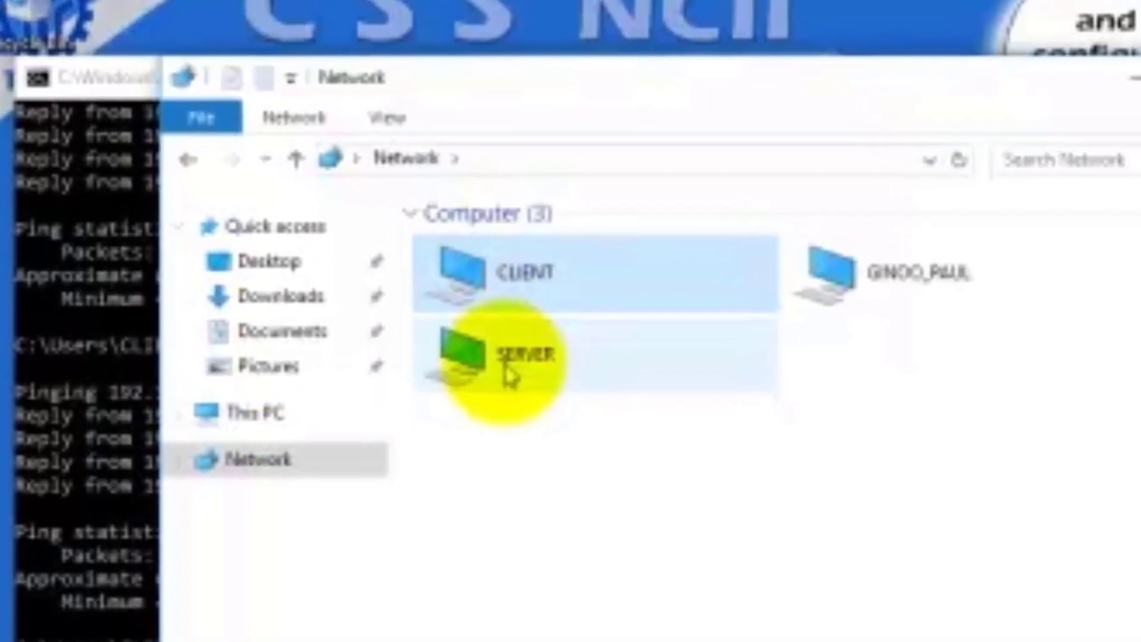
left_click(520, 327, "ctrl")
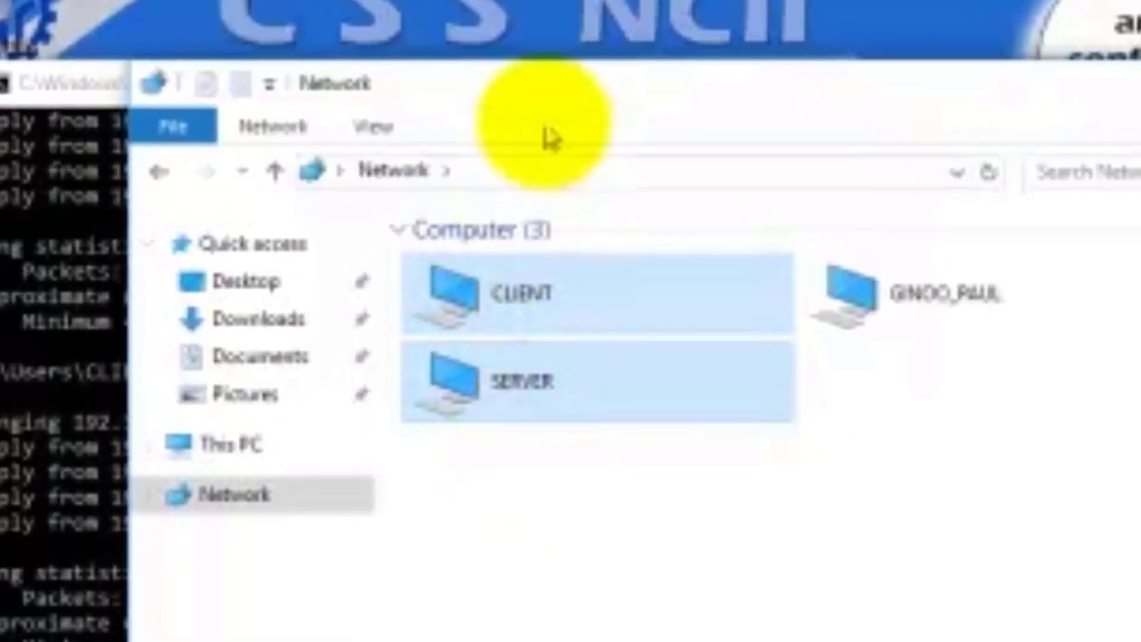
left_click_drag(535, 87, 533, 147)
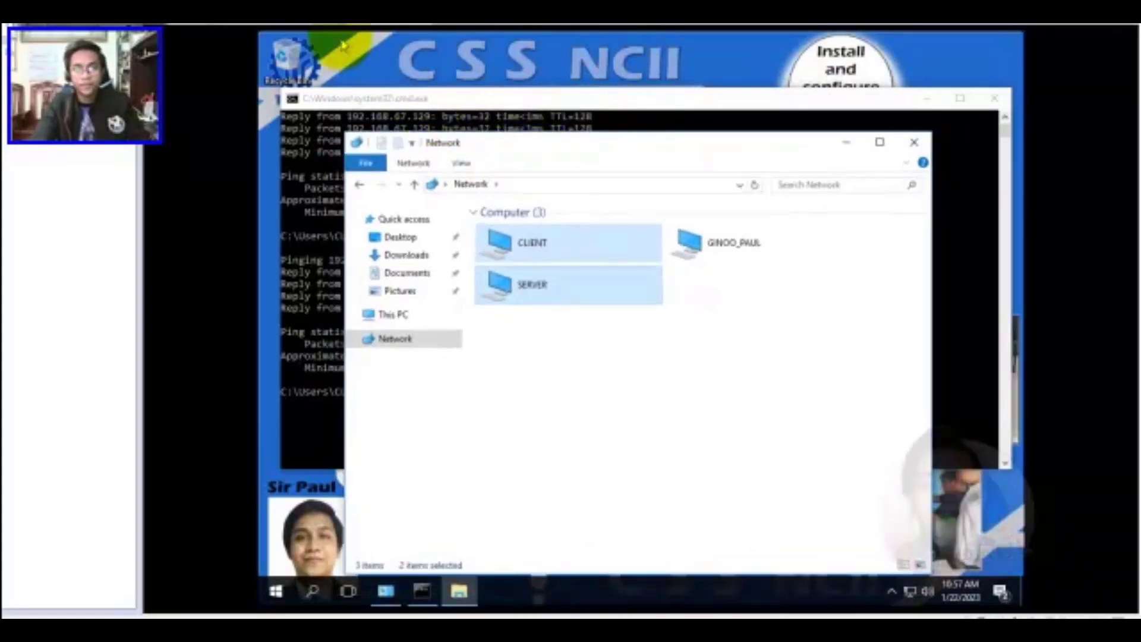
Arrange the Network and ping windows on both virtual machines side by side for comparison
left_click(311, 35)
left_click_drag(413, 51, 344, 82)
left_click(821, 242)
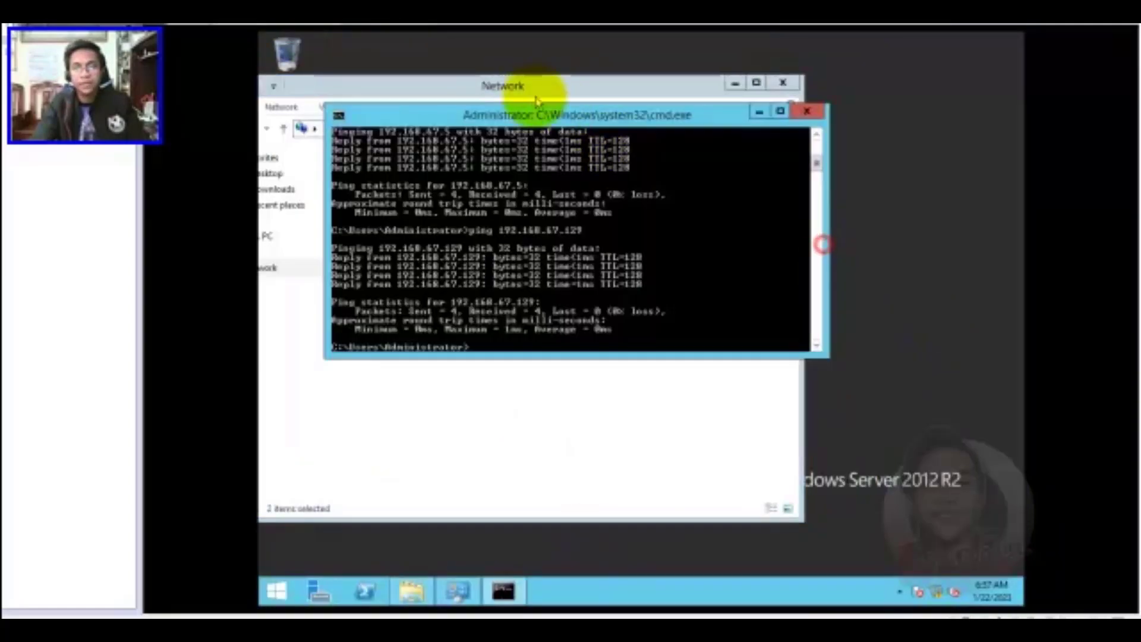
left_click_drag(523, 113, 502, 136)
left_click(396, 34)
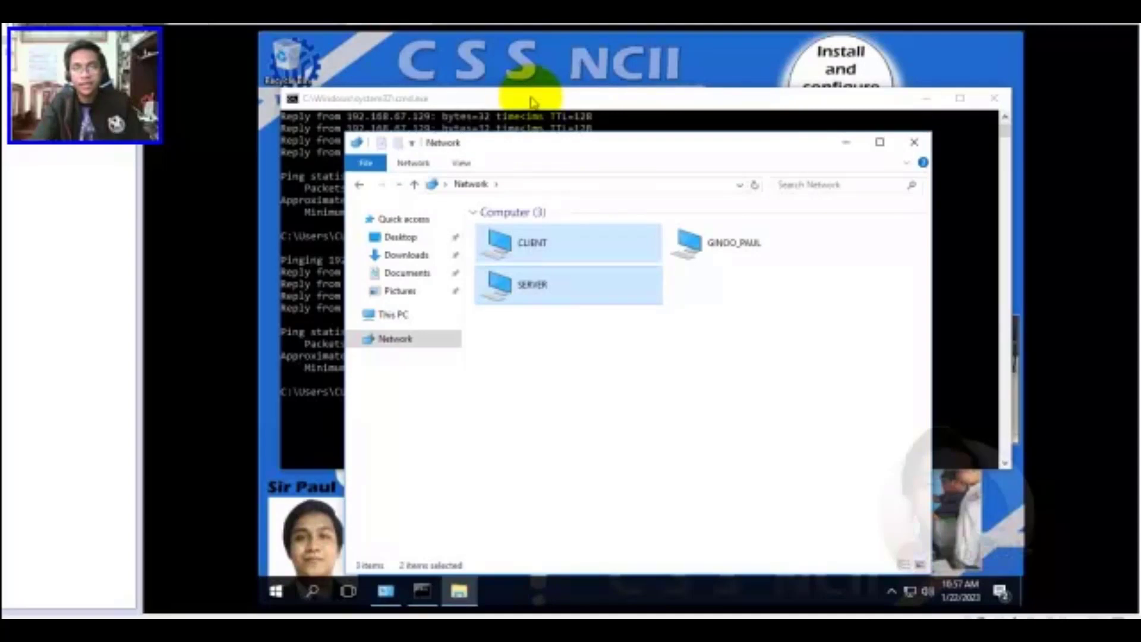
left_click(531, 99)
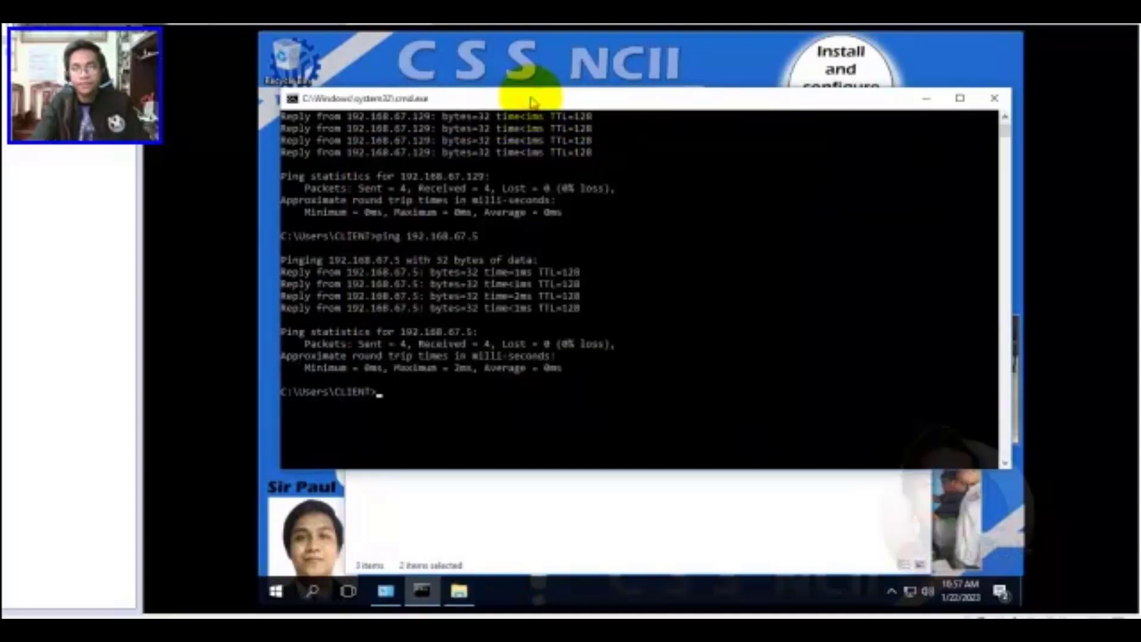
Minimize the Windows 10 Command Prompt and close the Network window
left_click(925, 98)
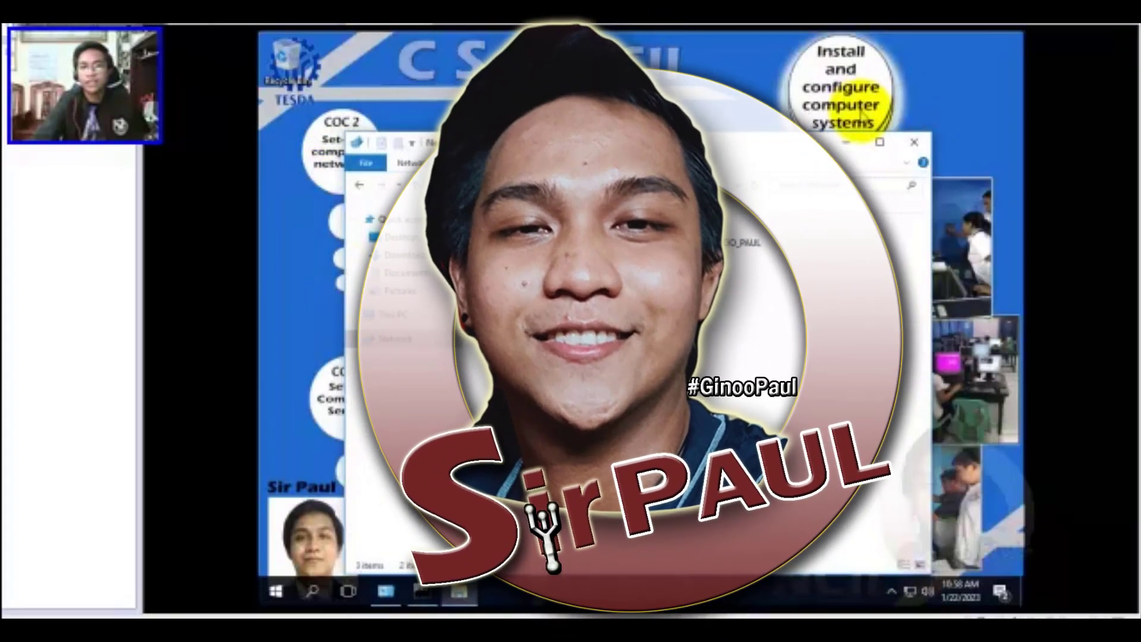
left_click(846, 143)
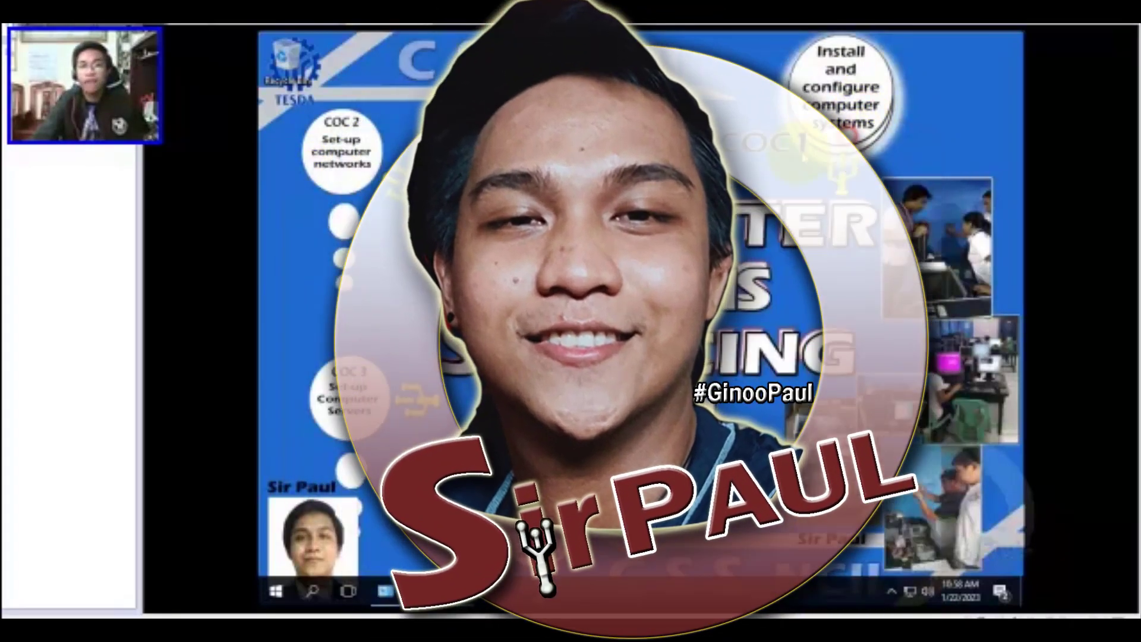